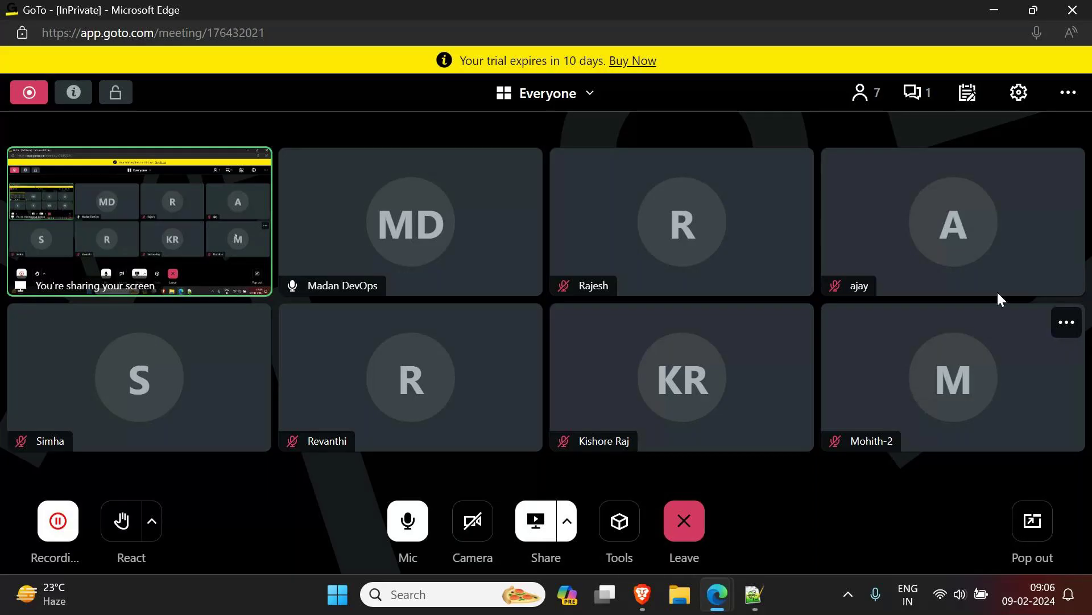
Refresh the instances list, open the RDP client connection options for the WebServer instance and download its remote desktop file
left_click(996, 10)
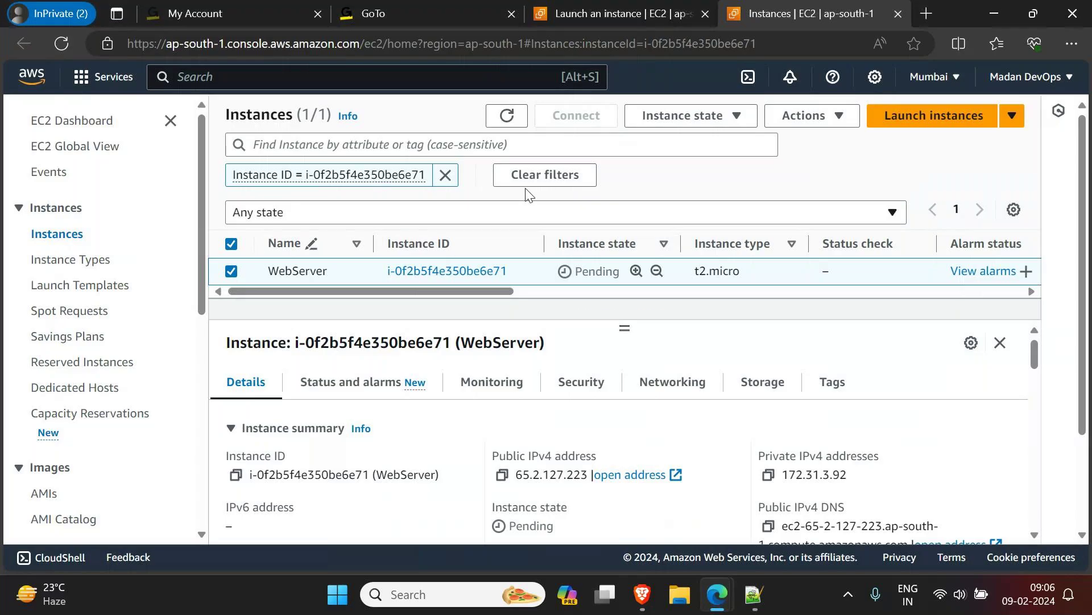
left_click(514, 114)
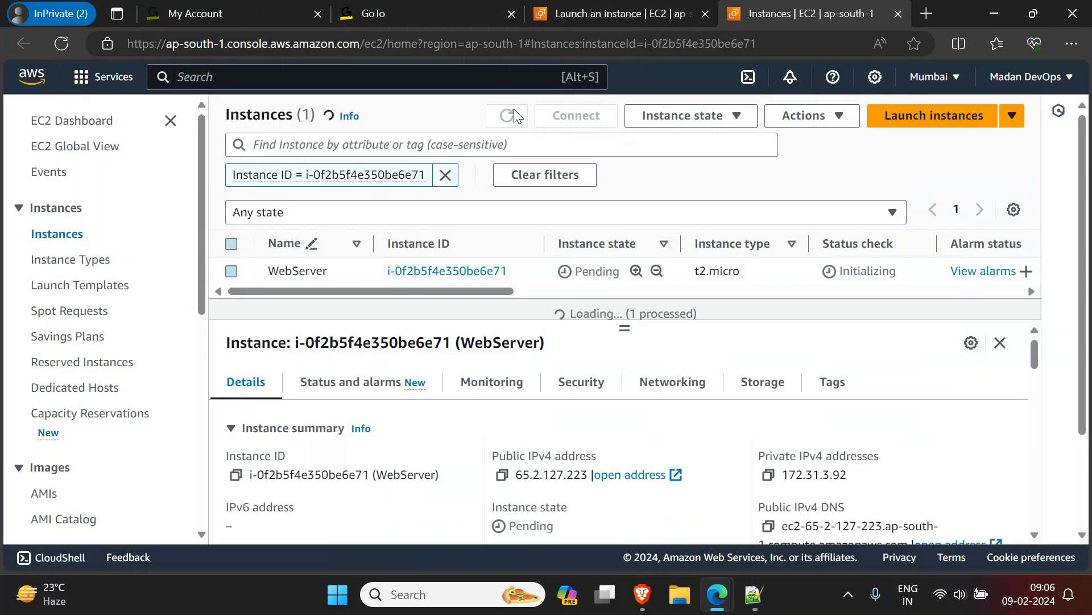
left_click(579, 130)
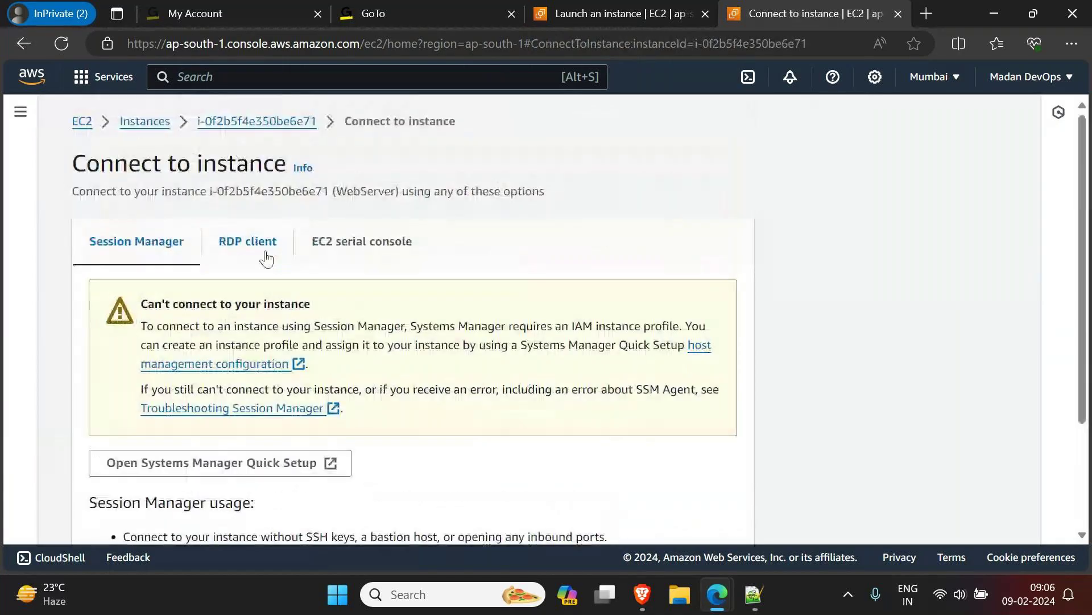
left_click(266, 257)
scroll(287, 356, "down", 3)
left_click(203, 326)
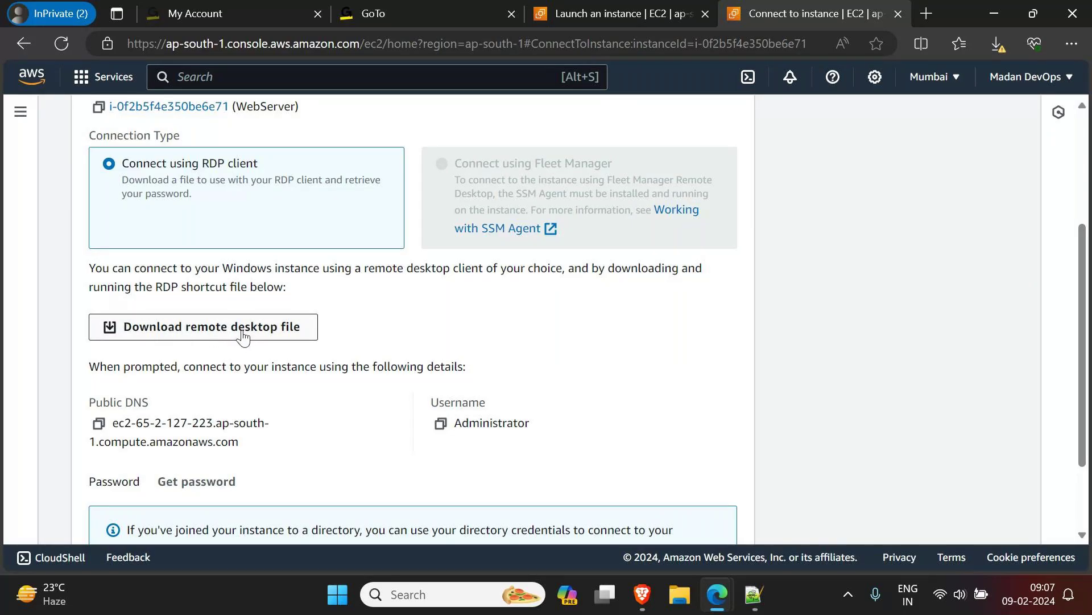
Search Windows for "remote", launch Remote Desktop Connection and move its window clear of the connection details
scroll(405, 463, "down", 1)
scroll(408, 464, "down", 1)
scroll(407, 464, "down", 1)
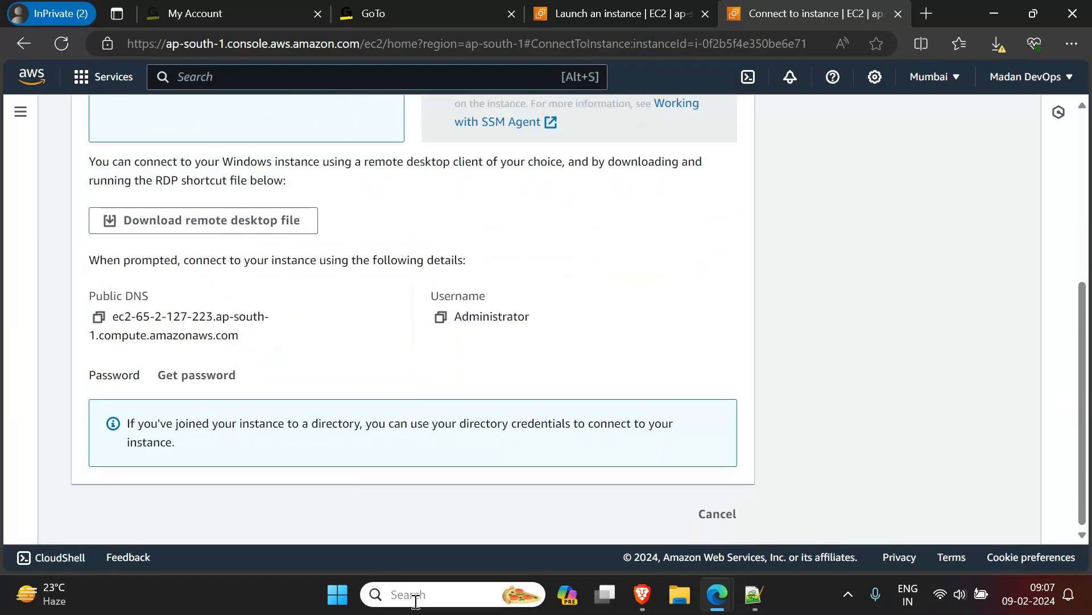
left_click(407, 602)
type("remote")
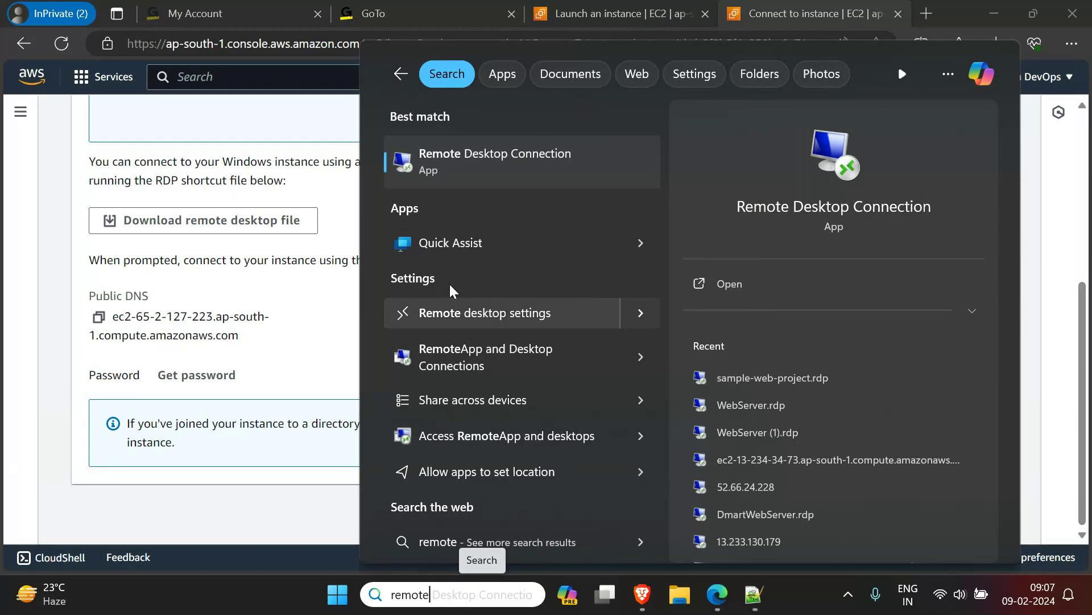
left_click(550, 161)
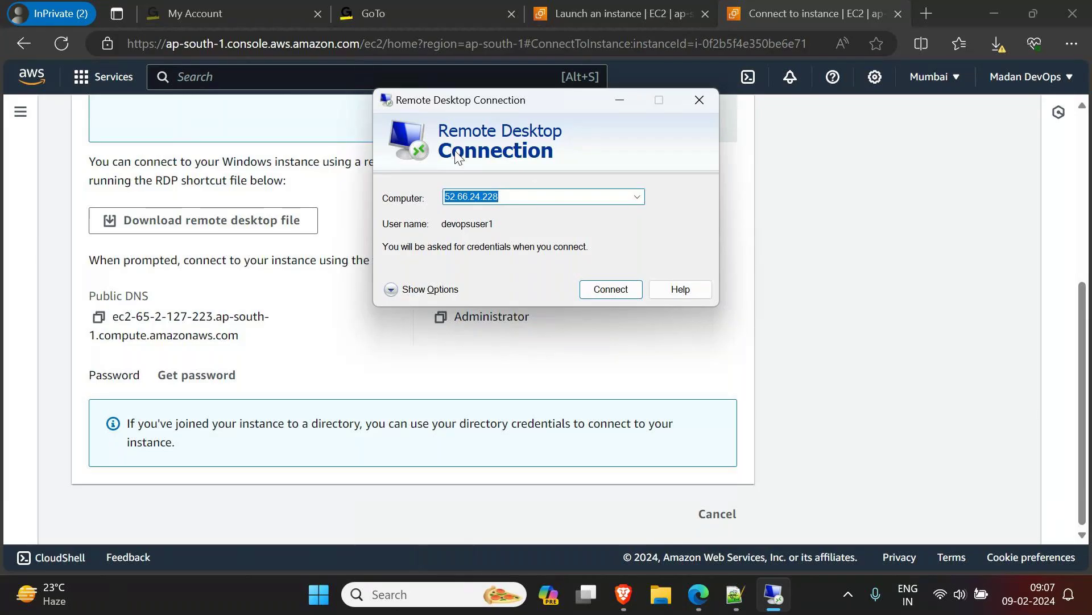
left_click_drag(568, 102, 727, 203)
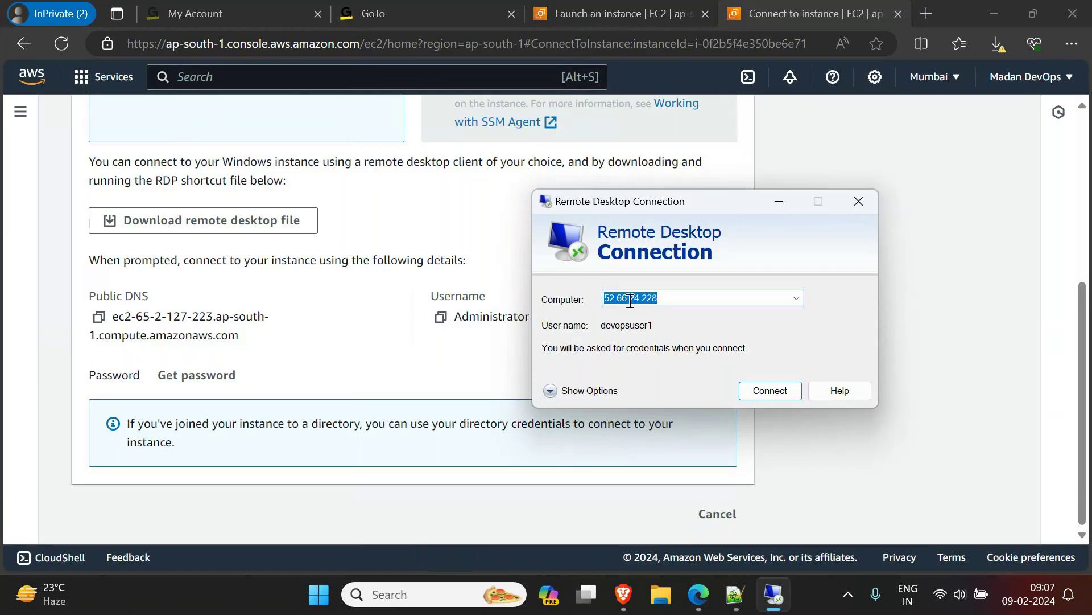
Open the launched WebServer instance from the launch success page, review its details and copy its public IPv4 address
left_click(628, 11)
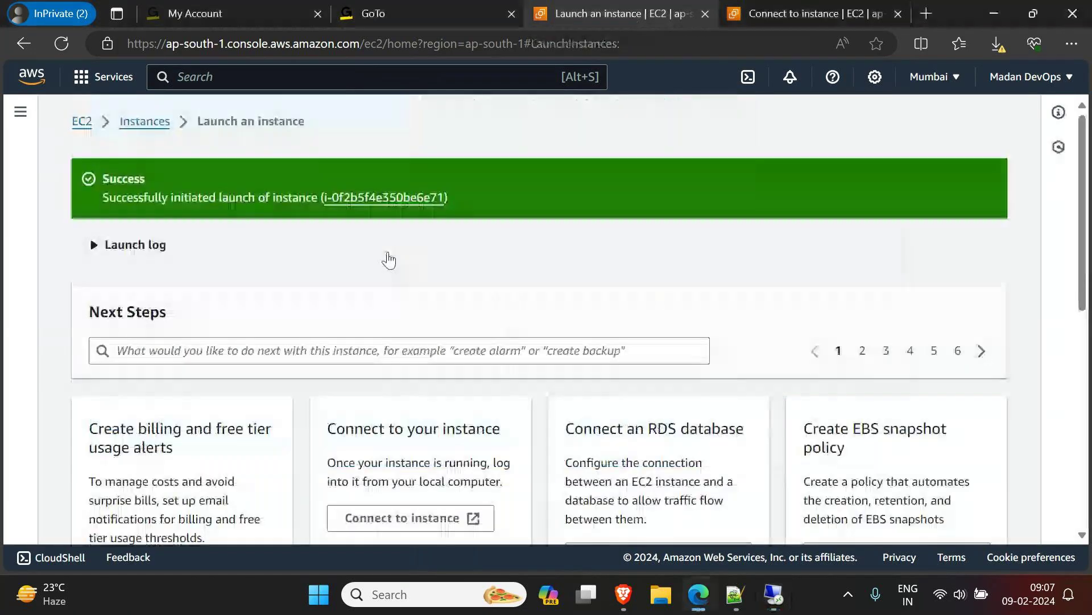
left_click(370, 204)
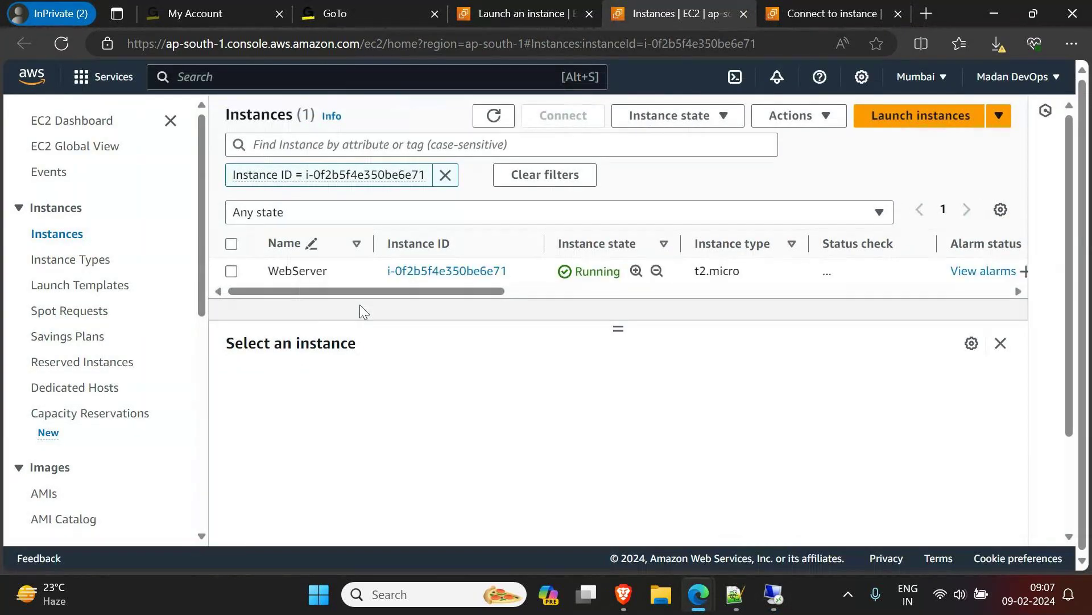
left_click(231, 272)
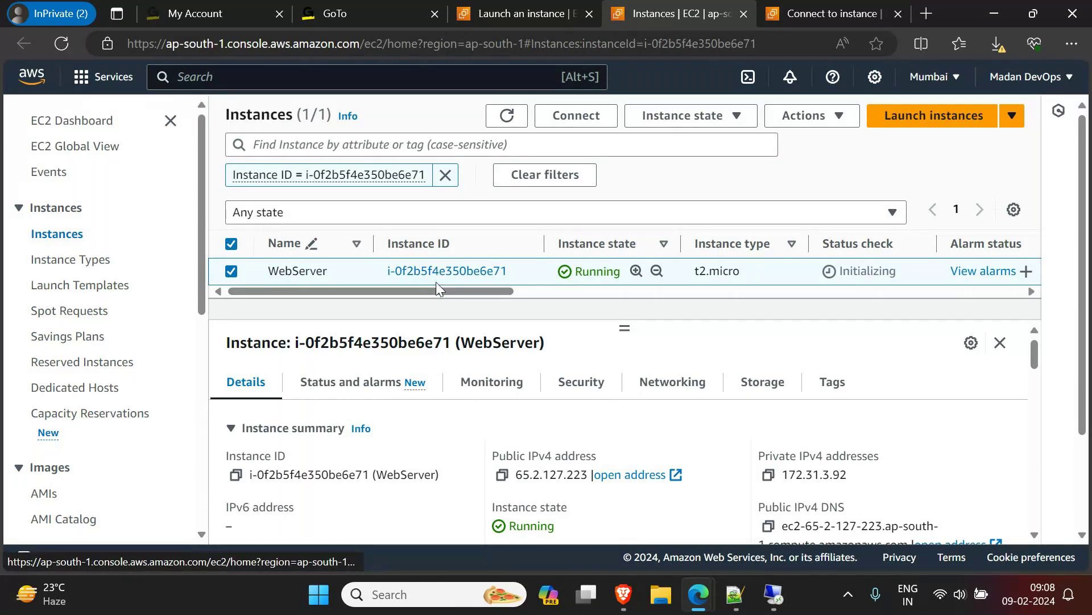
left_click_drag(425, 290, 620, 292)
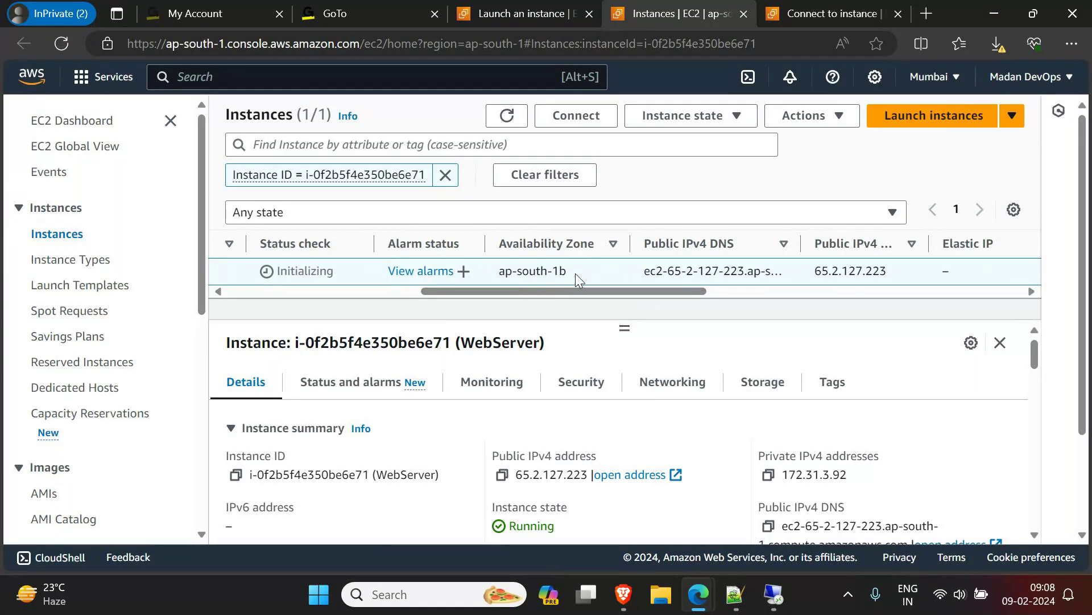
left_click_drag(557, 291, 799, 306)
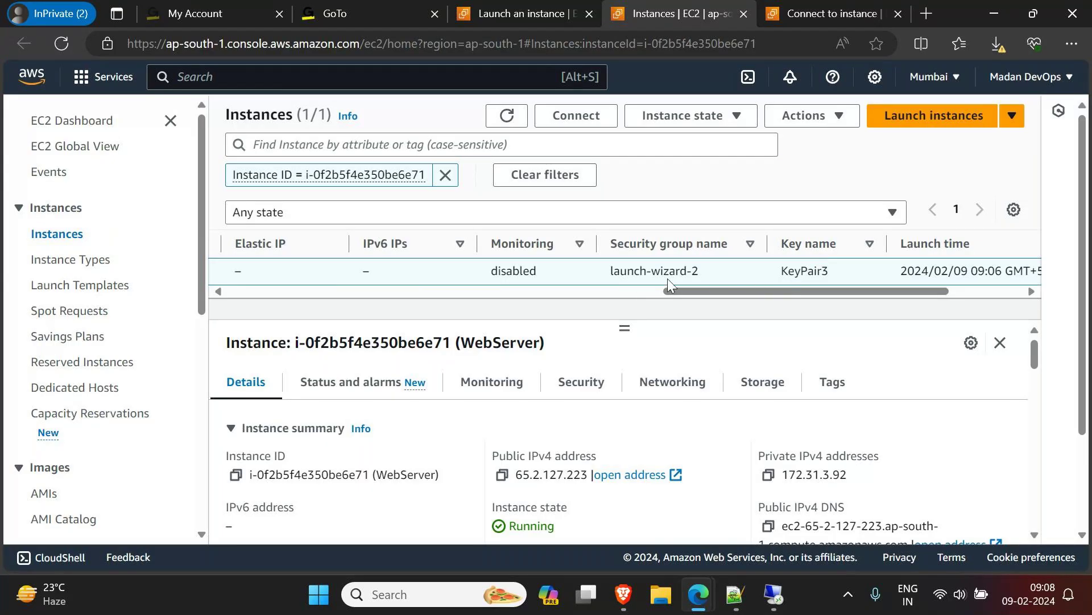
left_click_drag(788, 291, 351, 305)
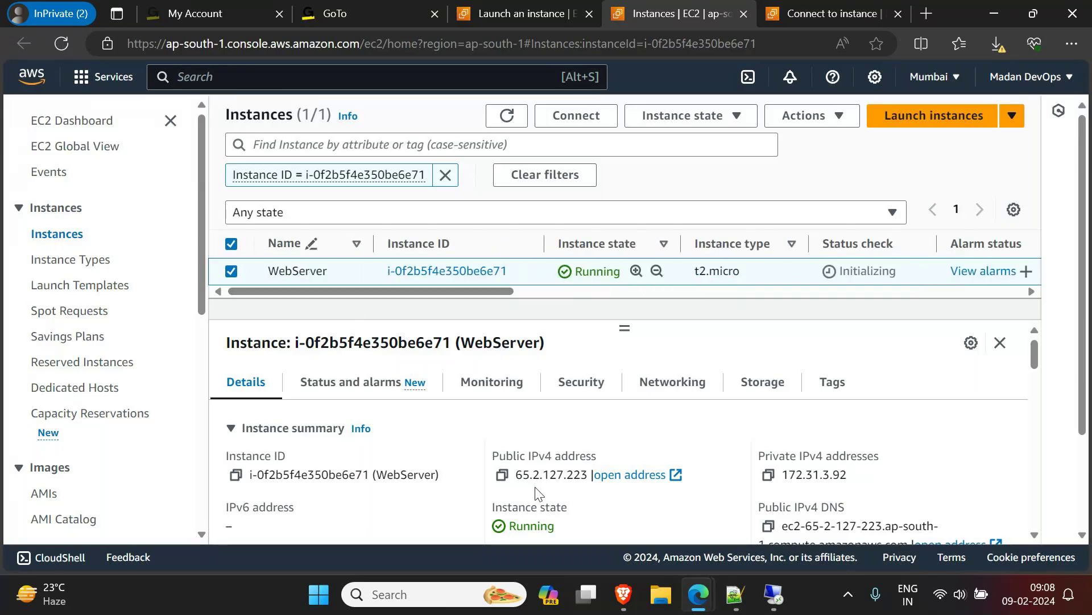
left_click(231, 271)
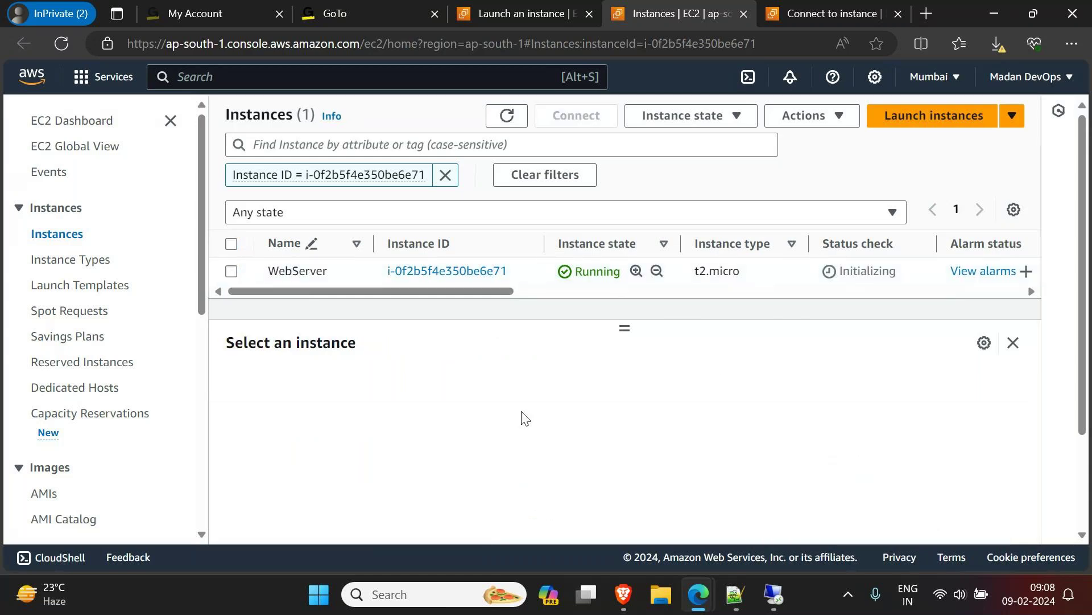
left_click(231, 272)
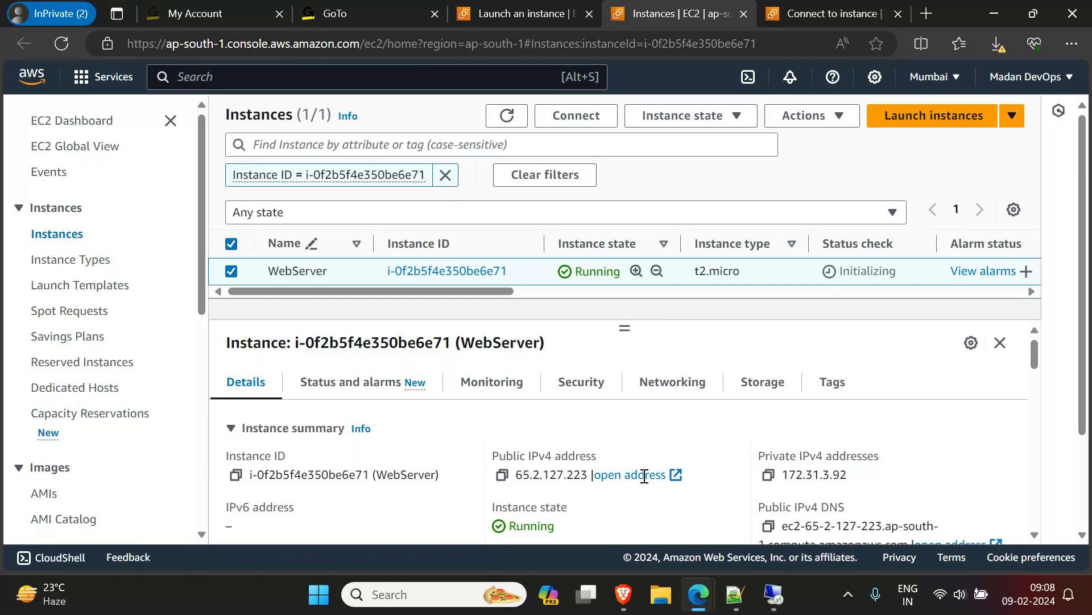
left_click(502, 475)
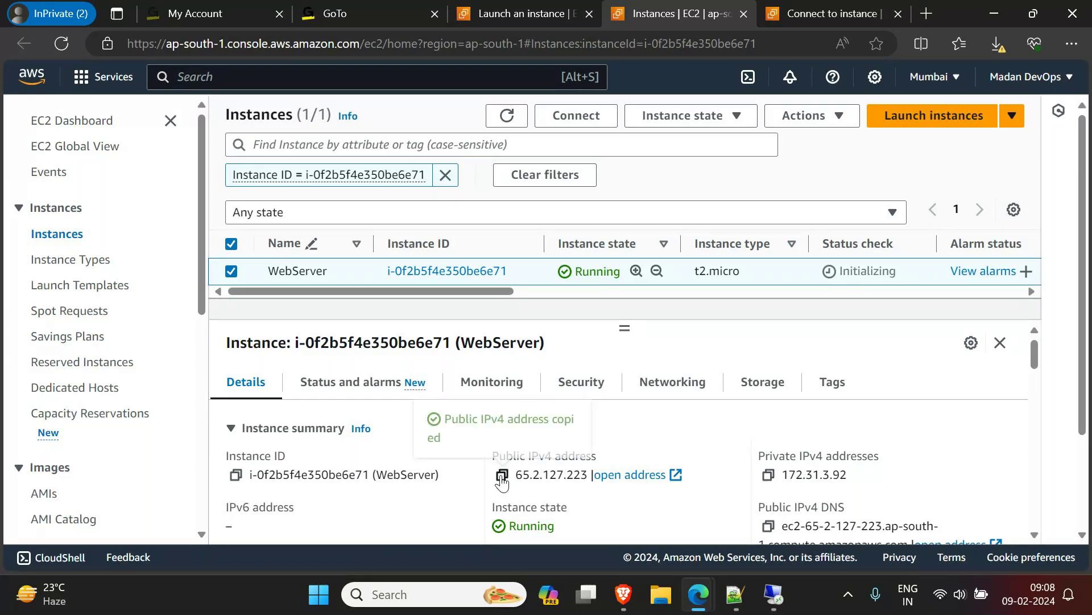
Switch to Remote Desktop Connection, enter 65.2.127.223 as the computer and start the connection
left_click(772, 602)
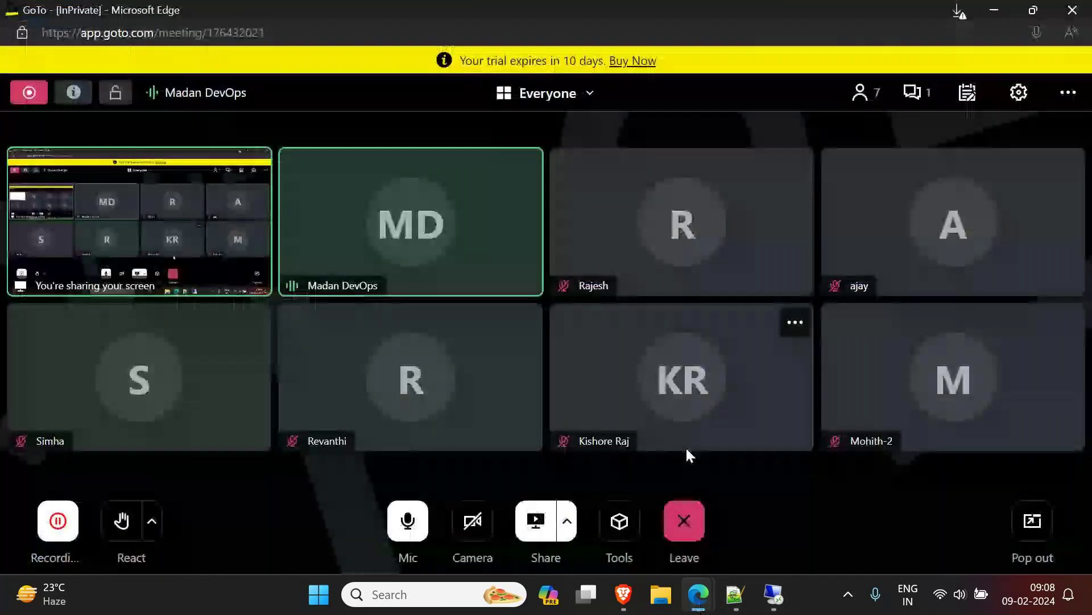
left_click(991, 21)
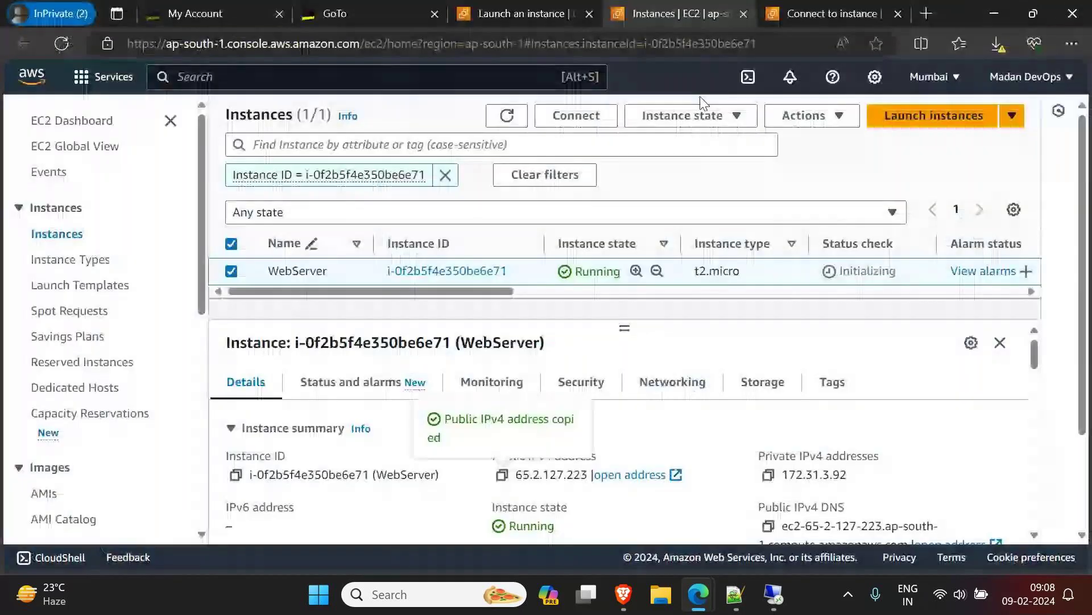
left_click(783, 600)
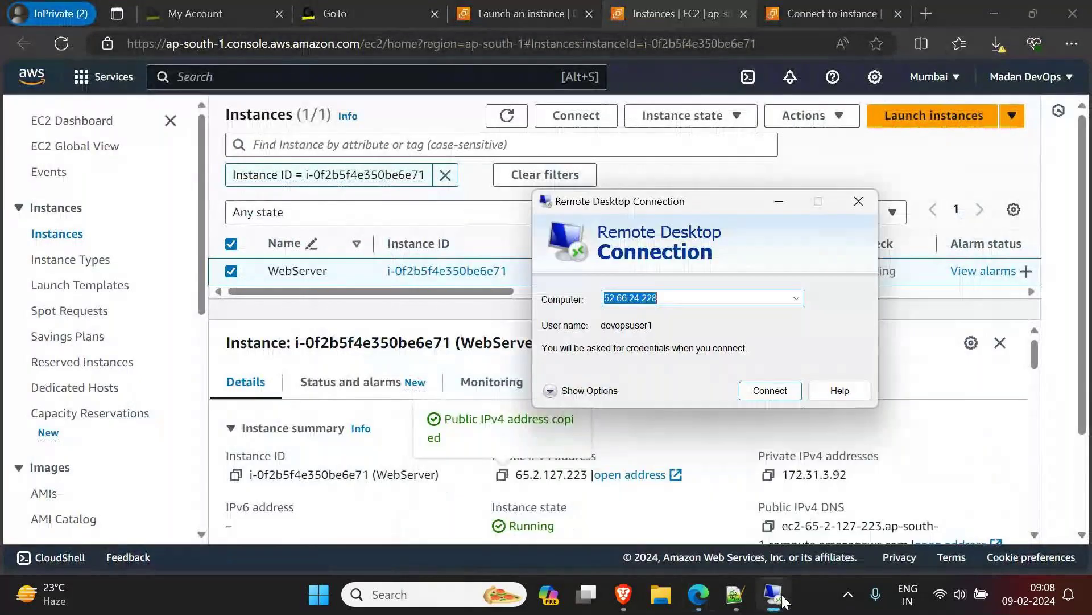
key("ctrl+v")
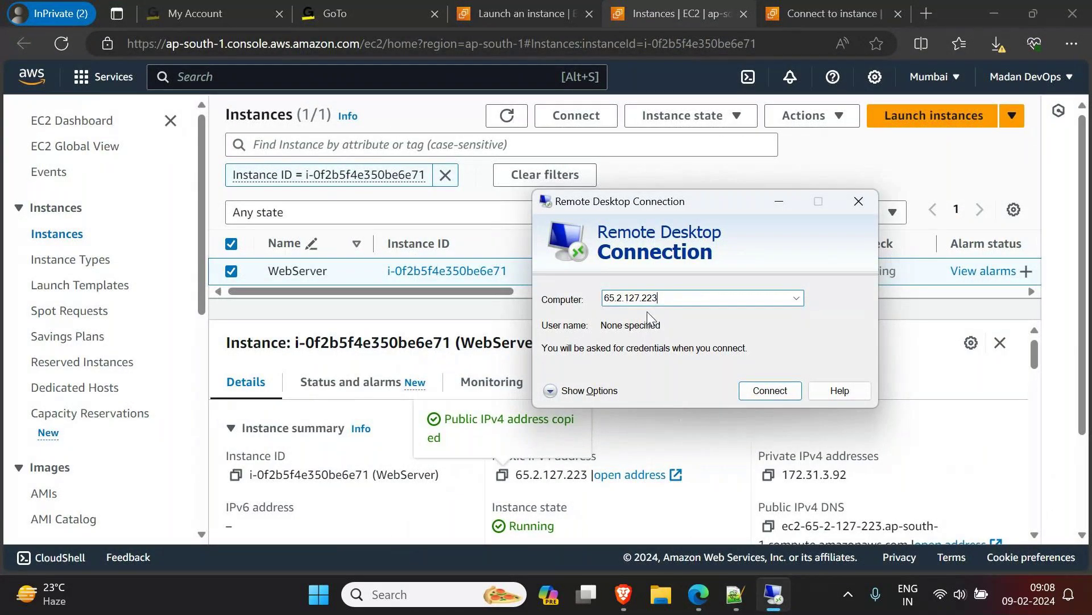
left_click(770, 390)
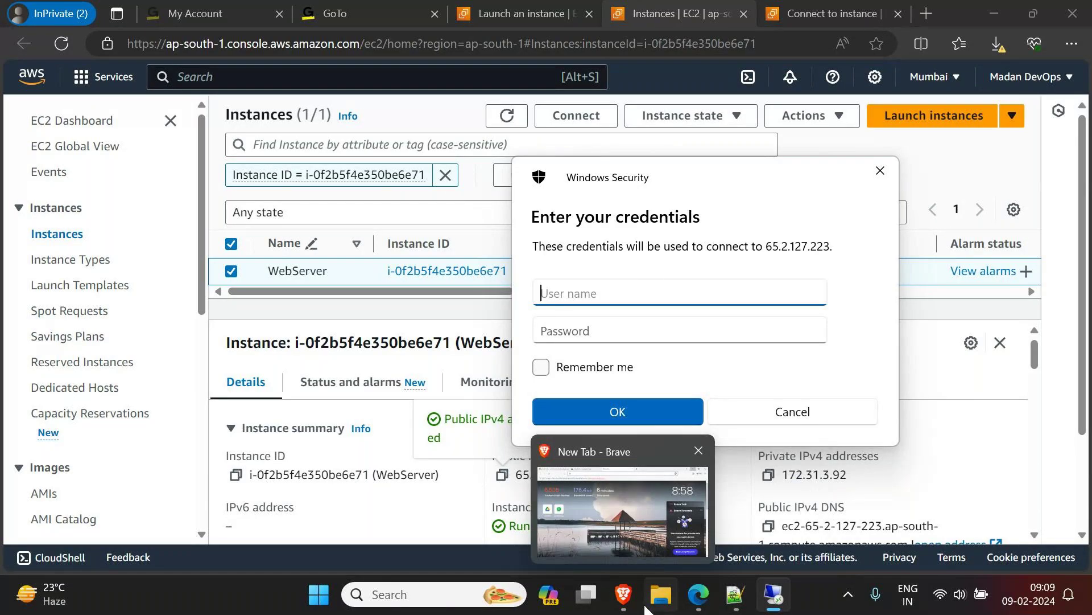
Return to the WebServer instance's RDP client page in the browser and copy the Administrator username
left_click(732, 564)
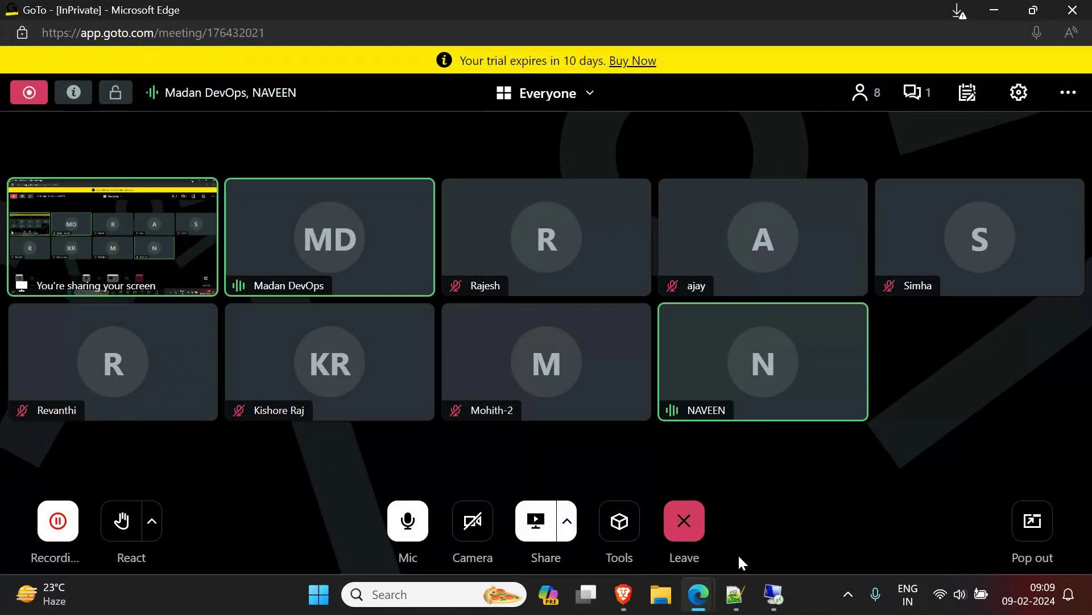
left_click(992, 10)
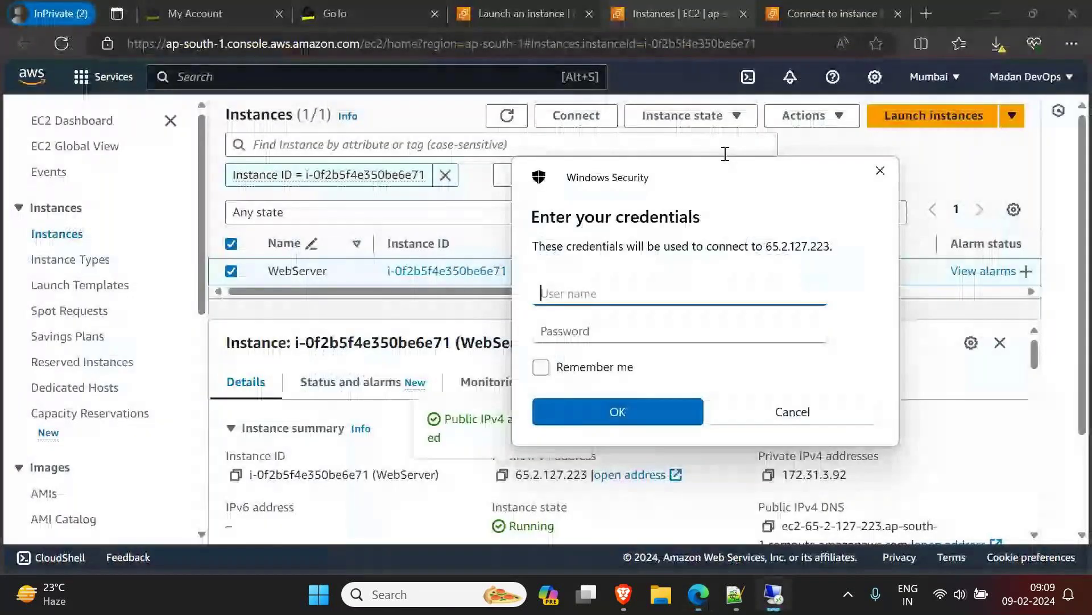
left_click(658, 18)
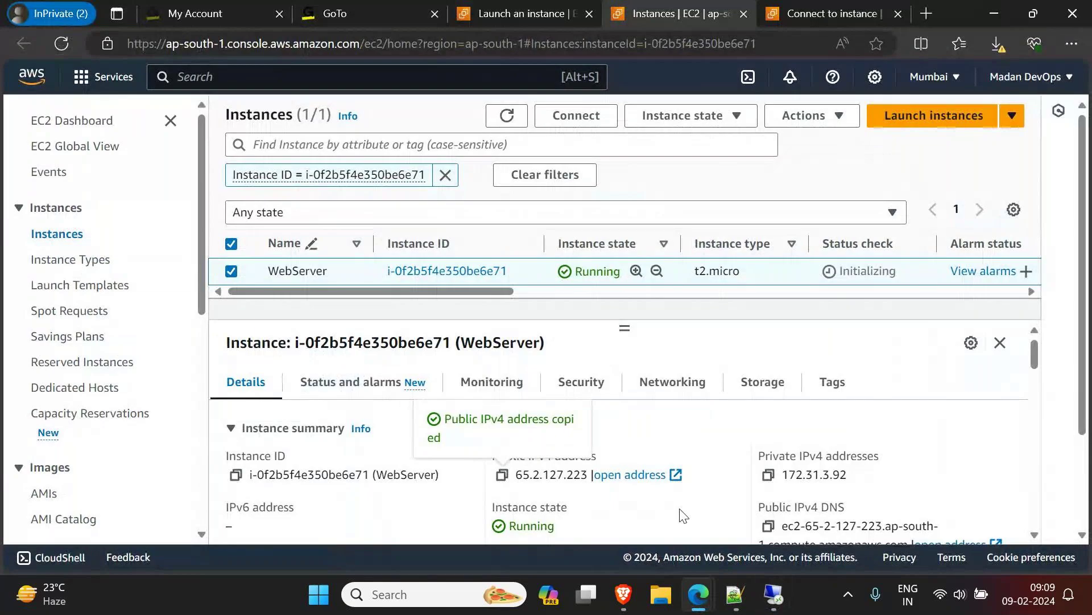
key("ctrl+Tab")
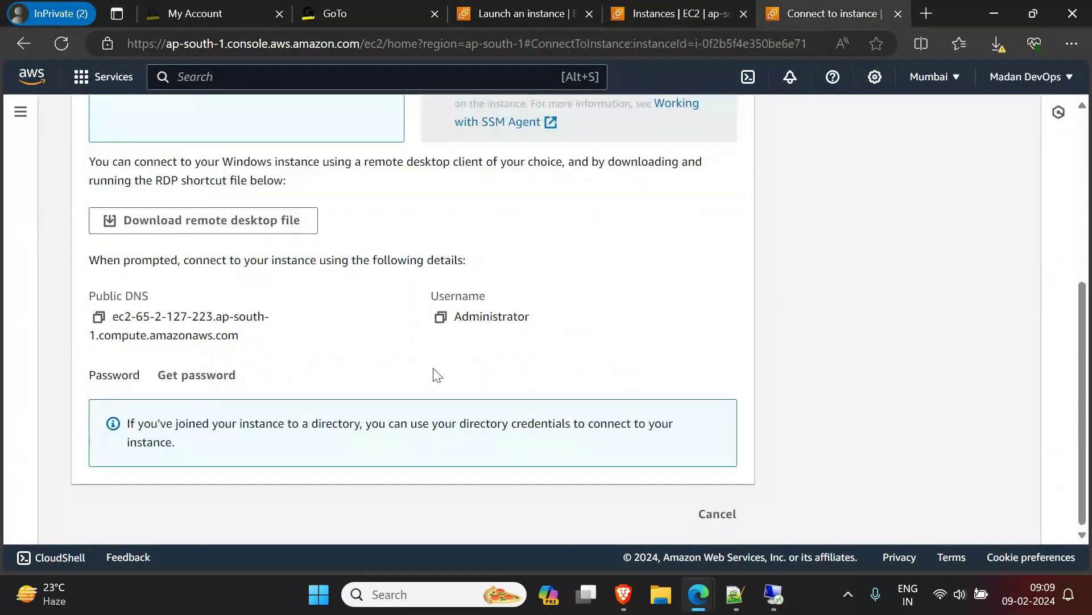
scroll(237, 217, "up", 4)
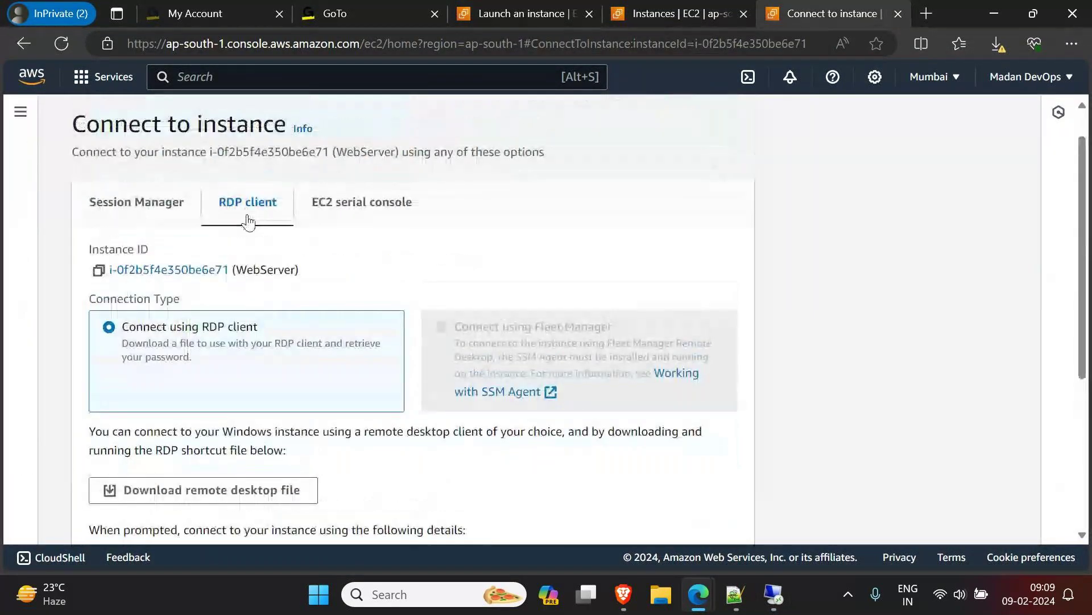
scroll(278, 220, "down", 3)
left_click(440, 385)
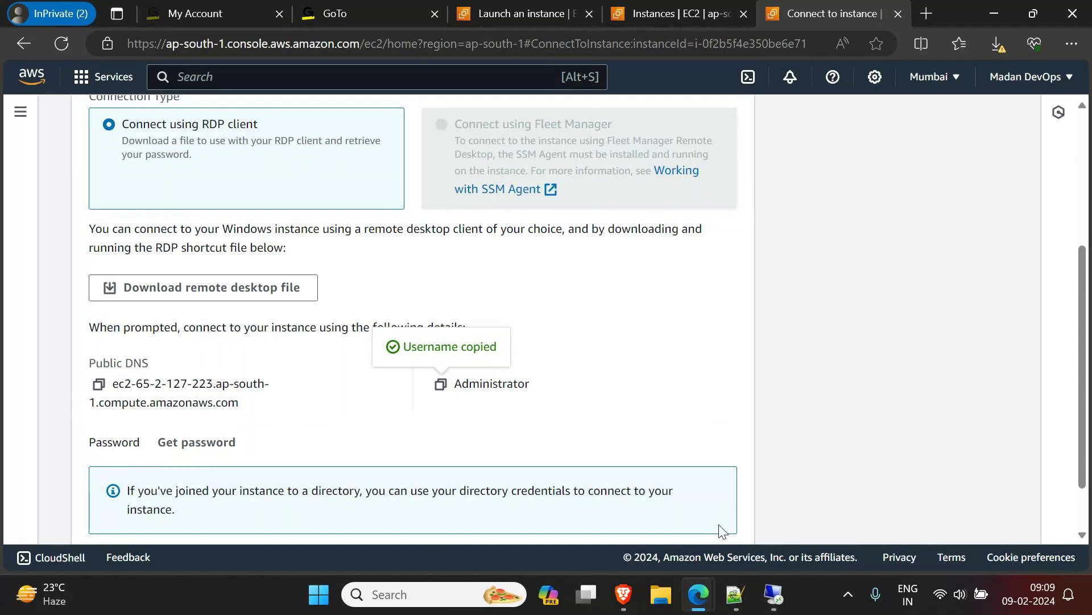
Switch to the remote desktop credentials prompt and paste Administrator as the user name
left_click(784, 598)
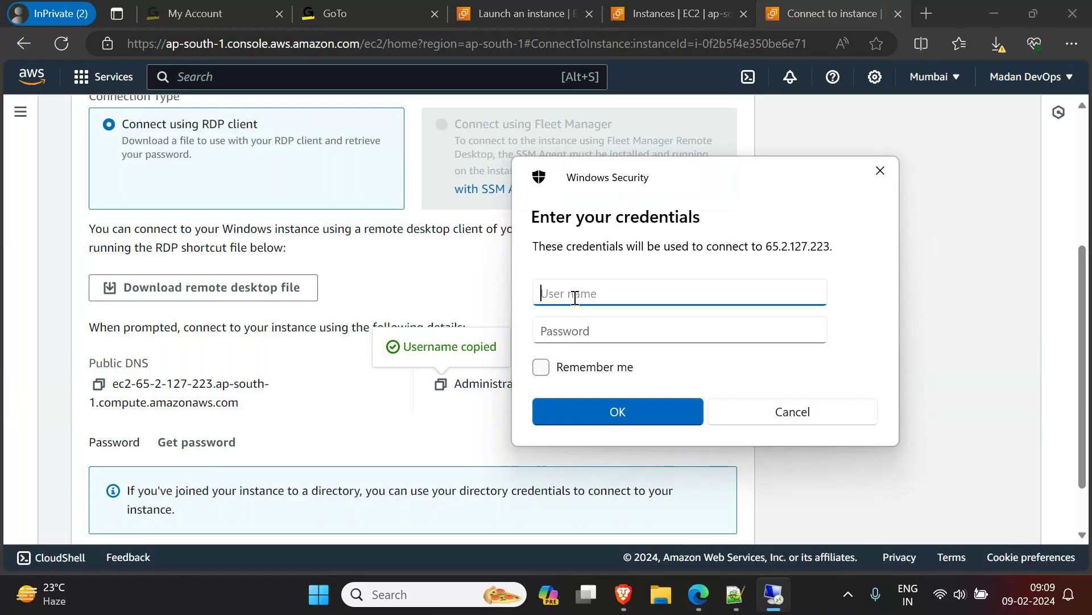
key("ctrl+v")
left_click(662, 405)
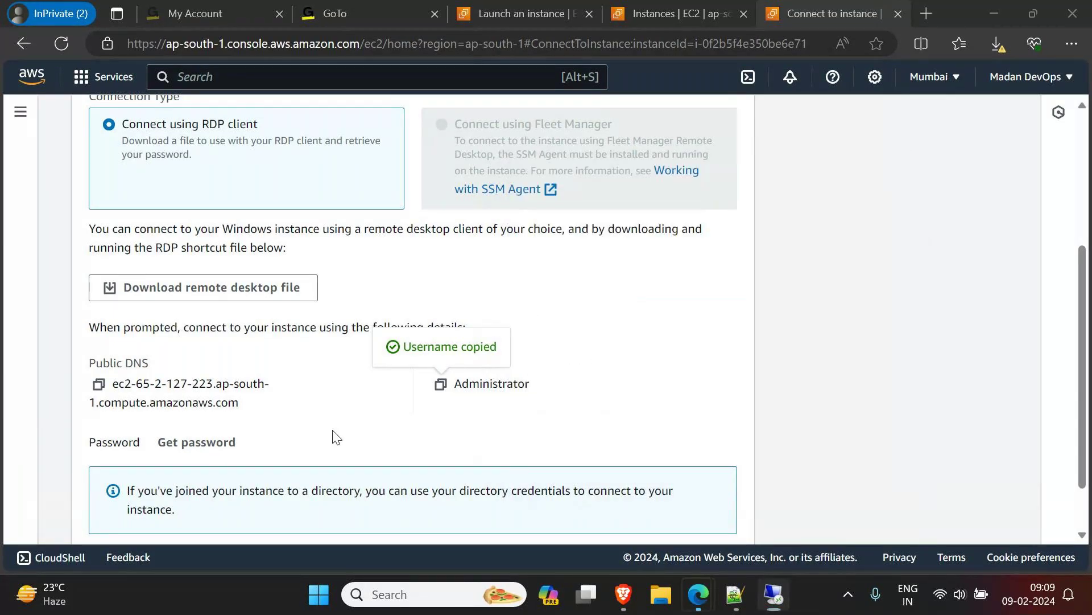
Open the Windows password retrieval page for WebServer and upload the private key file KeyPair3.pem from the Downloads folder
left_click(199, 444)
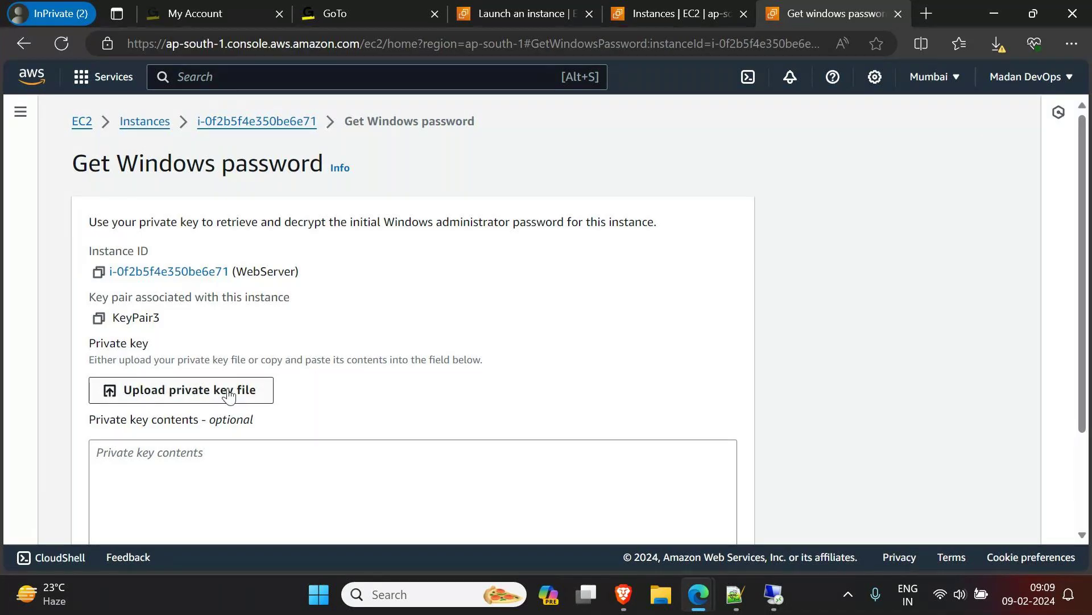
scroll(219, 388, "down", 2)
left_click(217, 256)
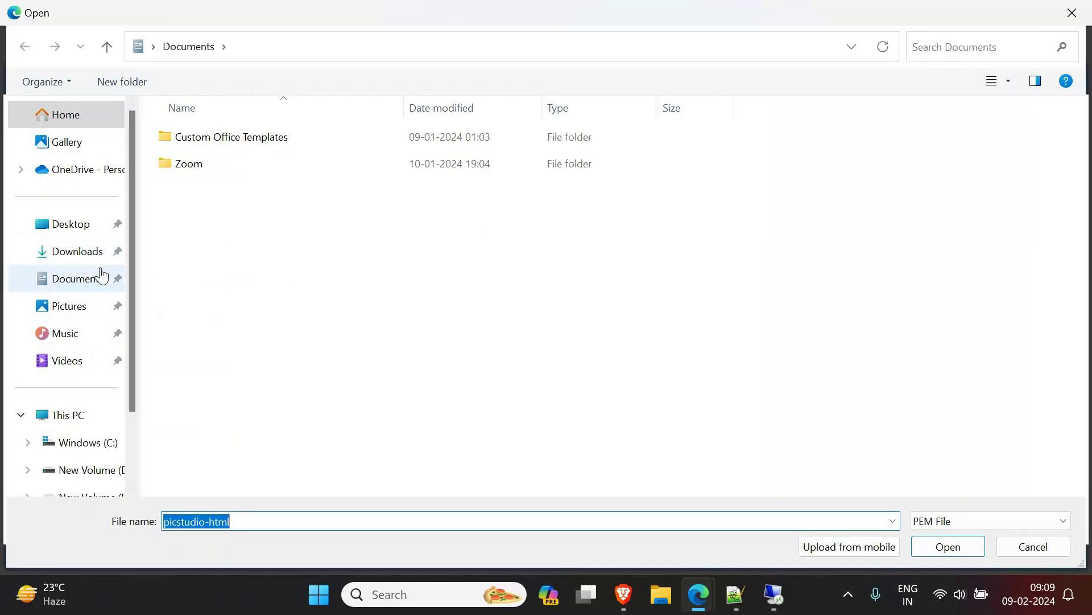
left_click(84, 261)
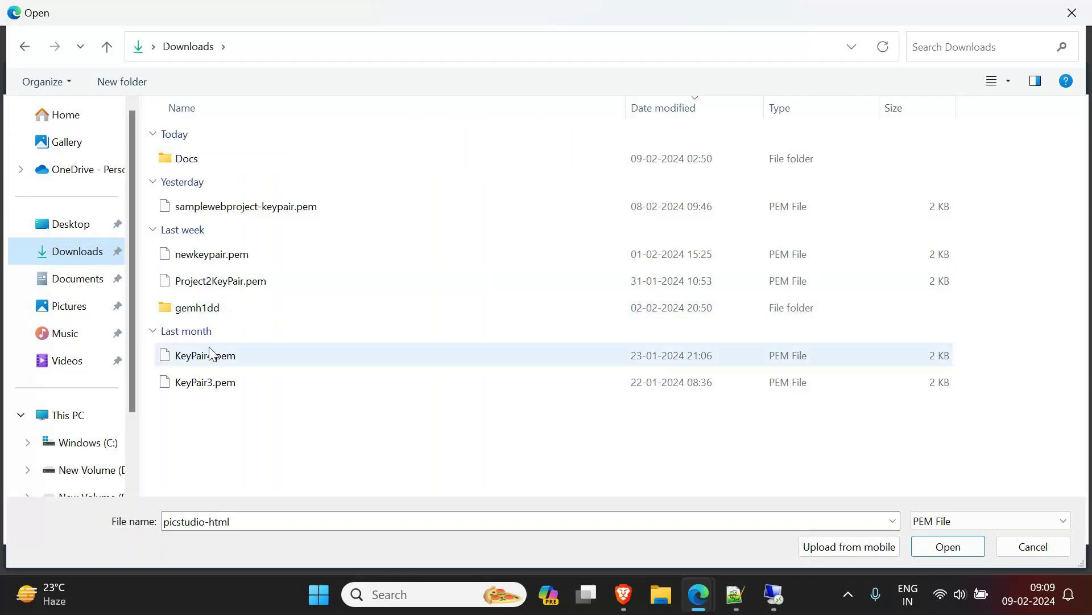
left_click(202, 383)
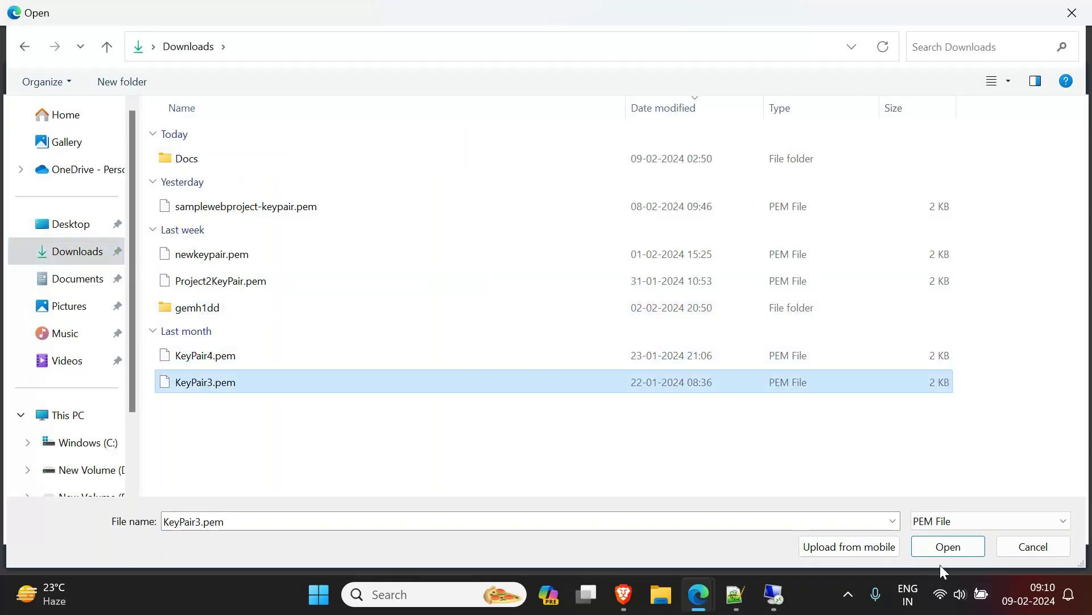
left_click(948, 546)
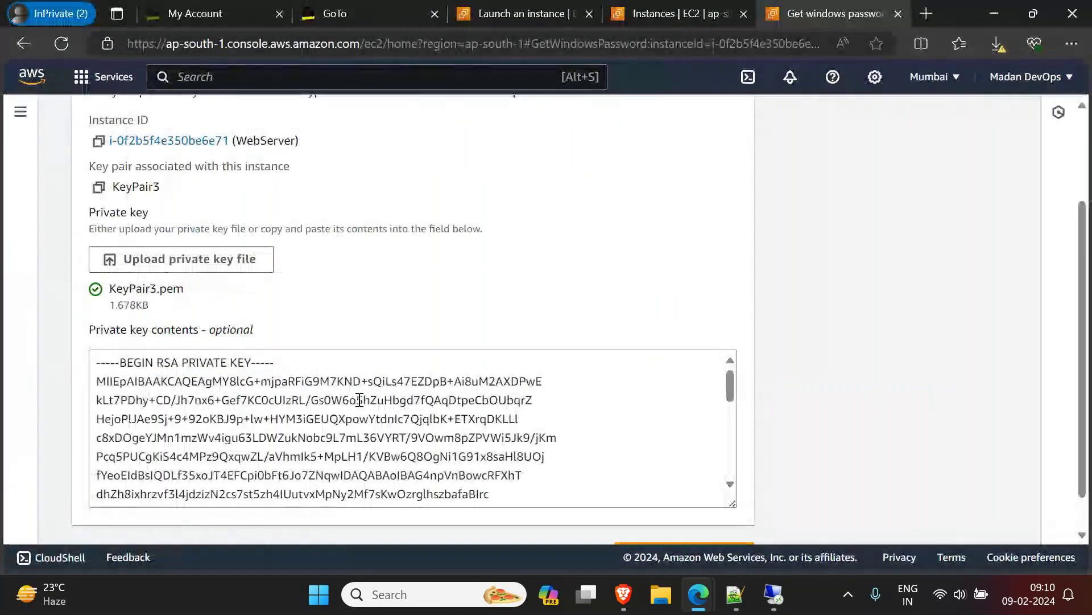
Decrypt the WebServer instance's Windows password with the uploaded private key and copy the password
scroll(567, 500, "down", 3)
scroll(822, 559, "down", 1)
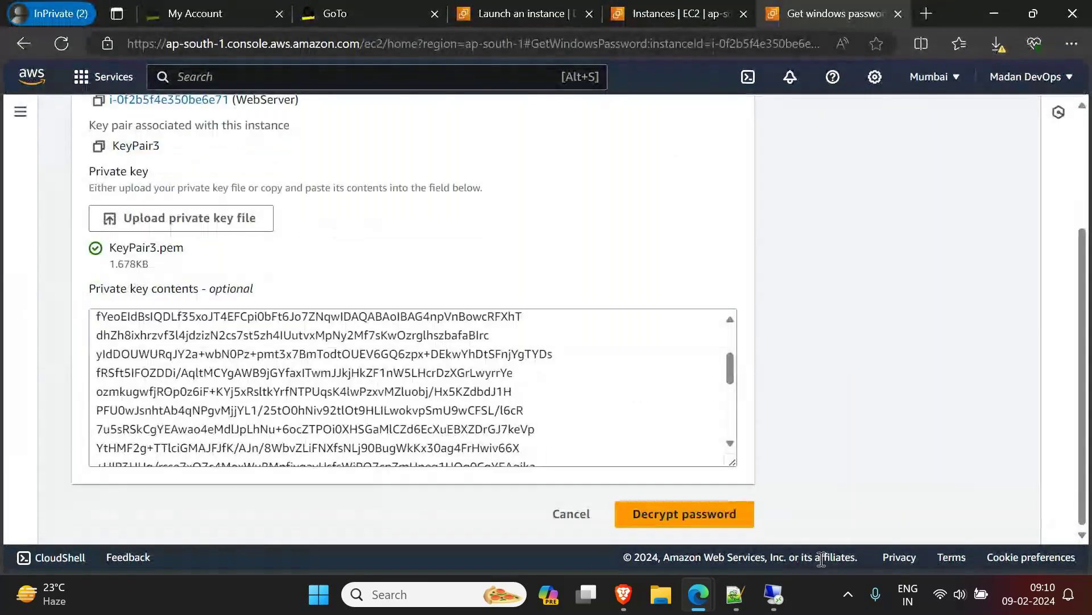
left_click(740, 522)
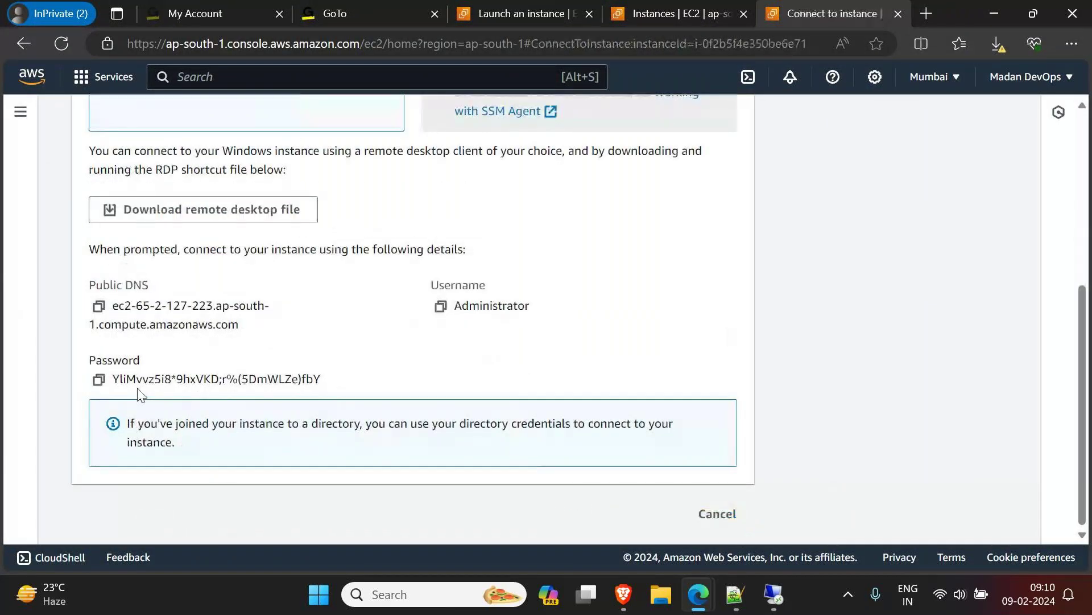
left_click(98, 379)
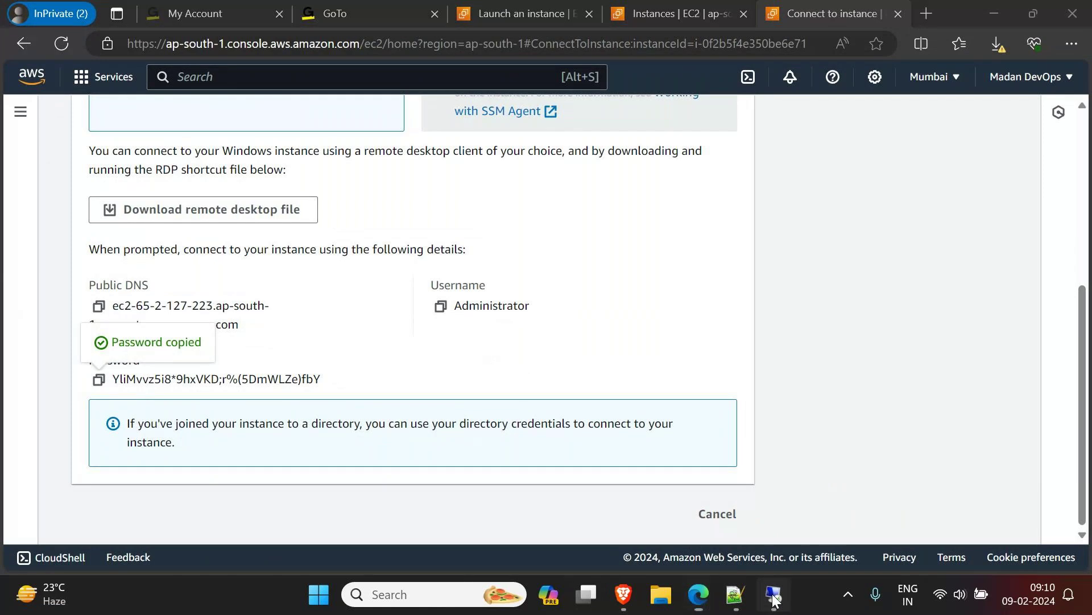
Switch to the remote desktop credentials prompt, paste the Administrator password and connect despite the untrusted certificate
key("ctrl+v")
left_click(644, 406)
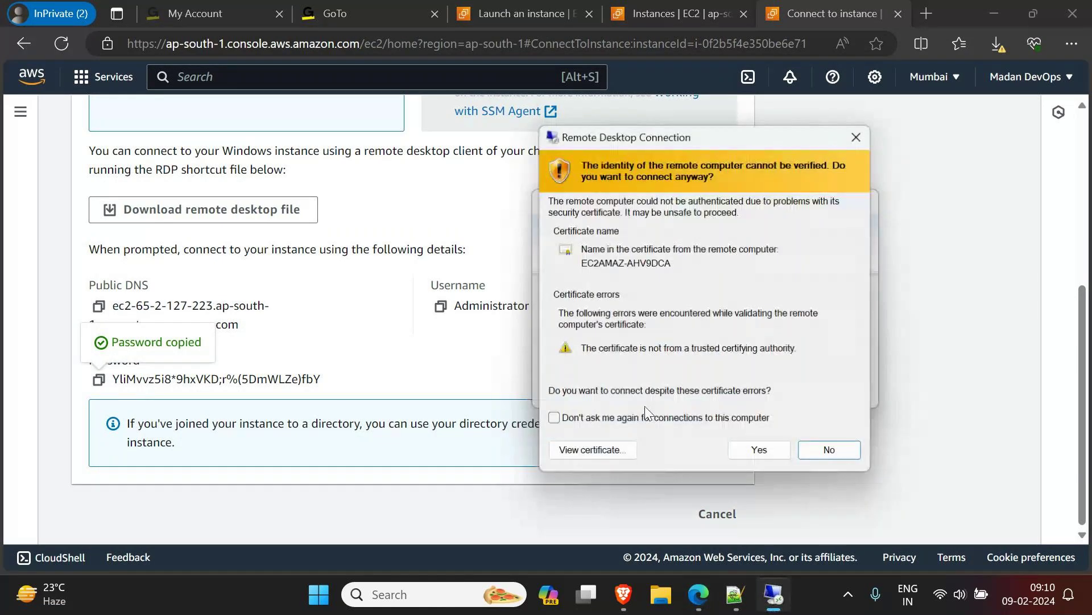
left_click(757, 452)
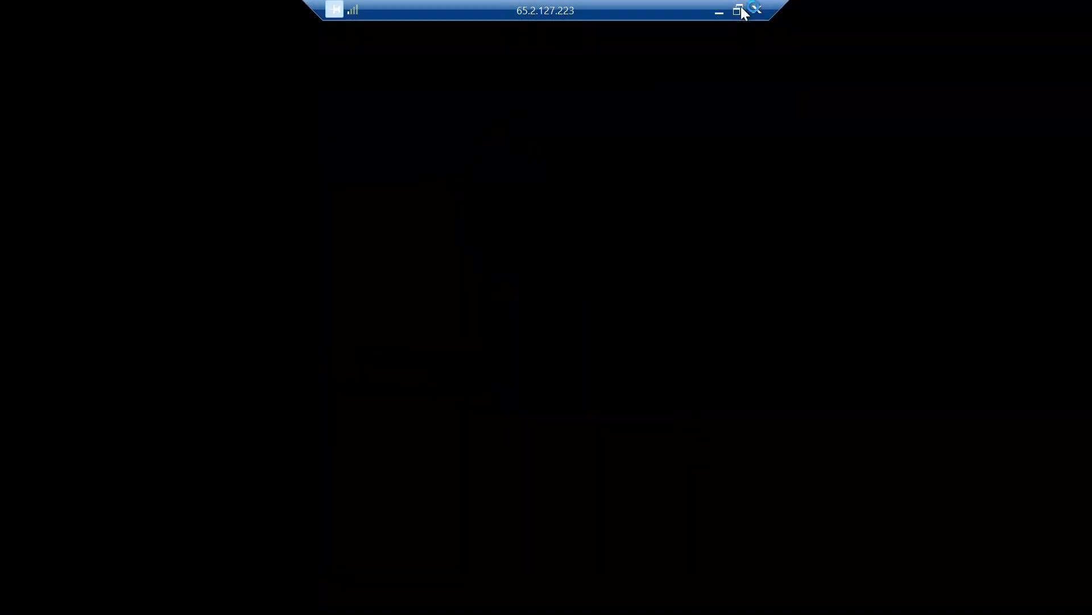
Minimize the remote session, switch to Notepad++ and enter the heading "Requirement:" in the empty document
left_click(718, 9)
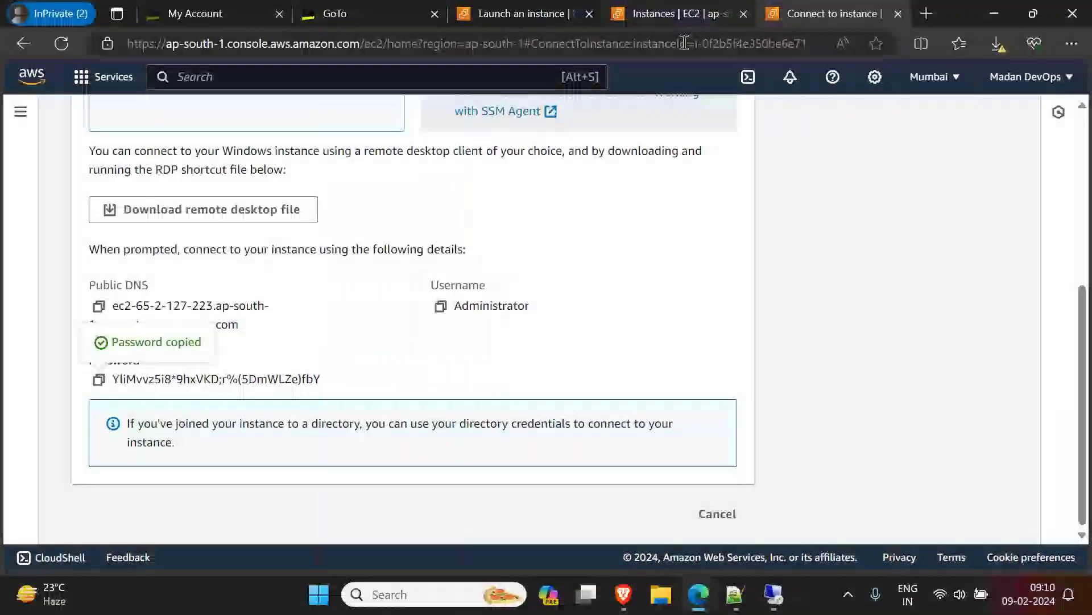
left_click(735, 594)
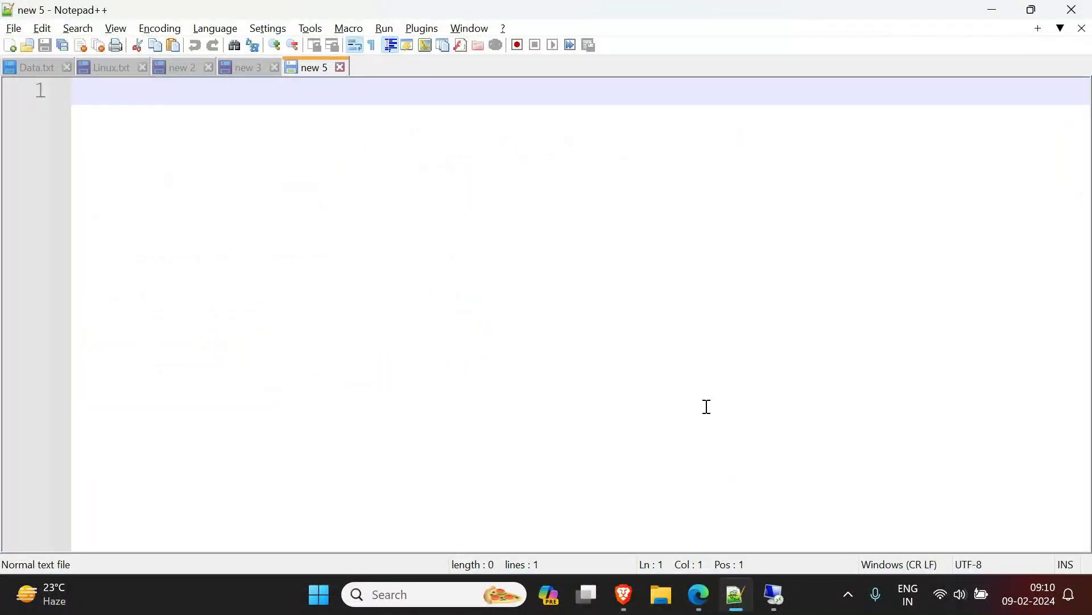
type("Requirem")
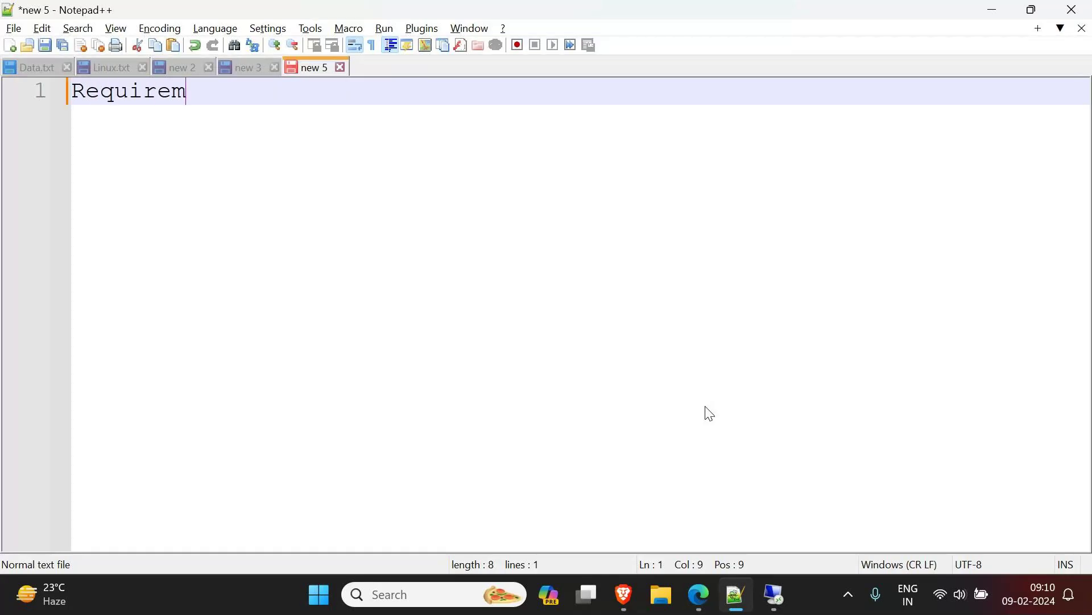
type("ent:")
key("Return")
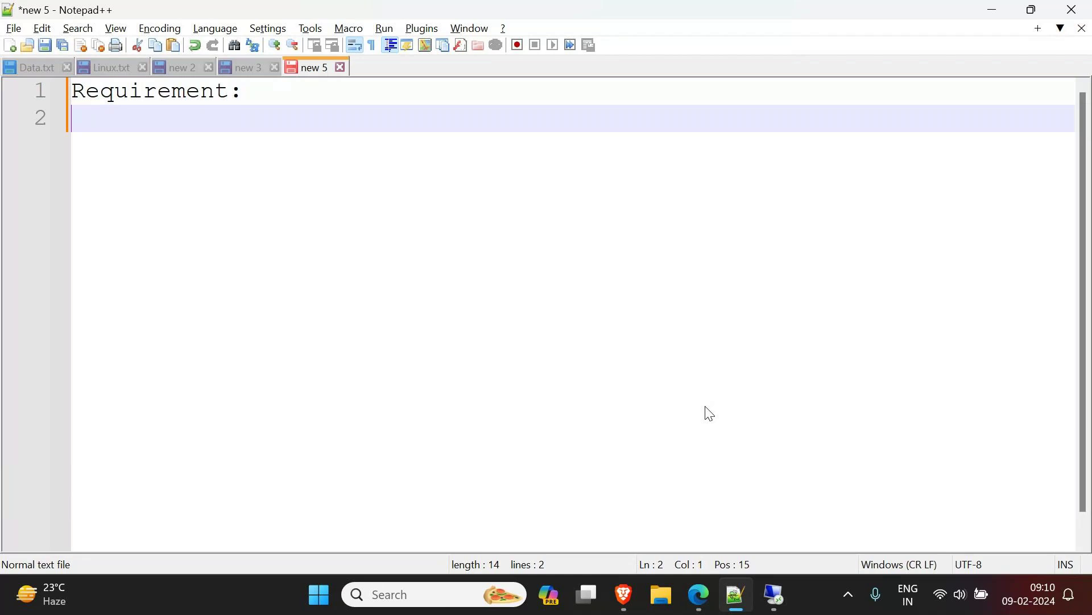
Leave a blank line below the heading and add the item "1) Create a new Volume on our Windows Server"
key("Return")
type("1) Create ")
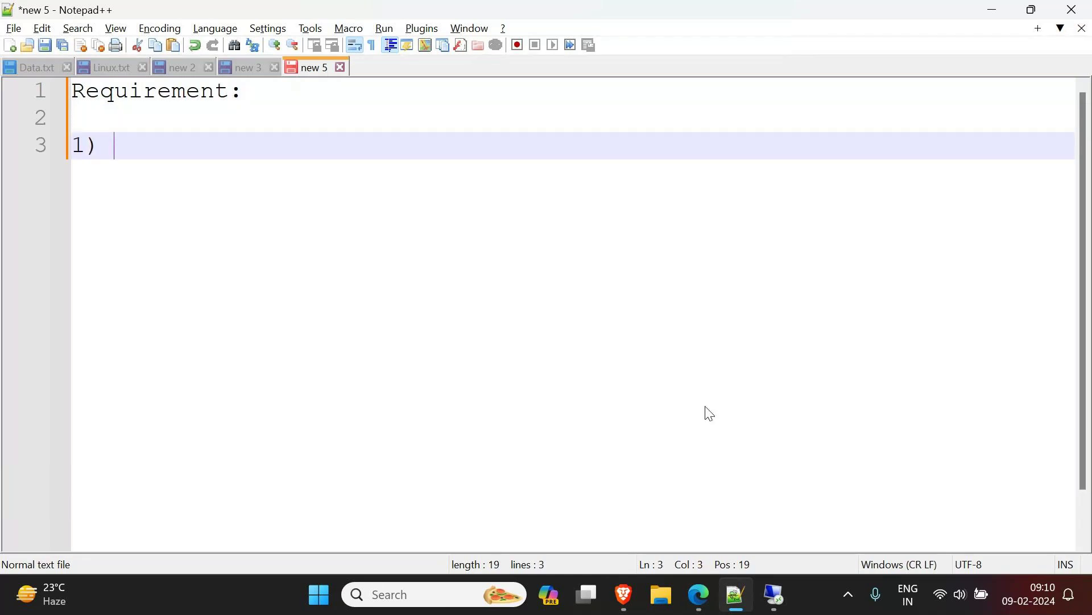
type("a")
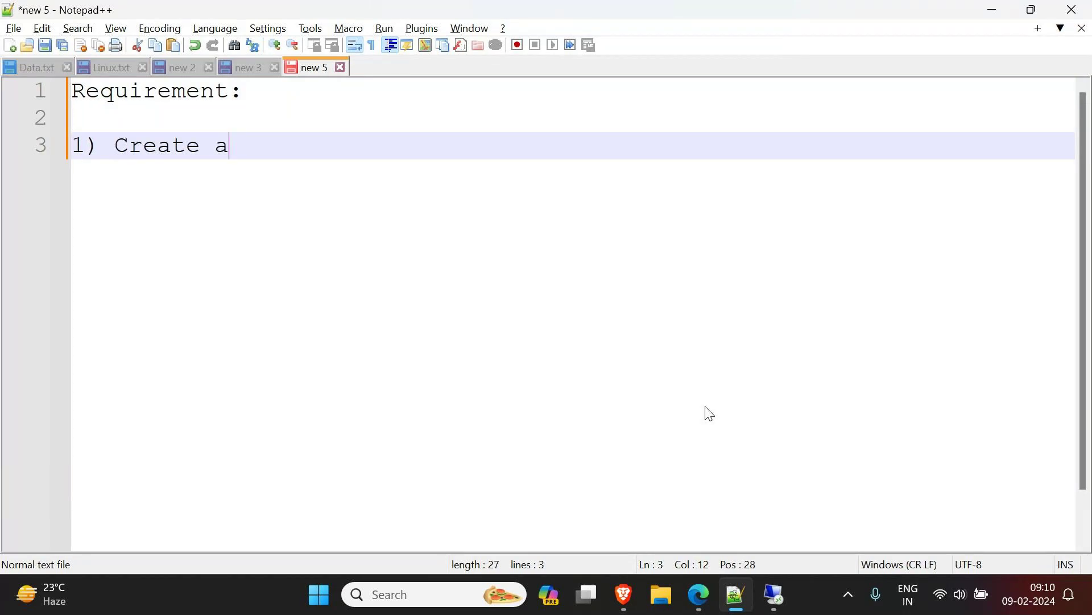
type(" new Volum")
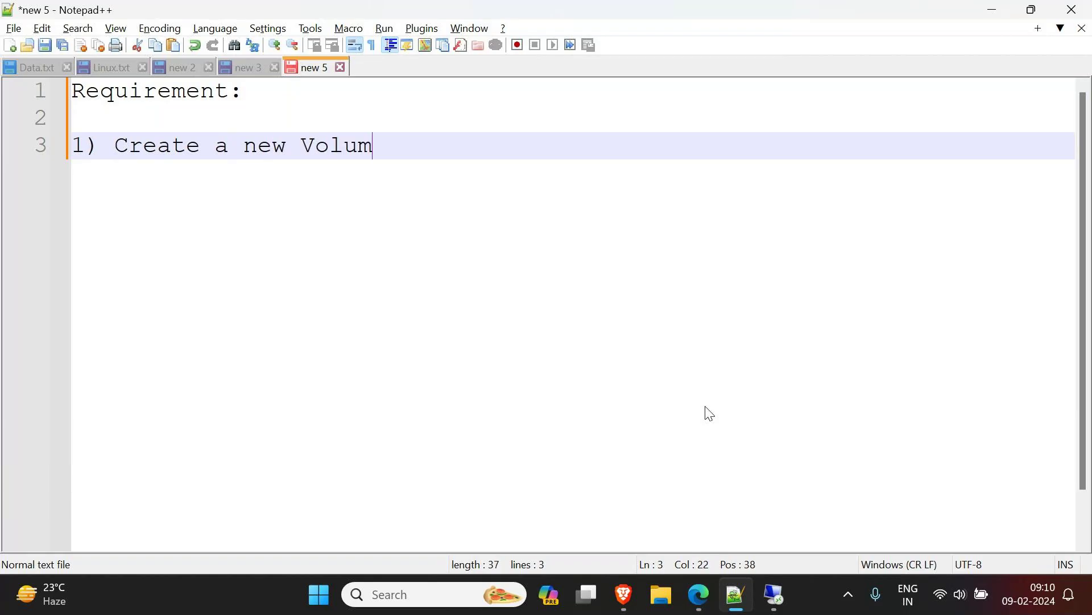
type("e on our W")
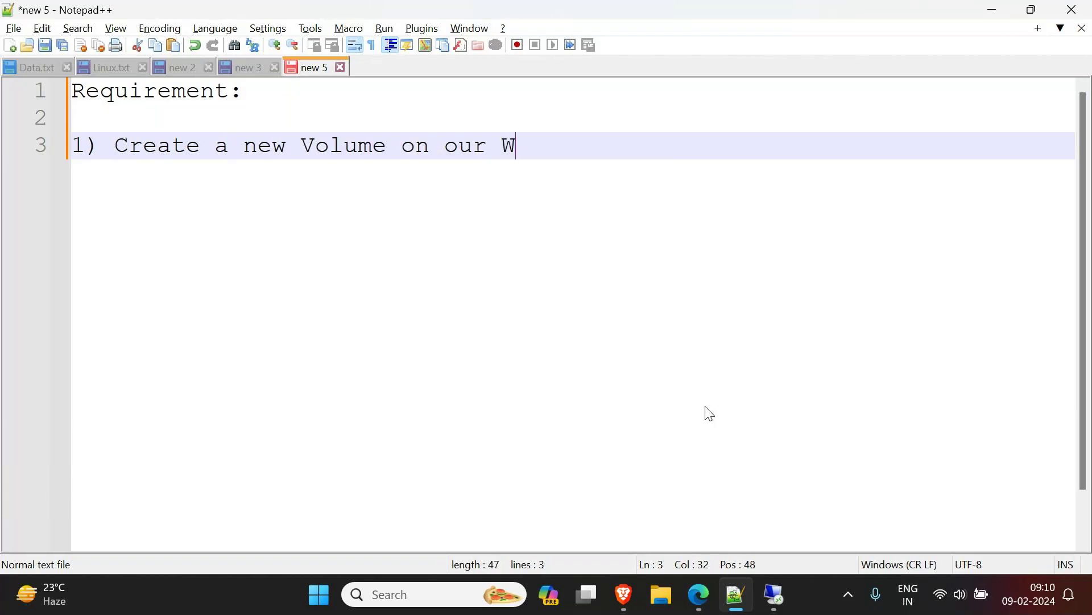
type("indows Server")
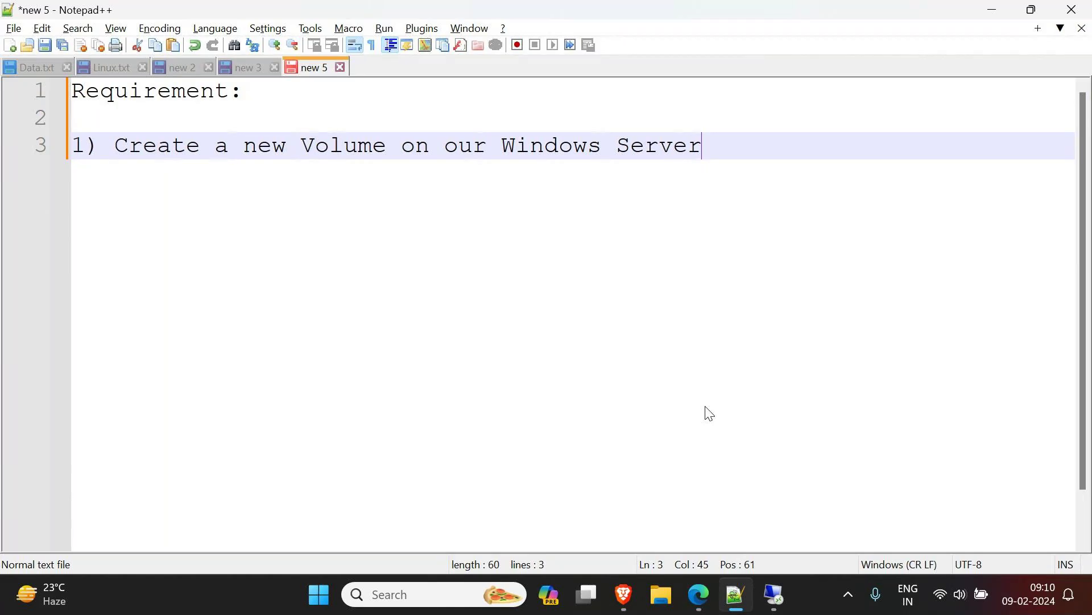
Add the second requirement line "2) Increase size of the existing Volume"
key("Return")
type("2) Incr")
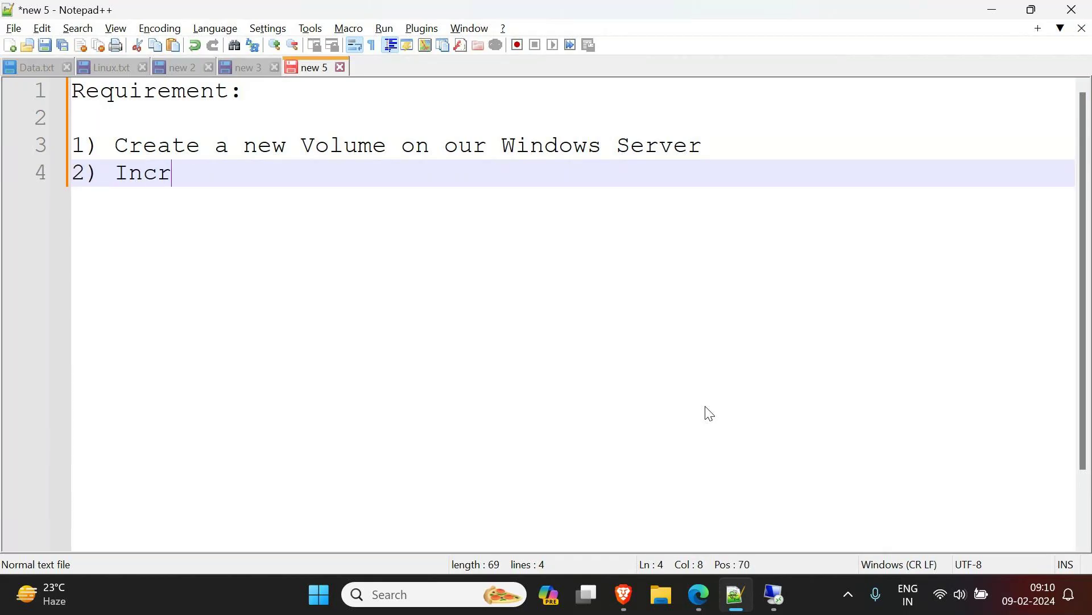
type("ease size of the ")
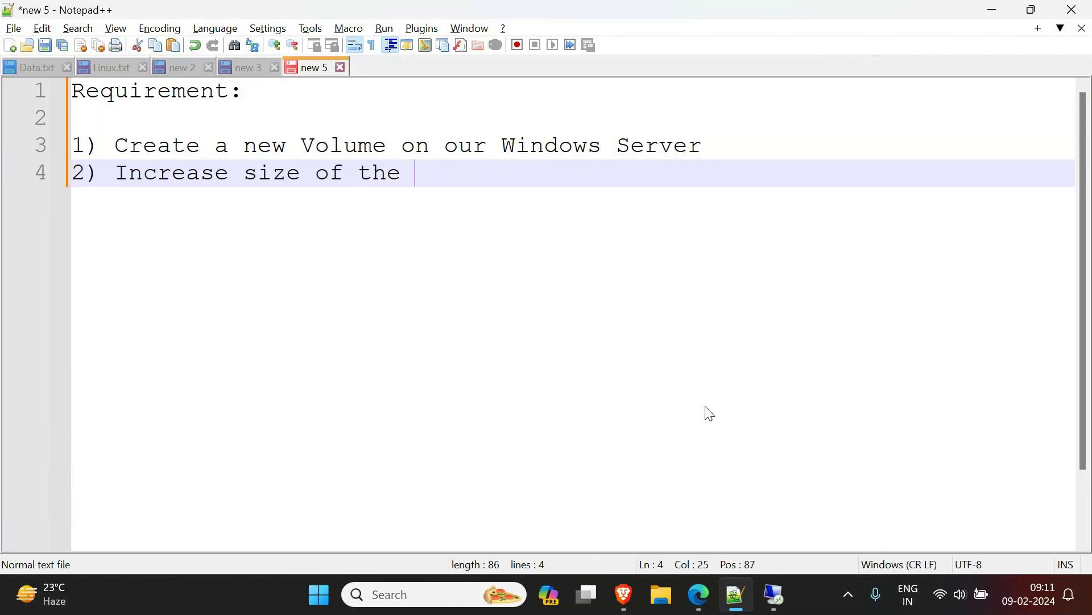
type("existing Volume")
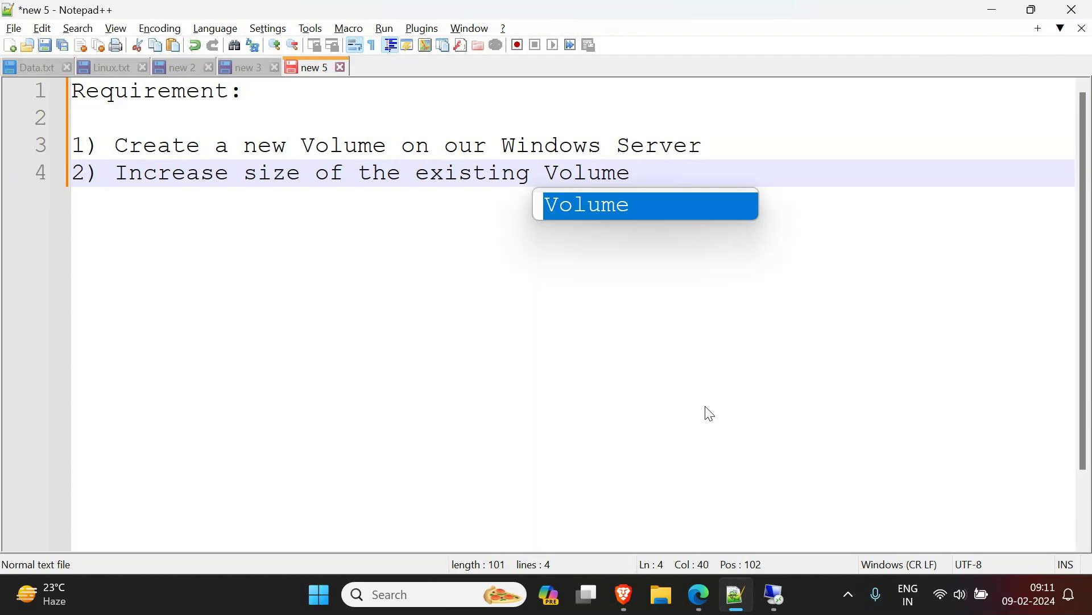
key("Escape")
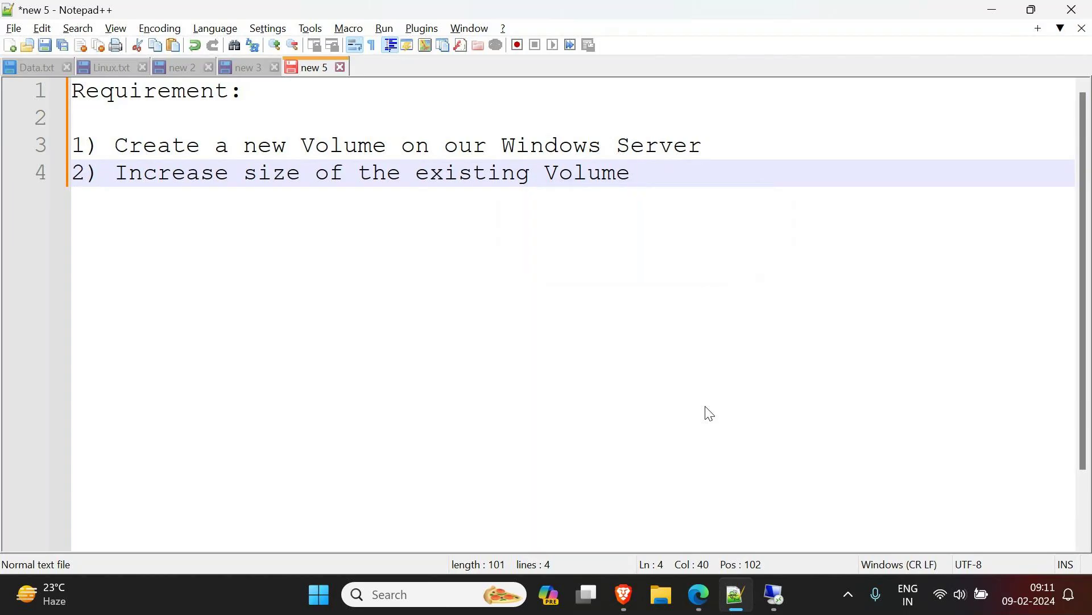
Add the third requirement line "3) Check some scenerios on Volume"
key("Return")
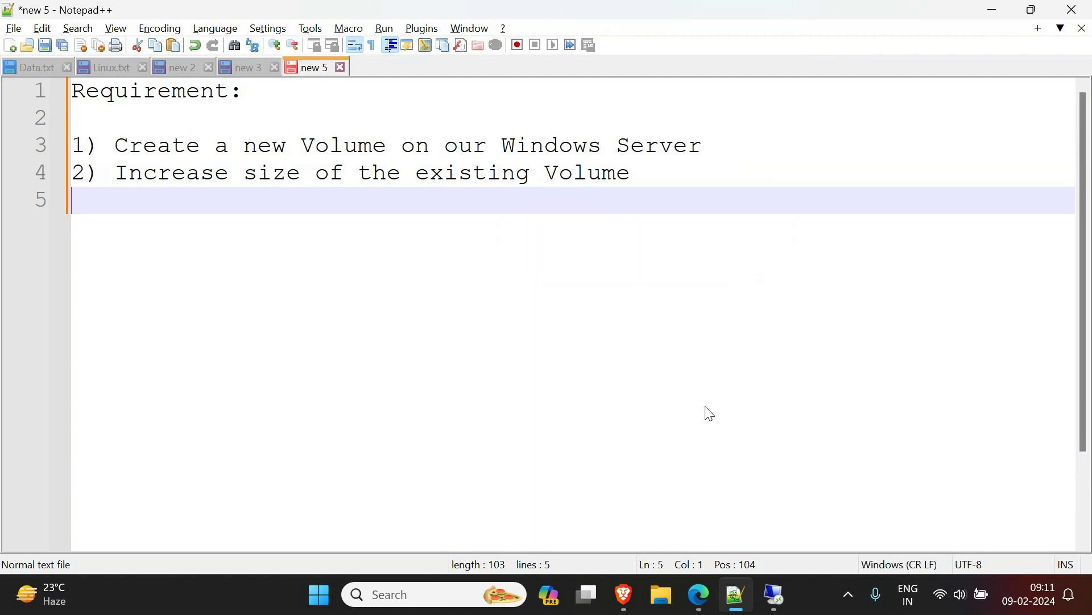
type("3) Check some scenerio")
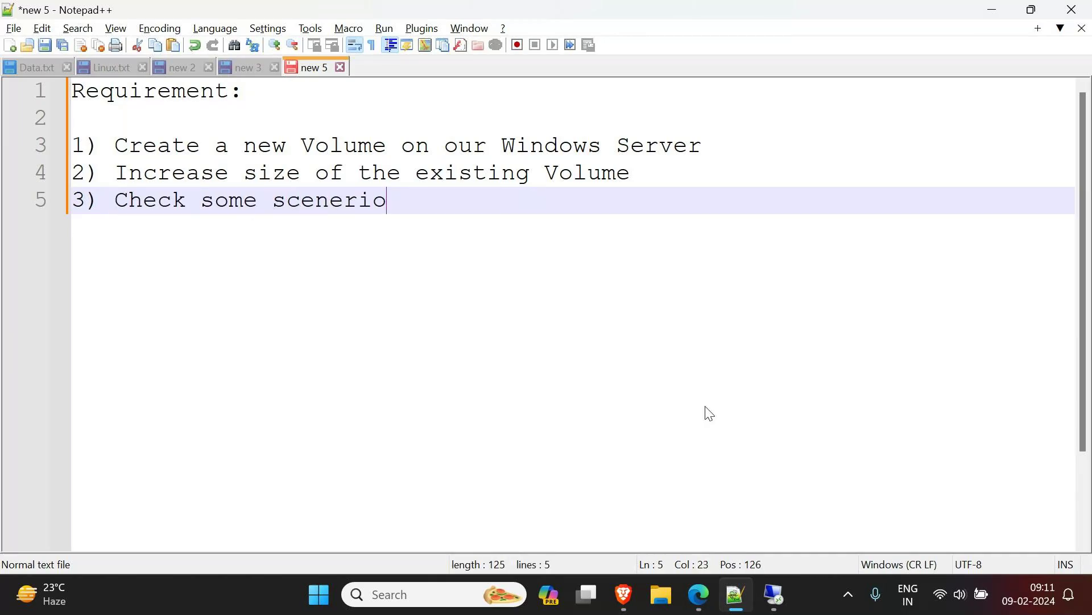
type("s")
key("Return")
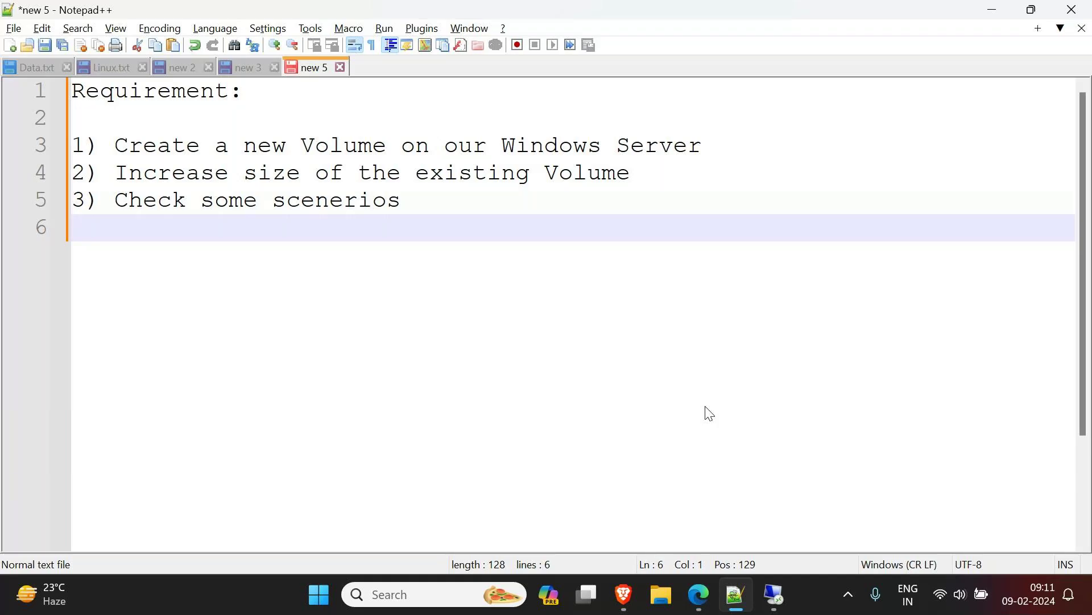
key("Left")
type("on Volume")
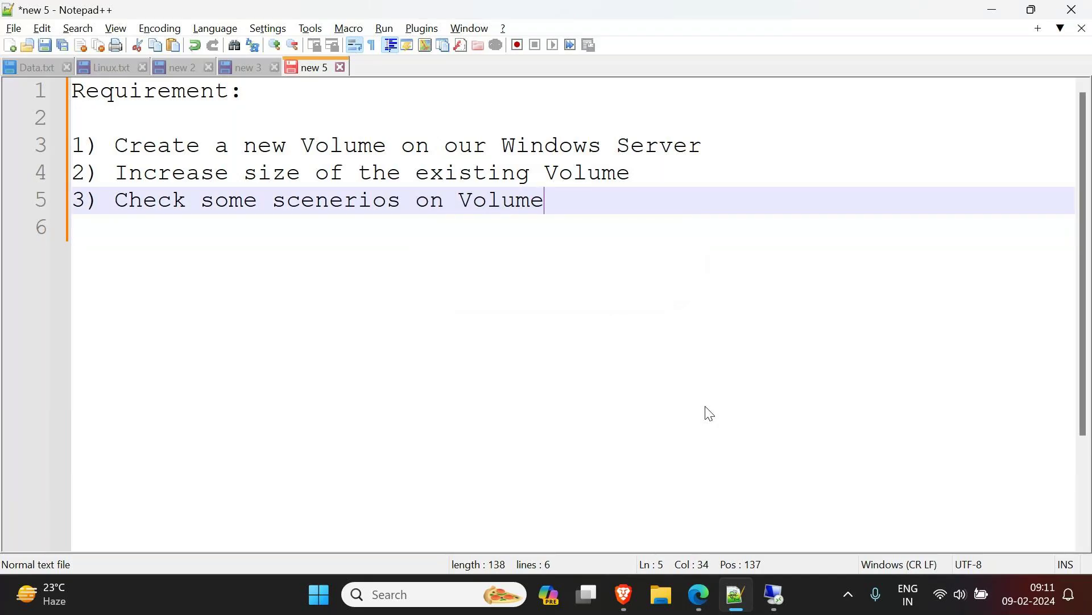
Add the fourth requirement line "4) Create a User Account"
key("Return")
type("4) Creeate")
key("BackSpace")
key("BackSpace")
key("BackSpace")
key("BackSpace")
type("te")
key("BackSpace")
key("BackSpace")
key("BackSpace")
type("ate a User Account")
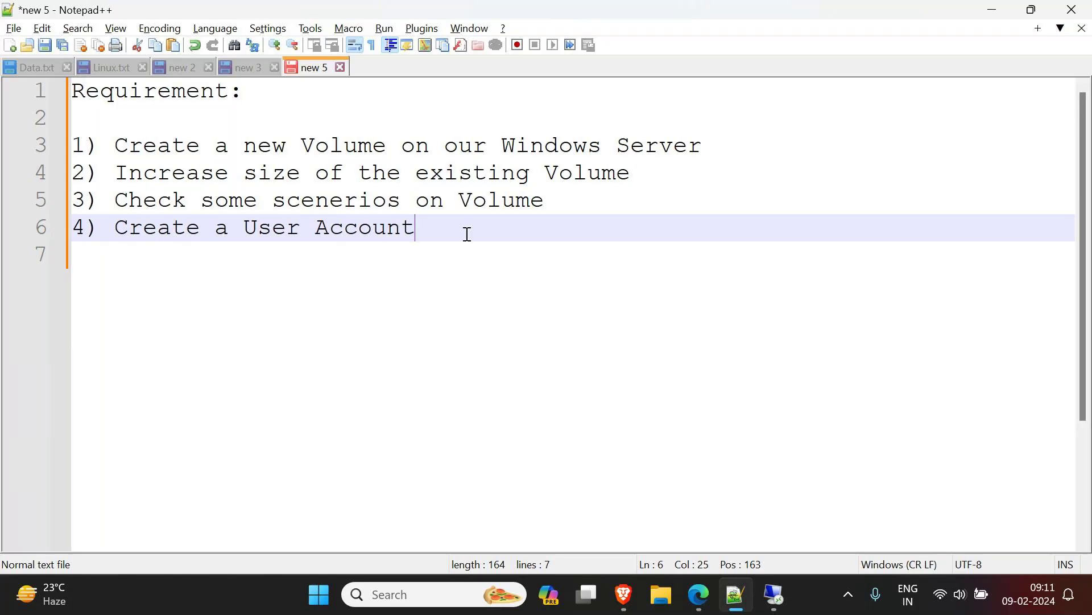
Add the fifth requirement line "5) Login with the User Account"
key("Return")
type("5) ")
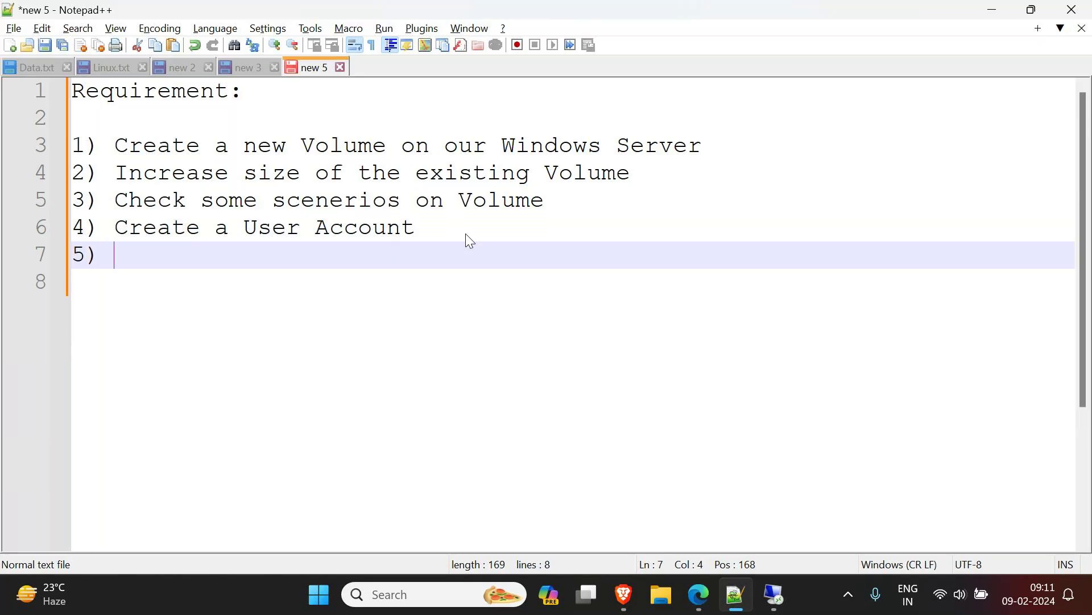
type("Login with t")
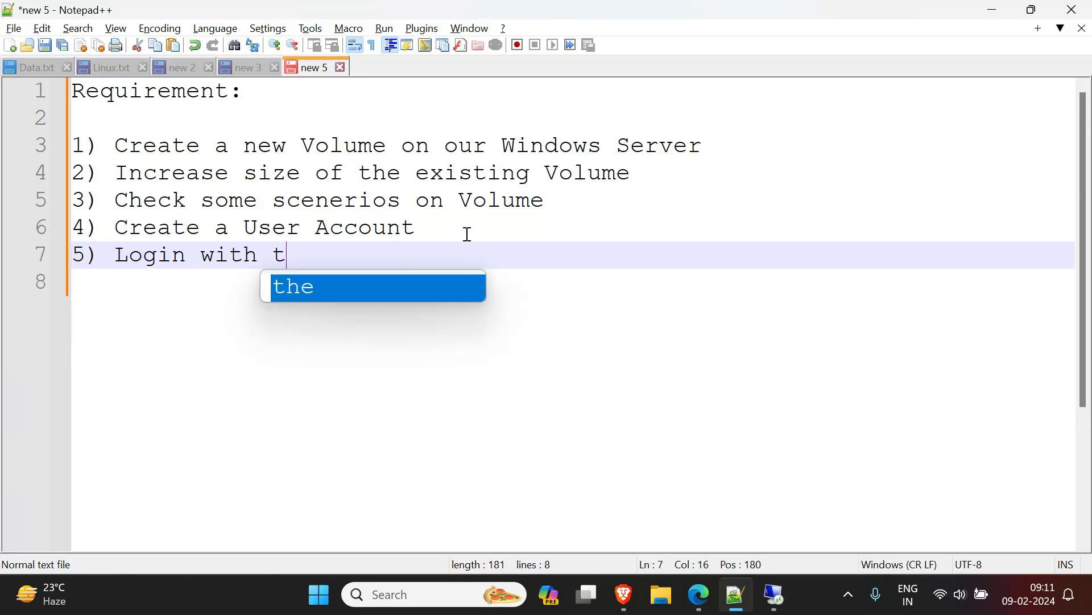
type("he User Ac")
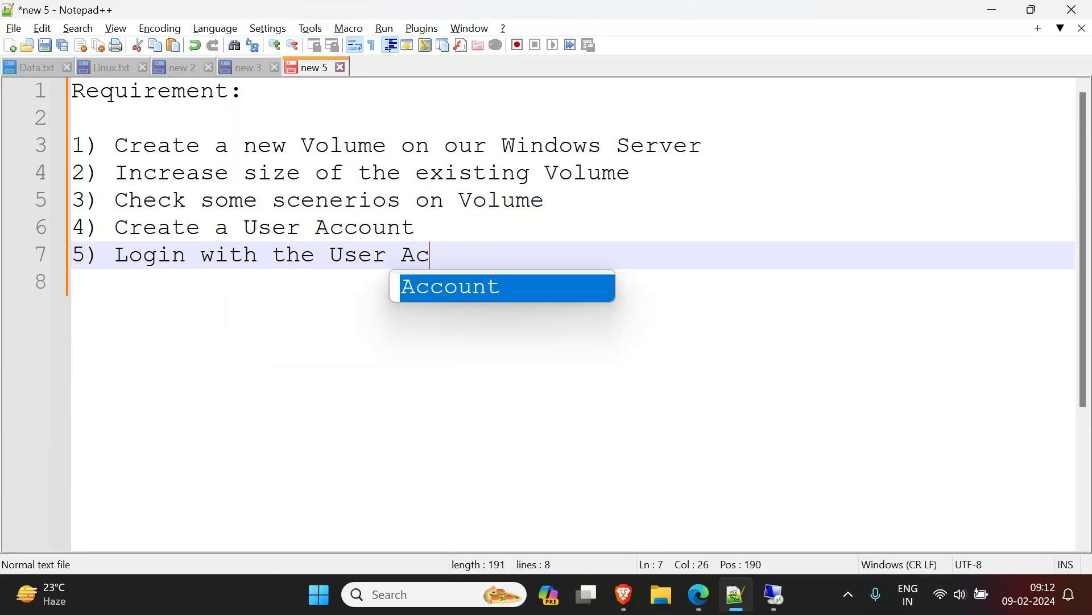
key("Return")
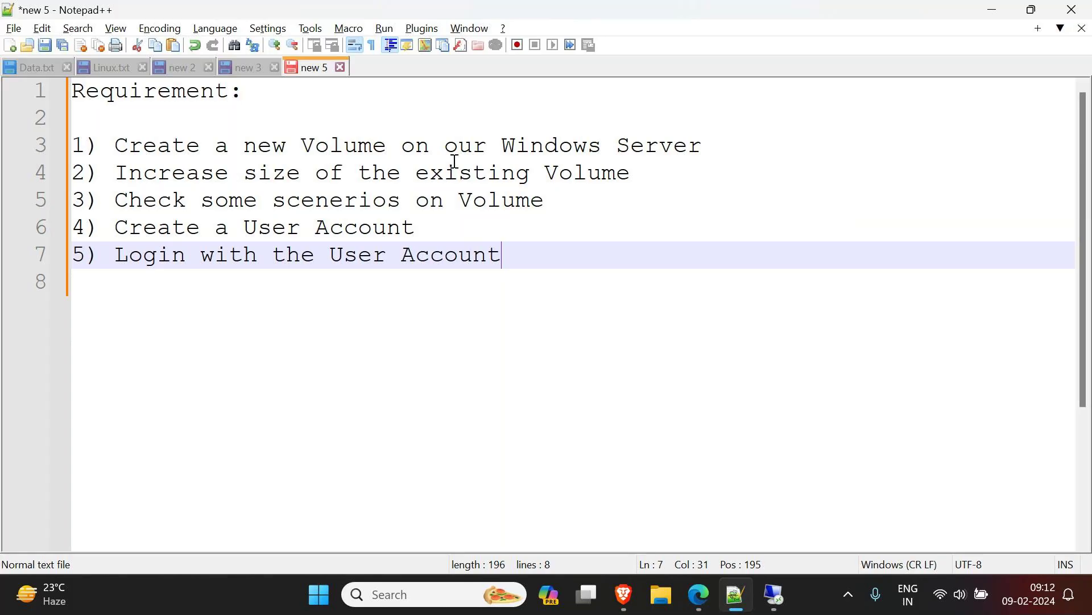
Search Windows for Paint and open it with a blank canvas
left_click(427, 596)
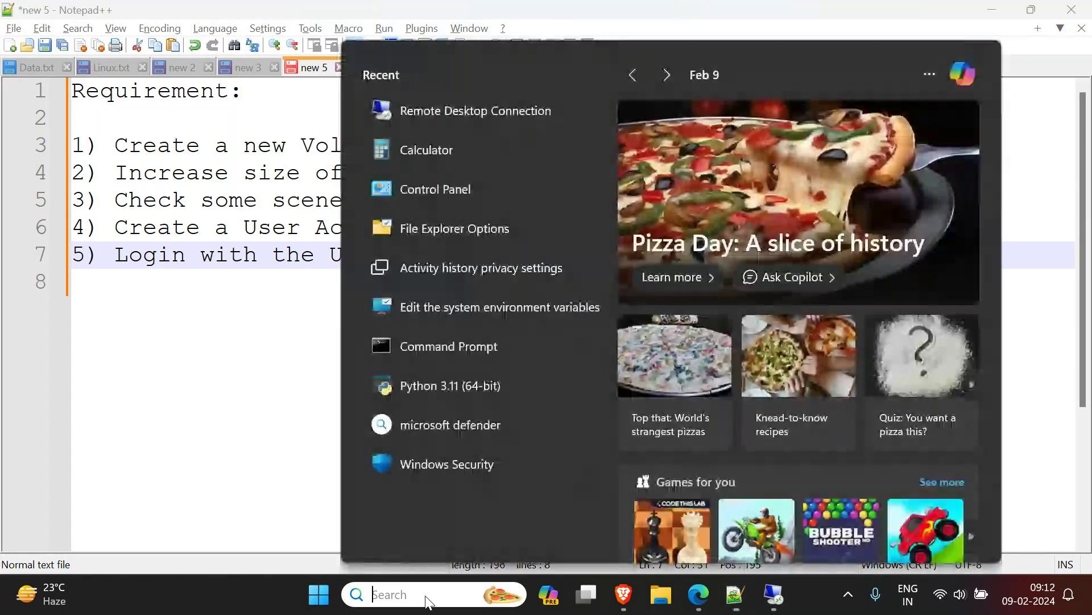
type("paint")
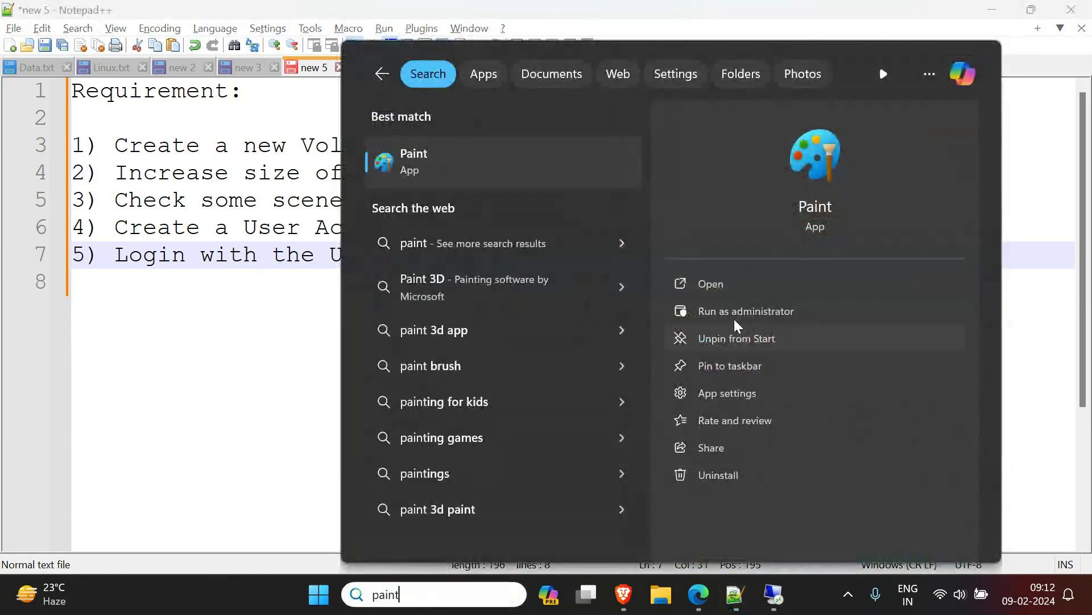
left_click(706, 284)
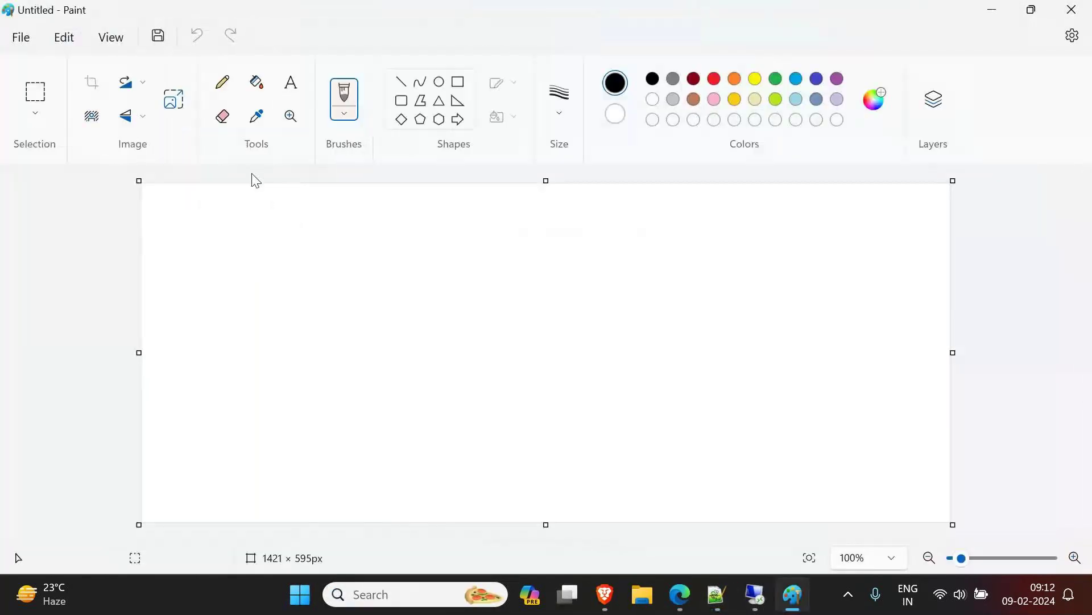
Draw a tall rectangle on the left part of the canvas and a small rectangle inside its upper-left corner
left_click(458, 81)
left_click_drag(182, 196, 434, 506)
left_click(438, 304)
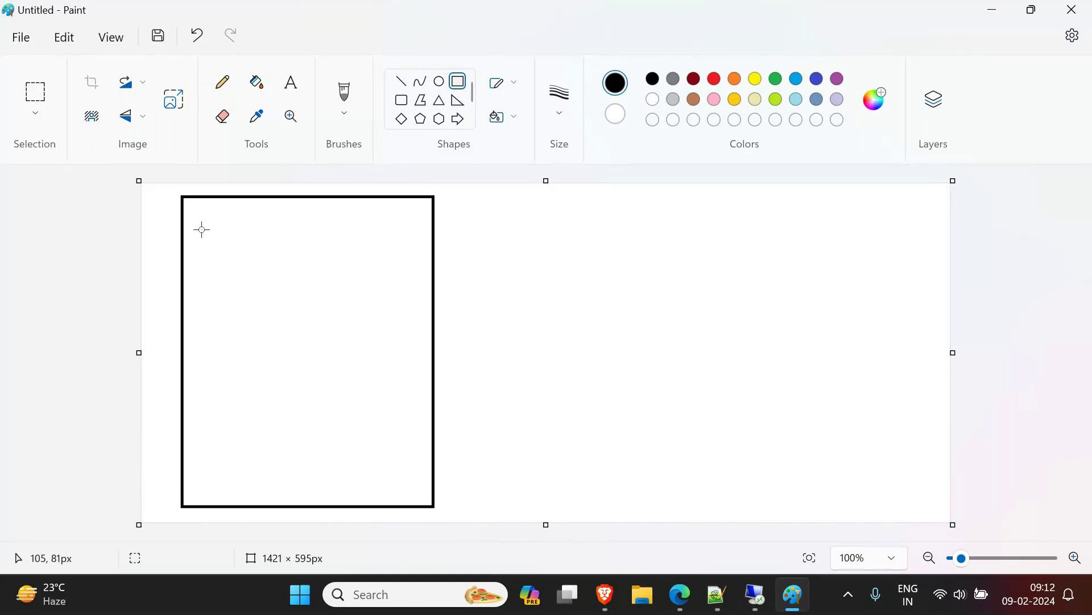
left_click_drag(200, 219, 288, 303)
left_click(566, 302)
Label the small rectangle with the text "Windows Server - EC2"
left_click_drag(210, 223, 300, 277)
type("EC2")
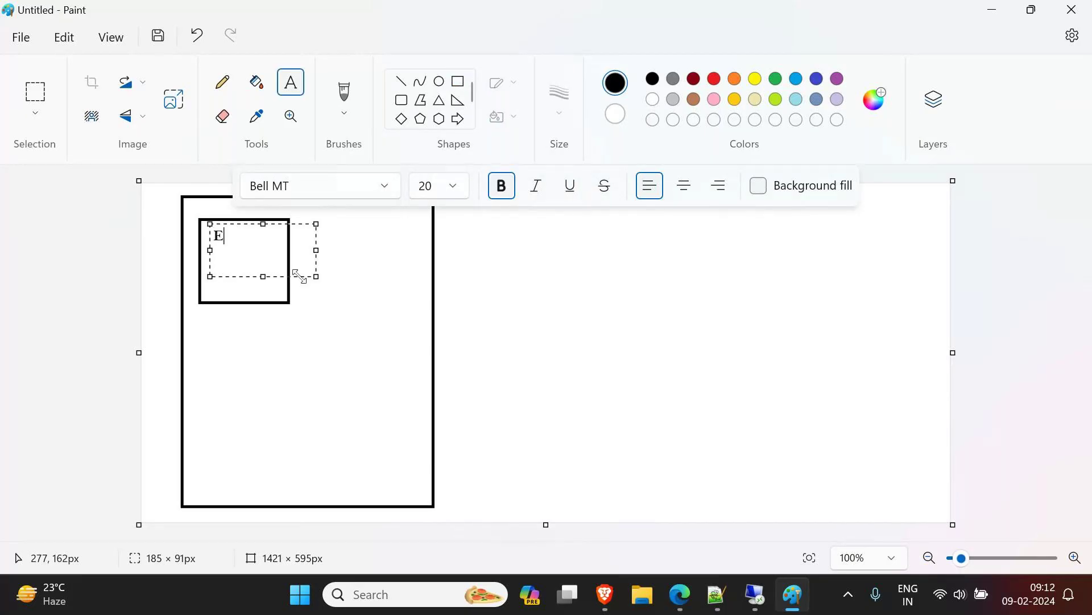
key("BackSpace")
key("BackSpace")
key("BackSpace")
type("Windows Server")
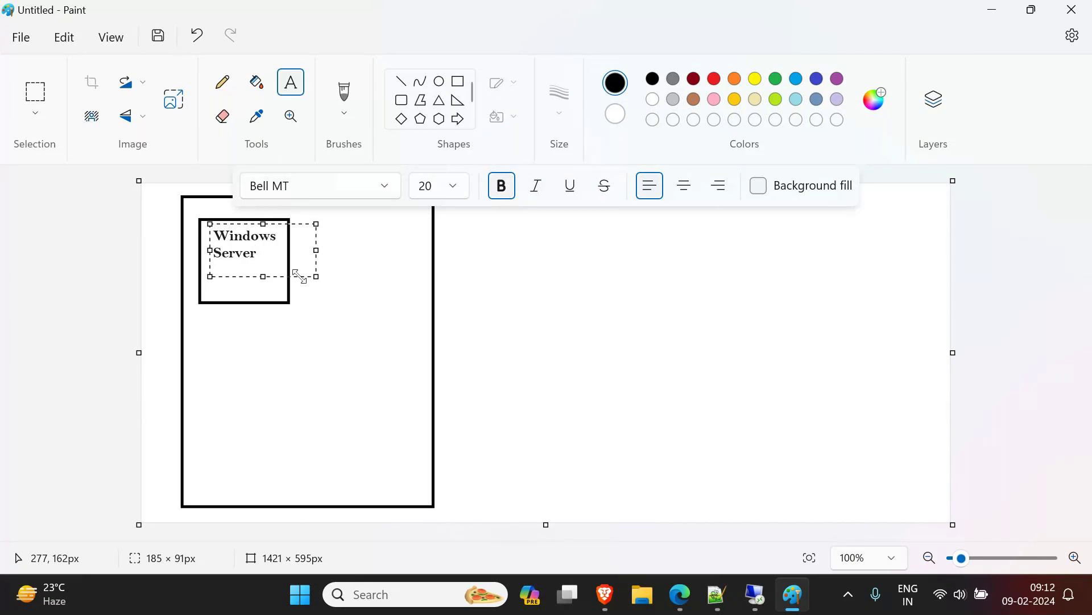
type("- Ec")
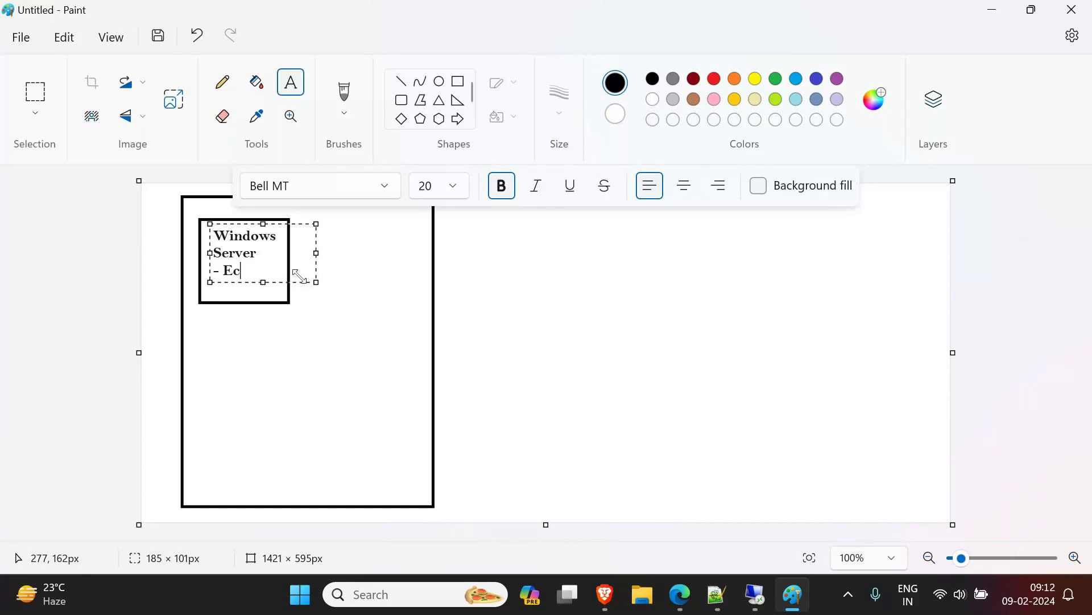
type("2")
key("BackSpace")
key("BackSpace")
type("C2")
left_click(563, 359)
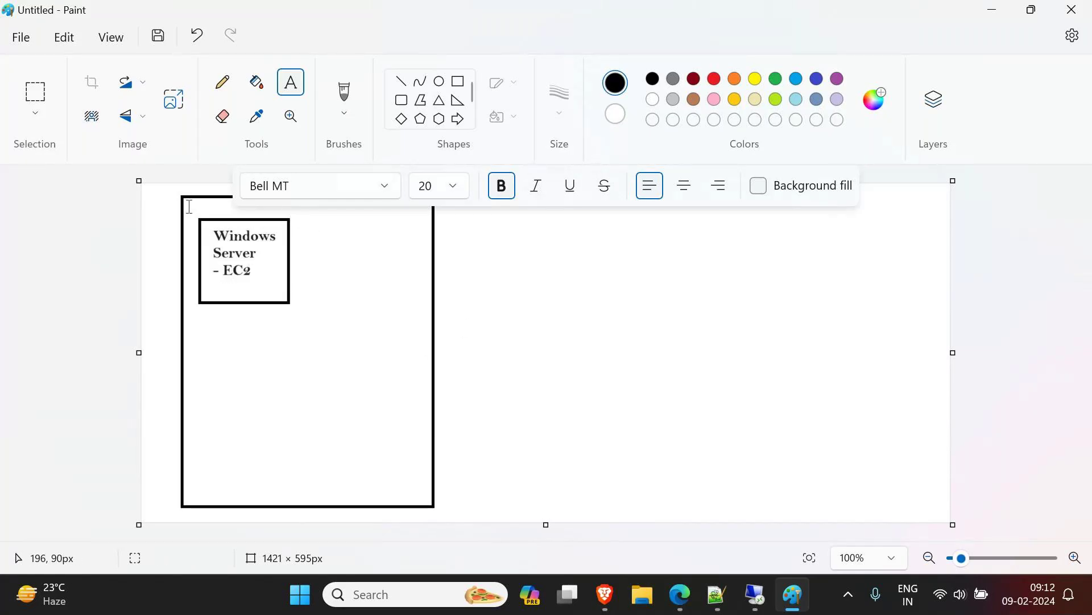
Add the text label "Data Center" just outside the right edge of the tall rectangle
left_click_drag(407, 263, 550, 305)
type("DAta")
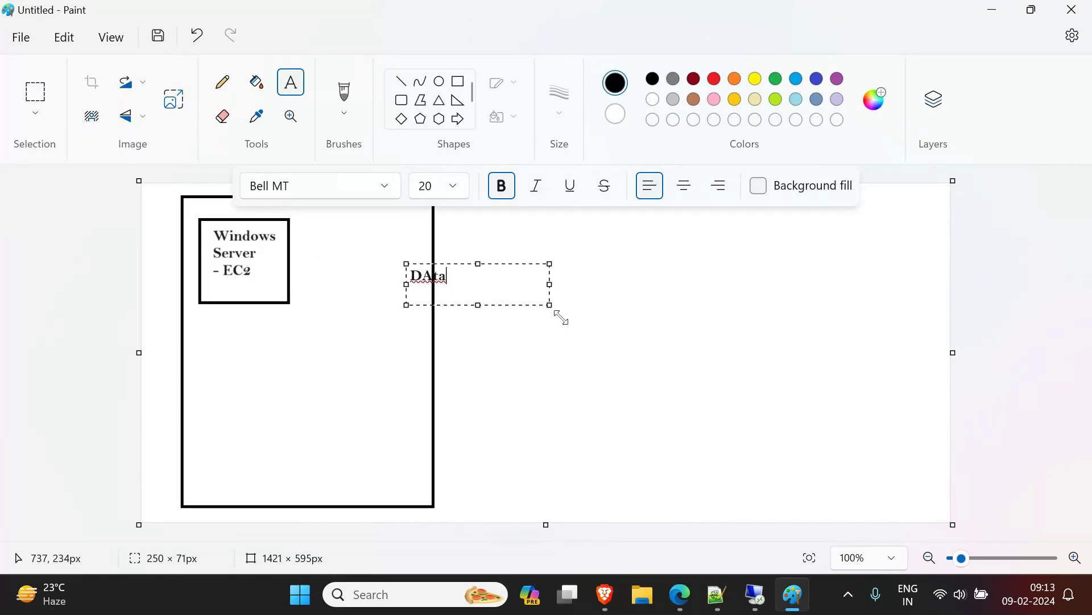
key("BackSpace")
key("BackSpace")
key("BackSpace")
type("ata")
key("Home")
type("Data ")
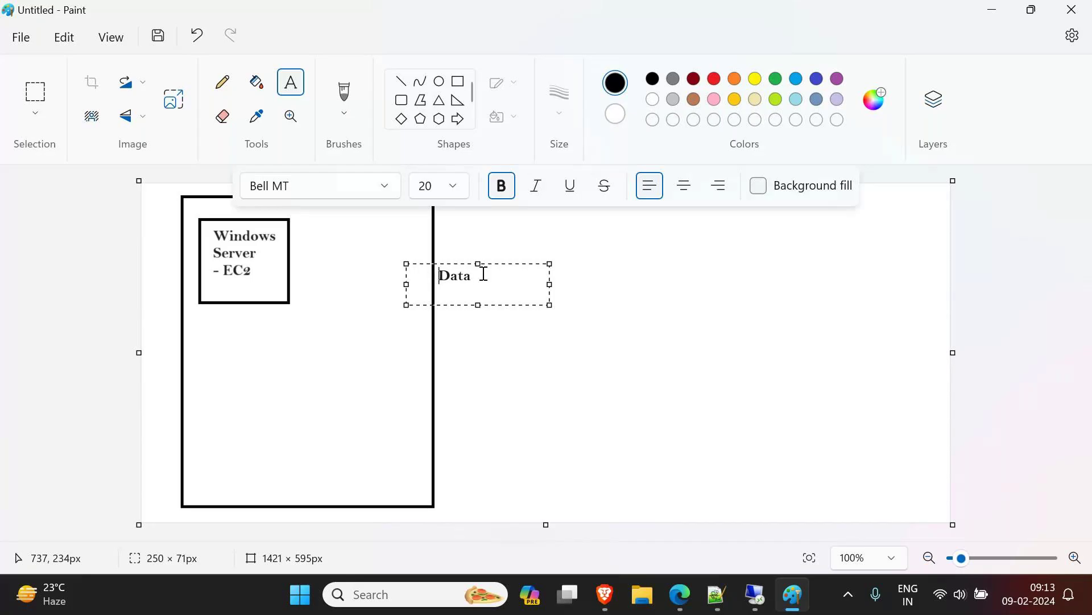
type(" Center")
left_click(641, 429)
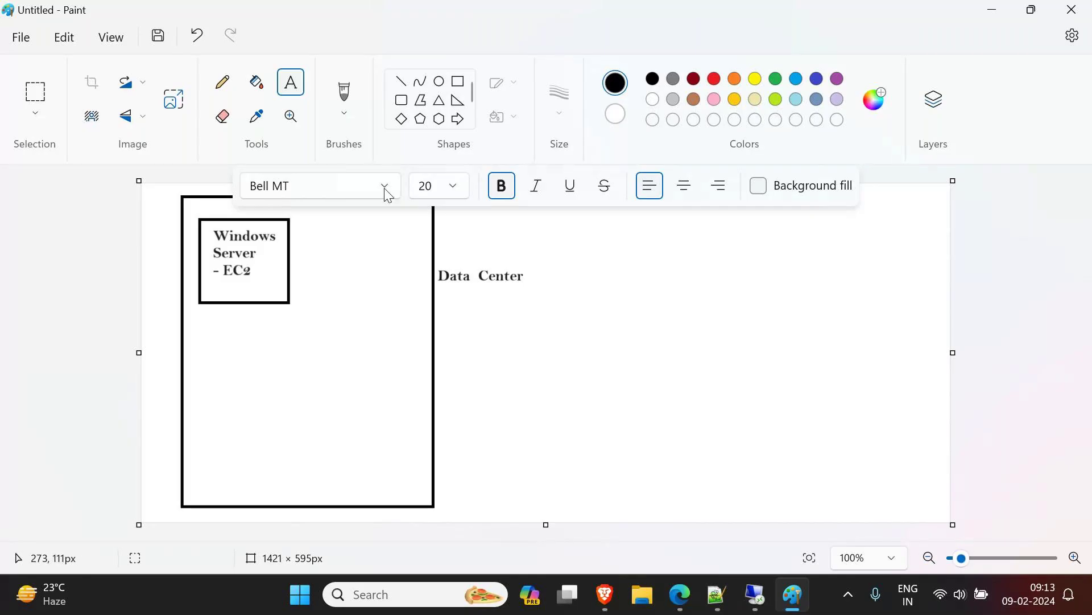
Draw a rounded rectangle below the Windows Server box and connect the two with a straight line
left_click(401, 109)
left_click(402, 106)
left_click_drag(204, 348, 293, 381)
left_click(522, 354)
left_click(401, 81)
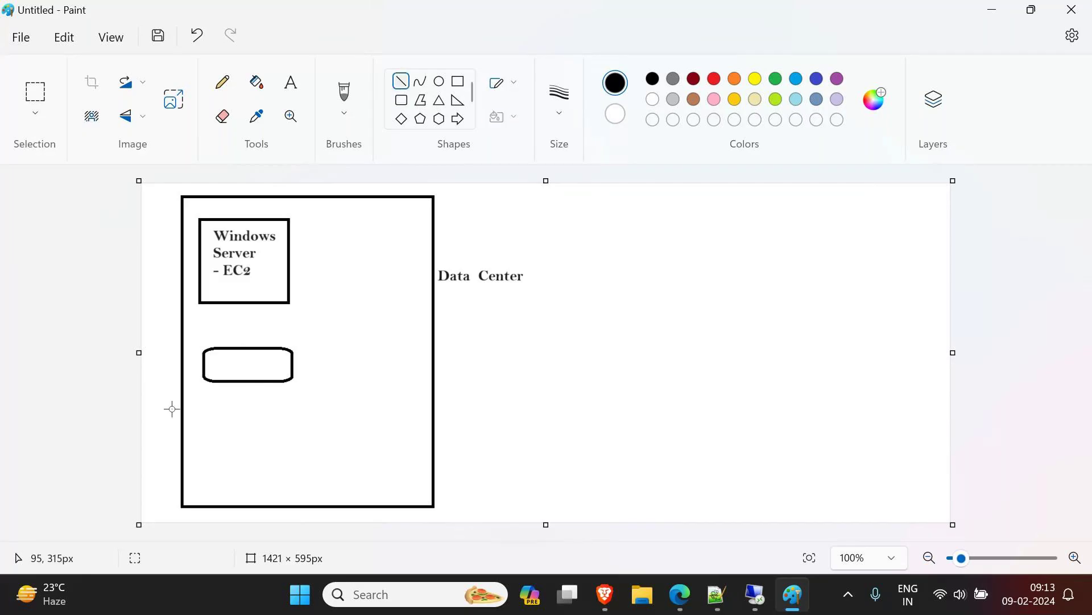
left_click_drag(222, 350, 230, 305)
left_click(273, 410)
Label the rounded rectangle below the server box with the text "Volume/ Hard Disk"
left_click(291, 82)
left_click_drag(217, 360, 486, 379)
type("Volume")
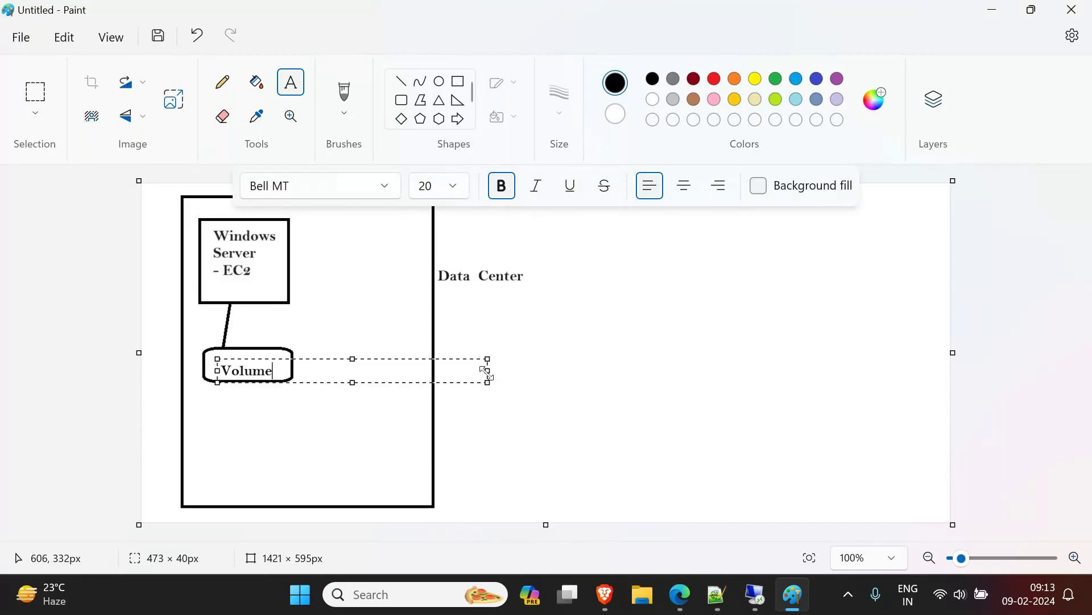
type("/ Hard Disk")
left_click(687, 403)
left_click(688, 402)
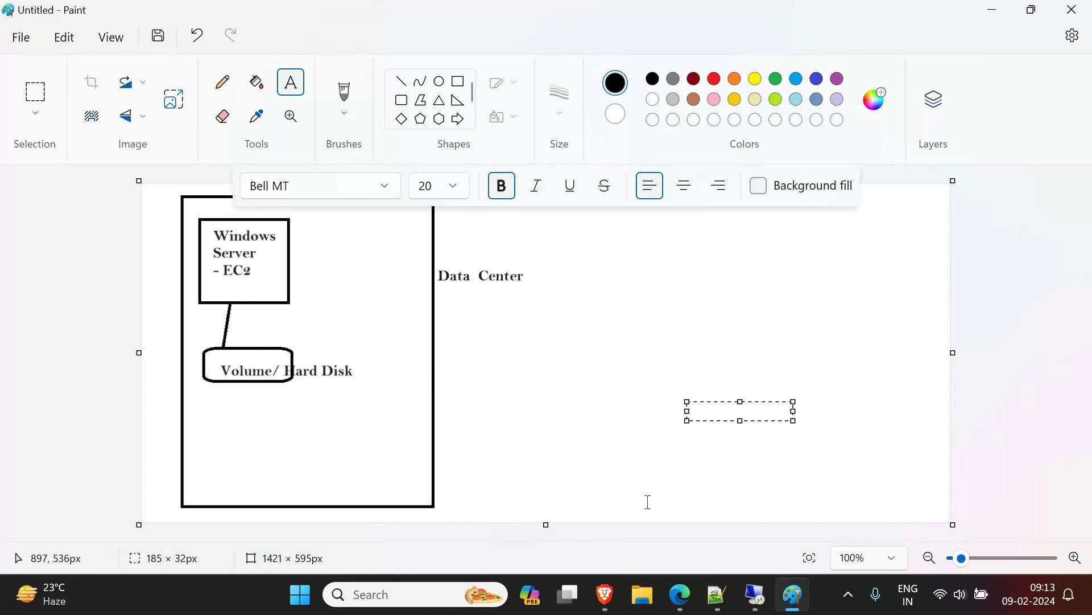
key("Escape")
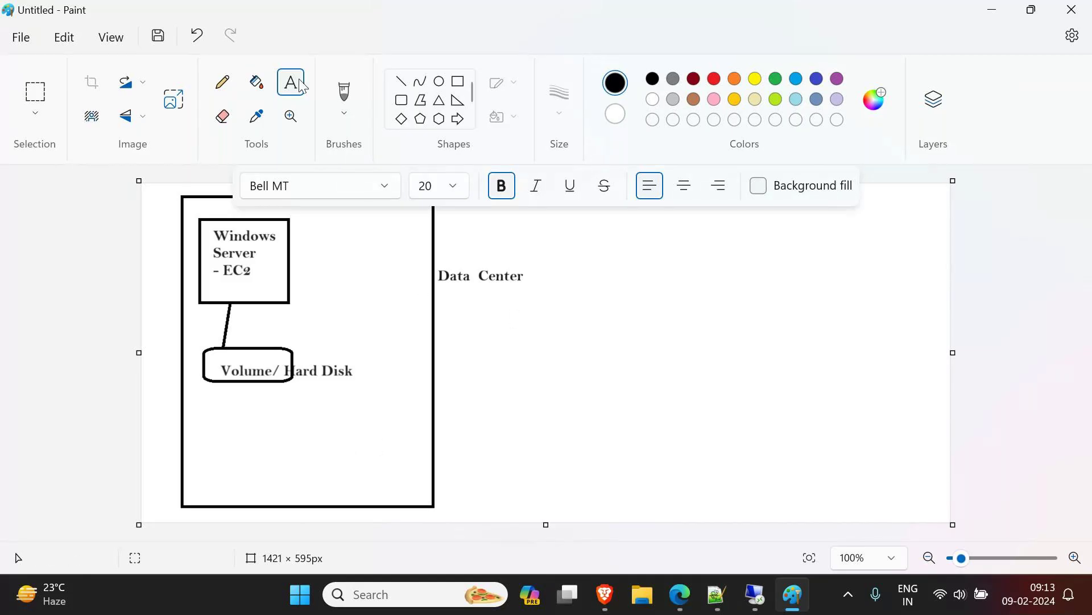
Add the text "Availability Zone -1a" below the Data Center label, correcting the spelling of "Availability"
left_click_drag(446, 304, 595, 355)
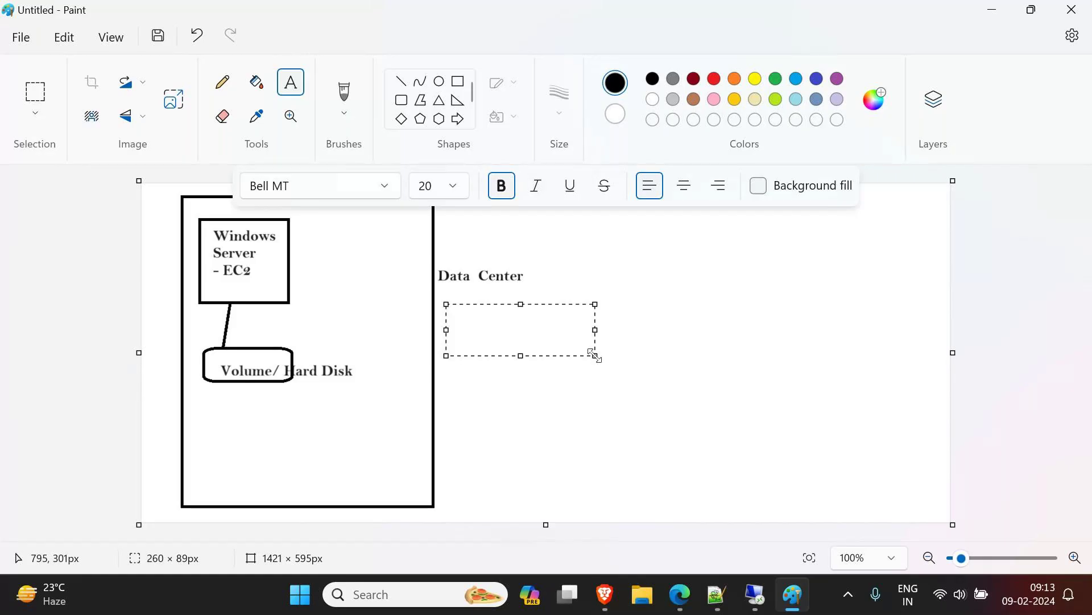
type("Av")
type("aii")
type("abil")
type("ty")
type(" Z")
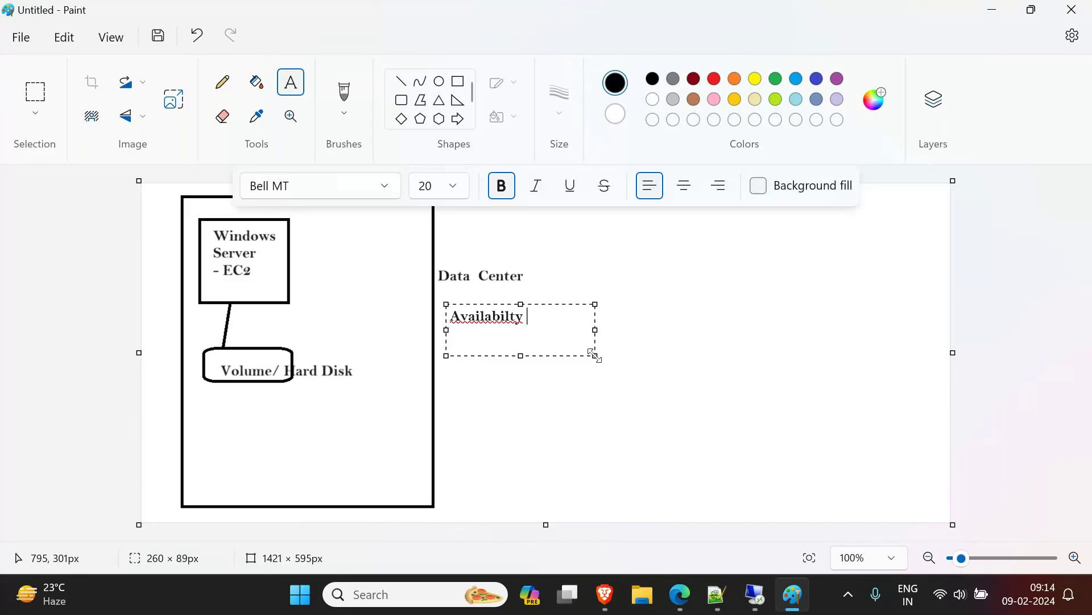
type("one")
right_click(469, 319)
mouse_move(529, 375)
left_click(691, 378)
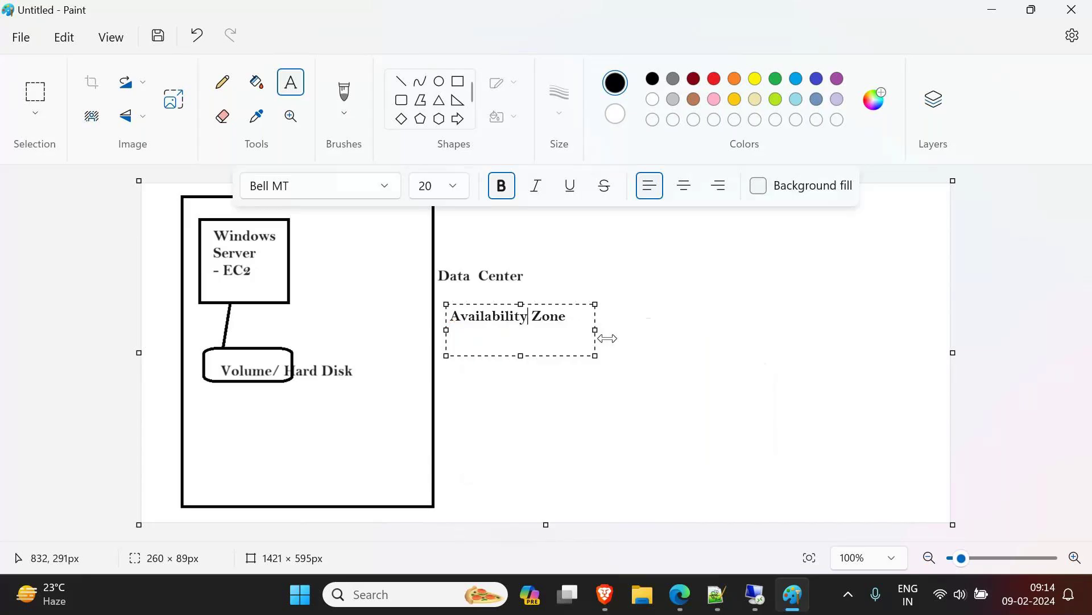
left_click(577, 319)
type("-1a")
left_click(669, 367)
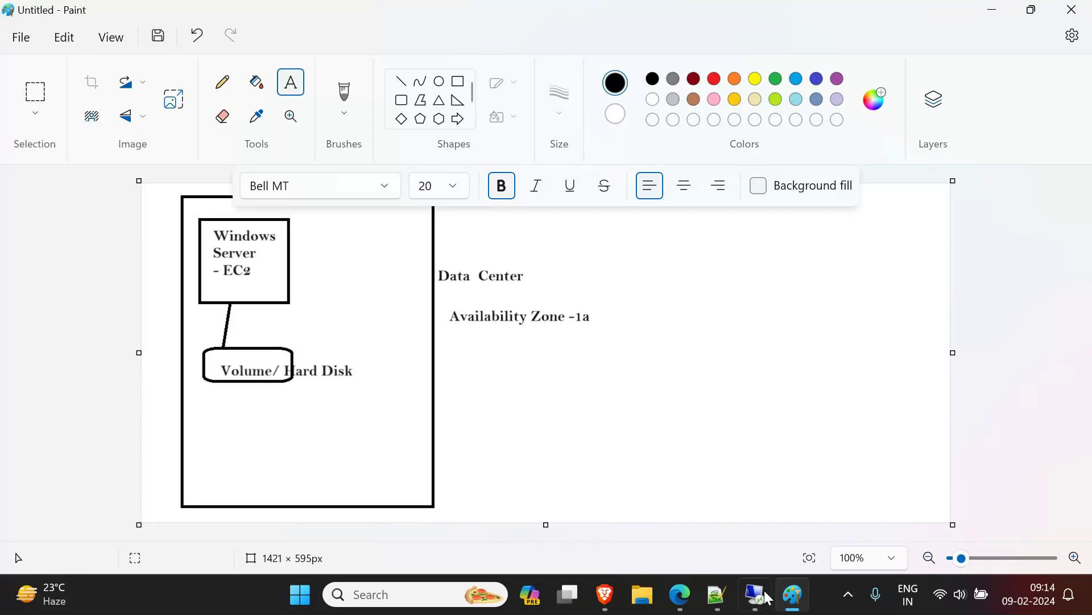
Switch to the EC2 console in Edge and open the list of instances
mouse_move(689, 592)
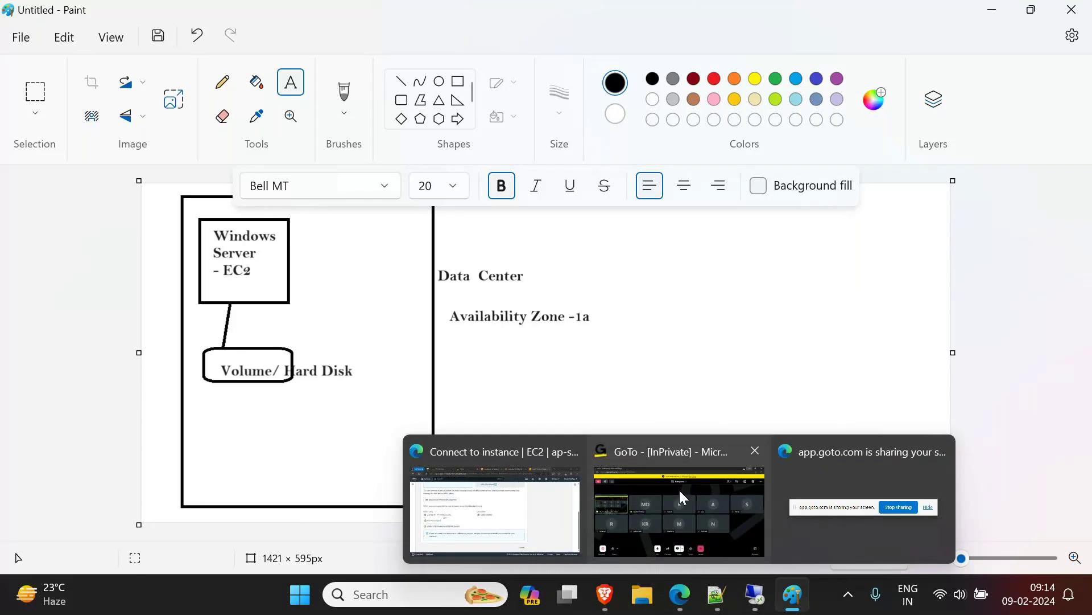
left_click(555, 499)
scroll(731, 381, "up", 3)
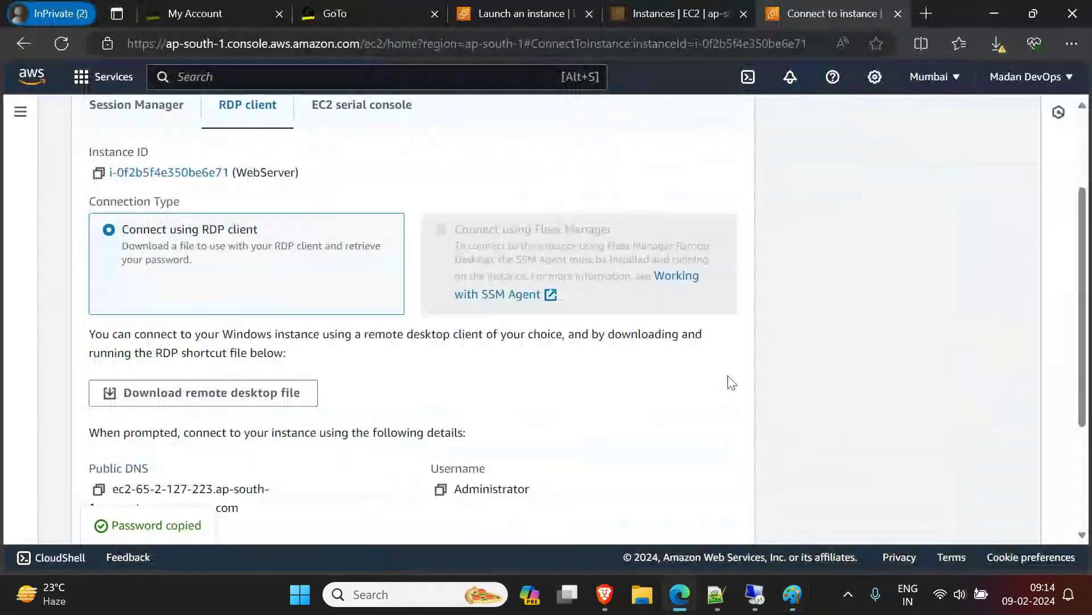
scroll(731, 382, "up", 2)
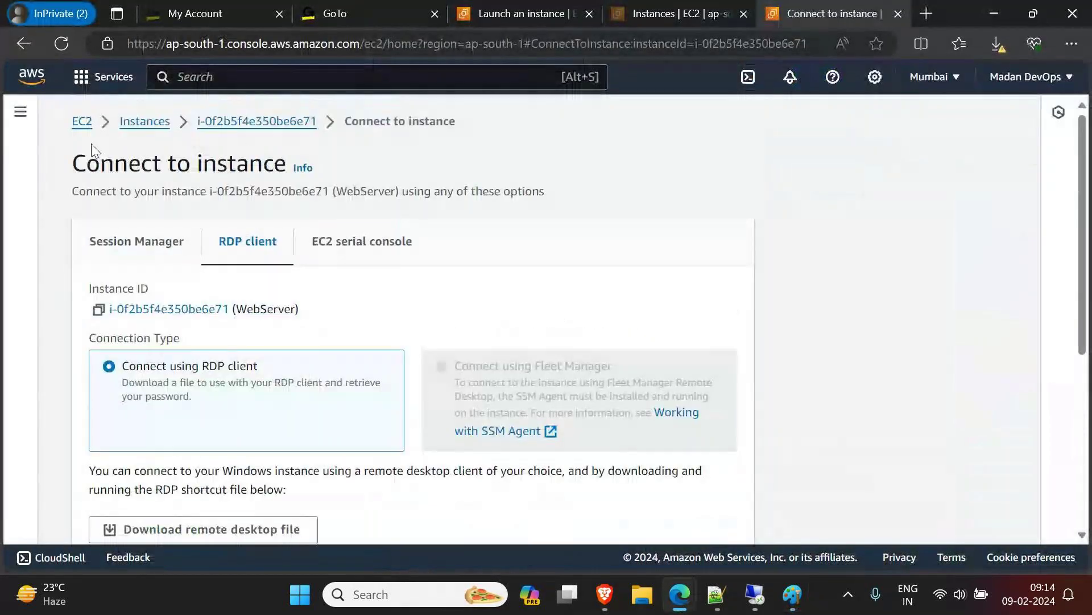
left_click(20, 113)
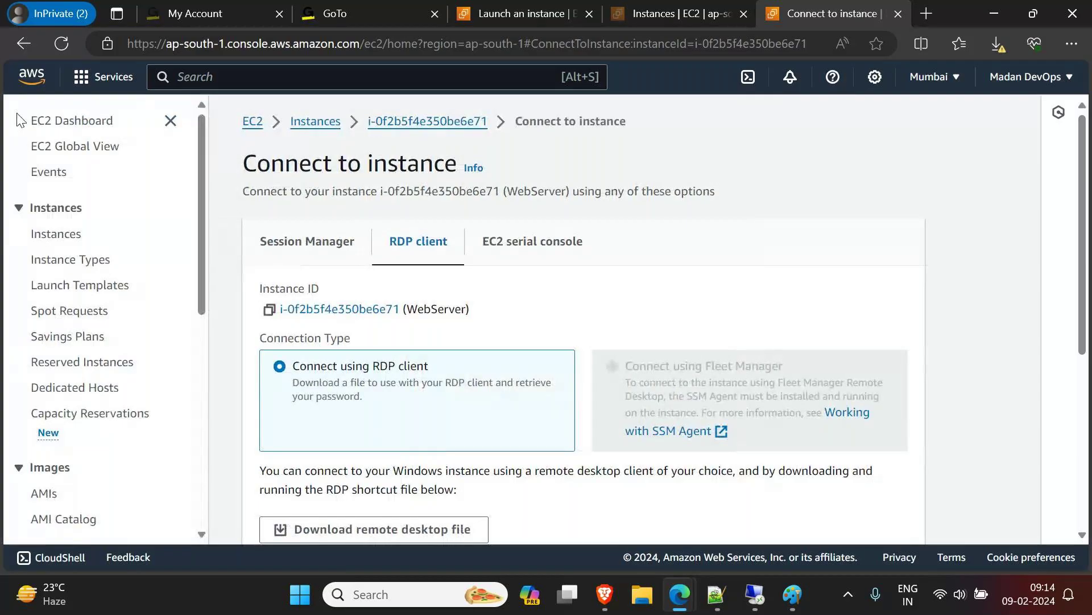
scroll(46, 193, "down", 3)
scroll(46, 193, "up", 3)
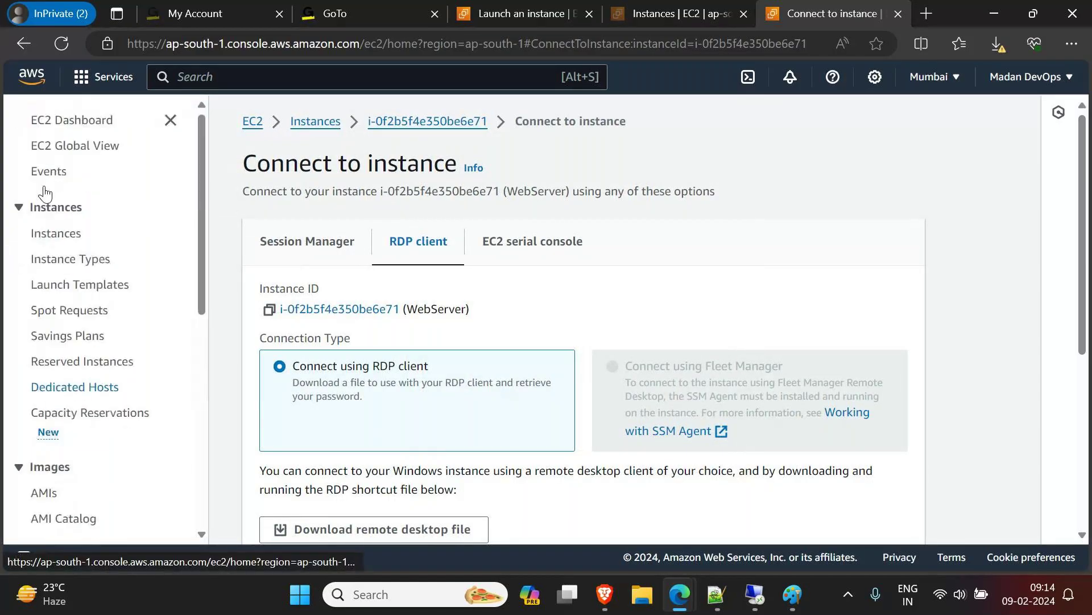
left_click(47, 240)
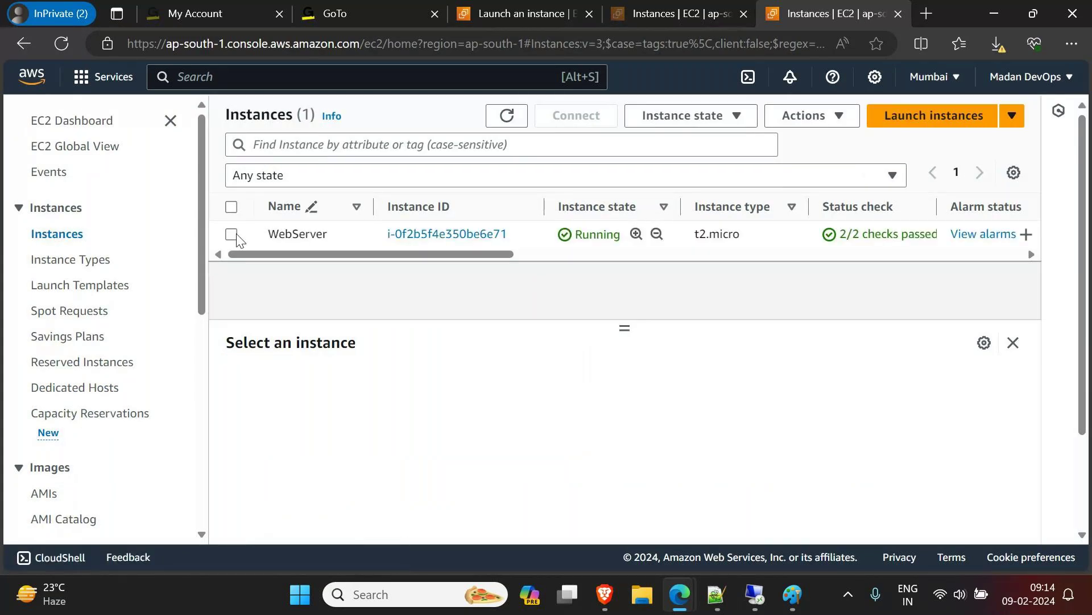
Select the WebServer instance and examine the block devices in its storage details
left_click(232, 234)
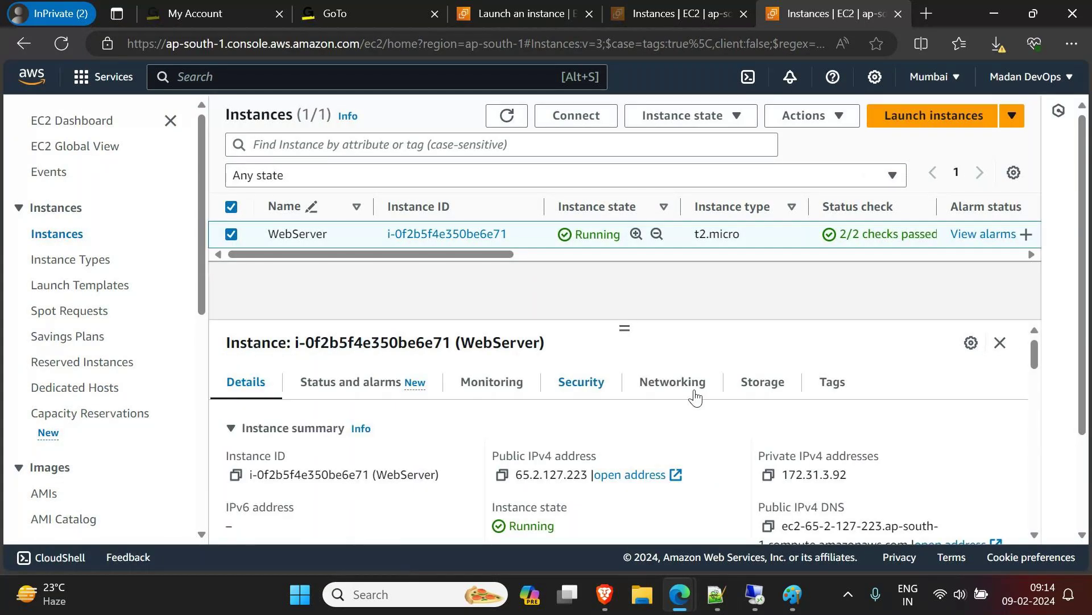
left_click(766, 394)
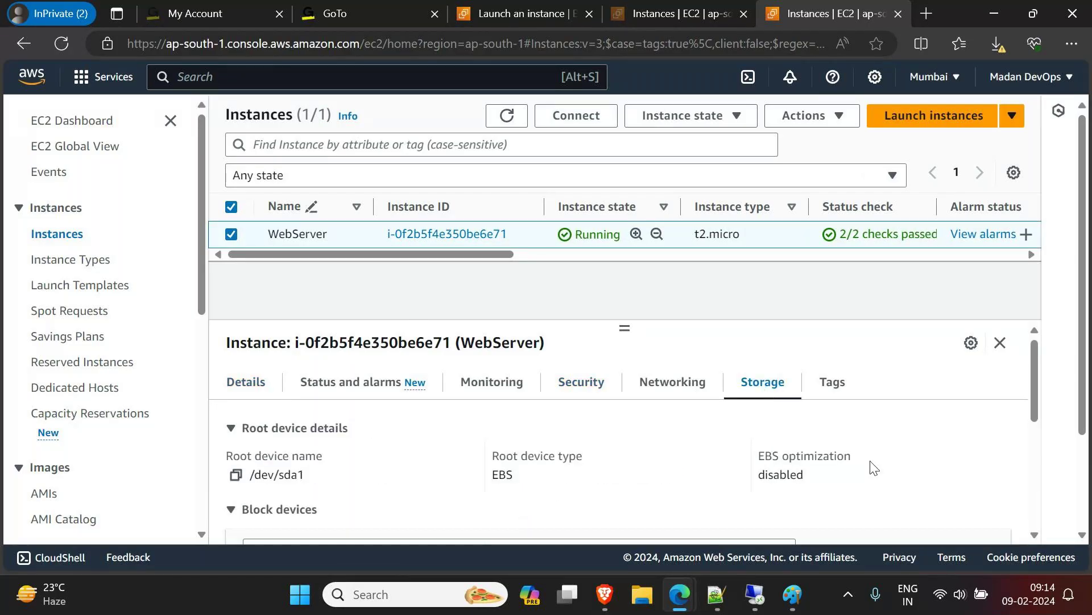
scroll(875, 467, "down", 3)
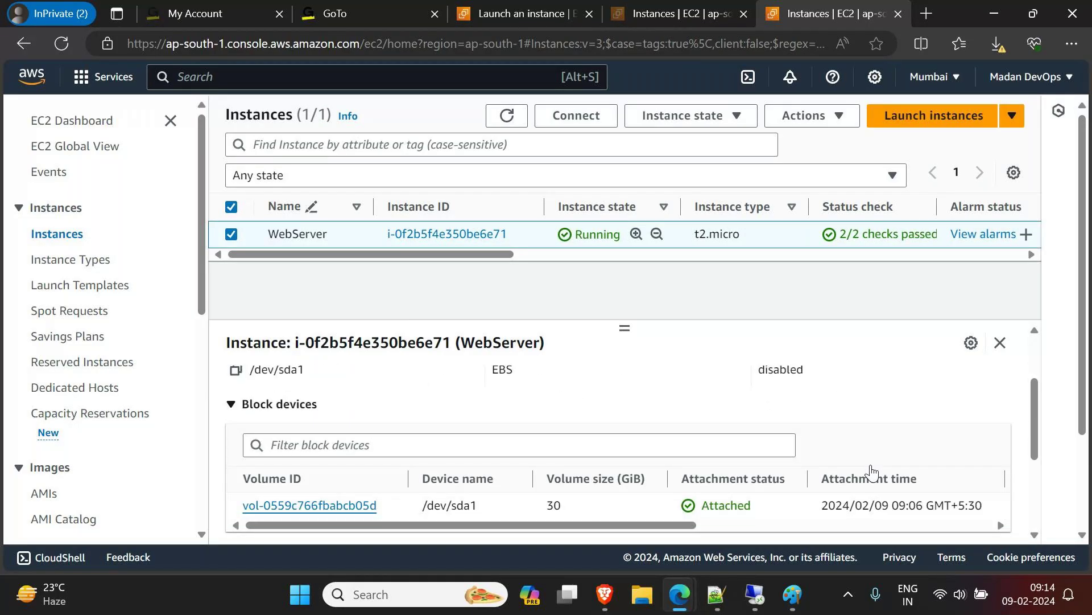
scroll(871, 471, "down", 1)
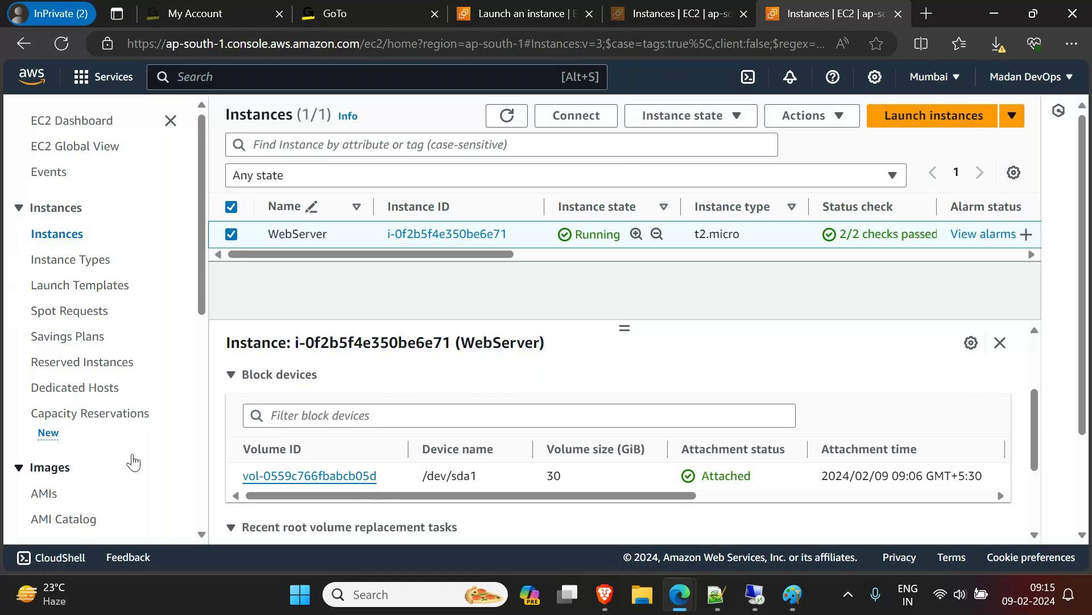
Open the Elastic Block Store volumes list and check the existing volume's Availability Zone
scroll(134, 462, "down", 4)
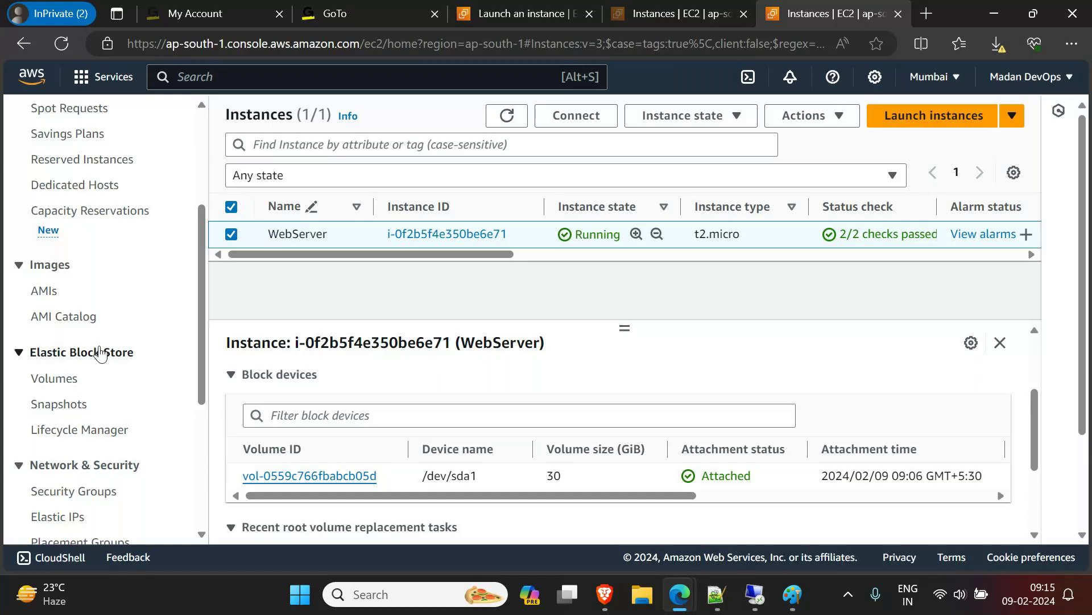
left_click(65, 379)
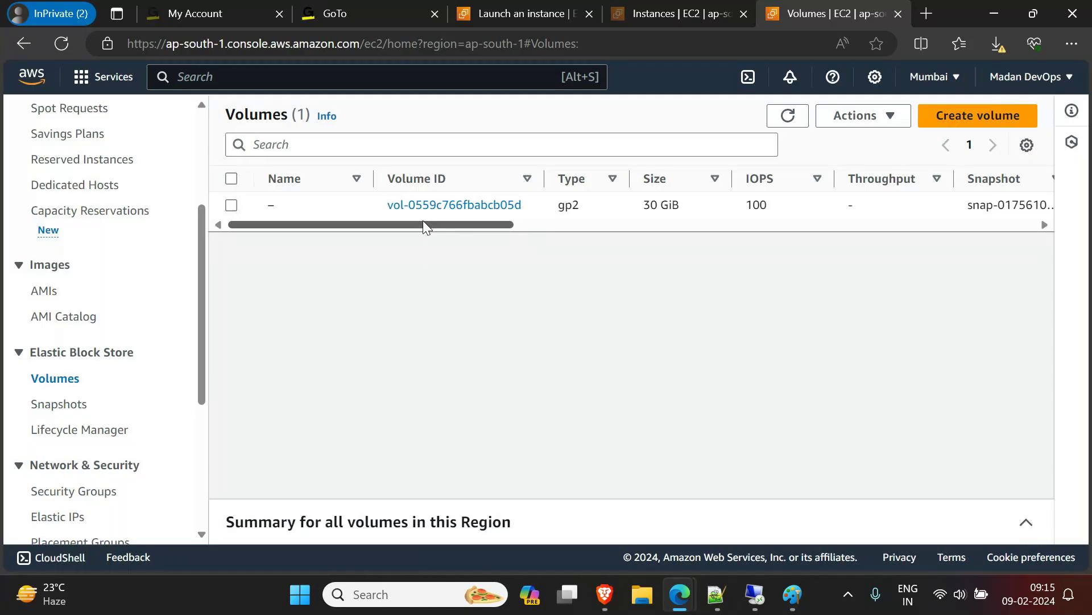
left_click_drag(408, 223, 640, 215)
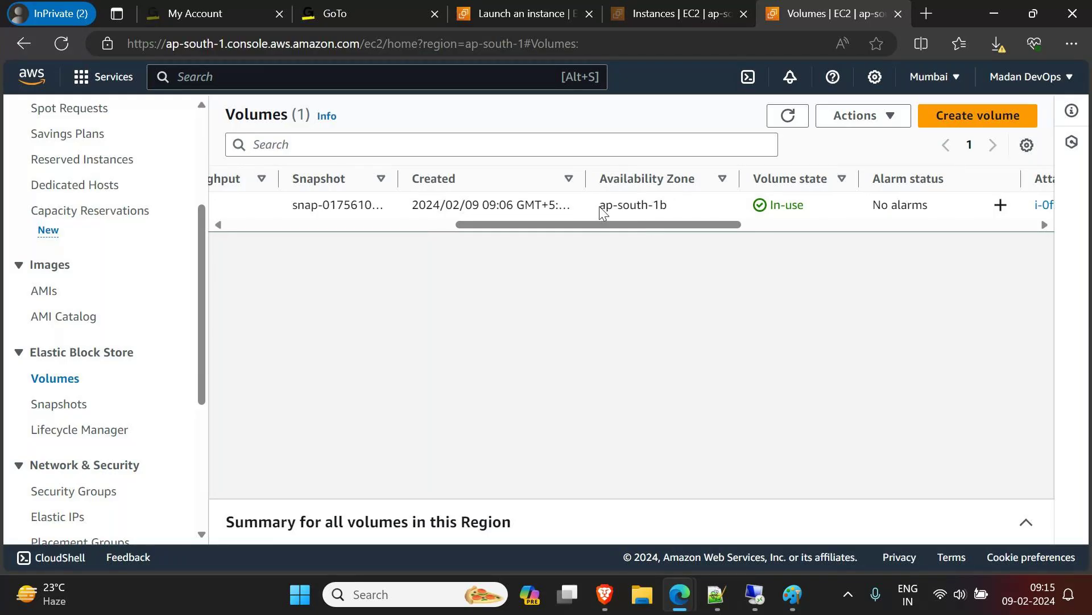
left_click_drag(600, 206, 667, 206)
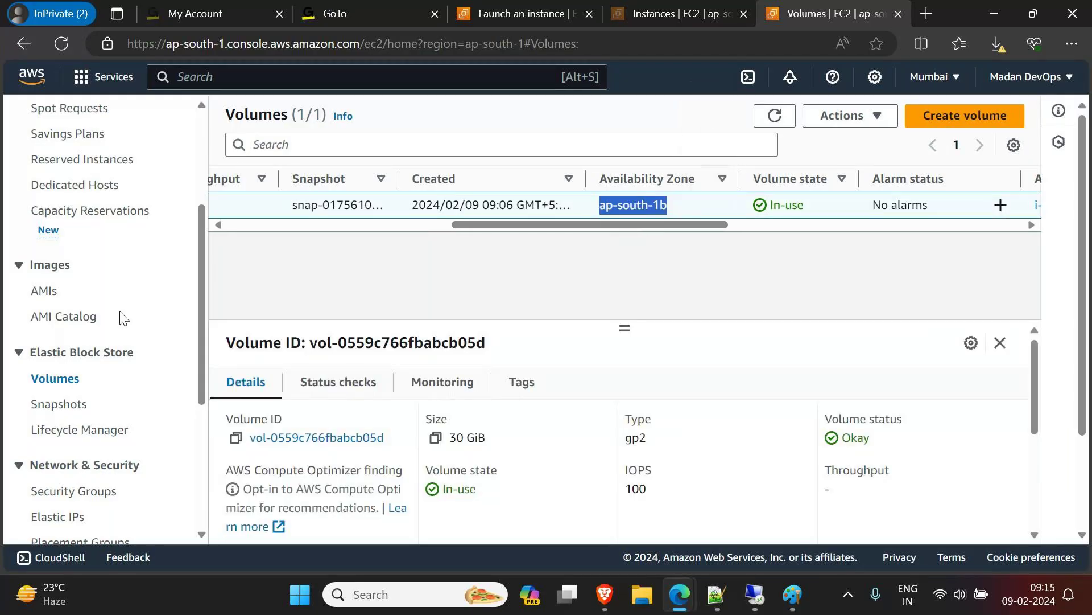
Return to the instances list and check the WebServer instance's Availability Zone
scroll(121, 319, "up", 4)
left_click(50, 239)
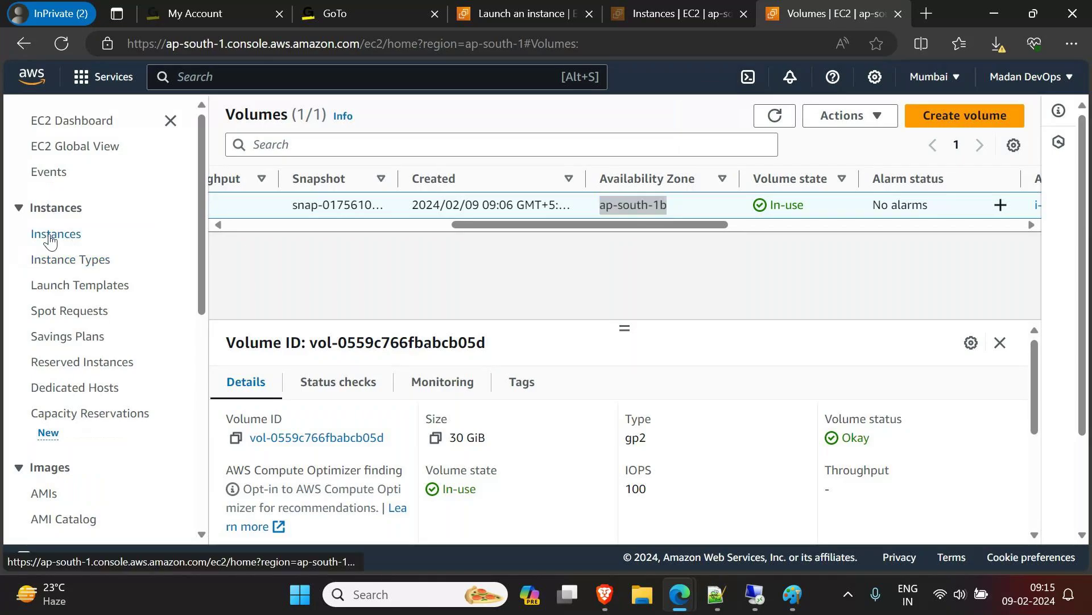
left_click_drag(463, 255, 648, 264)
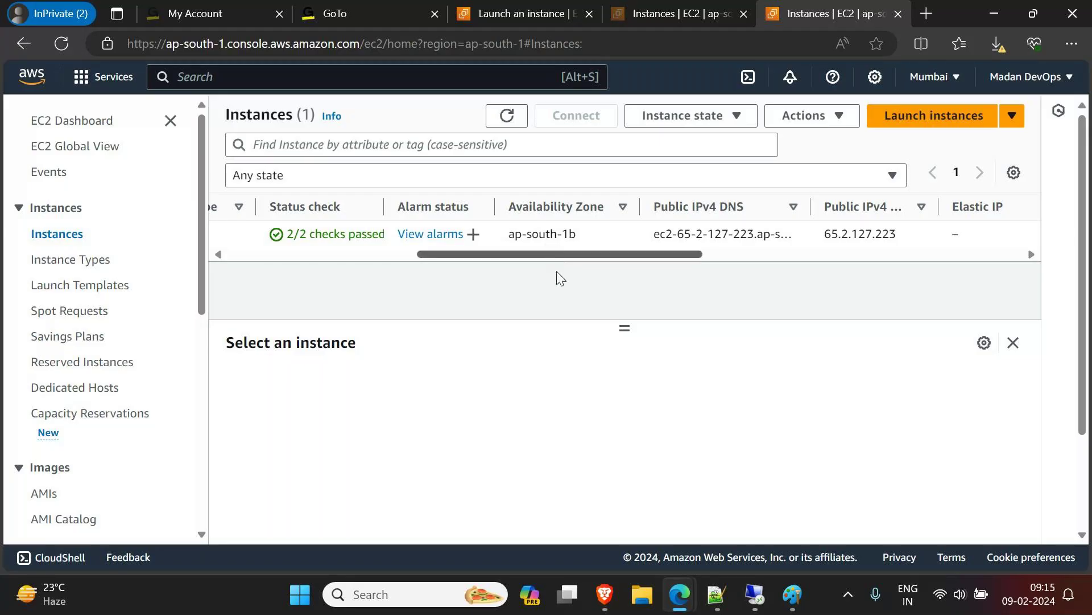
Switch to Paint and draw a second rounded rectangle, about 197 × 81 px, inside the tall rectangle to the lower right of the server box
left_click(792, 594)
left_click(331, 427)
left_click(530, 428)
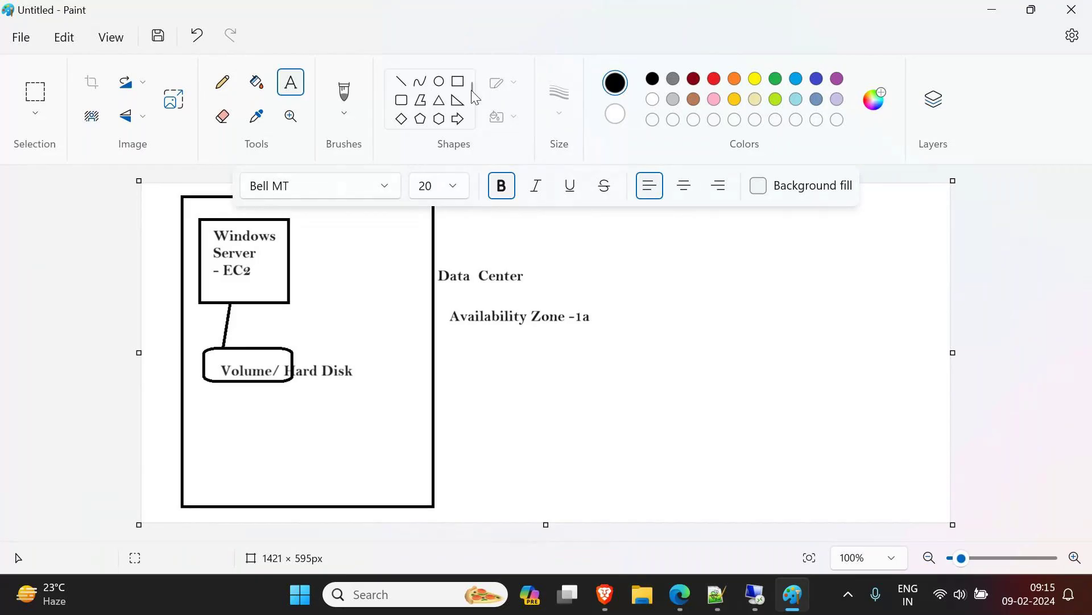
left_click(409, 102)
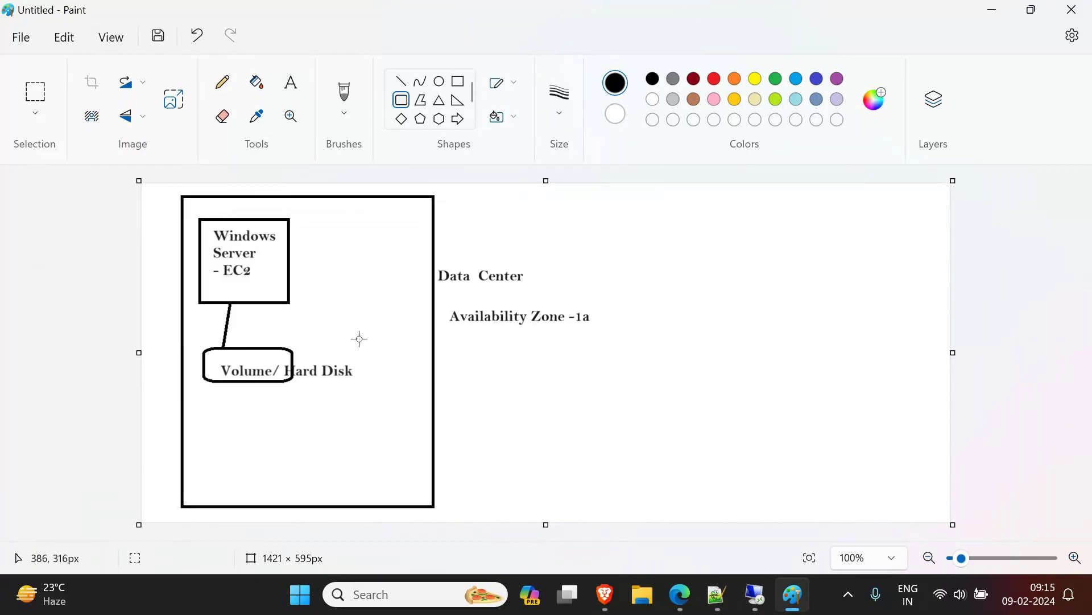
left_click_drag(320, 305, 432, 350)
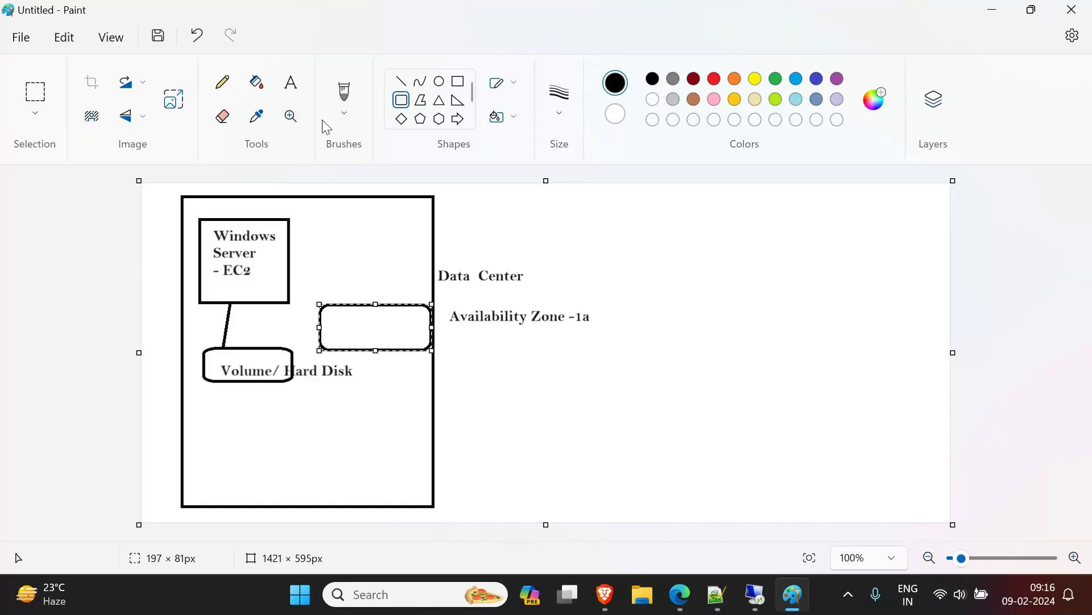
left_click(392, 230)
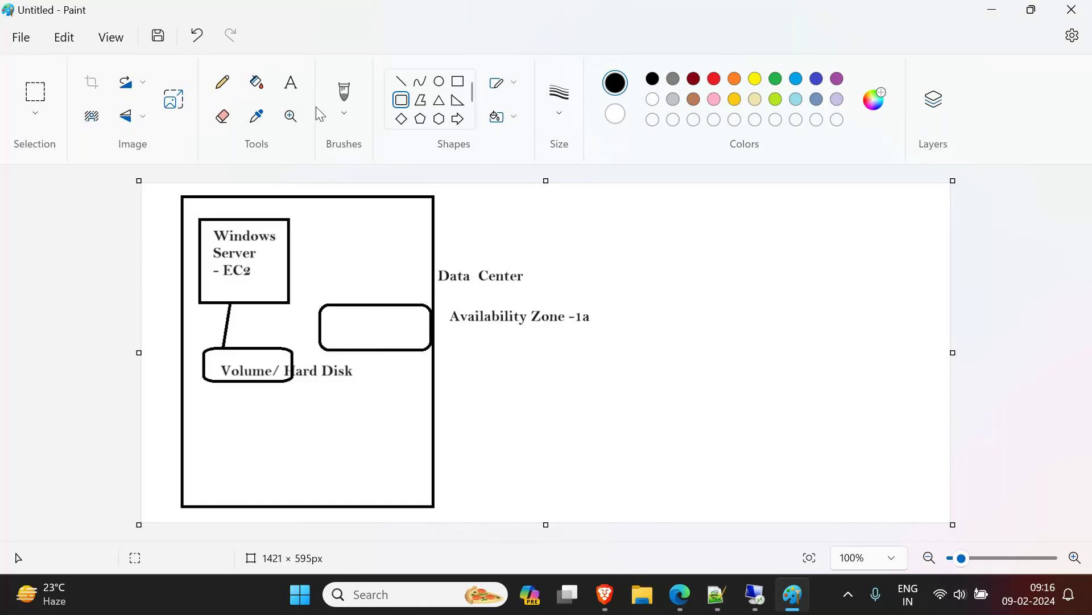
Label the second rounded rectangle with the text "New Volume"
left_click(300, 81)
left_click_drag(322, 317, 569, 341)
type("New Volume")
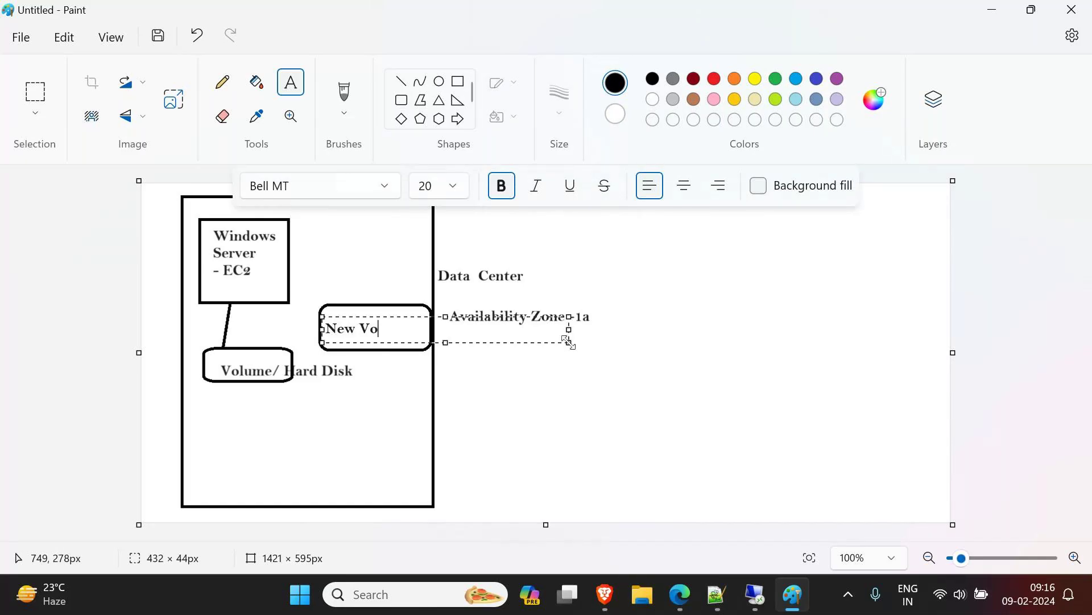
left_click(603, 436)
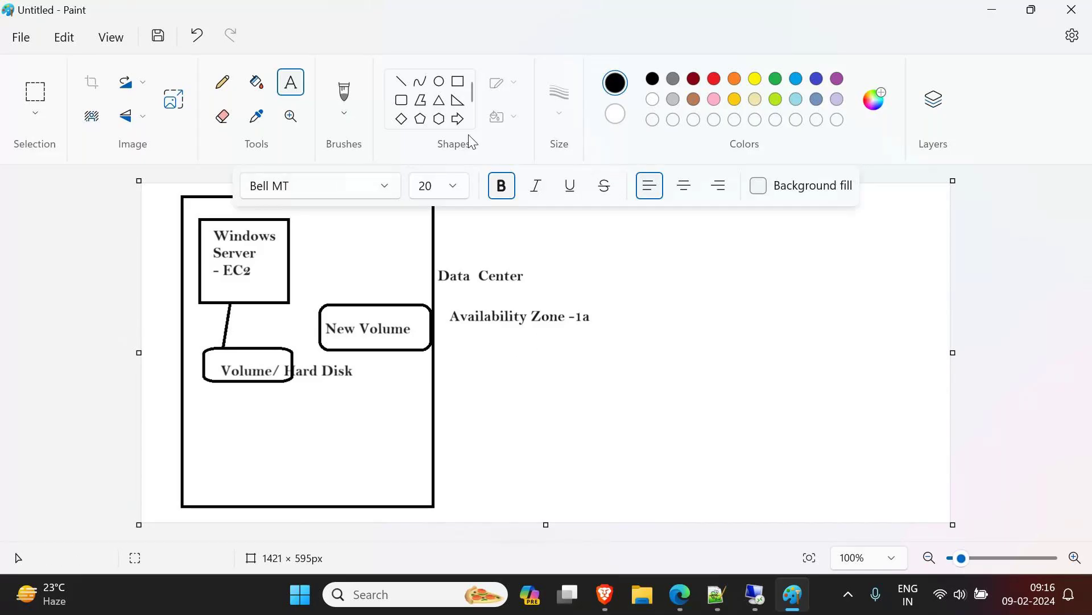
Connect the New Volume box to the bottom of the Windows Server box with a straight line
left_click(401, 81)
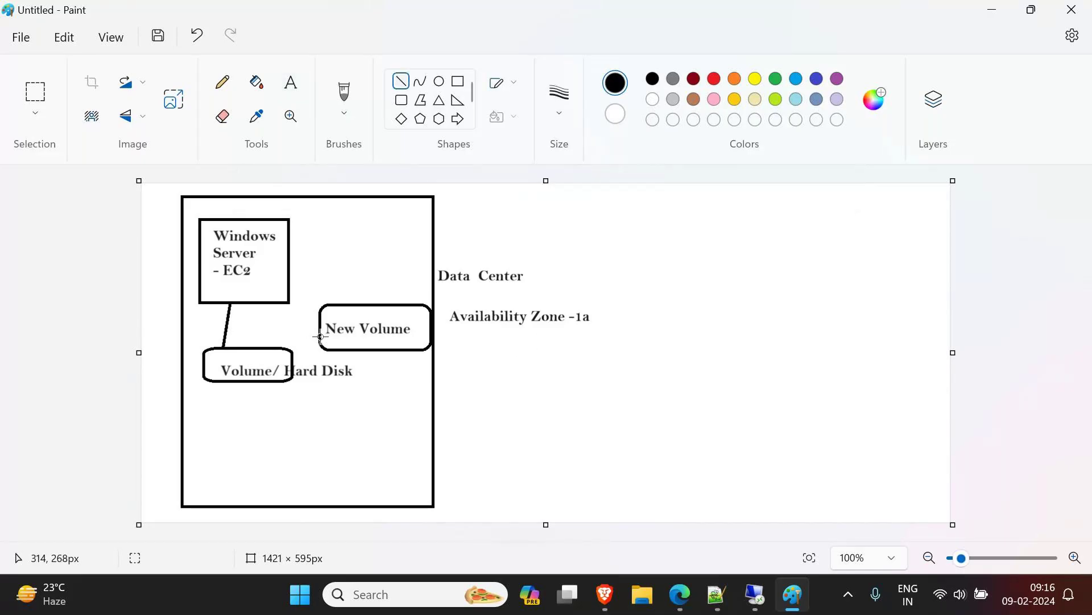
left_click_drag(321, 337, 273, 305)
left_click(576, 443)
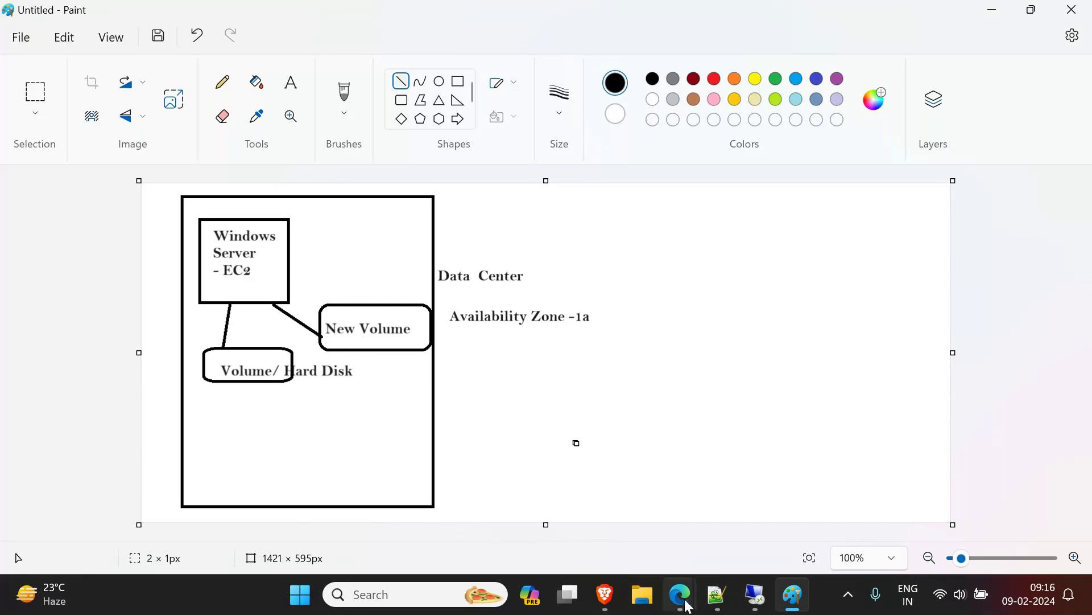
Switch to the EC2 console in the browser, select the WebServer instance and view its attached block devices
mouse_move(680, 594)
left_click(493, 514)
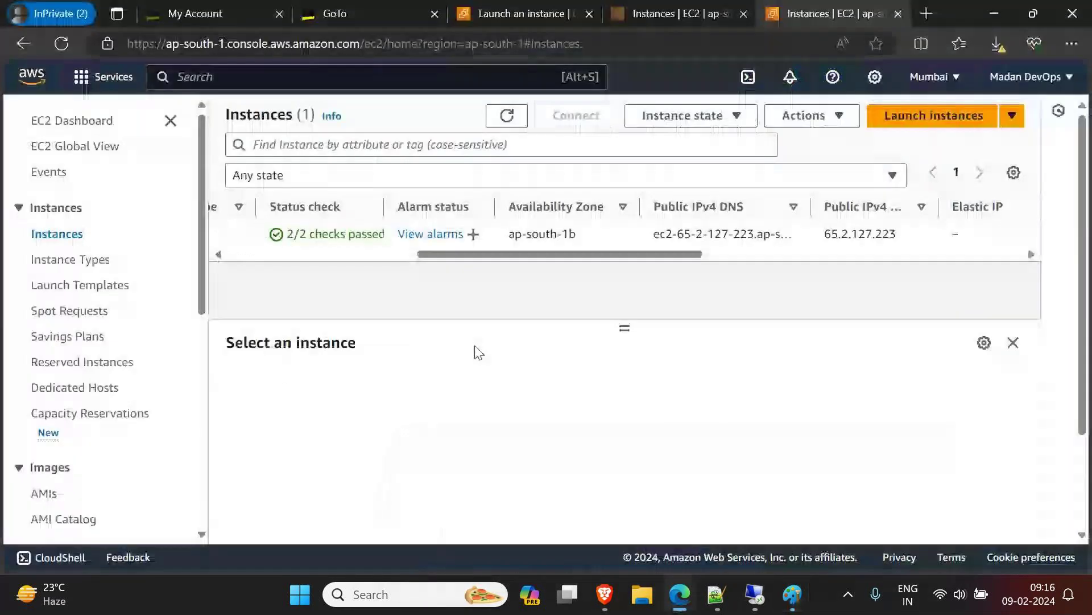
left_click_drag(497, 254, 233, 236)
left_click(233, 237)
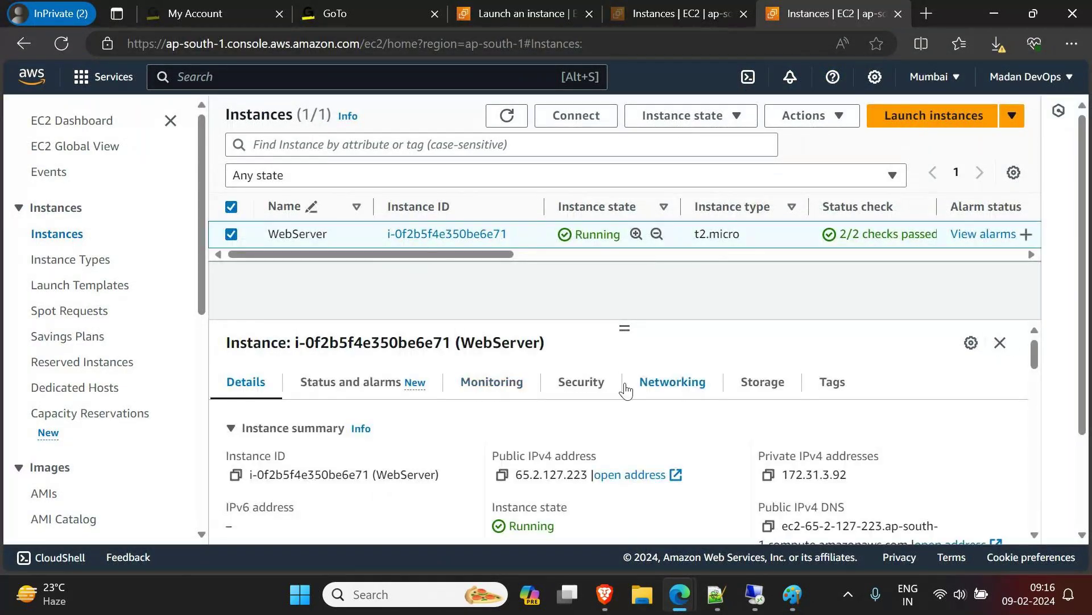
left_click(762, 382)
scroll(658, 490, "down", 5)
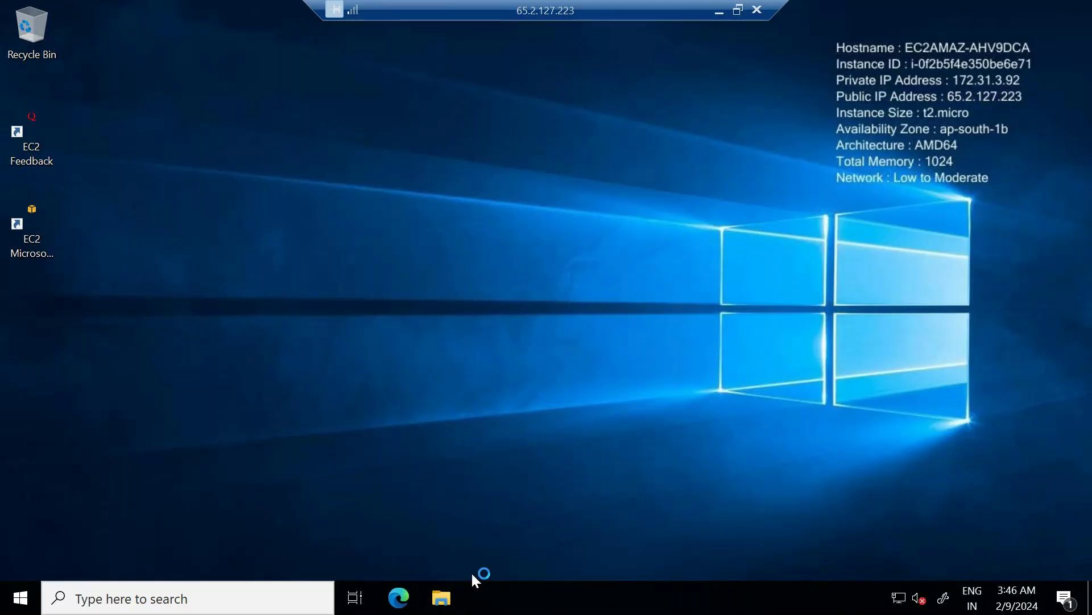
In the WebServer's remote desktop session, open This PC in File Explorer to check the drives and leave the session minimized
left_click(443, 595)
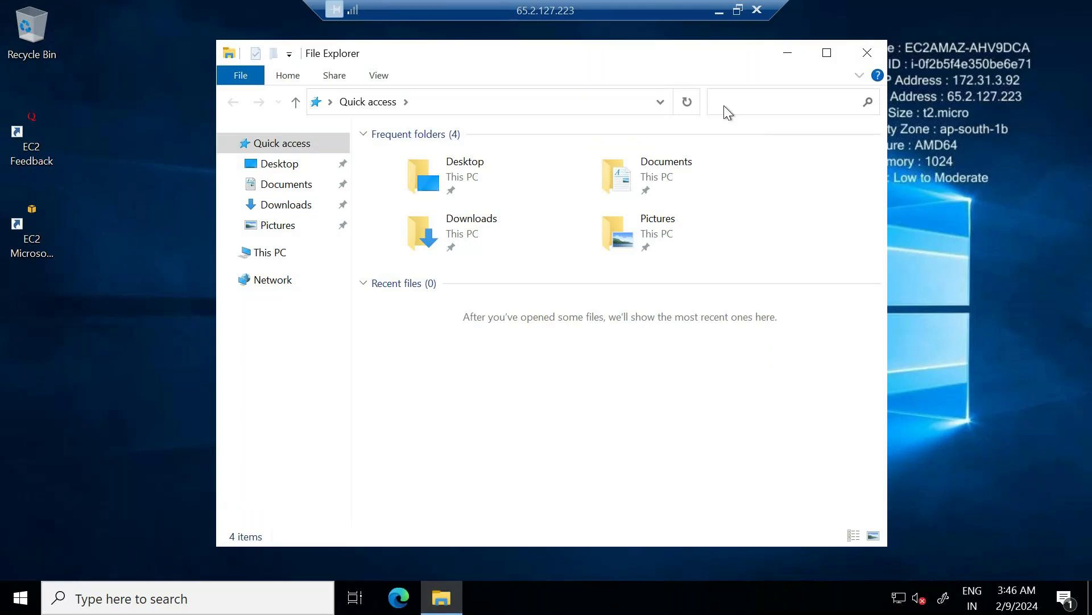
left_click_drag(808, 51, 849, 132)
left_click(860, 142)
left_click(44, 201)
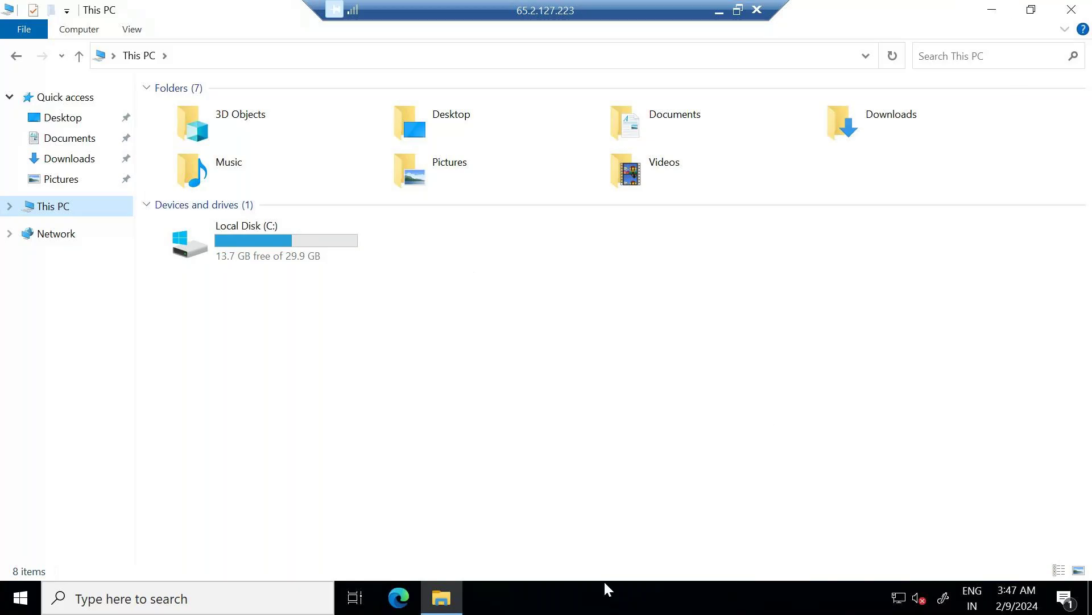
left_click(719, 10)
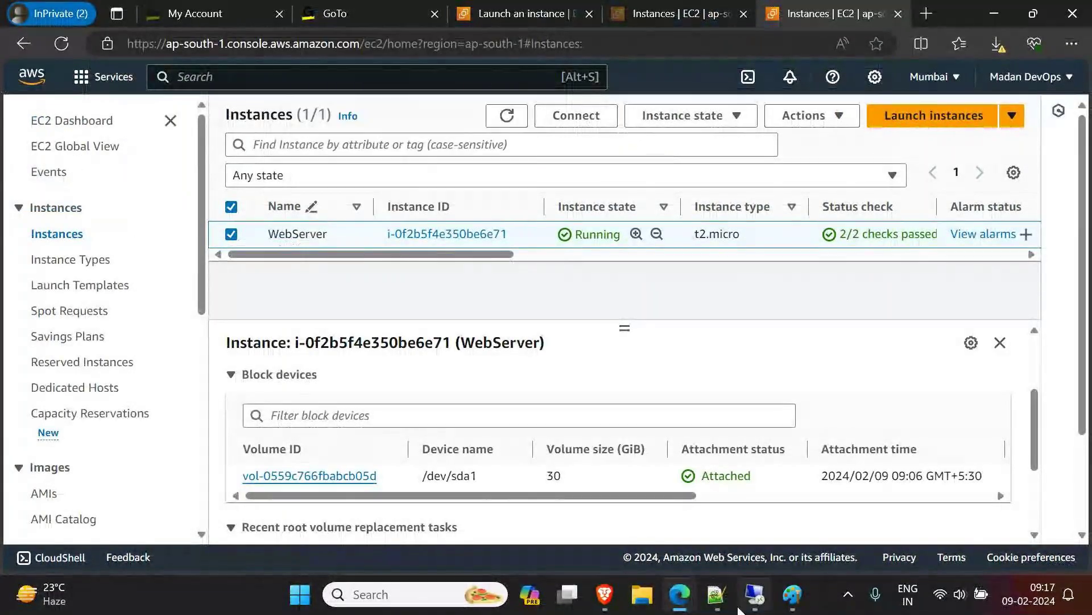
left_click(682, 607)
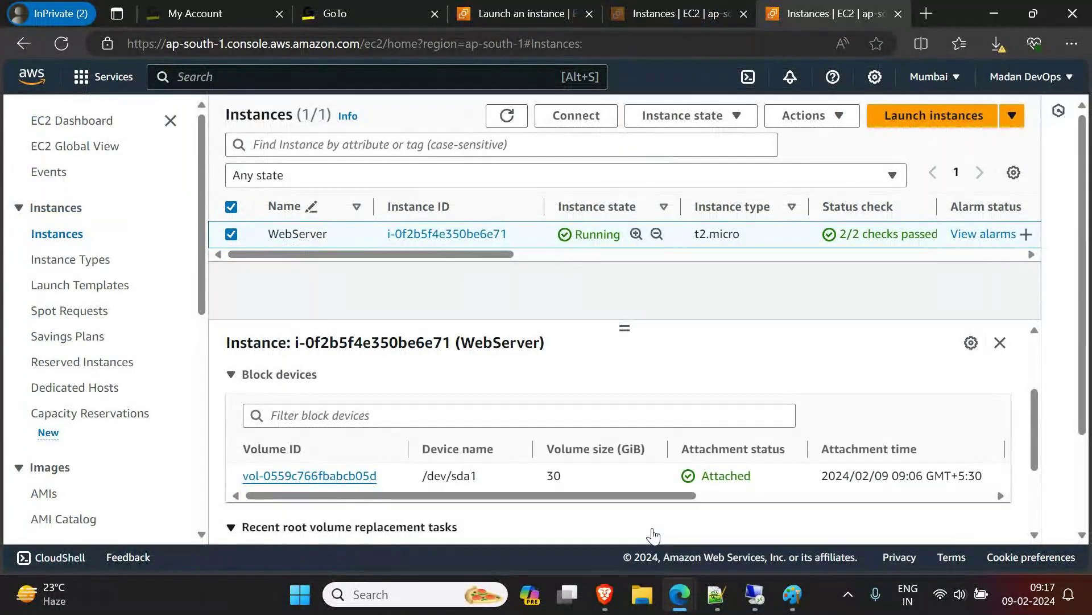
left_click(692, 500)
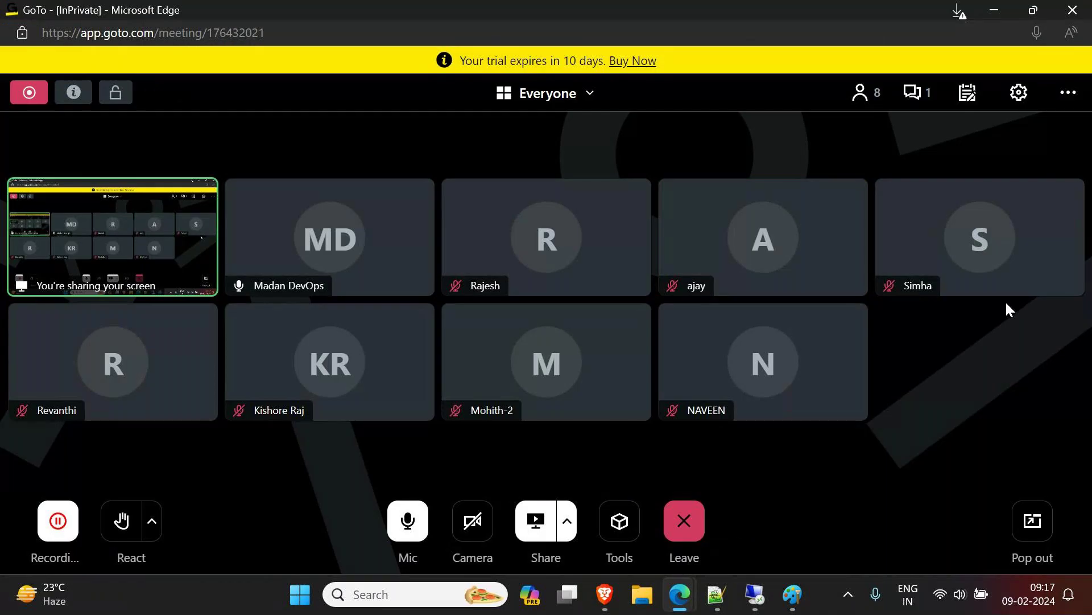
left_click(996, 12)
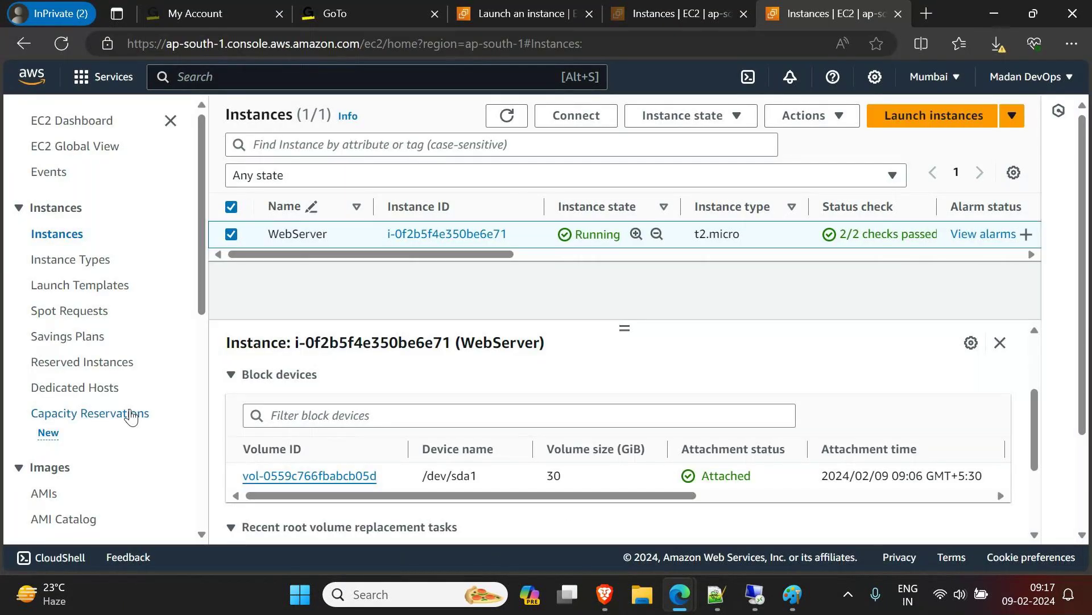
Open the Elastic Block Store volumes list and check the existing volume's Availability Zone and attached resource
scroll(128, 421, "down", 2)
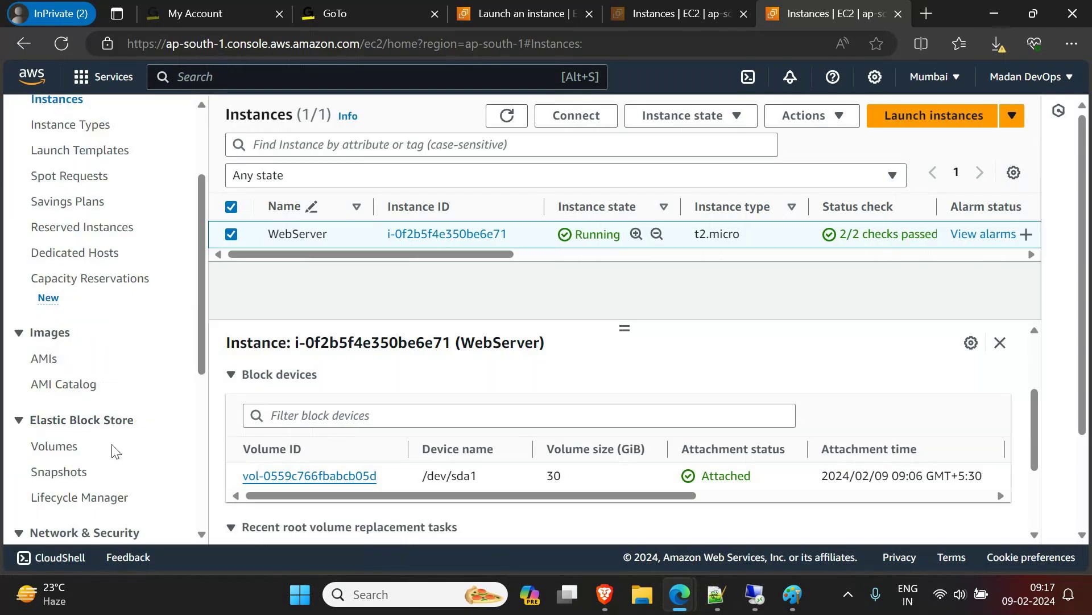
left_click(60, 453)
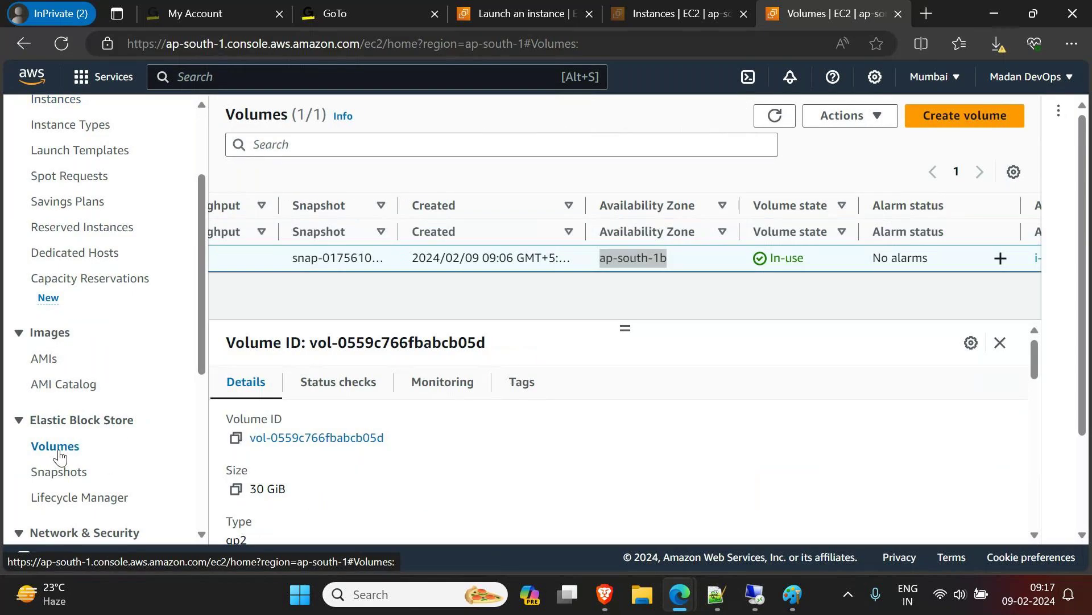
left_click_drag(507, 224, 613, 213)
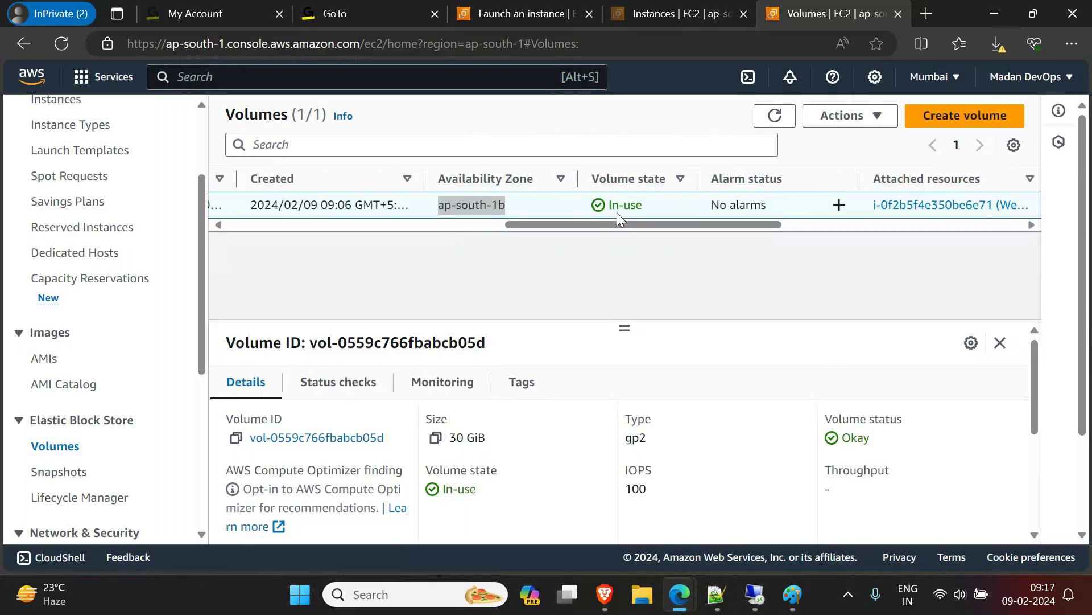
Start creating a new EBS volume and set its volume type to Magnetic (standard)
left_click(964, 116)
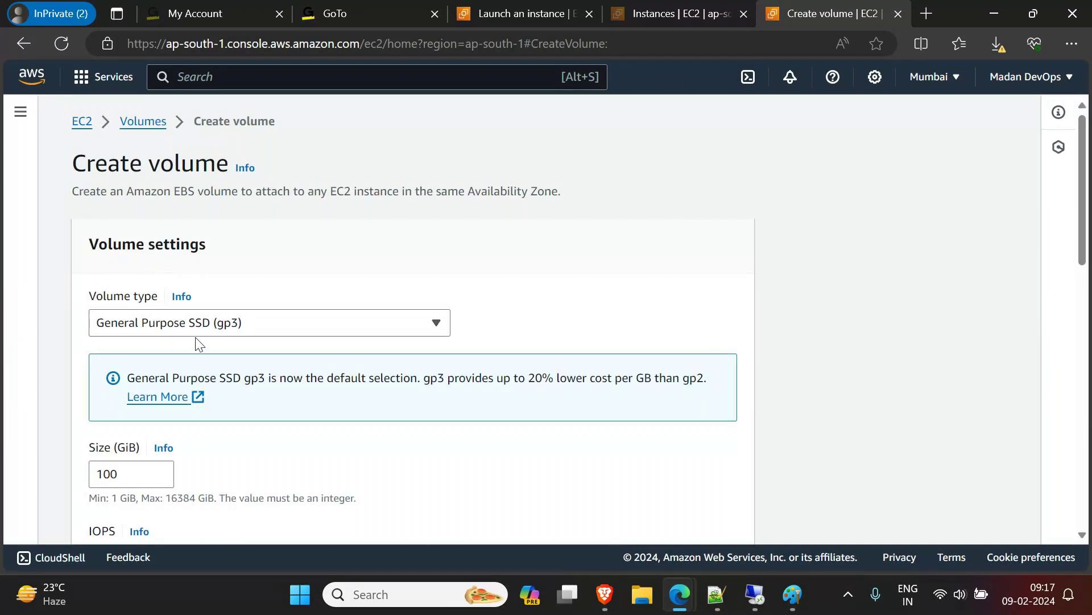
left_click(293, 324)
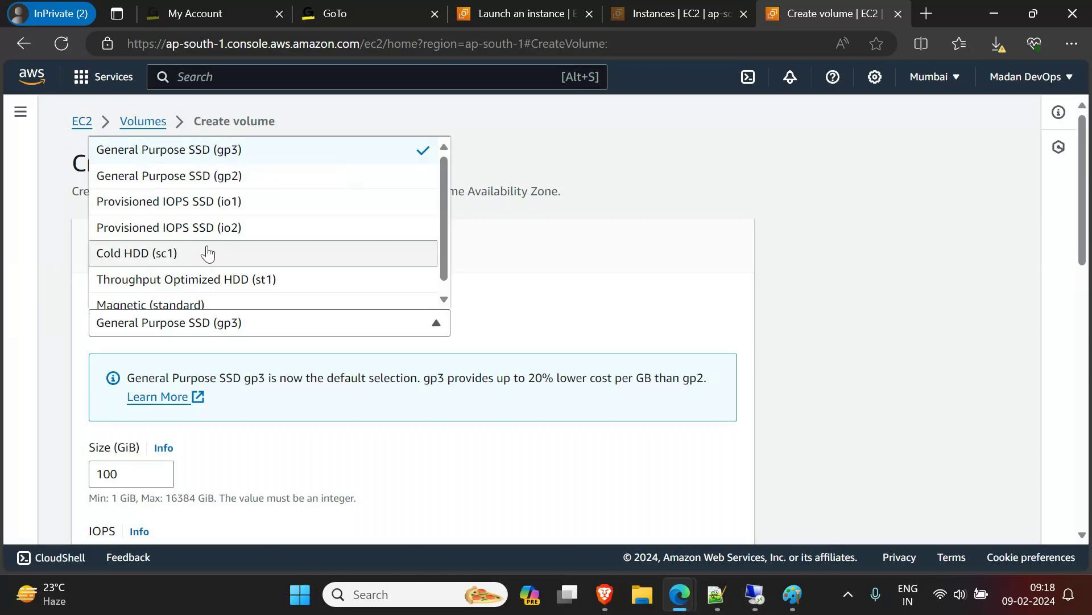
scroll(210, 247, "down", 1)
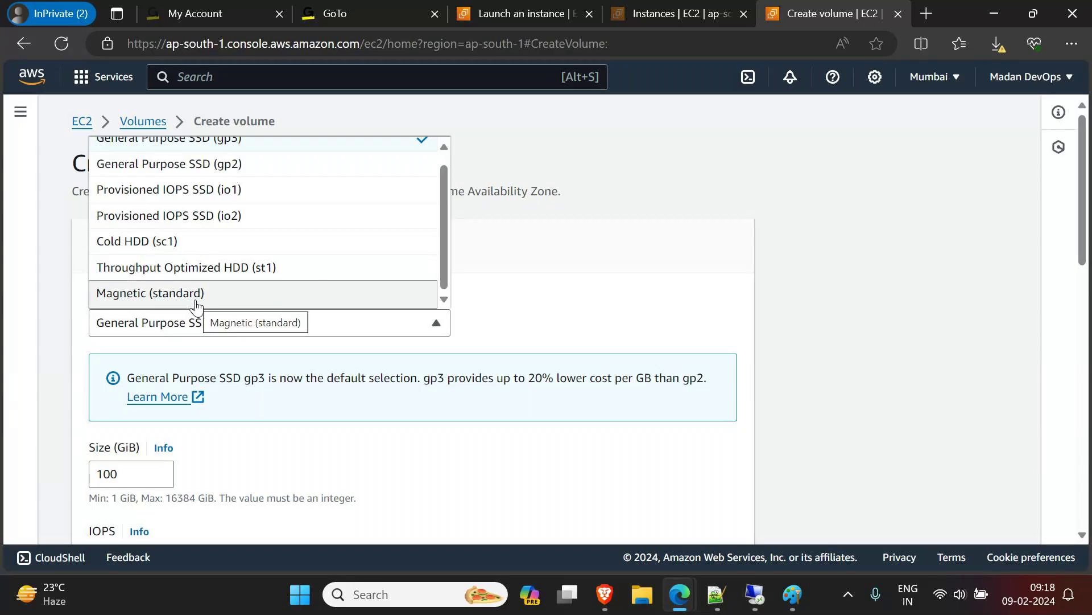
left_click(196, 302)
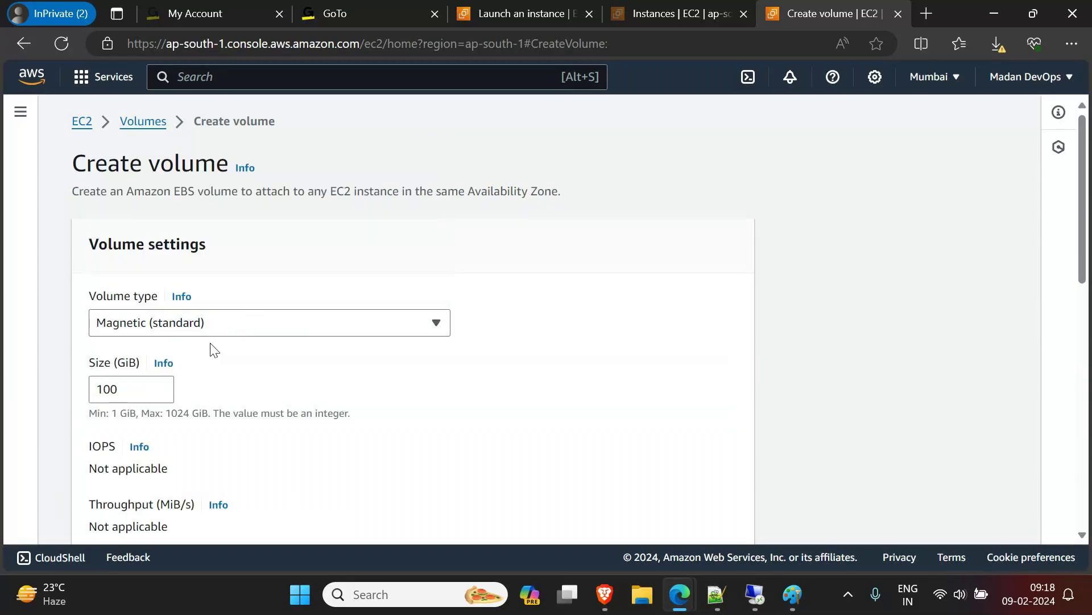
Review the available volume types again, keeping Magnetic (standard) selected
left_click(279, 324)
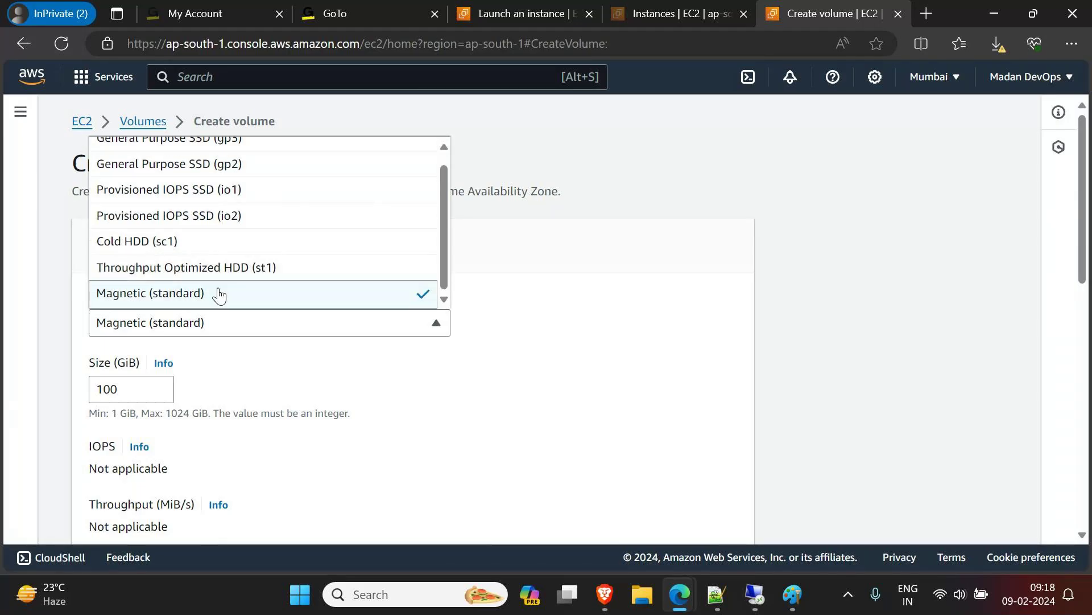
left_click(521, 422)
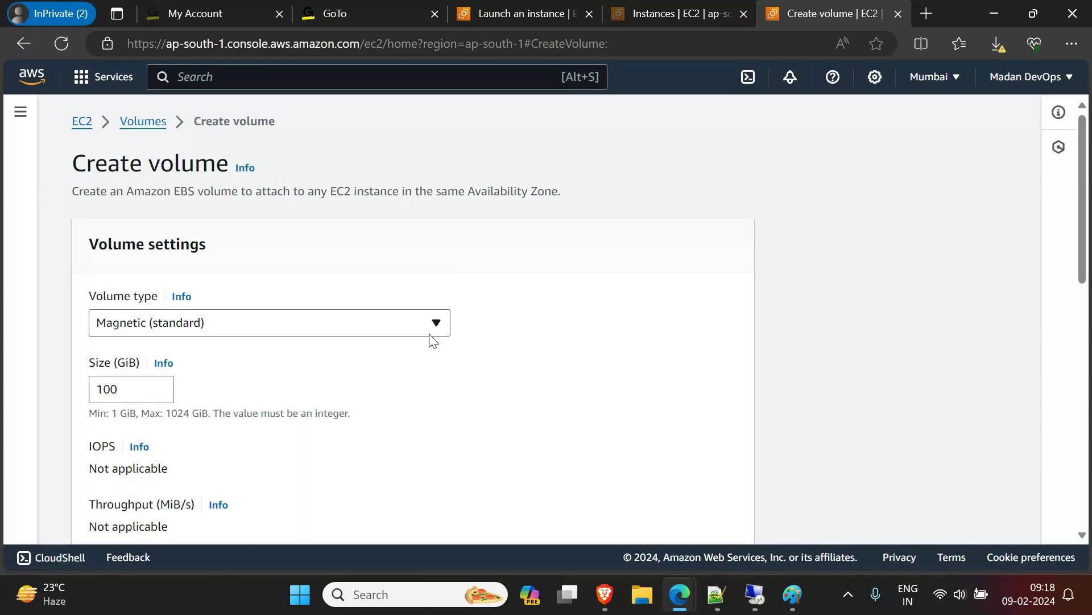
left_click(125, 392)
left_click(285, 319)
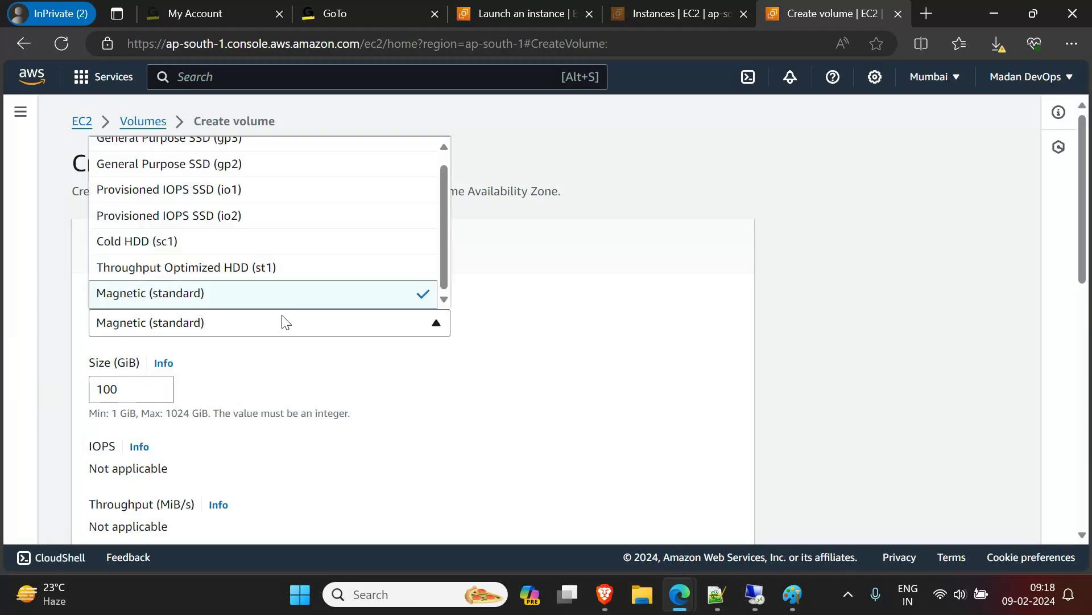
scroll(322, 251, "up", 1)
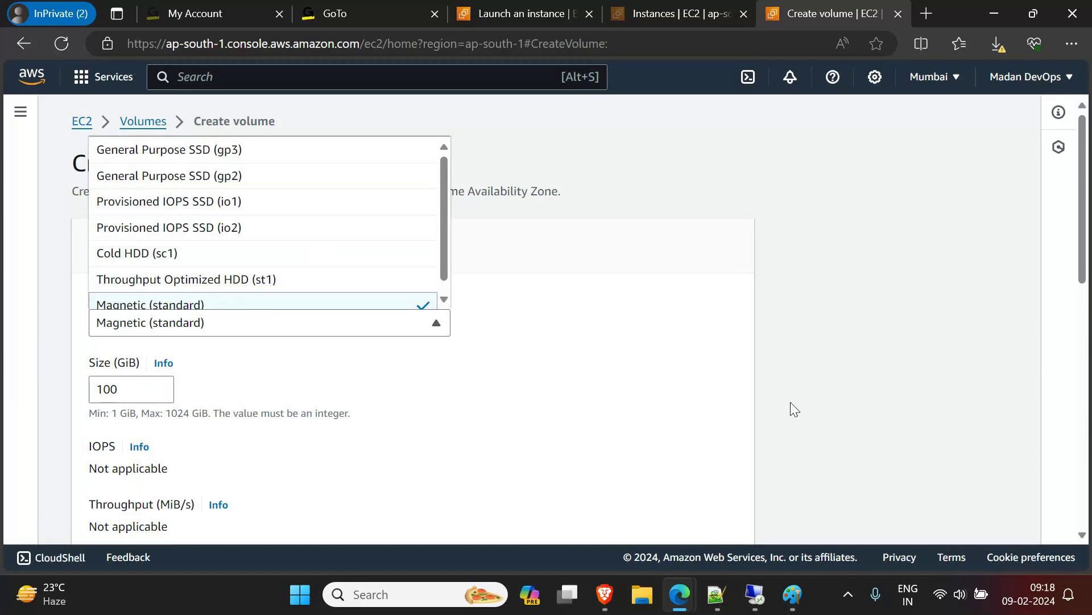
left_click(731, 395)
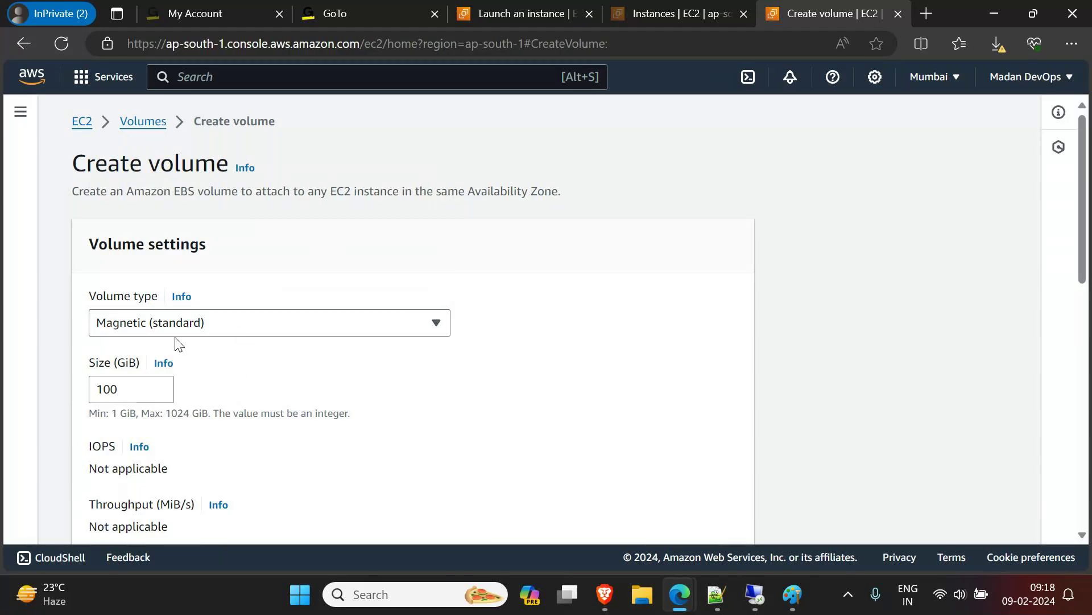
Set the new volume's size to 10 GiB and check its Availability Zone and snapshot settings
left_click(143, 398)
key("BackSpace")
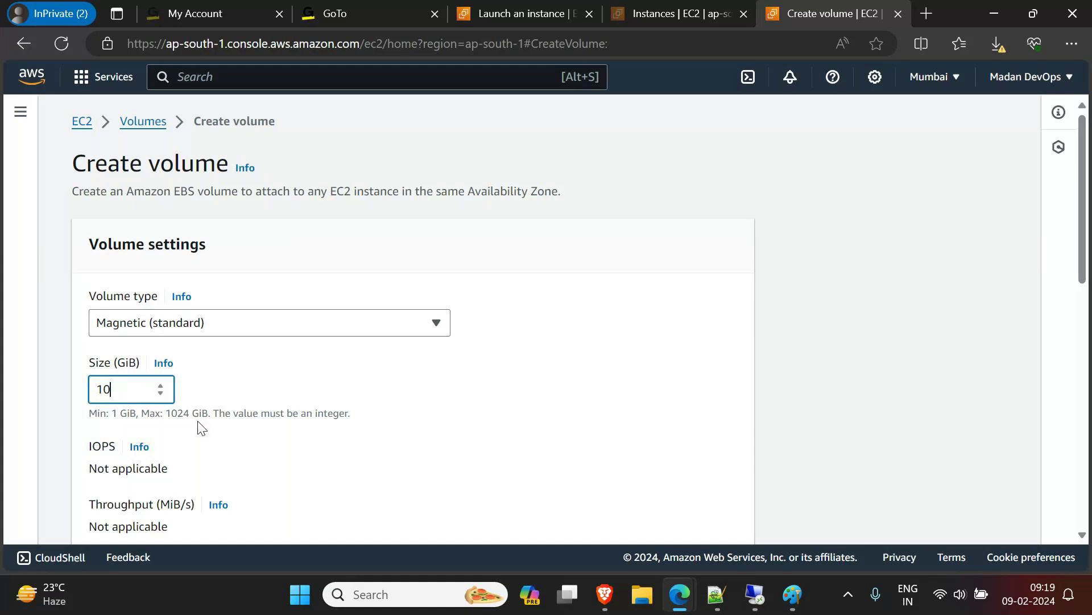
scroll(431, 445, "down", 3)
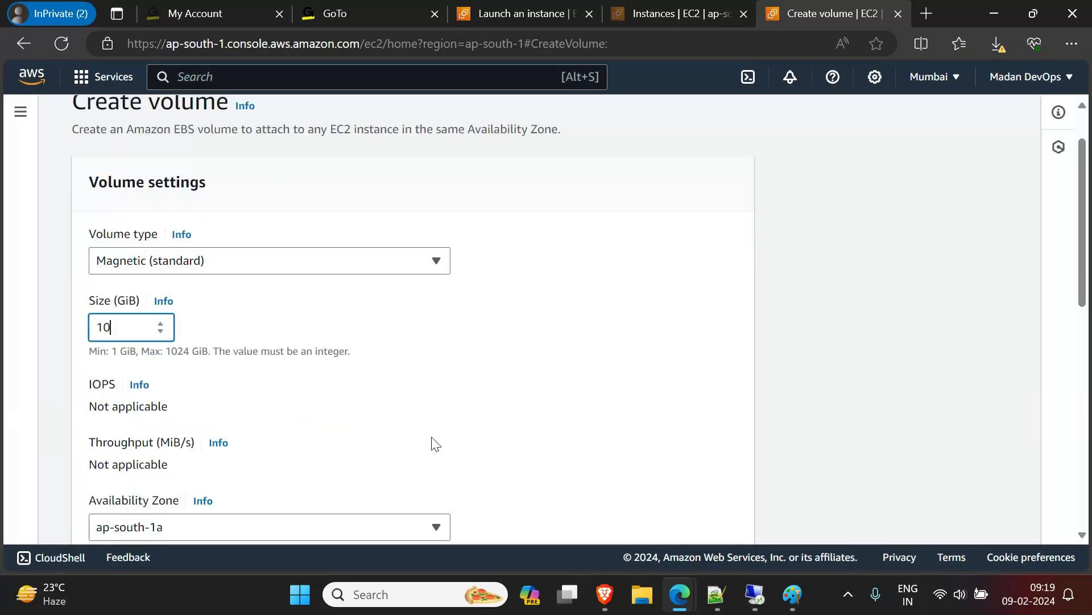
scroll(427, 444, "down", 1)
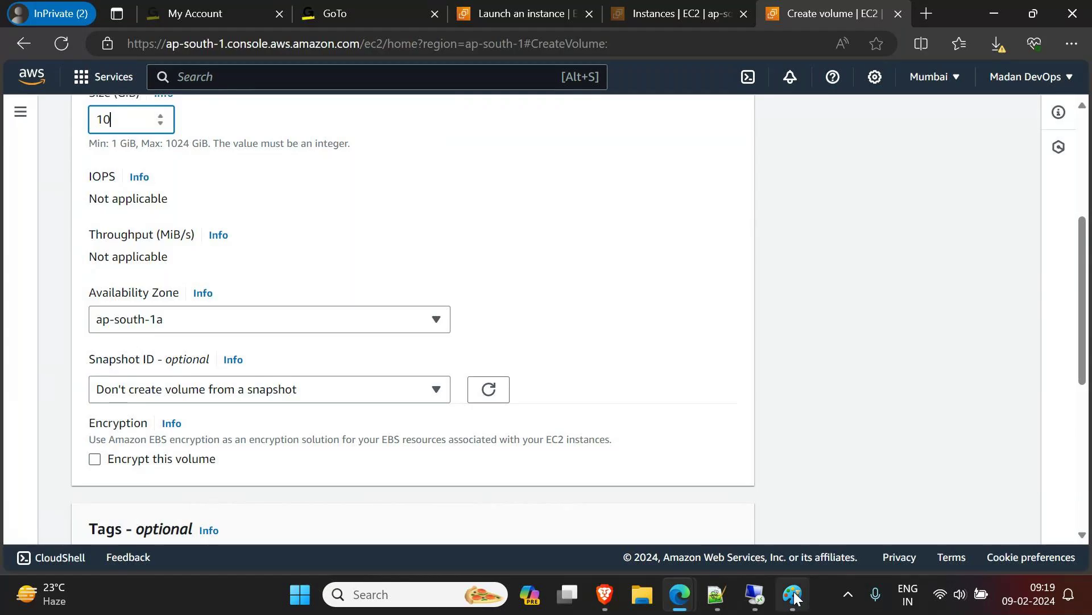
Switch to Paint and draw a tall rectangle, about 387 × 468 px, to the right of the Availability Zone label
key("alt+Tab")
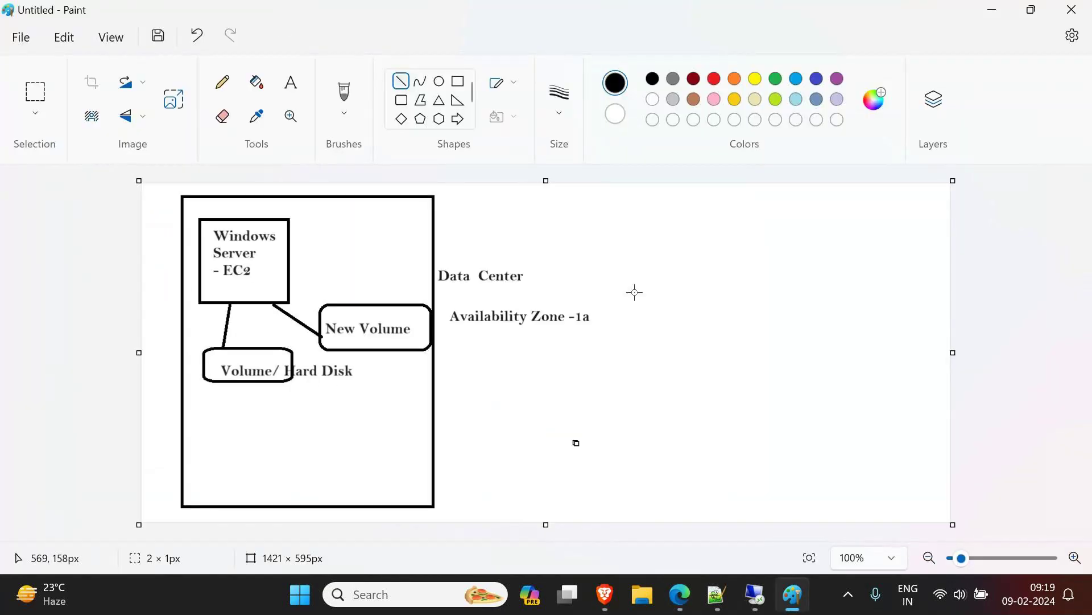
left_click(458, 82)
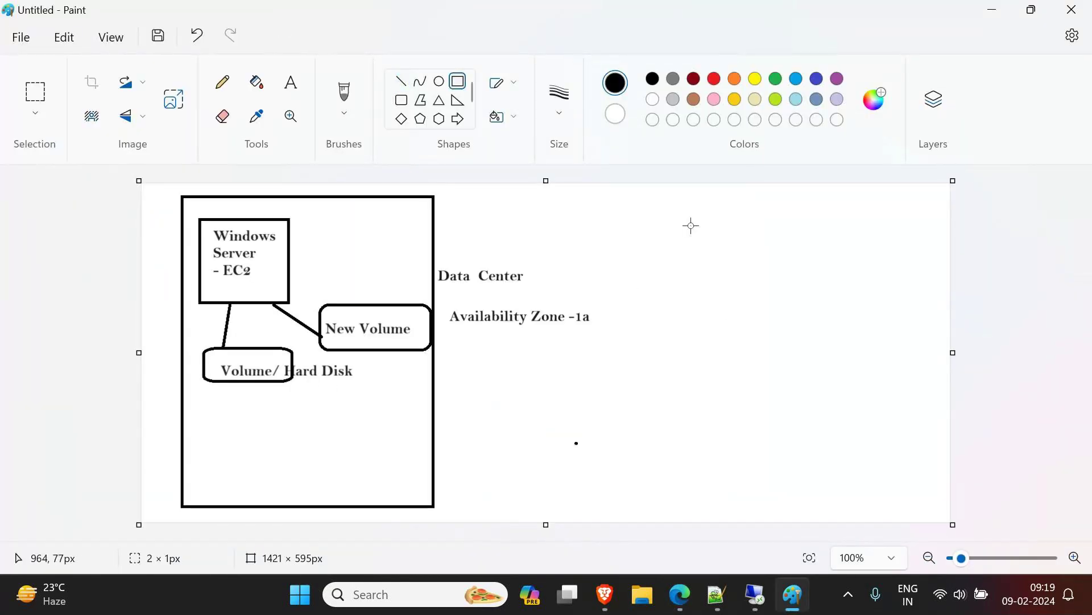
left_click_drag(690, 210, 910, 476)
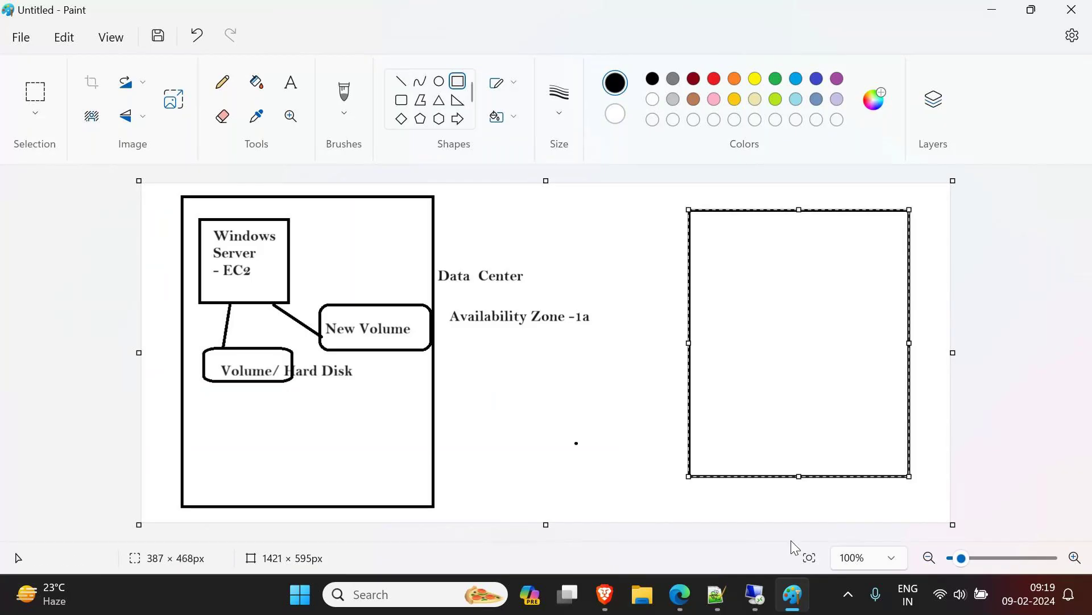
left_click(622, 317)
Draw a rounded rectangle, about 180 × 65 px, inside the lower half of the new tall rectangle
left_click(401, 99)
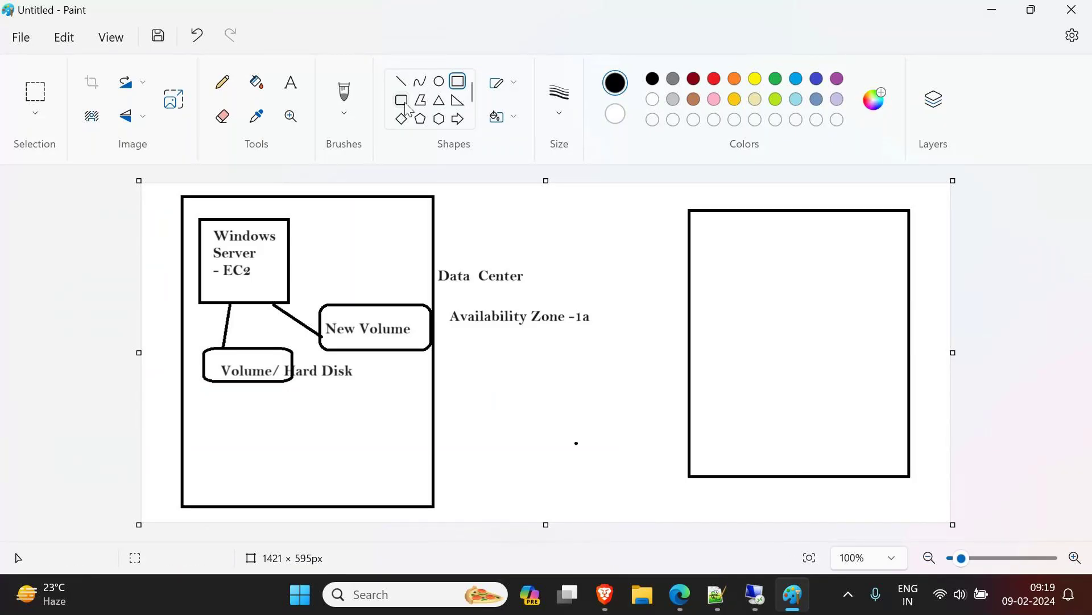
left_click_drag(741, 370, 844, 407)
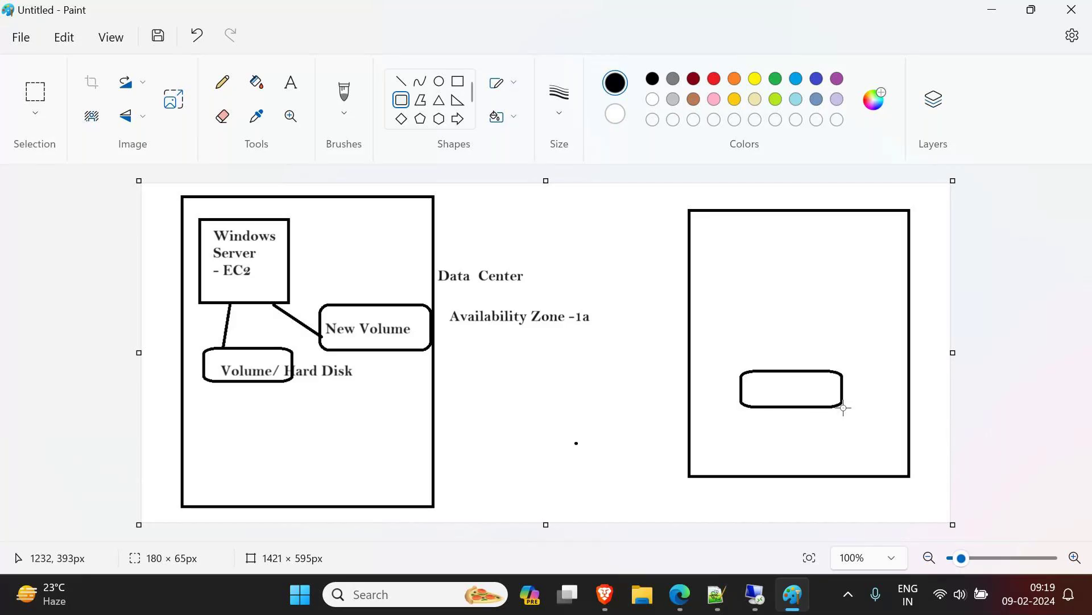
left_click(512, 359)
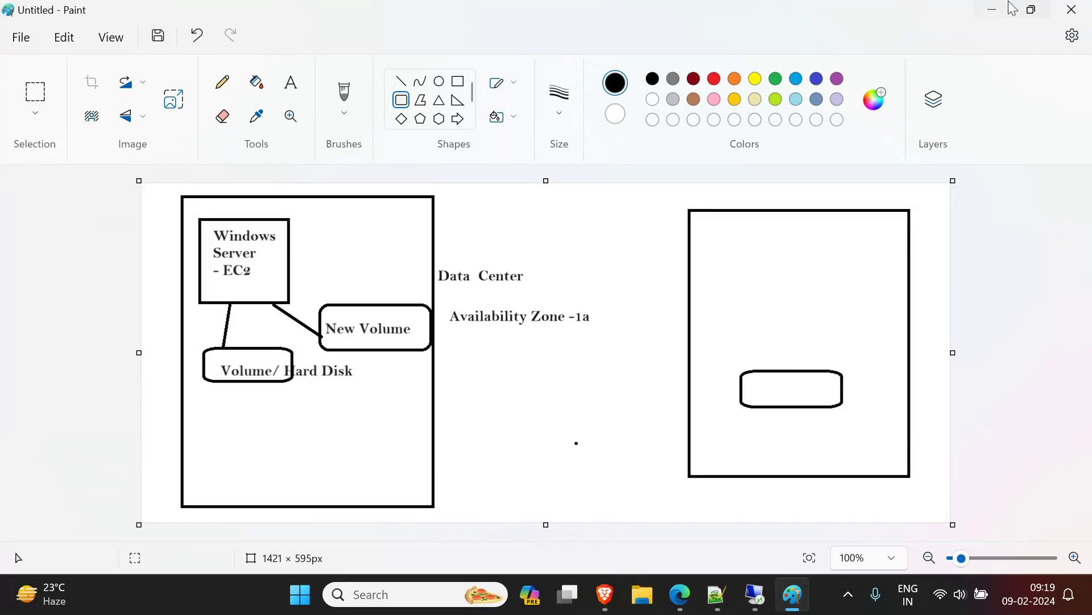
Return to the volume form in the browser and create the volume in ap-south-1a without a snapshot, encryption or tags
left_click(993, 9)
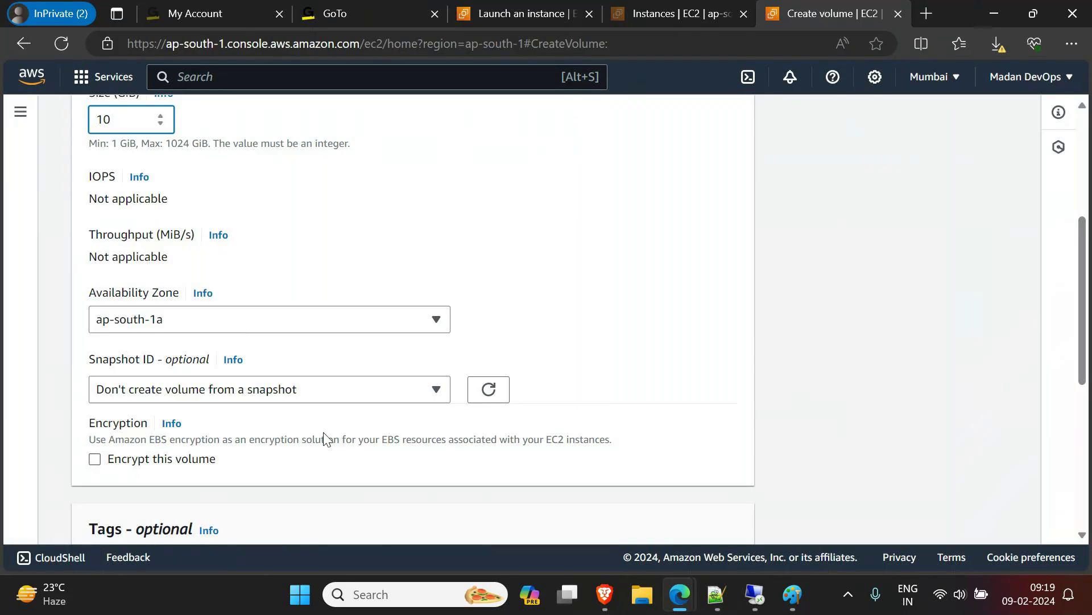
scroll(285, 443, "down", 4)
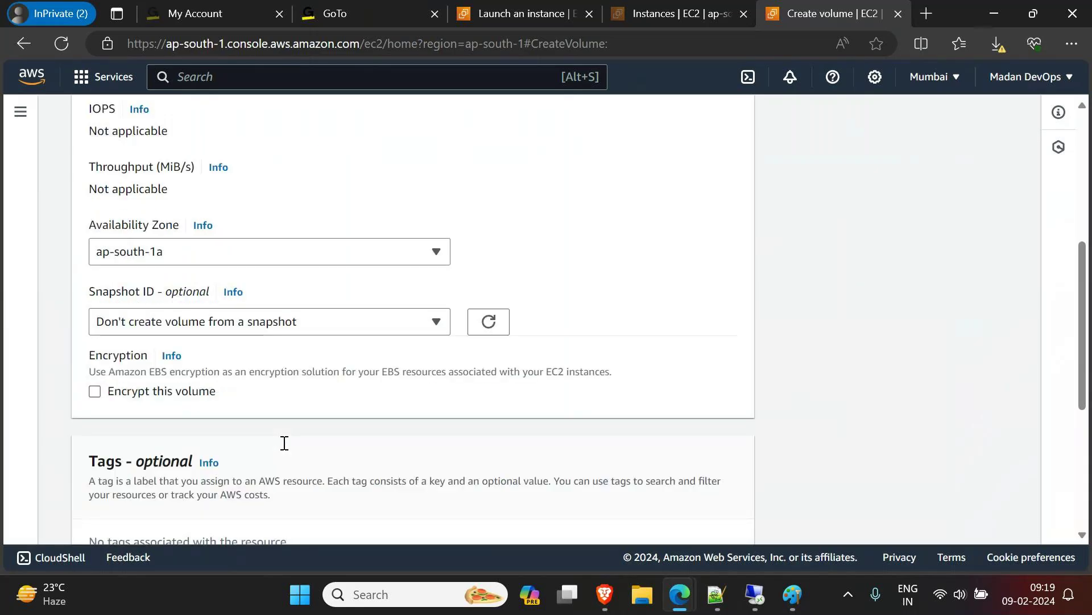
scroll(285, 442, "down", 3)
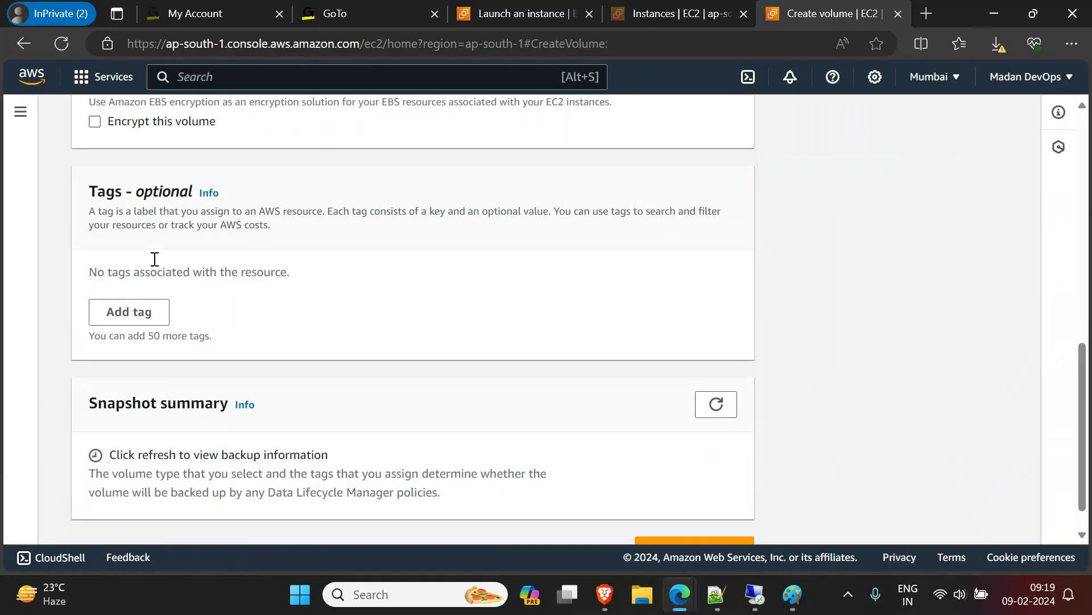
scroll(497, 463, "down", 1)
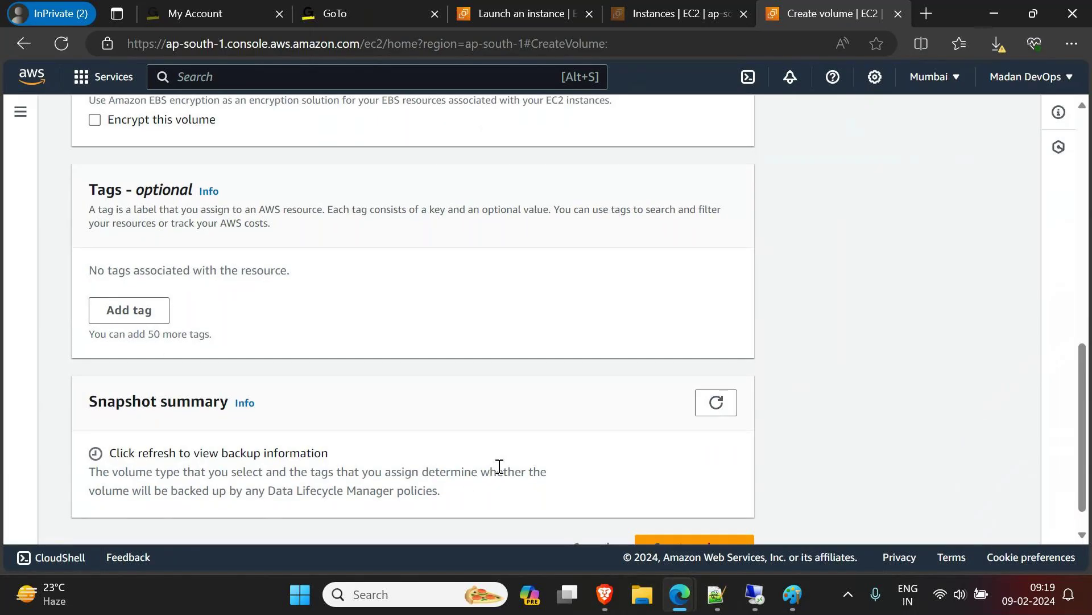
left_click(704, 519)
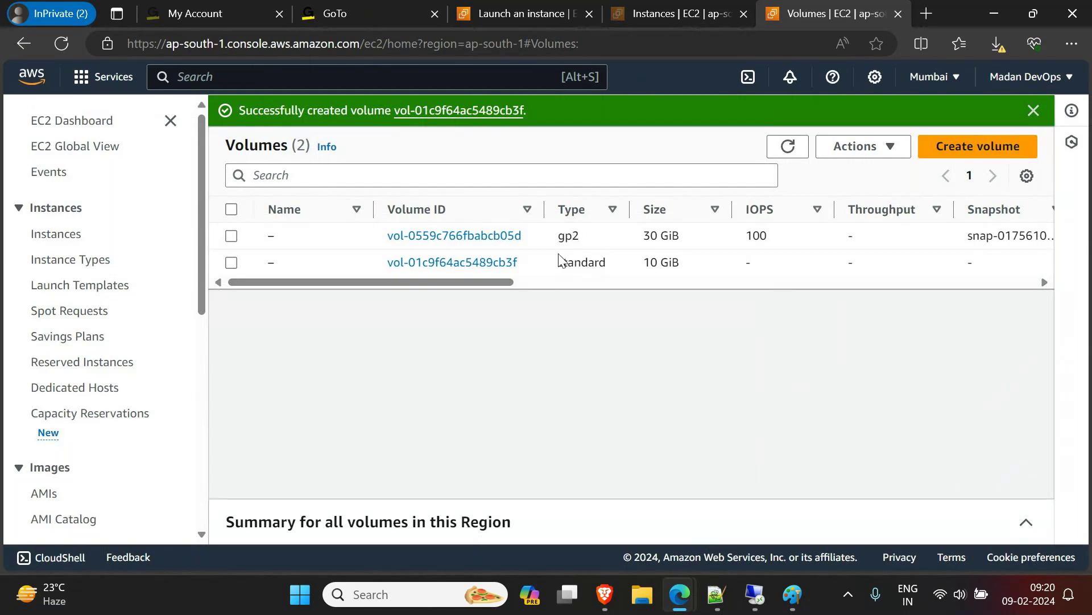
Check the new volume's Availability Zone and state, dismiss the creation notice and refresh the volumes list
left_click_drag(479, 285, 747, 283)
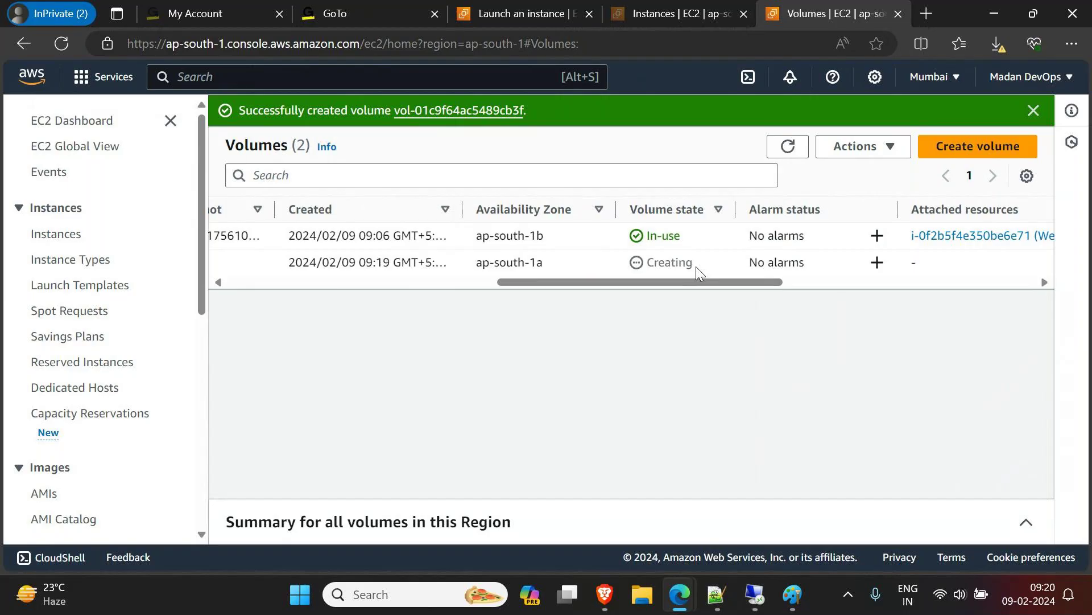
mouse_move(553, 282)
left_mouse_down()
mouse_move(604, 282)
mouse_move(568, 283)
left_mouse_up()
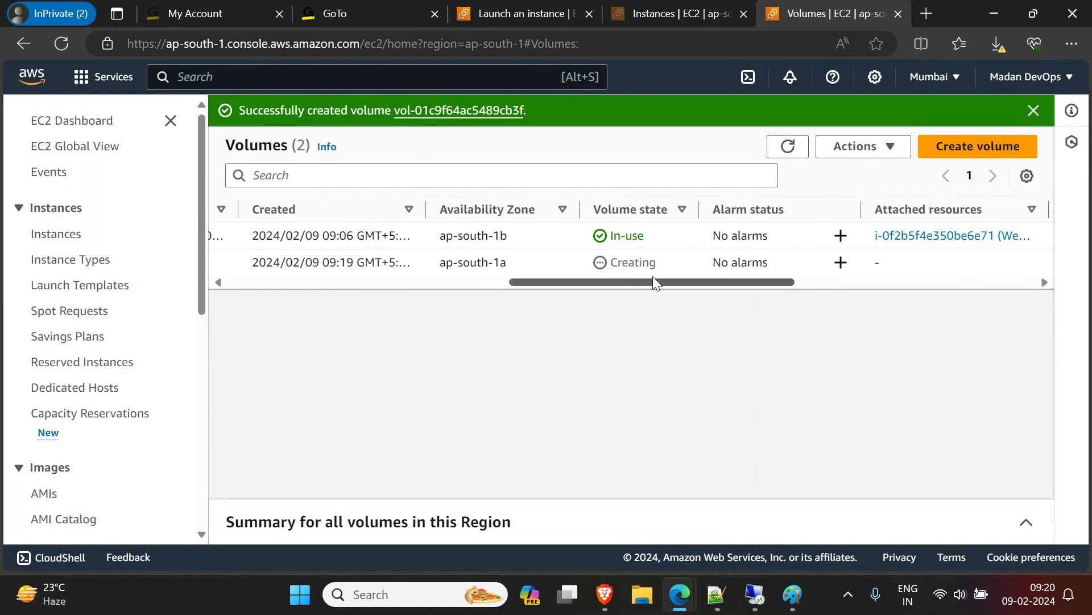
left_click(1032, 111)
left_click(788, 117)
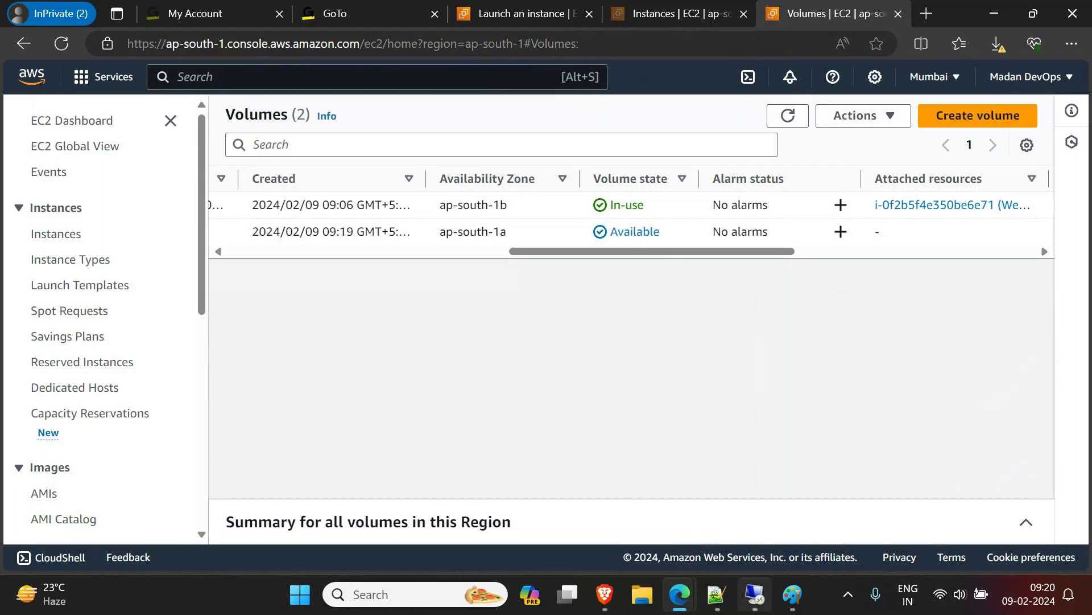
Switch to Paint to review the Availability Zone diagram, and return to the volumes list in the browser
mouse_move(744, 602)
left_click(792, 594)
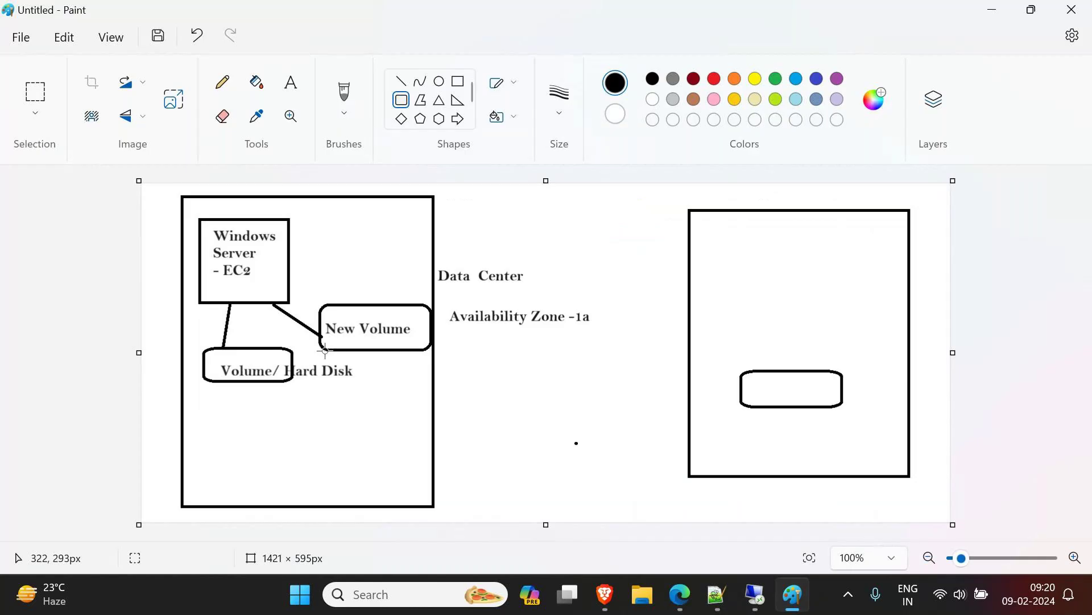
left_click(993, 10)
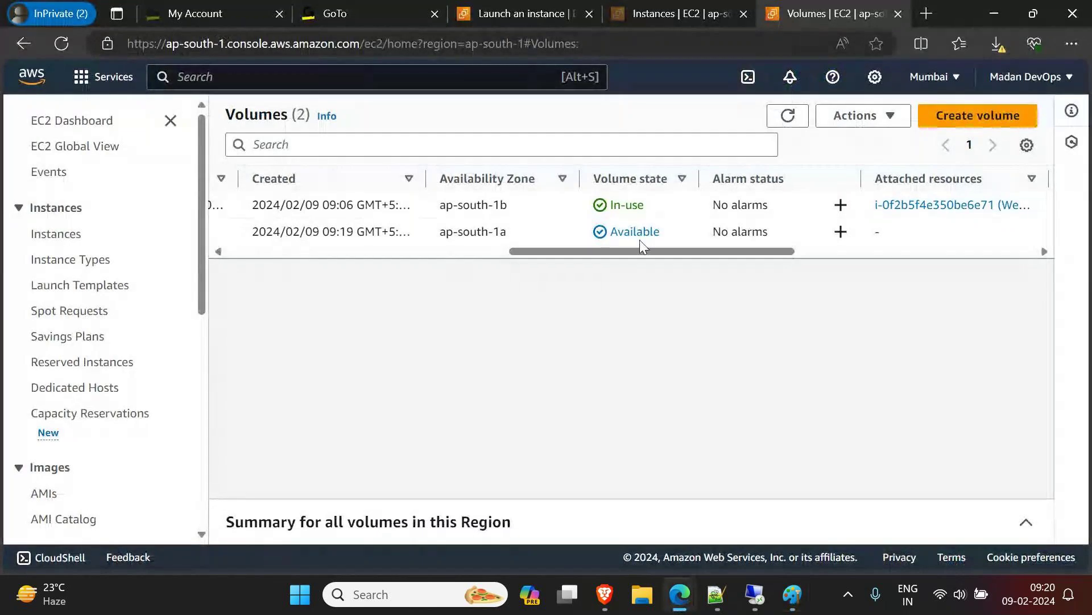
Compare the details of both volumes and widen the Attached resources column to reveal the attached instance's name
left_click_drag(634, 251, 322, 251)
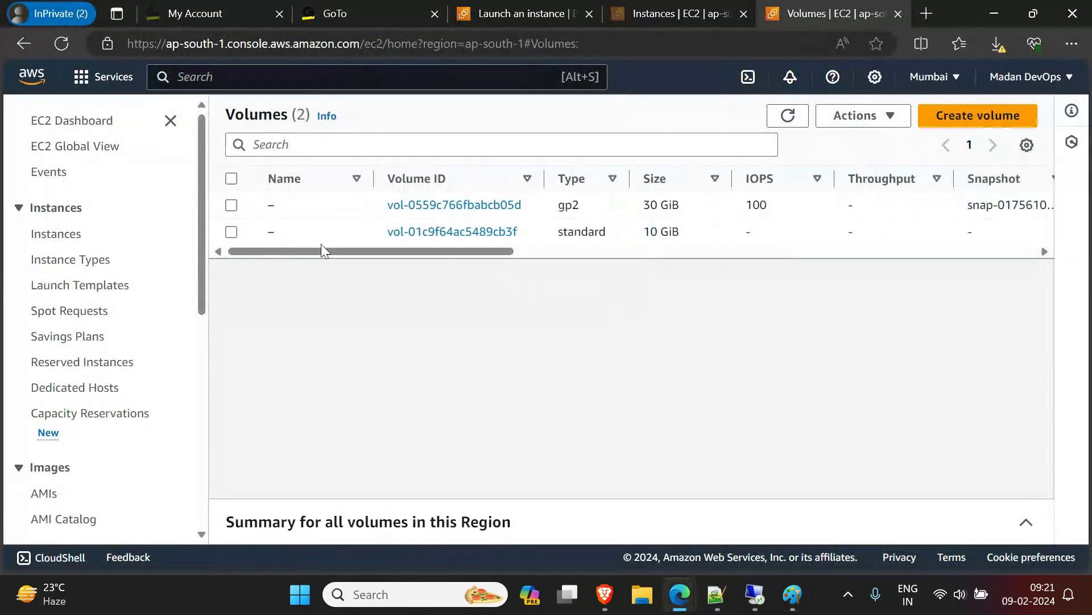
left_click_drag(388, 248, 625, 265)
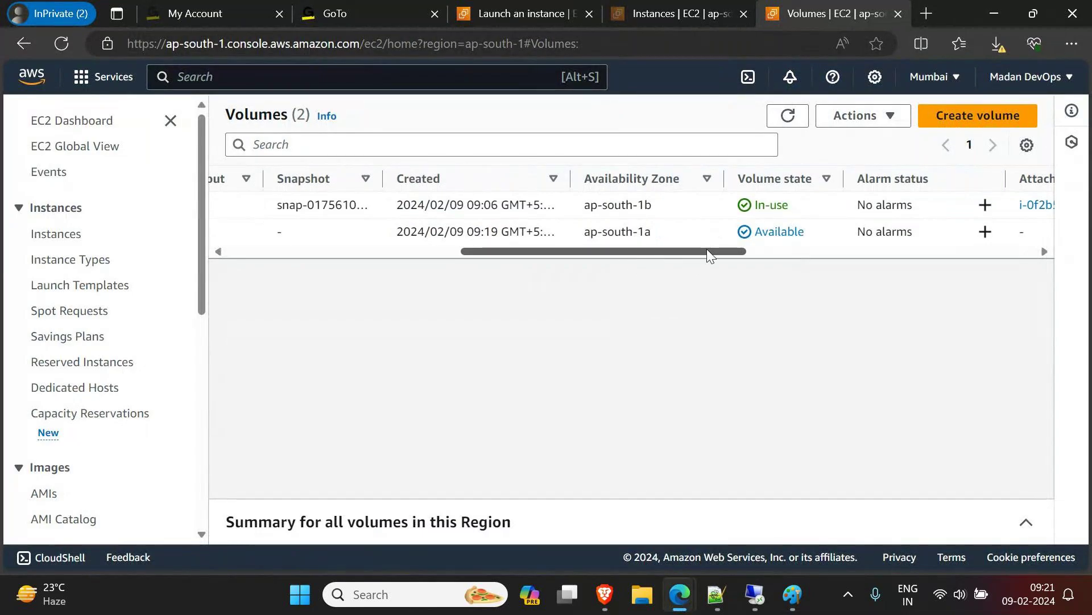
left_click_drag(707, 251, 811, 258)
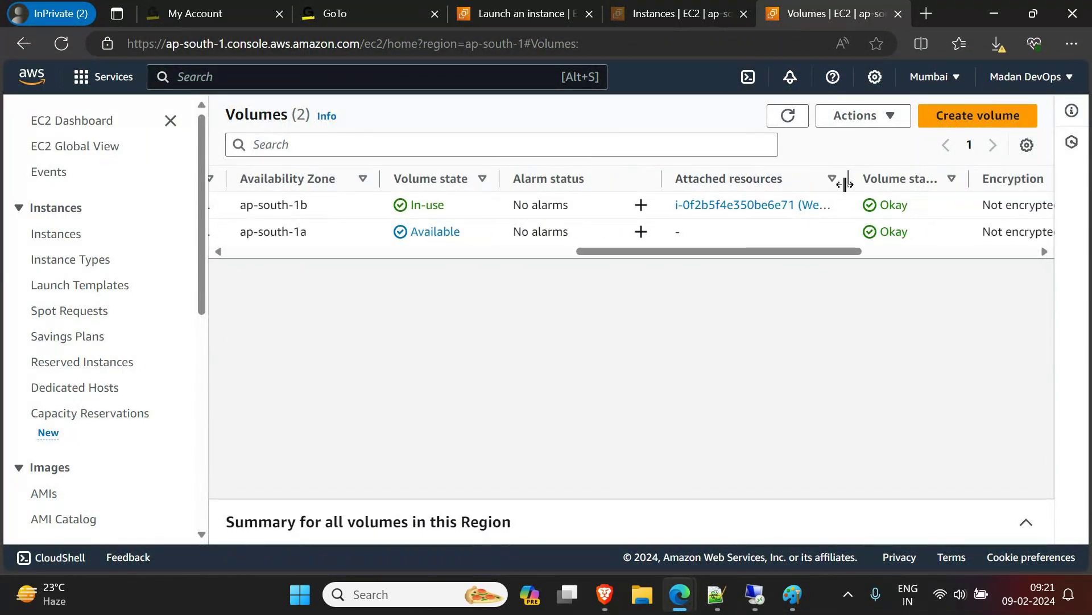
left_click_drag(849, 178, 979, 179)
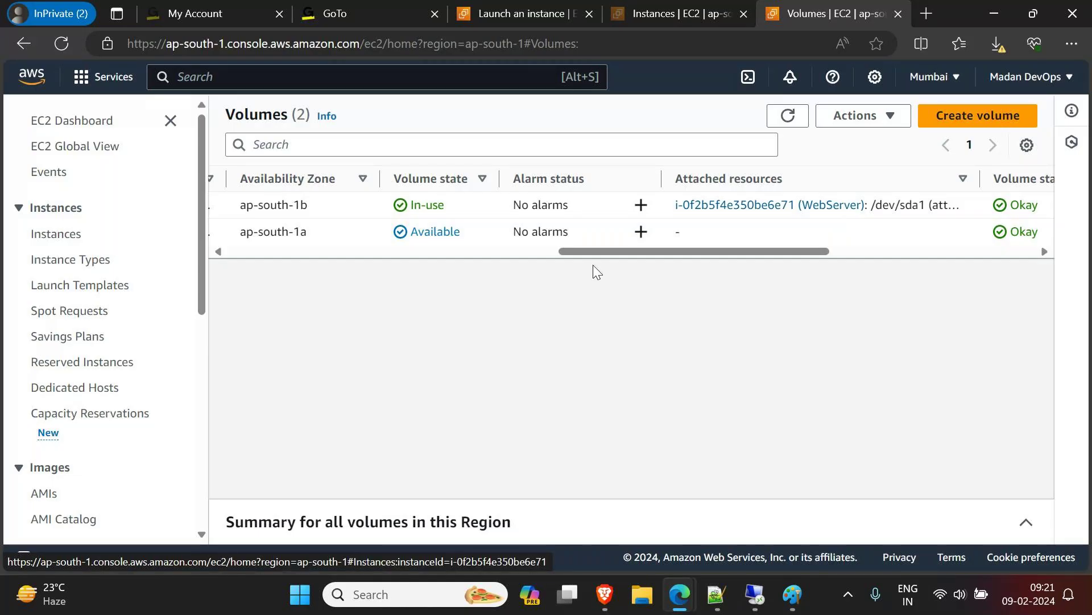
Open the attach form for the 10 GiB volume and check which instances can be chosen in ap-south-1a
scroll(451, 234, "left", 5)
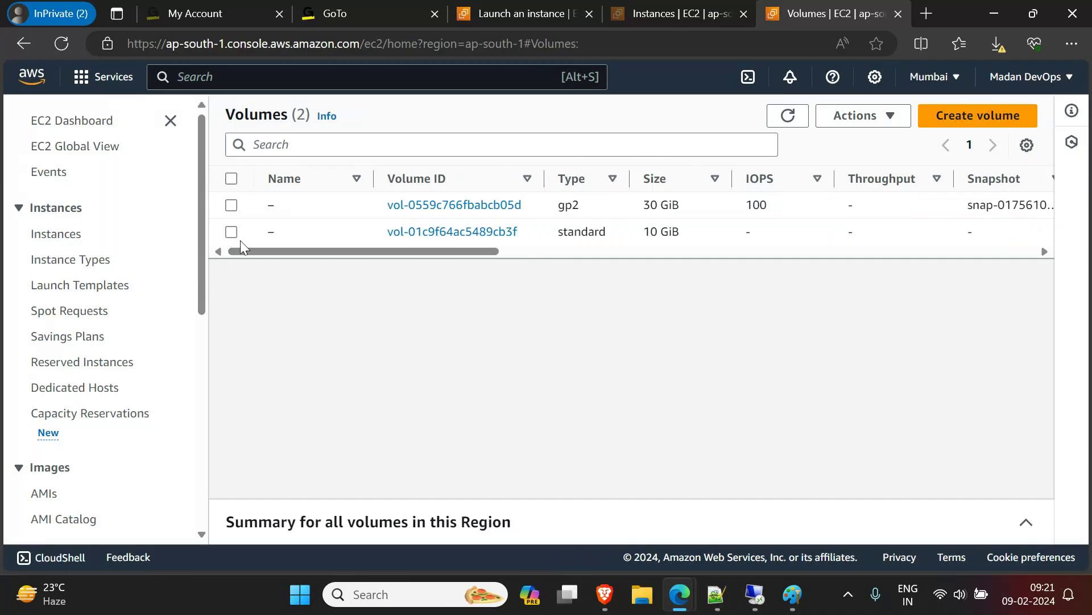
left_click_drag(299, 254, 486, 261)
left_click_drag(564, 251, 299, 251)
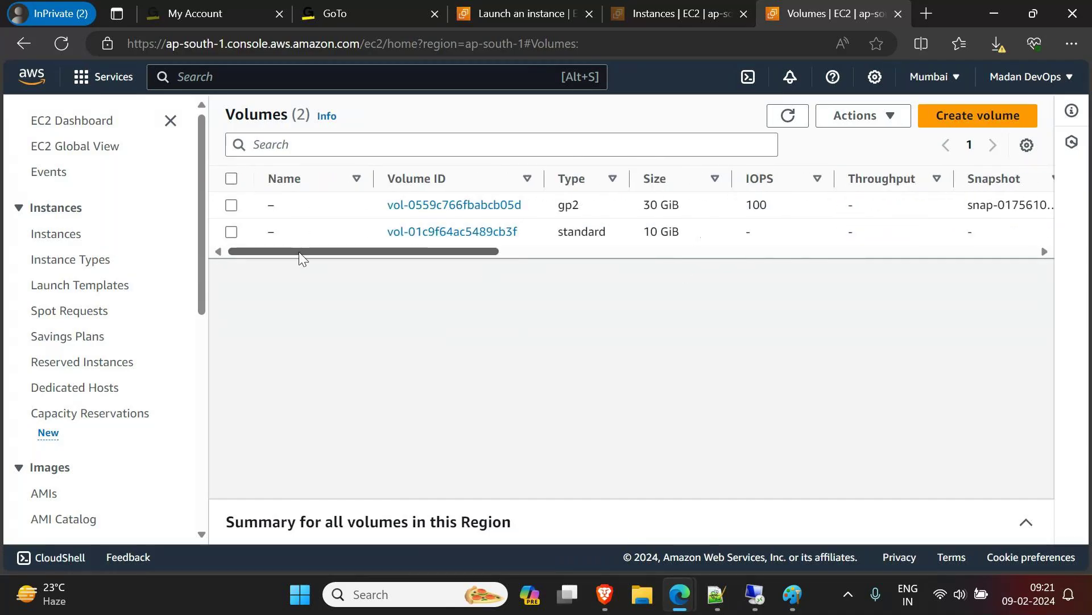
left_click(231, 232)
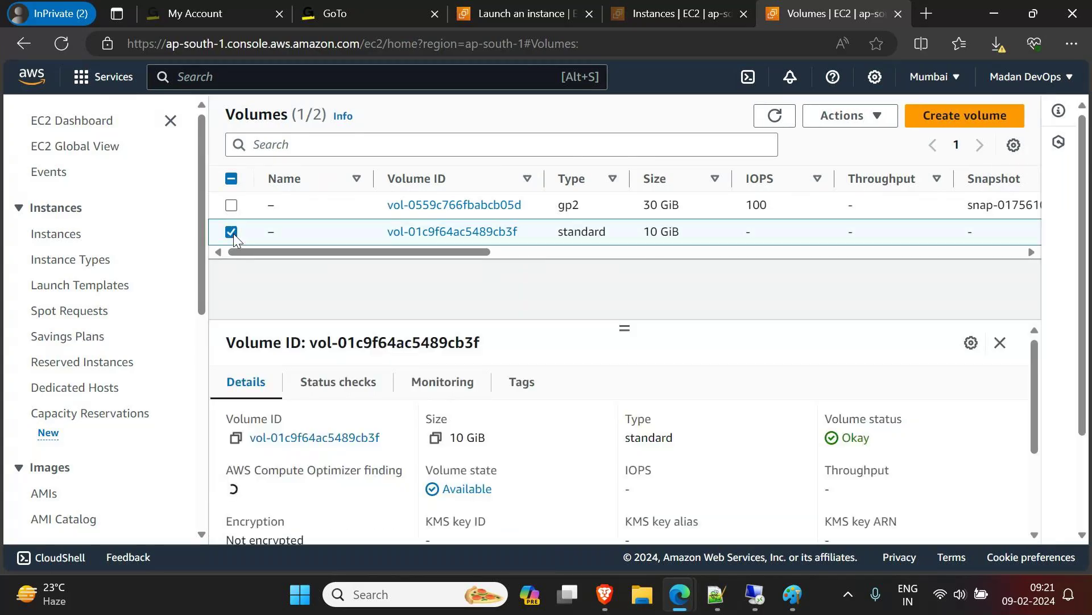
left_click(878, 115)
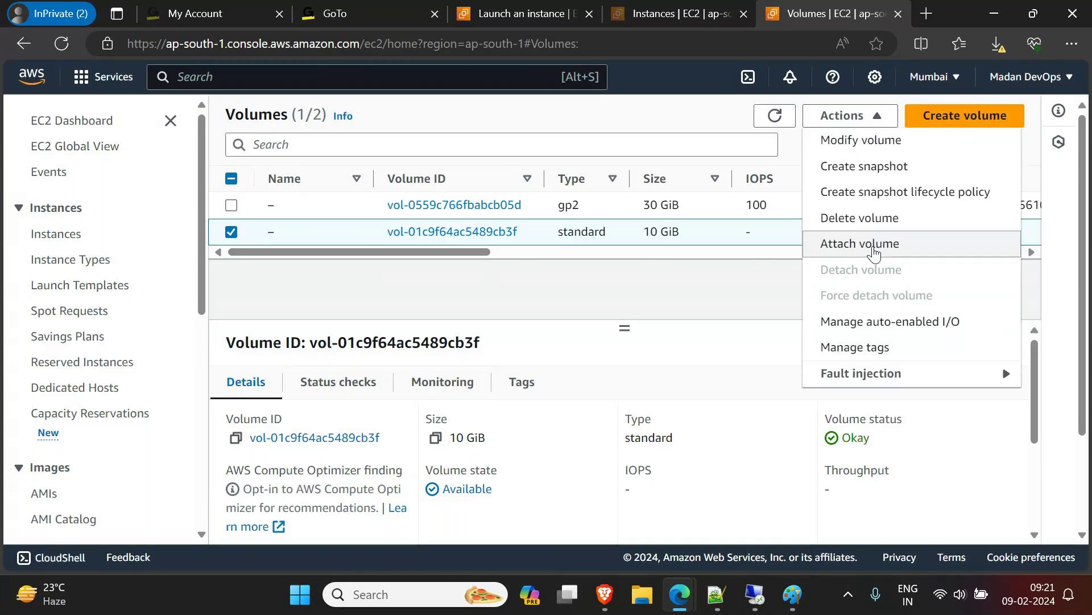
left_click(888, 246)
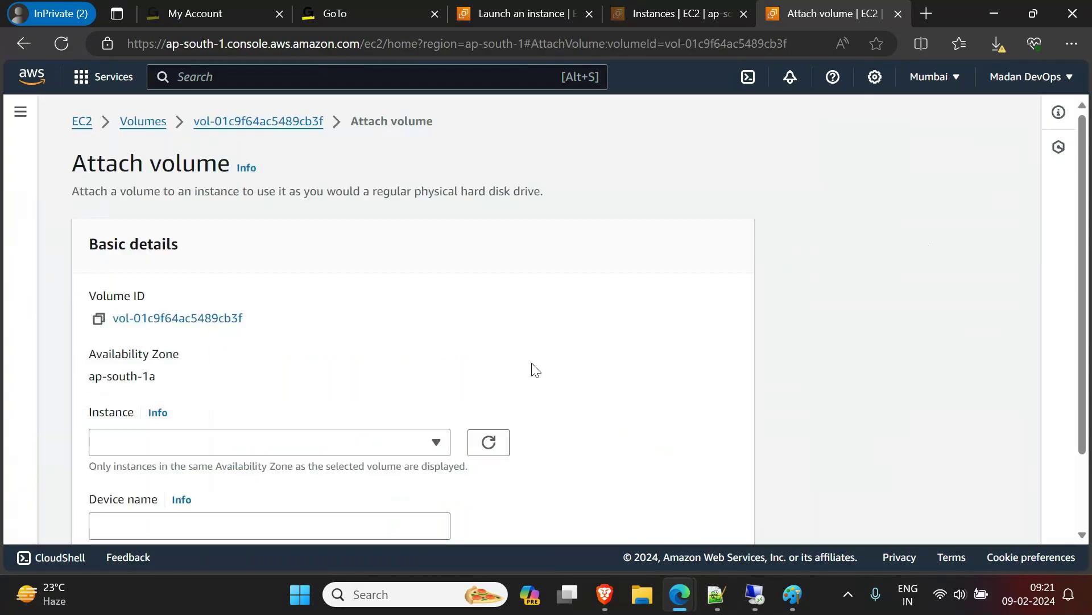
scroll(356, 370, "down", 2)
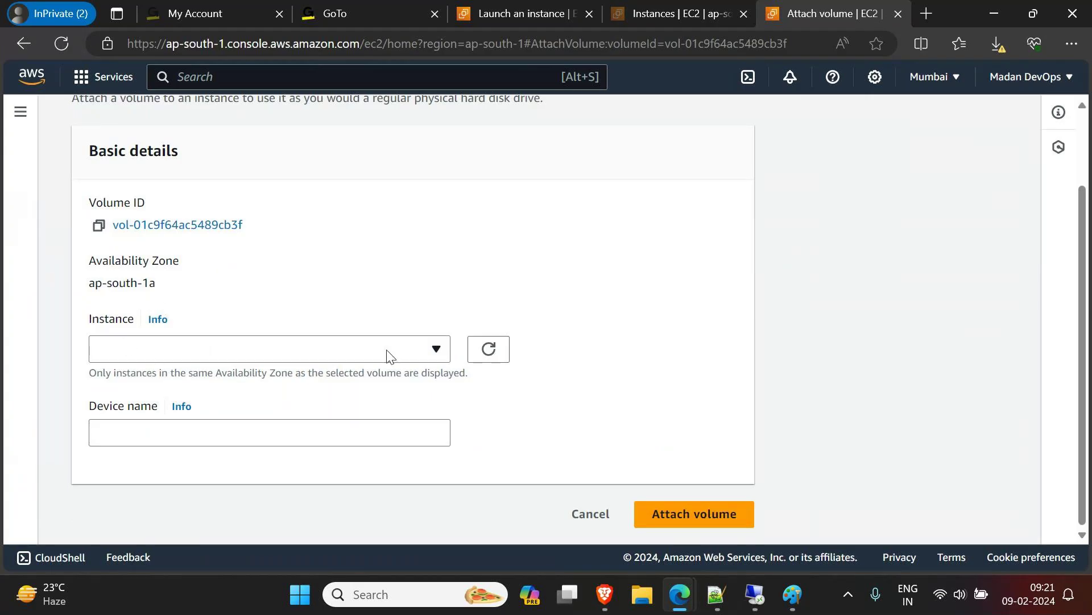
left_click(438, 350)
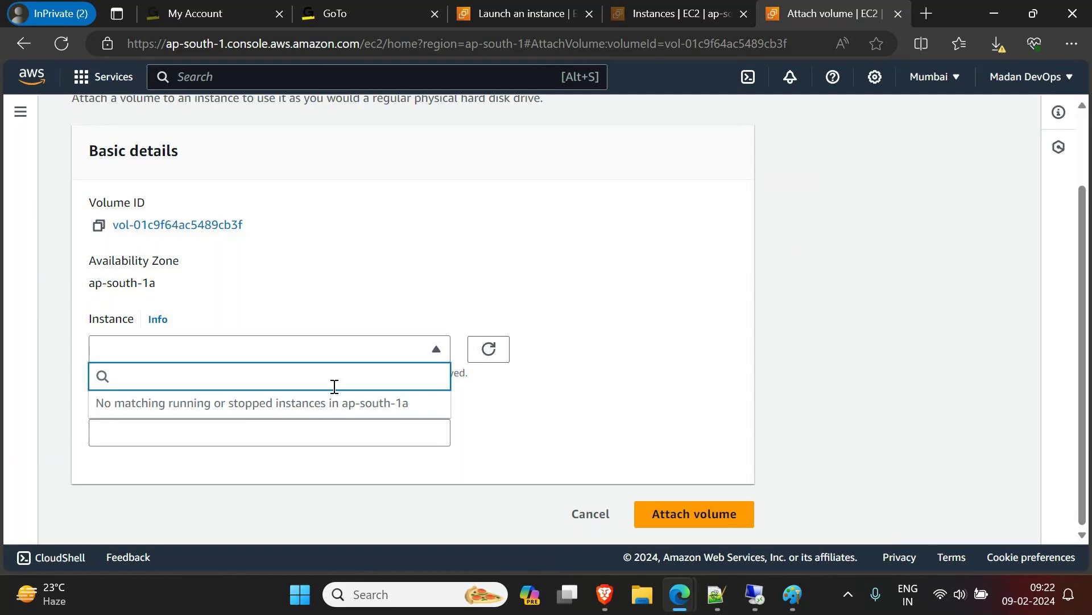
left_click(820, 272)
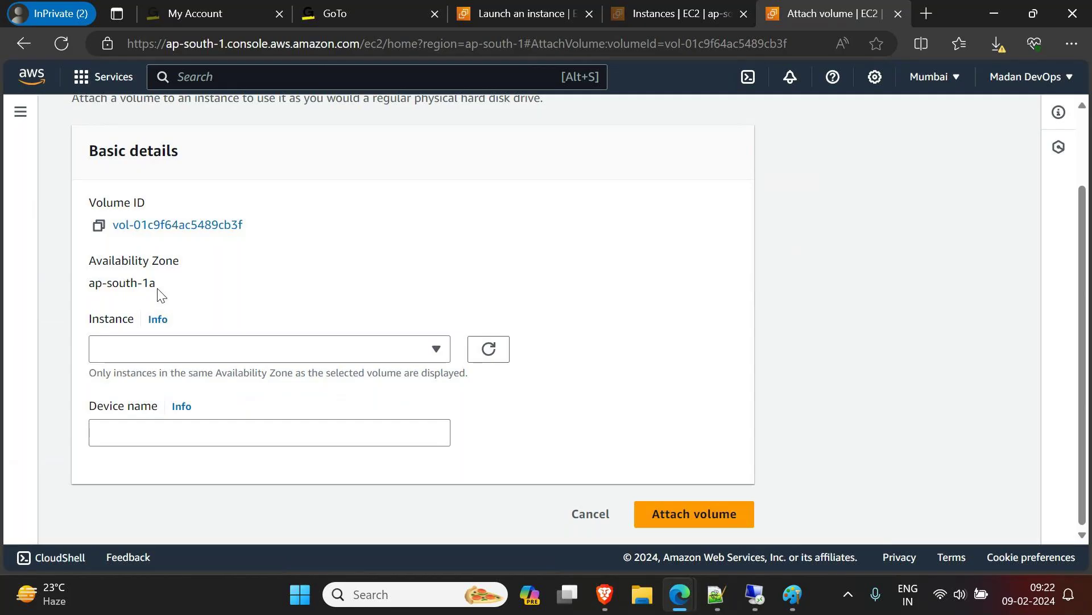
Check the WebServer instance's Availability Zone in the instances list and return to the attach form
left_click(669, 7)
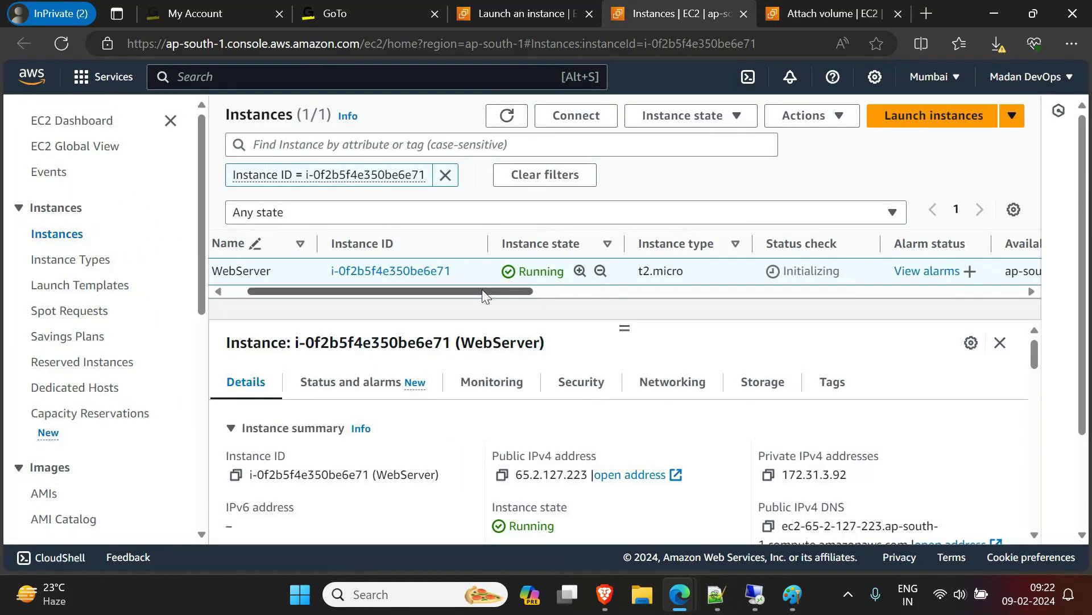
left_click_drag(482, 289, 608, 274)
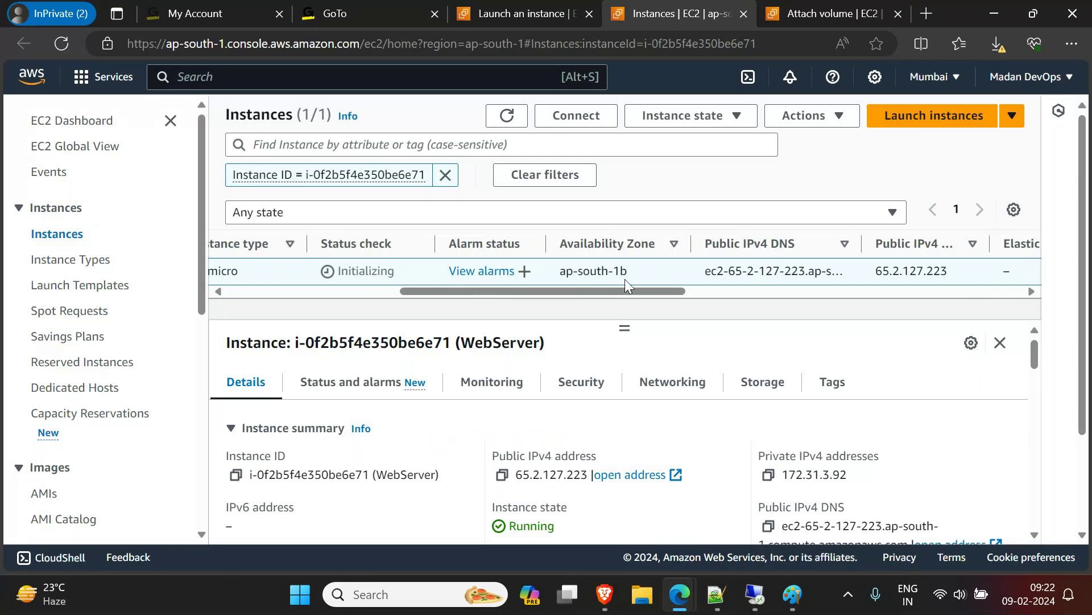
left_click(819, 9)
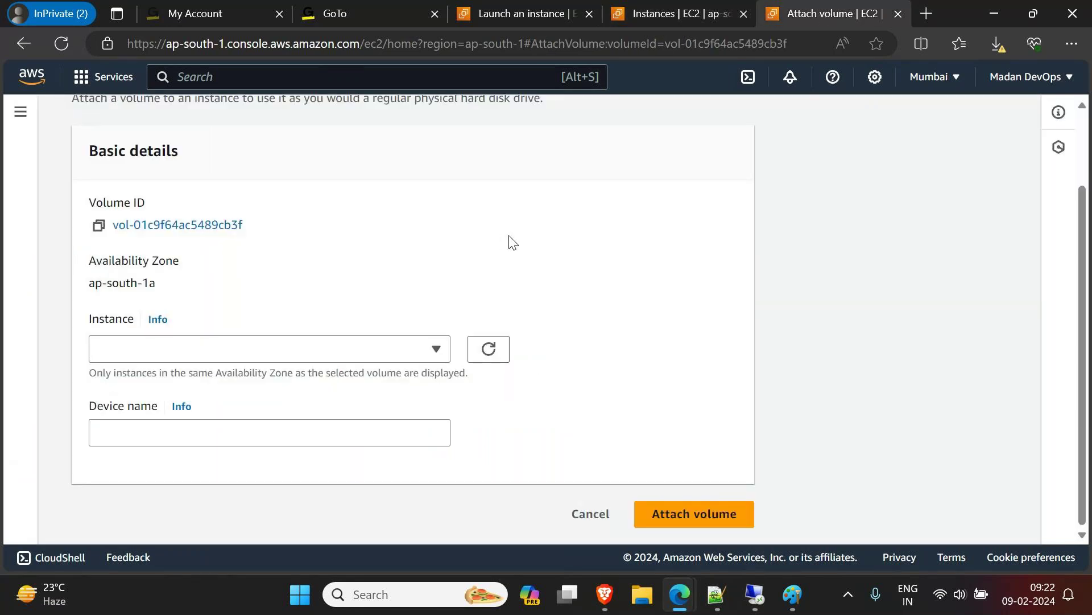
Leave the attach form for the volumes list and compare both volumes' sizes, Availability Zones and states
scroll(513, 242, "up", 2)
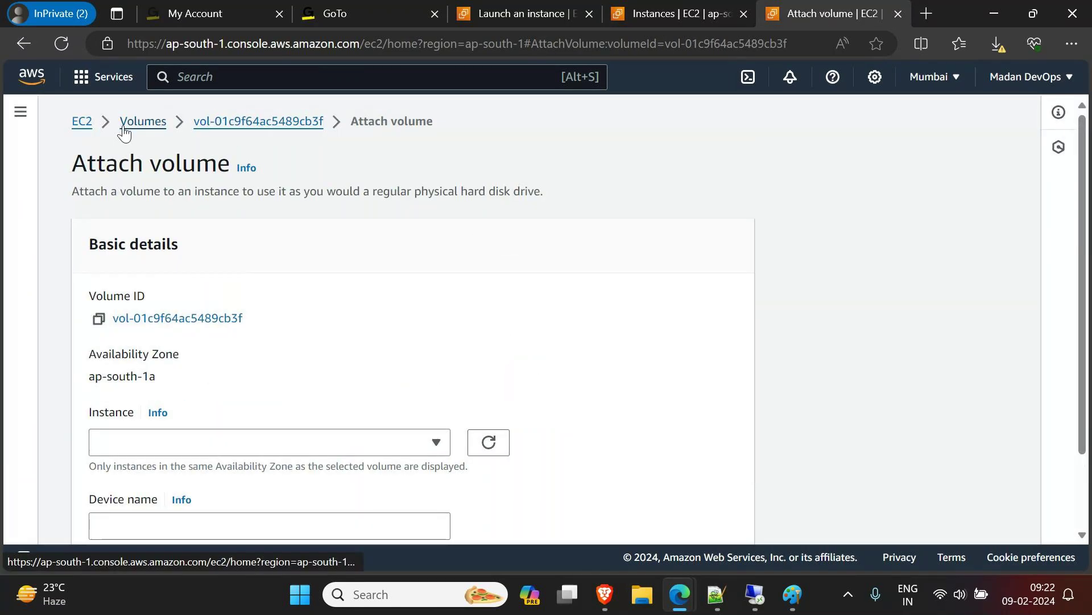
left_click(146, 124)
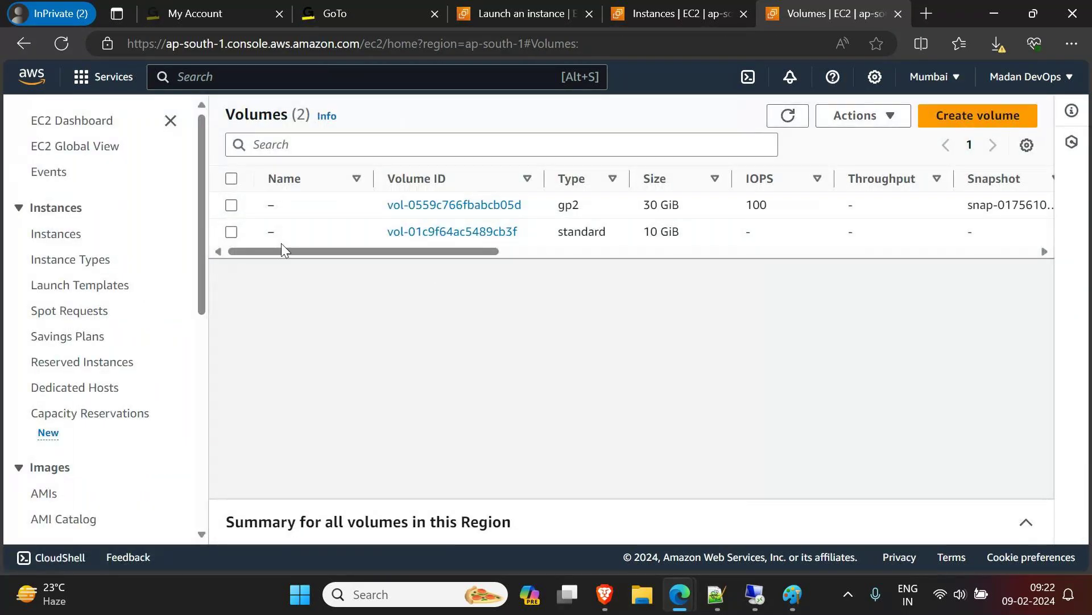
left_click_drag(490, 253, 731, 253)
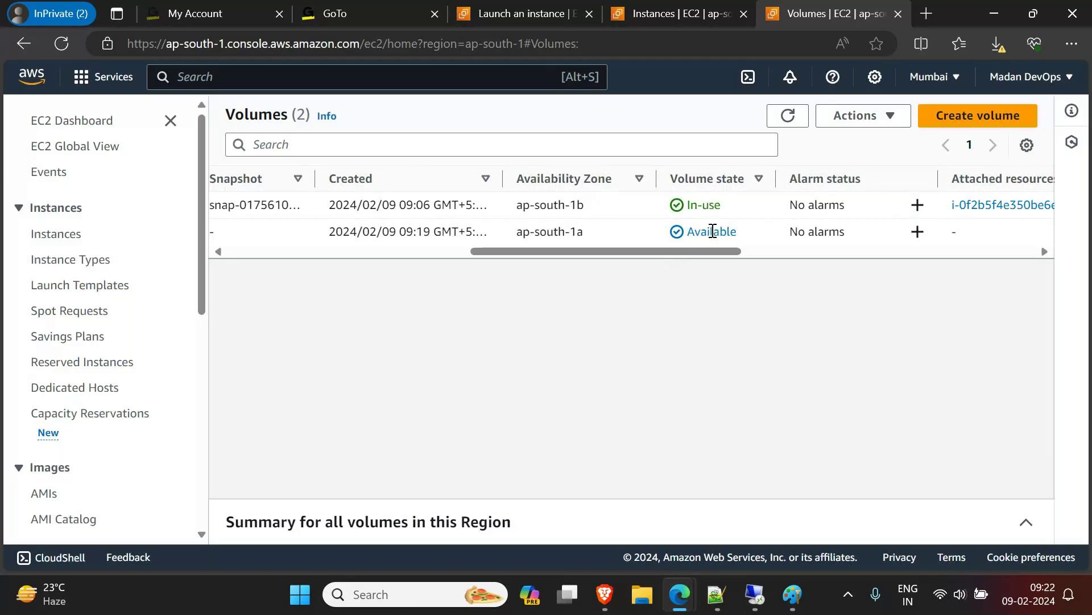
left_click_drag(714, 249, 398, 251)
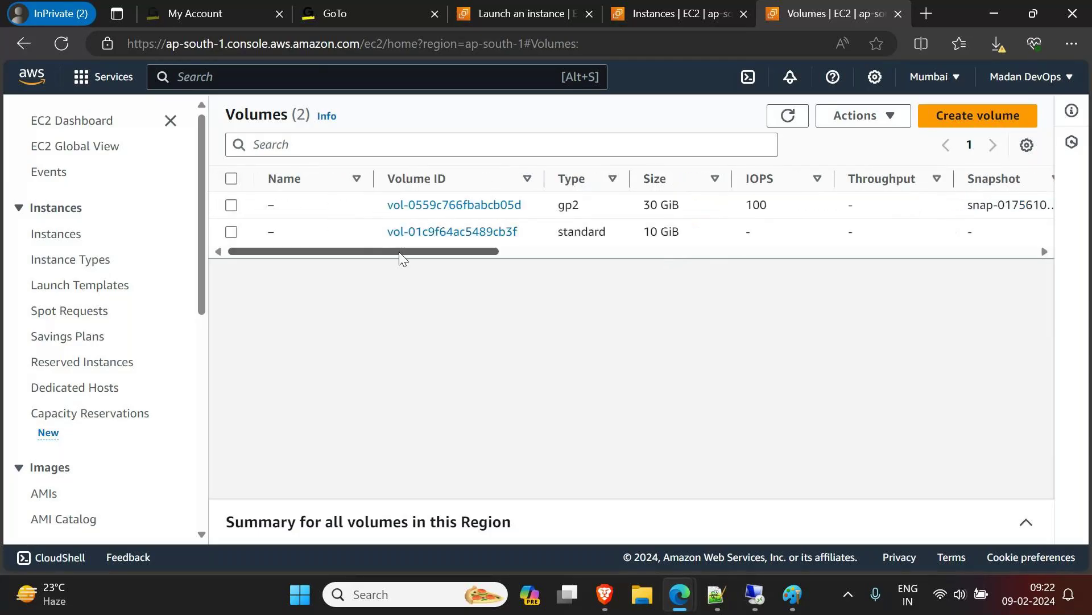
left_click_drag(271, 247, 200, 271)
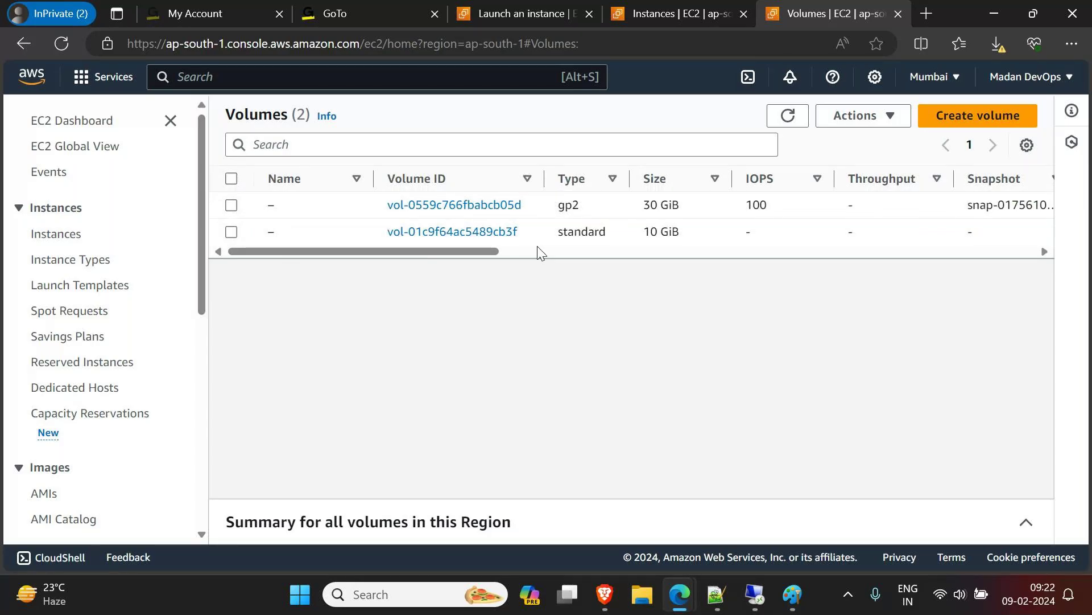
left_click_drag(492, 251, 505, 253)
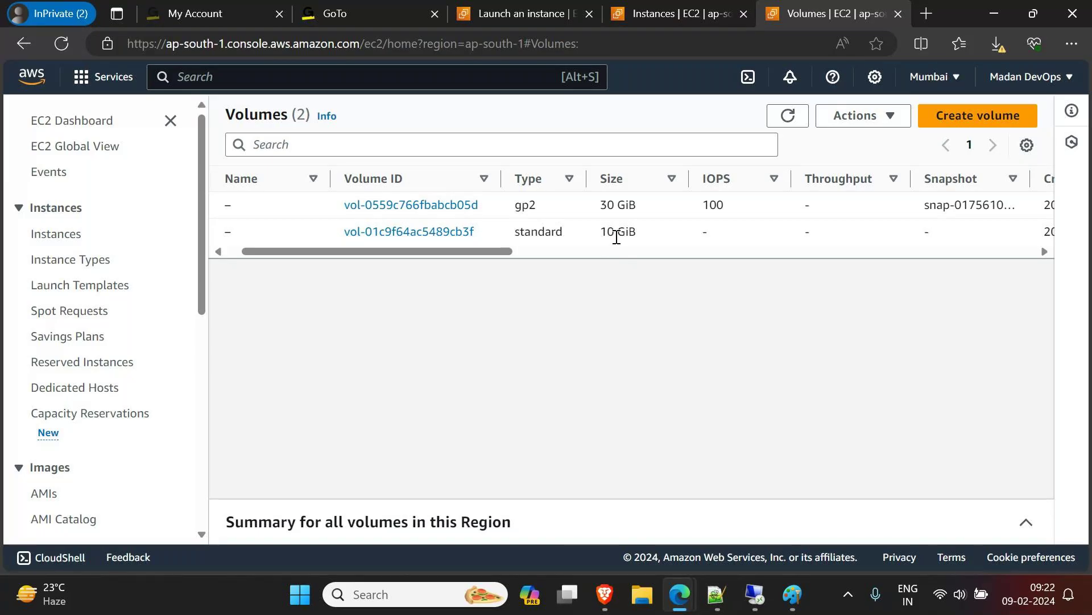
Open the 10 GiB volume for modification and enter a size of 15 GiB
left_click_drag(404, 248, 230, 244)
left_click(230, 239)
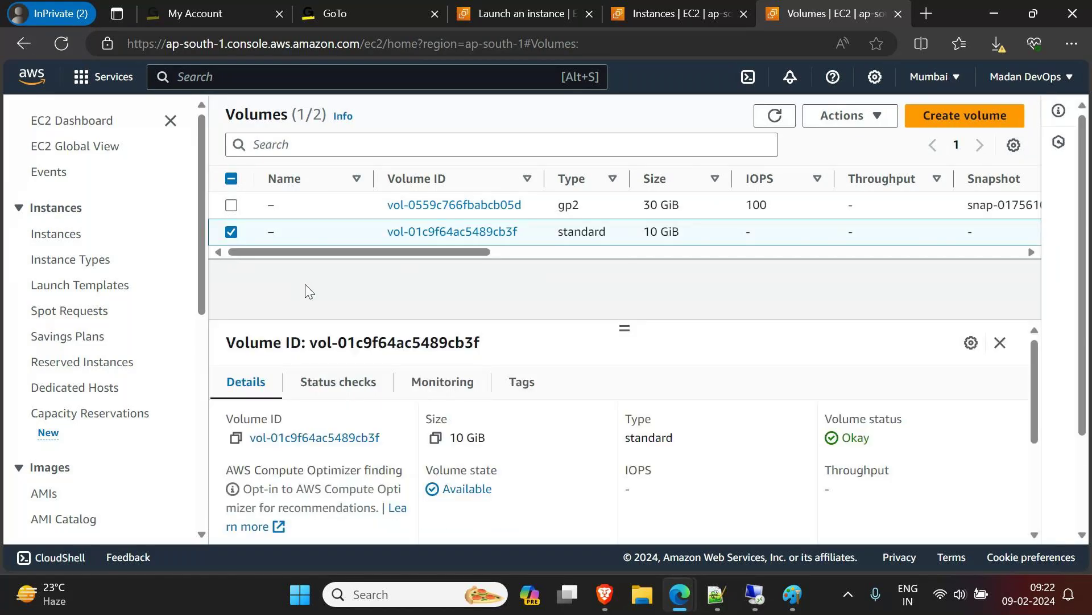
left_click(848, 116)
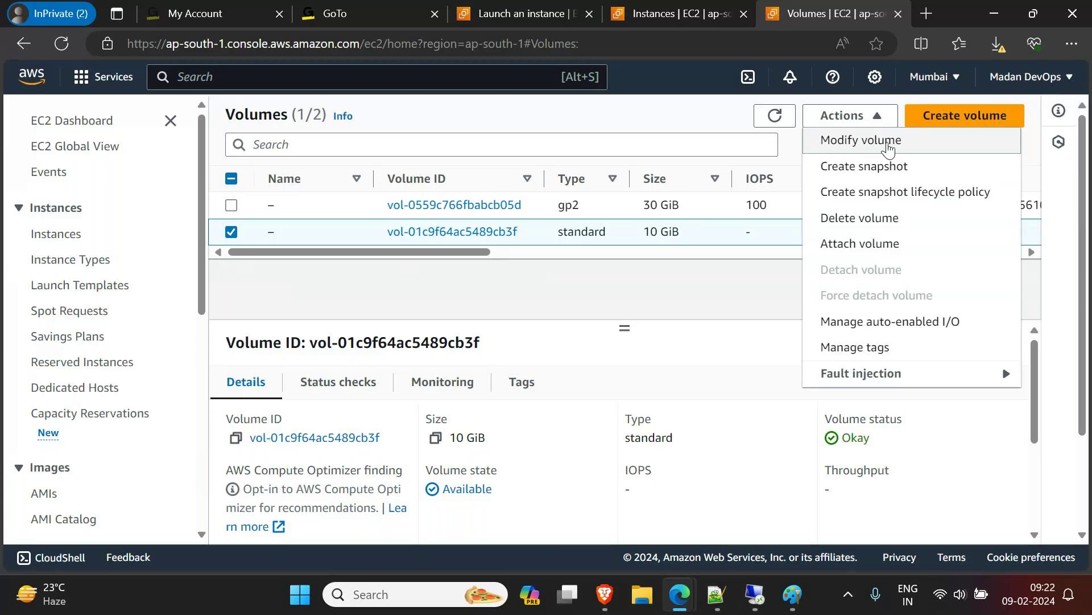
left_click(889, 147)
scroll(449, 293, "down", 1)
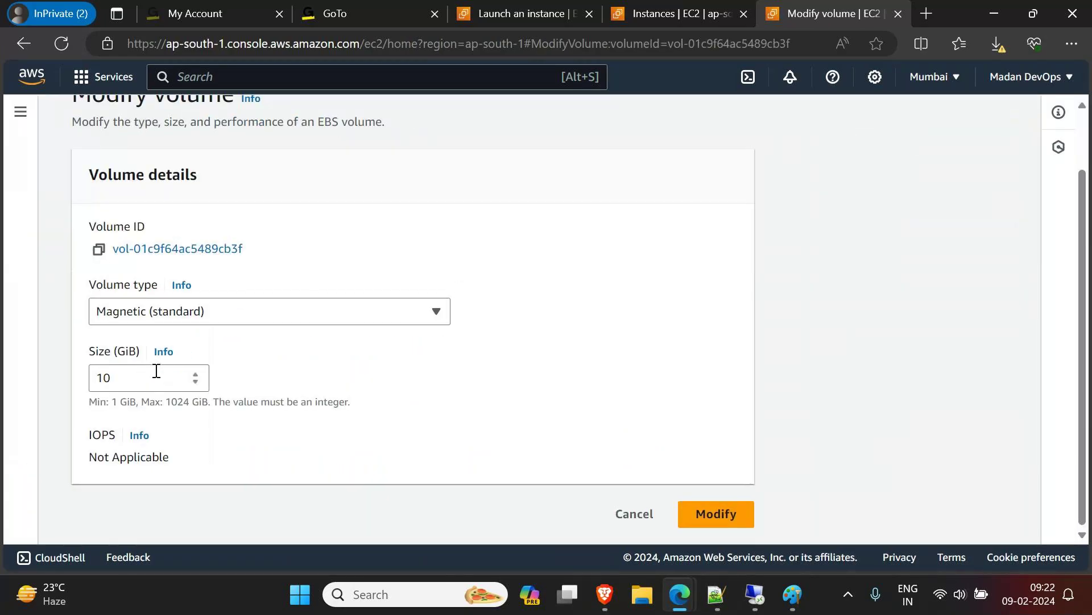
left_click(138, 386)
key("BackSpace")
type("5")
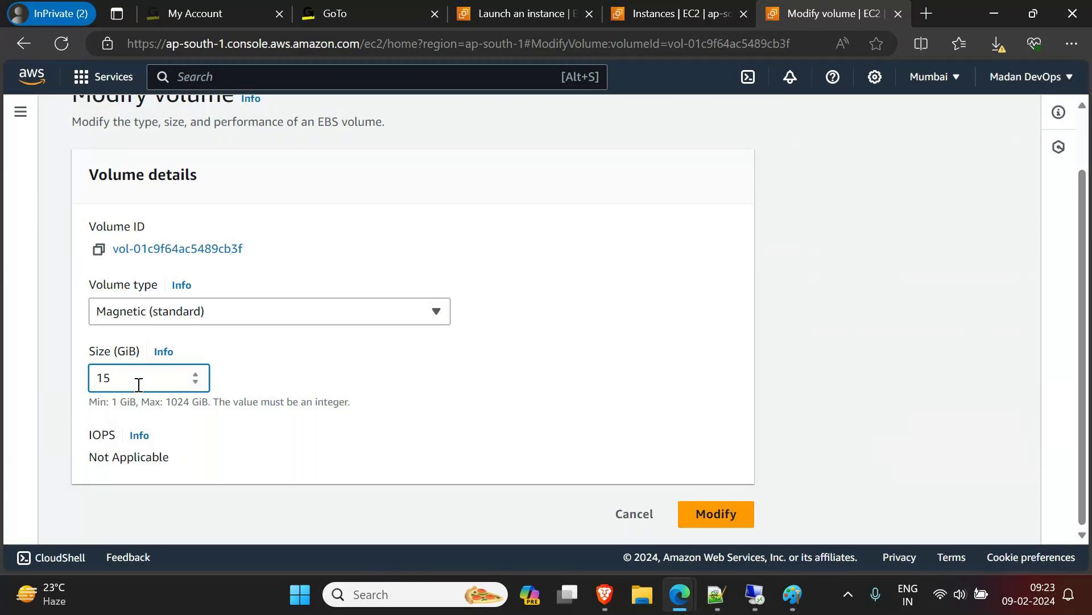
Try to reduce the volume's size to 9 GiB in the modification form
key("BackSpace")
key("BackSpace")
type("0")
key("BackSpace")
type("9")
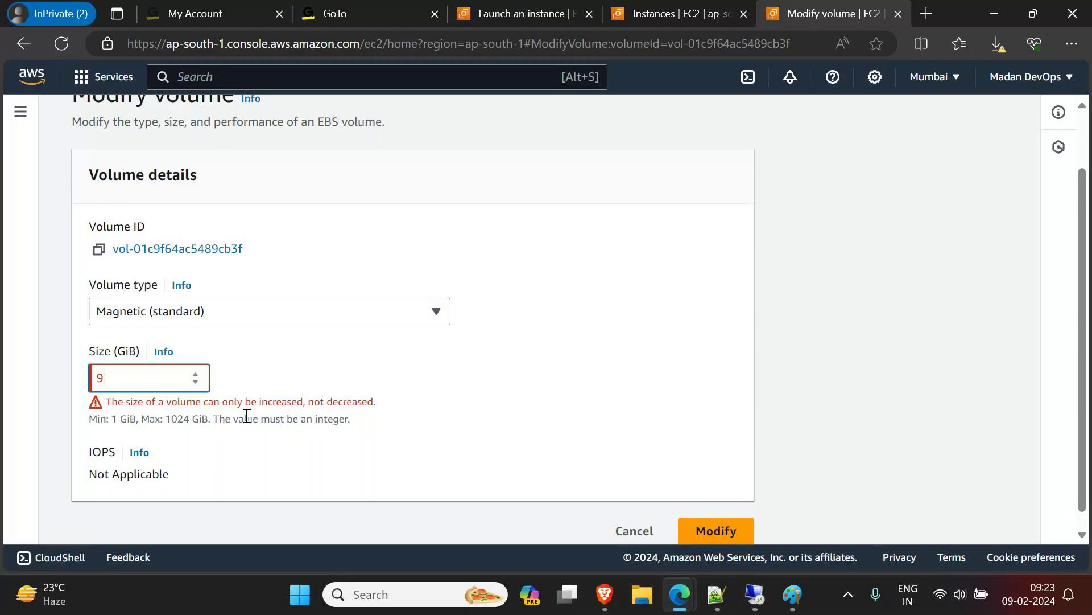
Set the volume's size to 15 GiB, submit the modification and confirm it
key("BackSpace")
type("0")
key("BackSpace")
type("15")
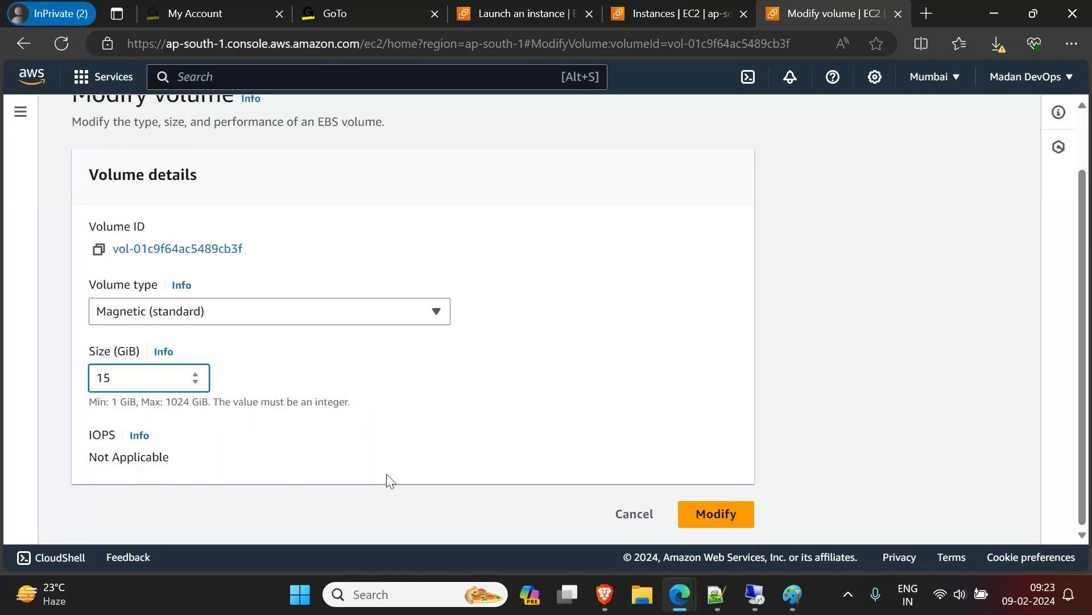
left_click(714, 515)
left_click(773, 471)
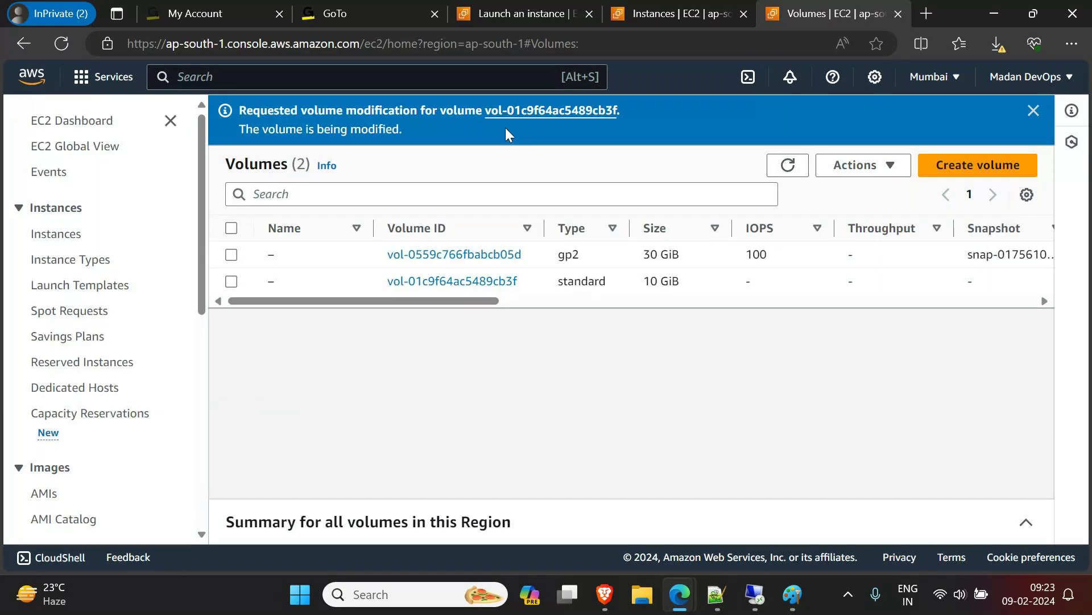
Widen the Volume state column in the volumes list to show the full modification status
left_click_drag(429, 305, 698, 311)
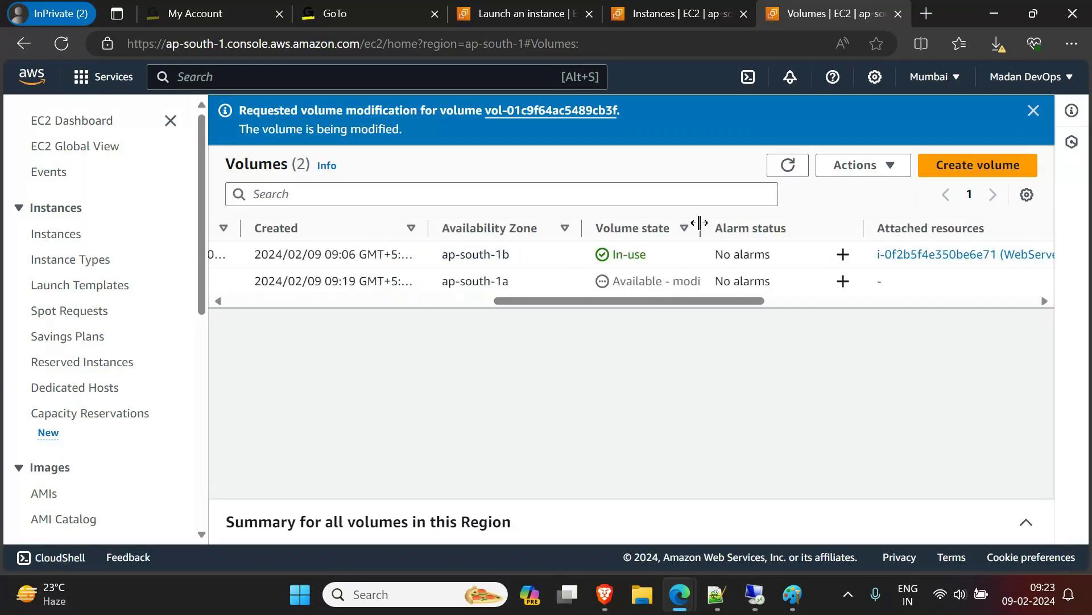
left_click_drag(701, 228, 798, 229)
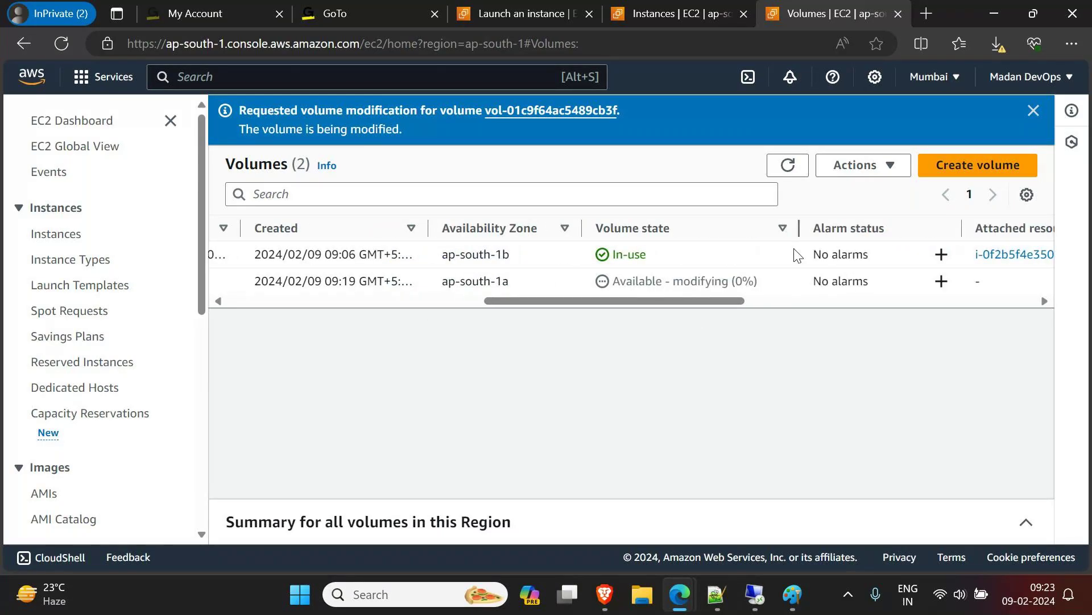
Refresh the volumes list and select the 15 GiB standard volume to review its details and available actions
left_click(788, 166)
left_click_drag(672, 301, 471, 307)
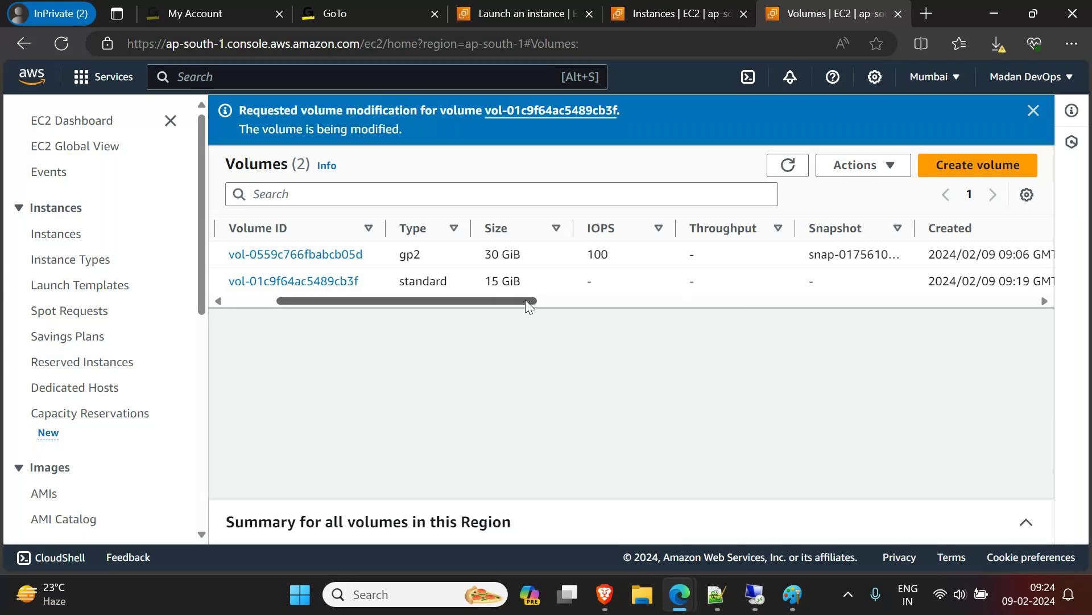
left_click_drag(523, 300, 437, 311)
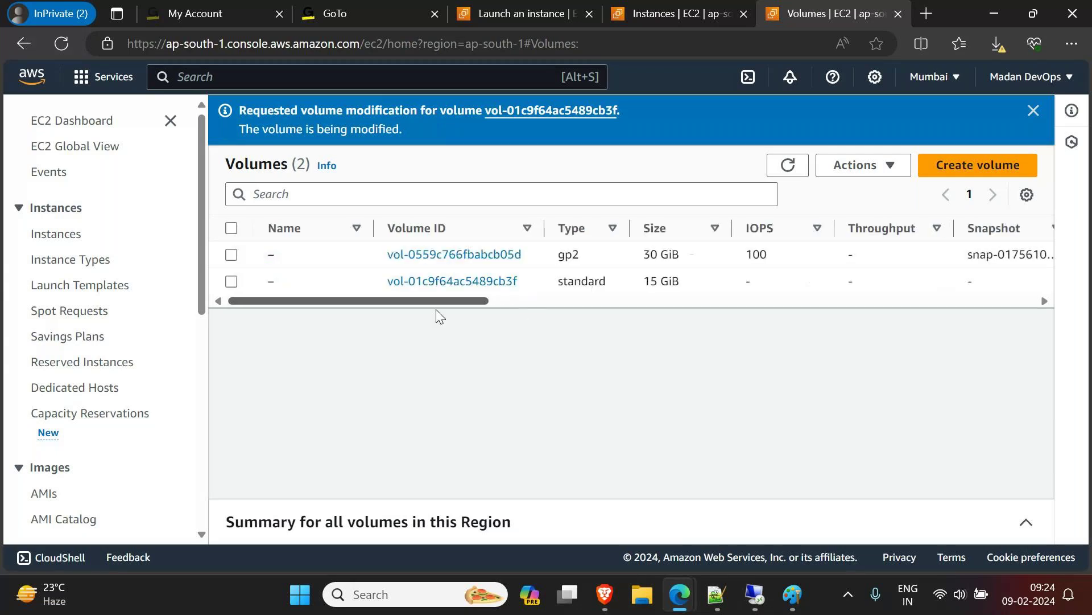
left_click(231, 281)
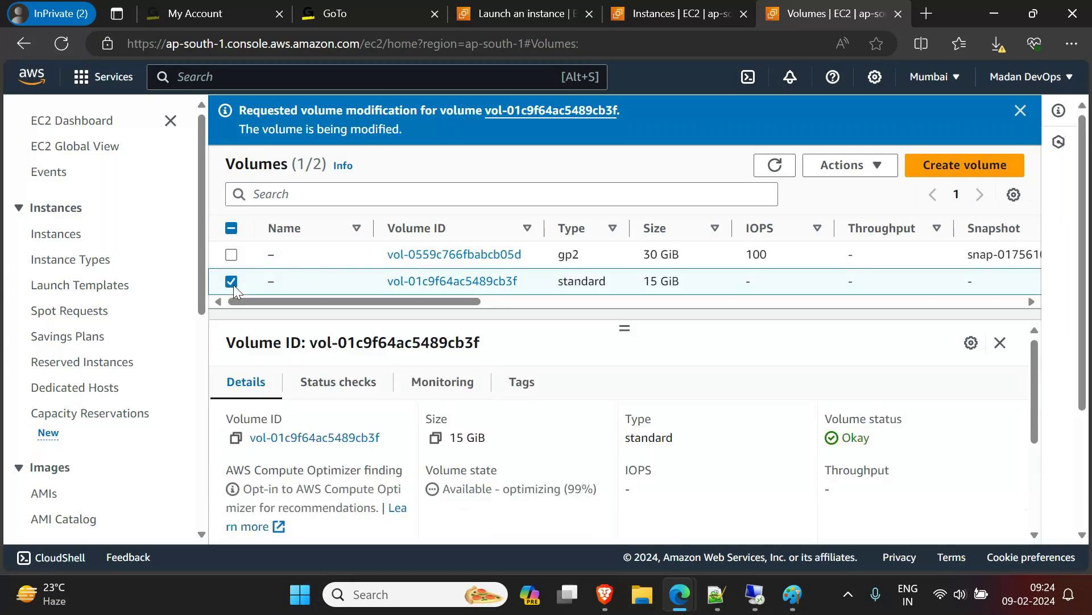
left_click(847, 169)
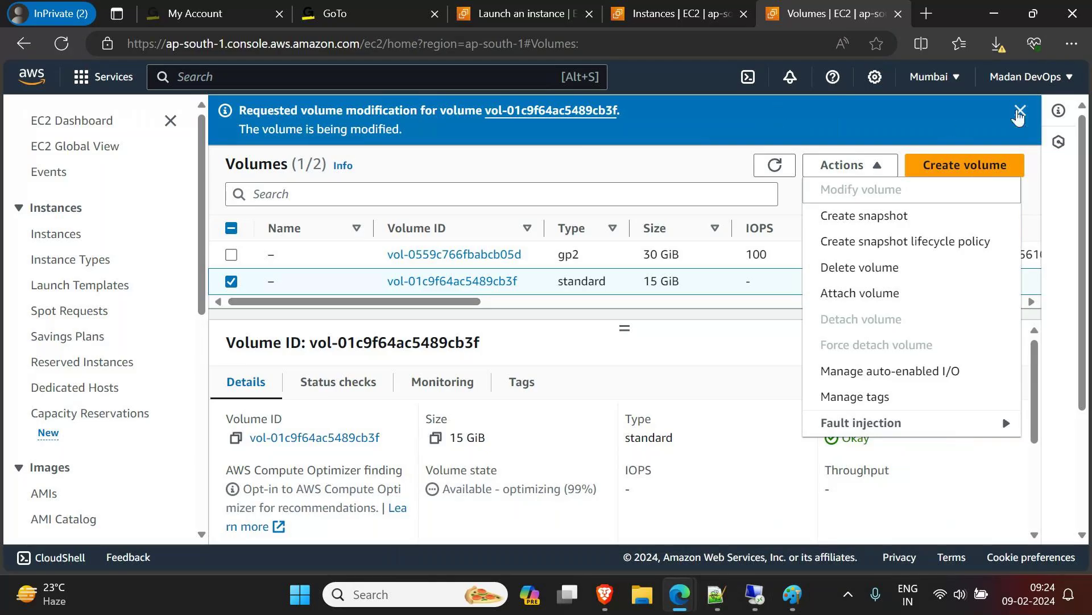
left_click(1019, 111)
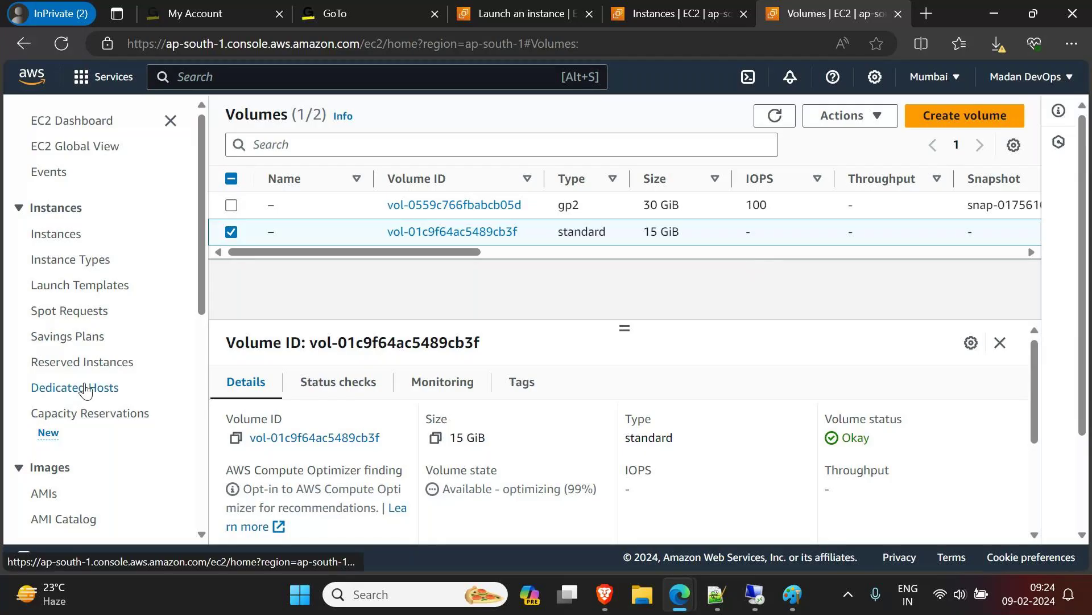
scroll(91, 392, "down", 8)
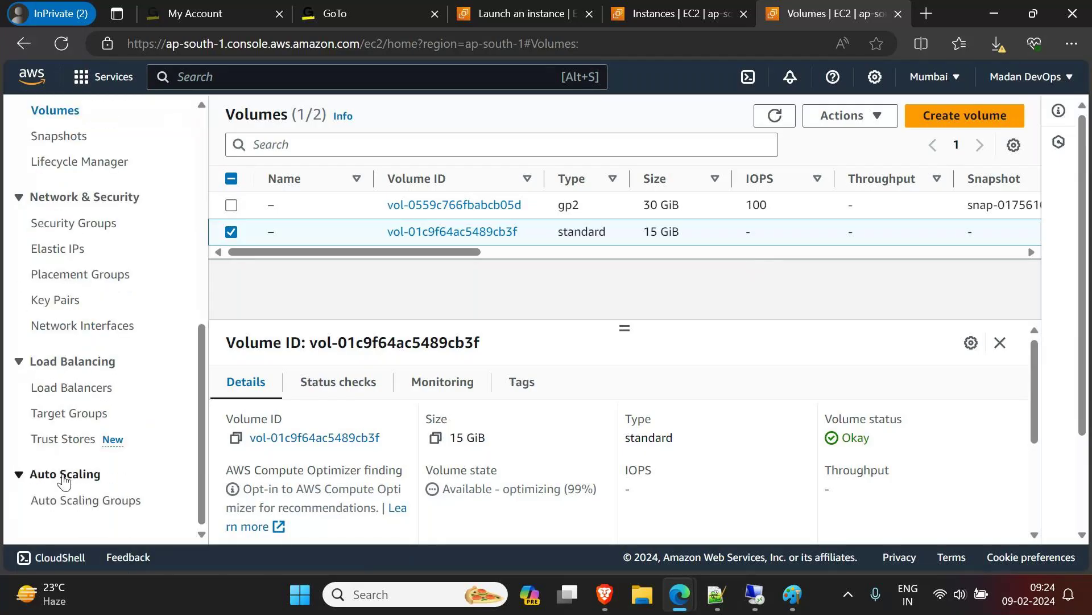
Examine the protected resources of AWS Backup, reached from the Storage services in a duplicate tab, and close that tab
right_click(811, 27)
left_click(887, 118)
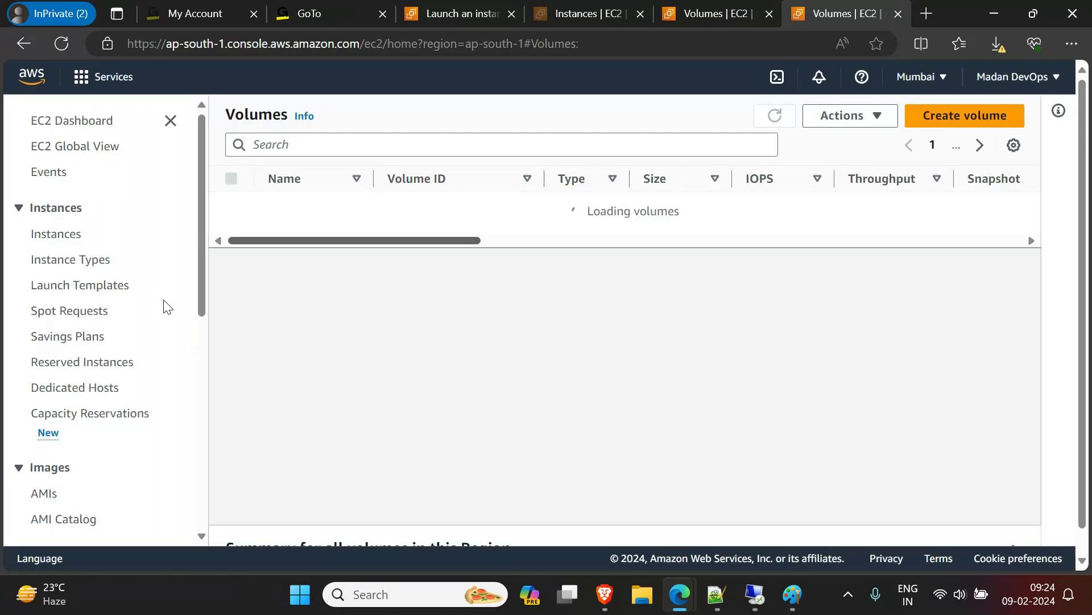
left_click(108, 76)
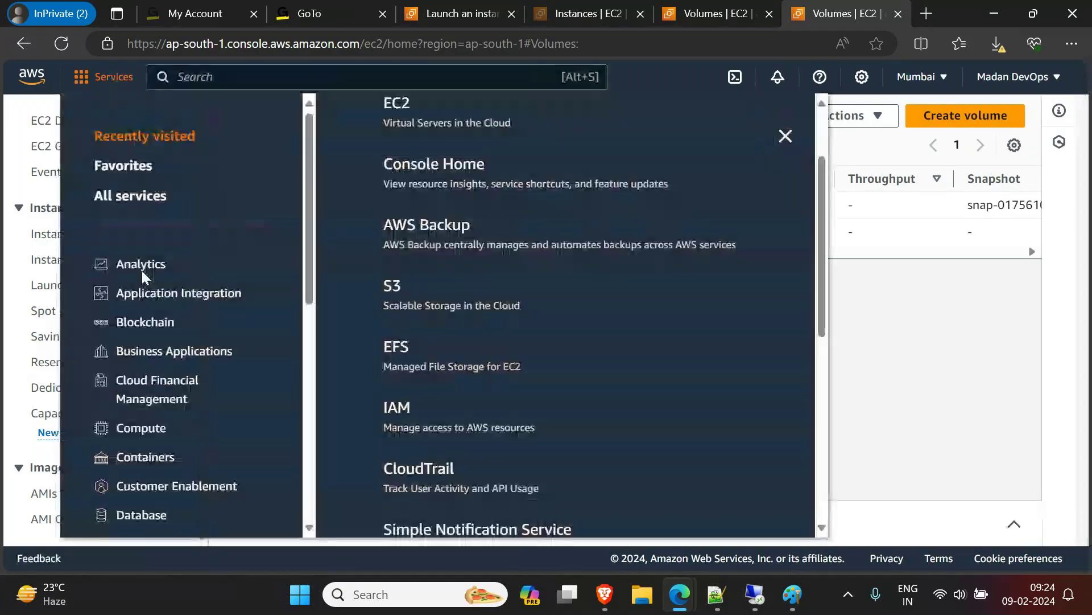
scroll(145, 296, "down", 9)
left_click(137, 493)
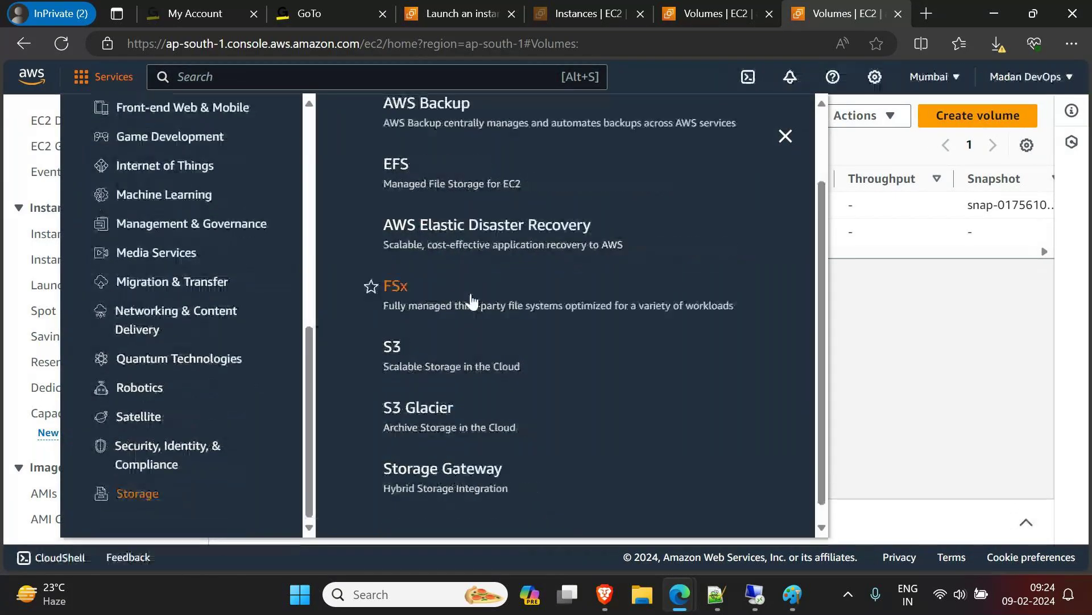
scroll(471, 300, "up", 2)
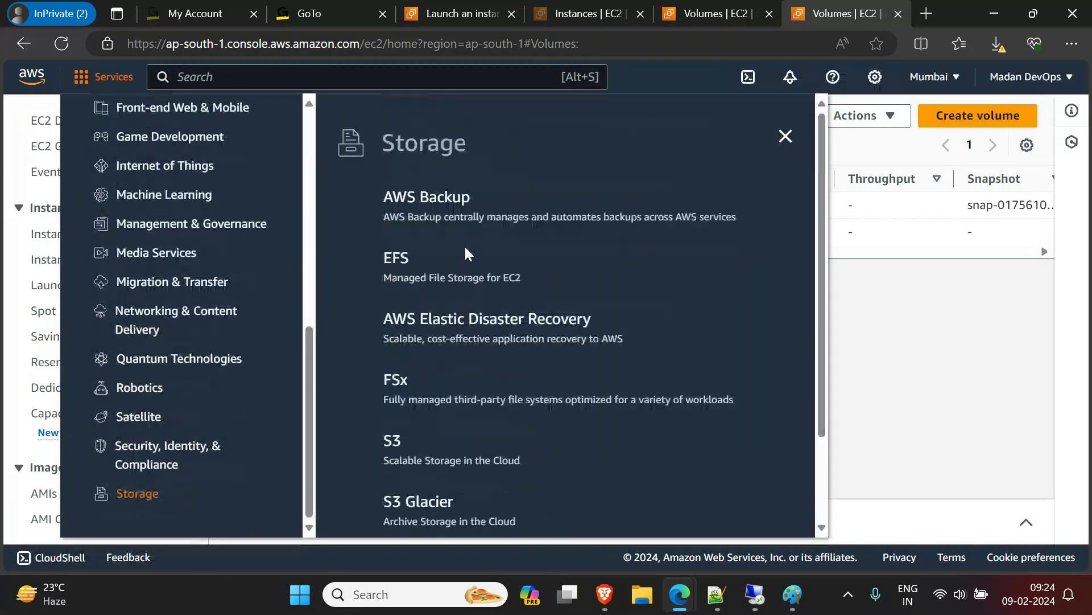
left_click(462, 202)
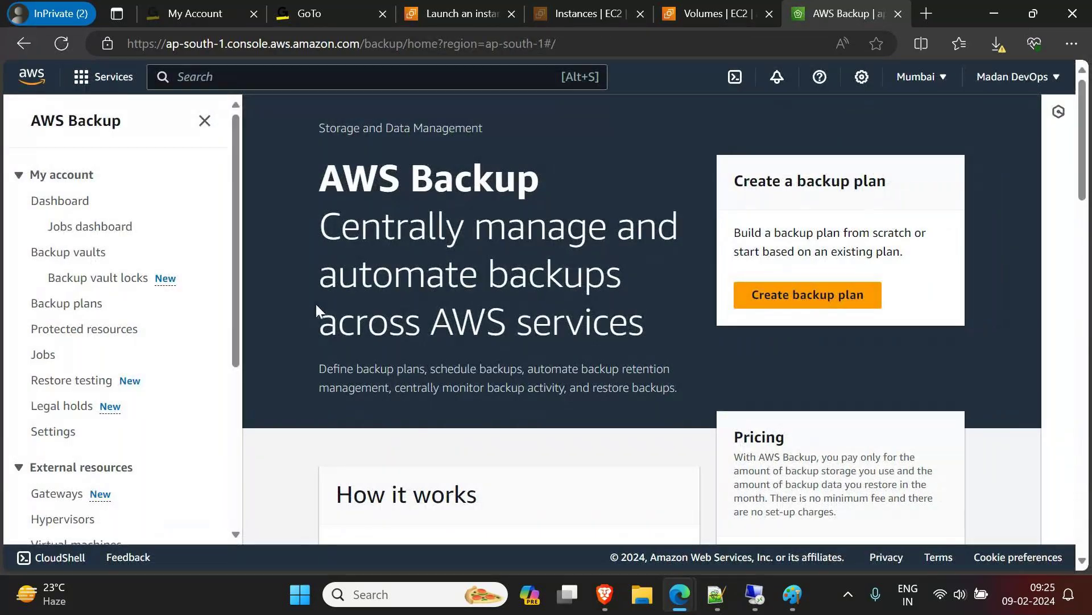
left_click(72, 326)
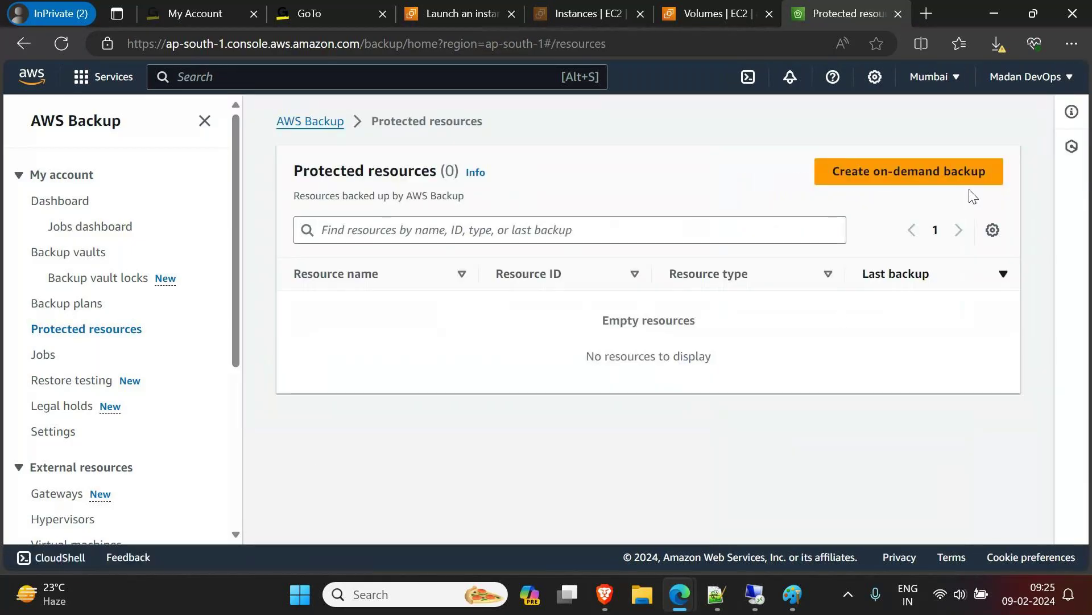
left_click(897, 14)
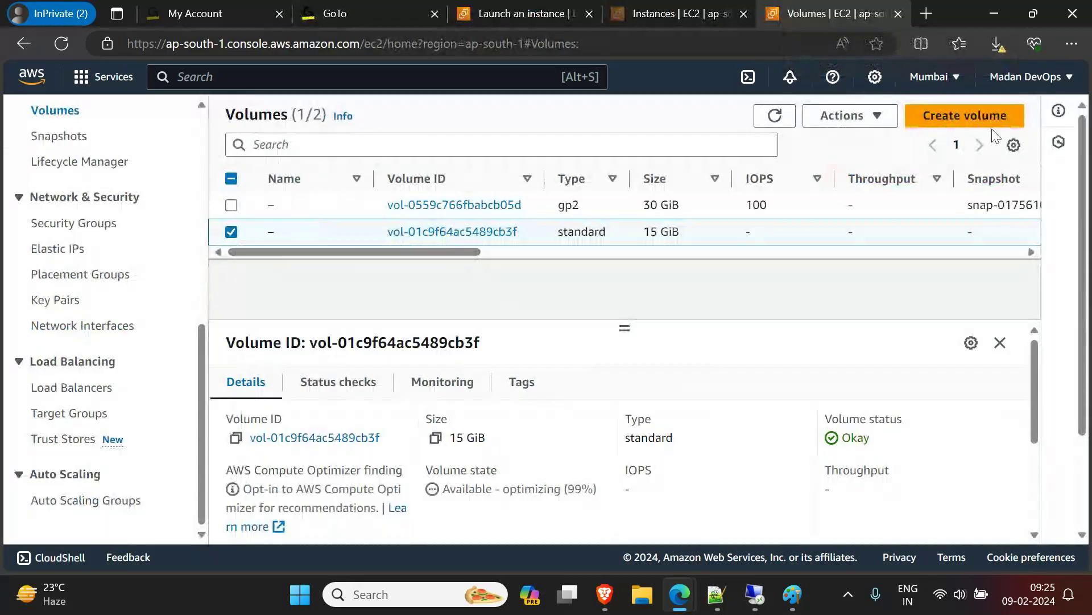
Delete the selected 15 GiB volume and confirm the deletion
left_click(875, 118)
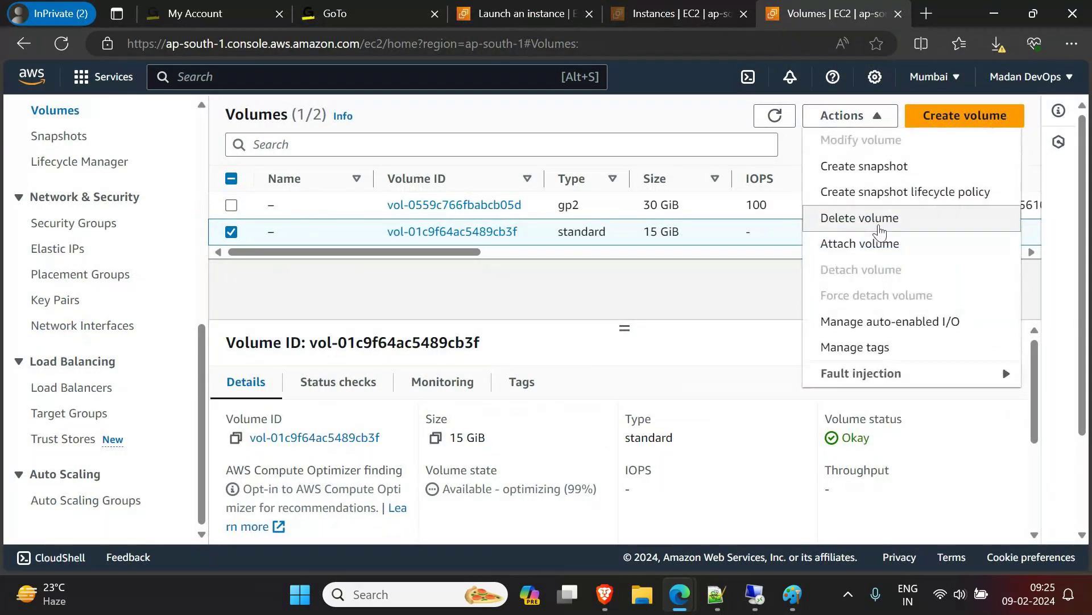
left_click(885, 222)
left_click(844, 412)
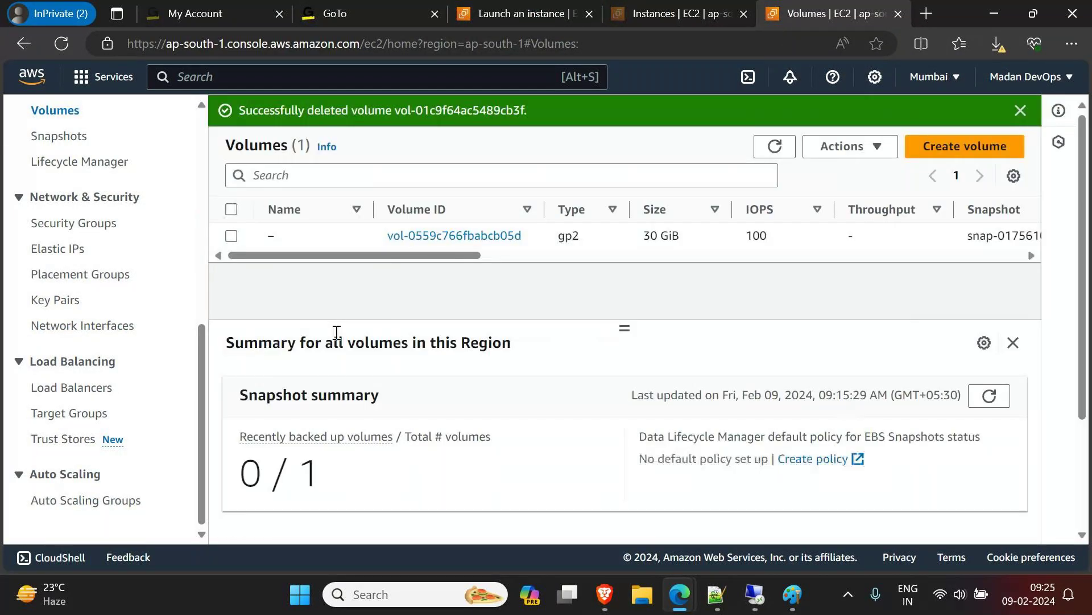
Start creating a new volume with type Magnetic (standard) and a size of 10 GiB
left_click(964, 145)
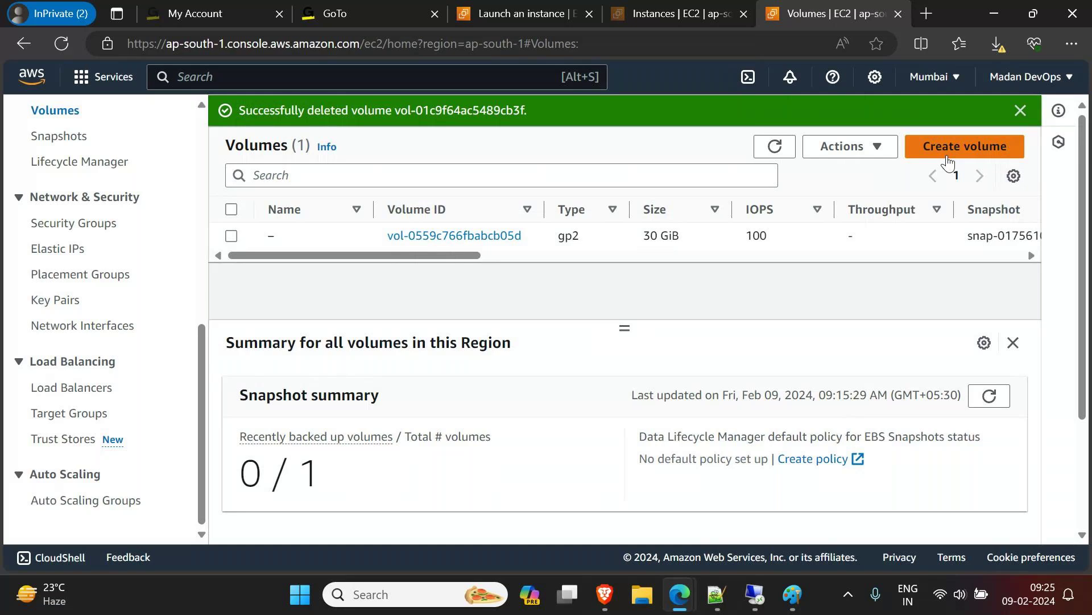
left_click(310, 325)
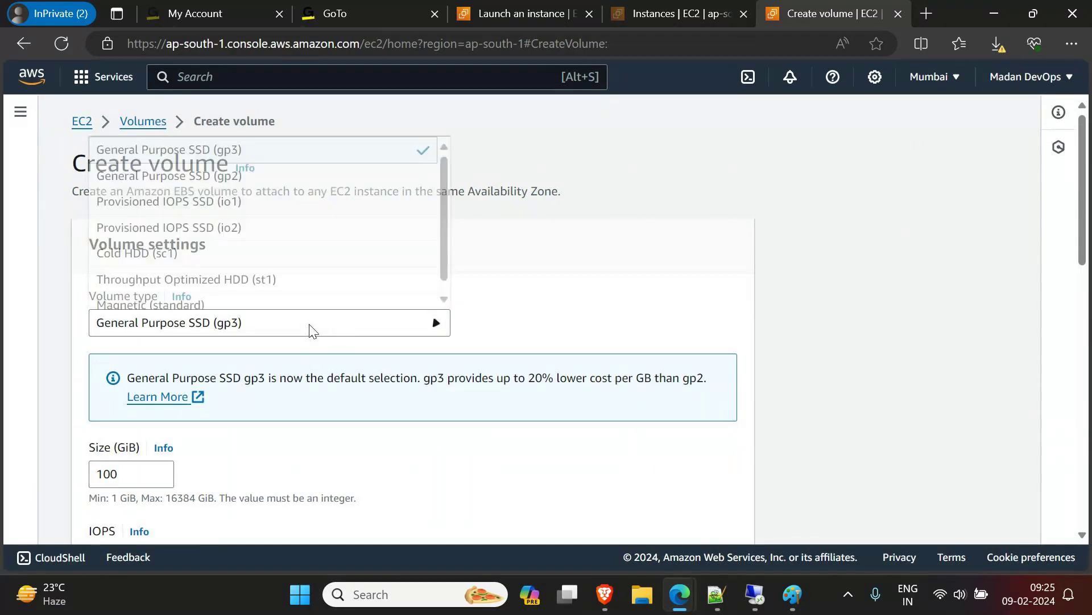
left_click(194, 305)
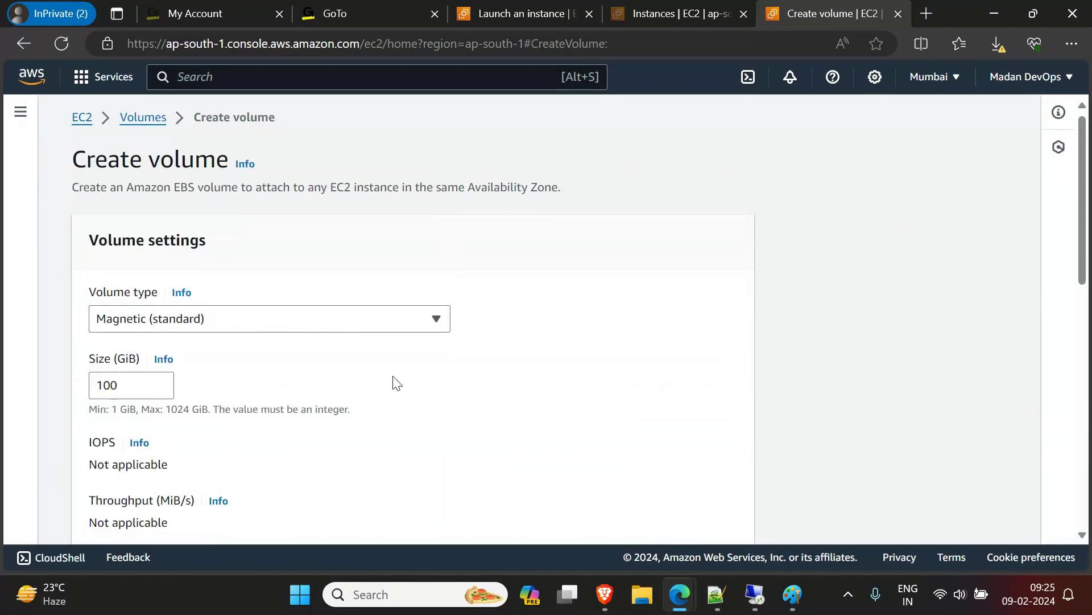
scroll(78, 305, "down", 2)
left_click(148, 260)
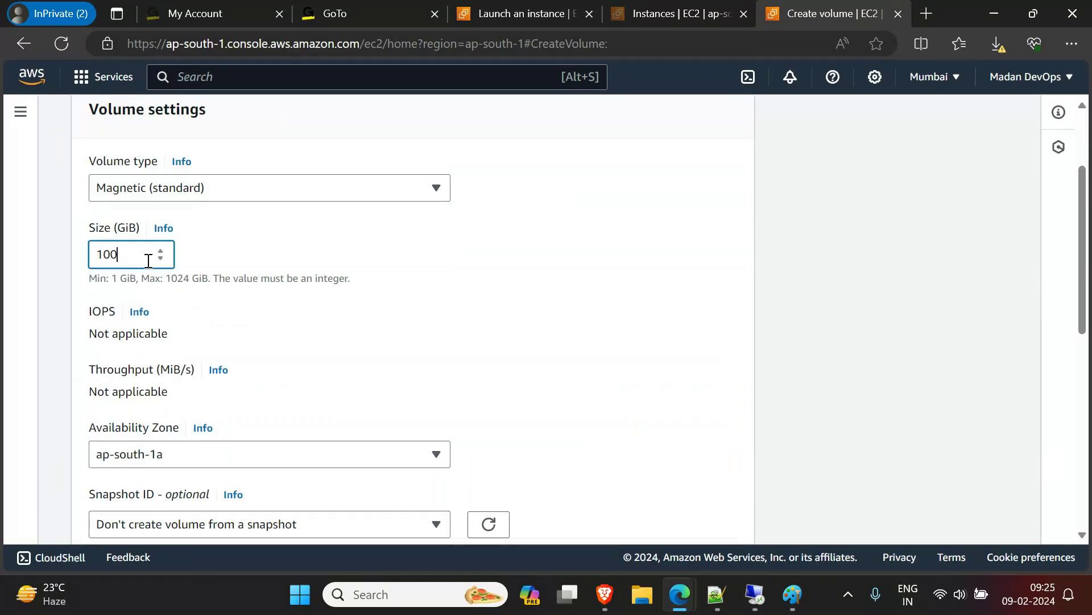
key("BackSpace")
scroll(462, 299, "down", 1)
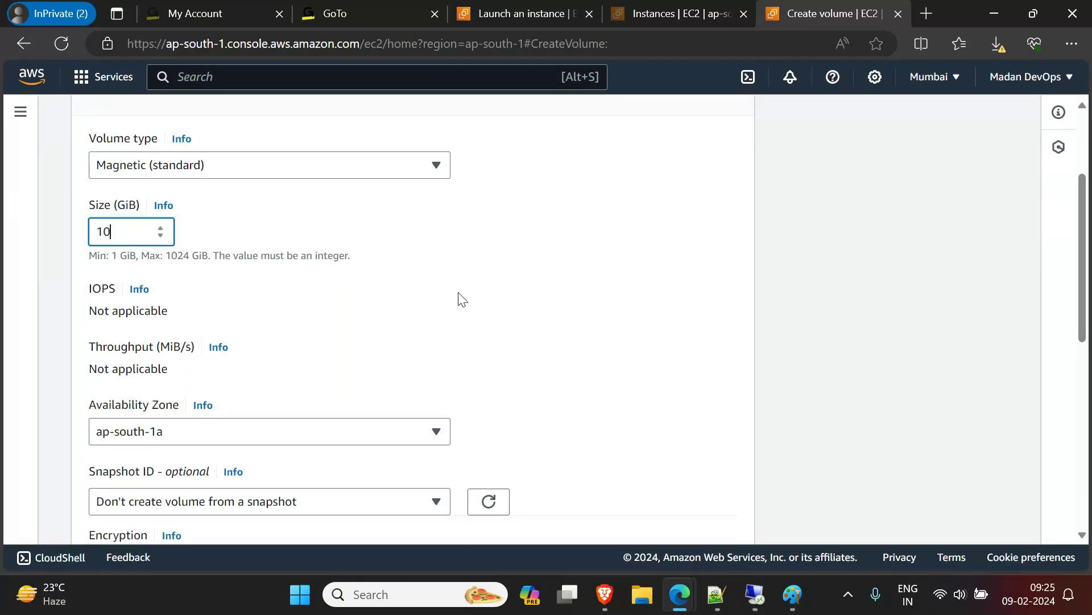
Set the new volume's Availability Zone to ap-south-1b
scroll(462, 299, "down", 3)
left_click(305, 255)
left_click(191, 335)
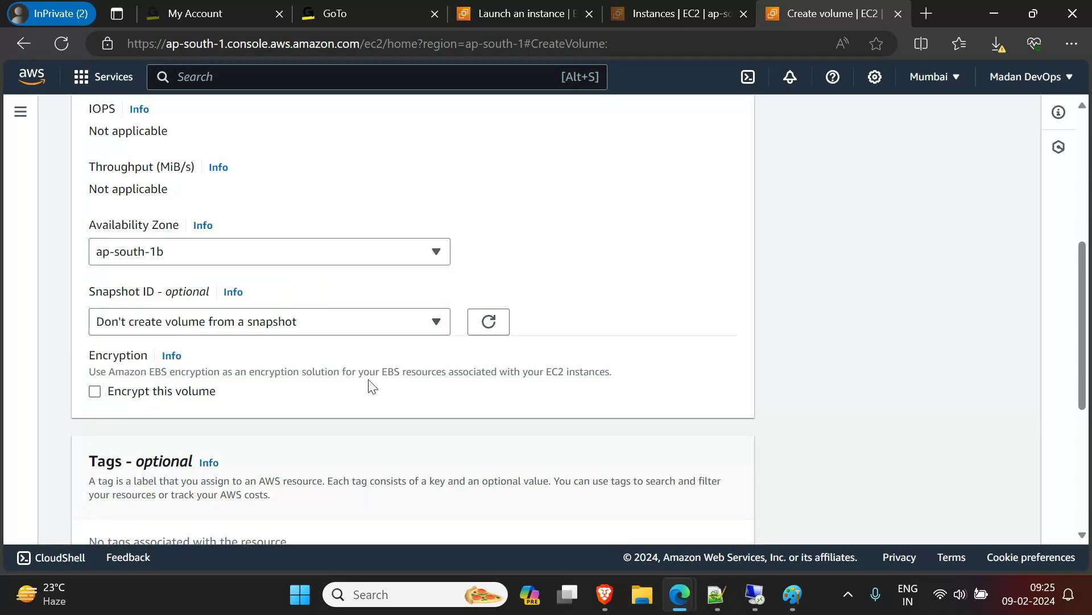
Add a tag to the new volume with key Name and value WebServer Volume
scroll(371, 385, "down", 5)
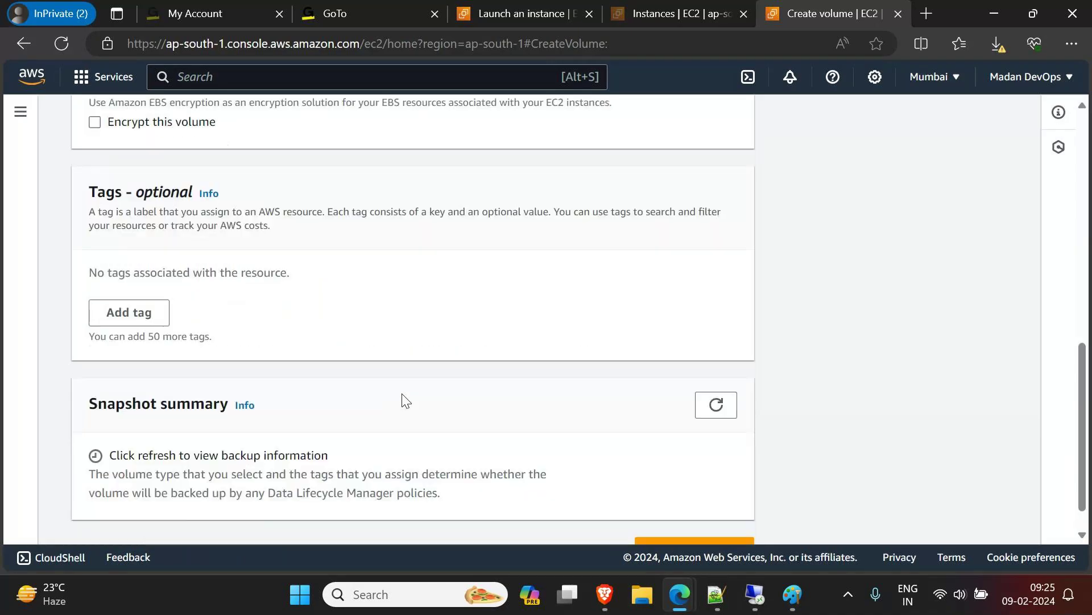
left_click(129, 277)
type("NAme")
key("BackSpace")
key("BackSpace")
key("BackSpace")
type("ame")
left_click(390, 264)
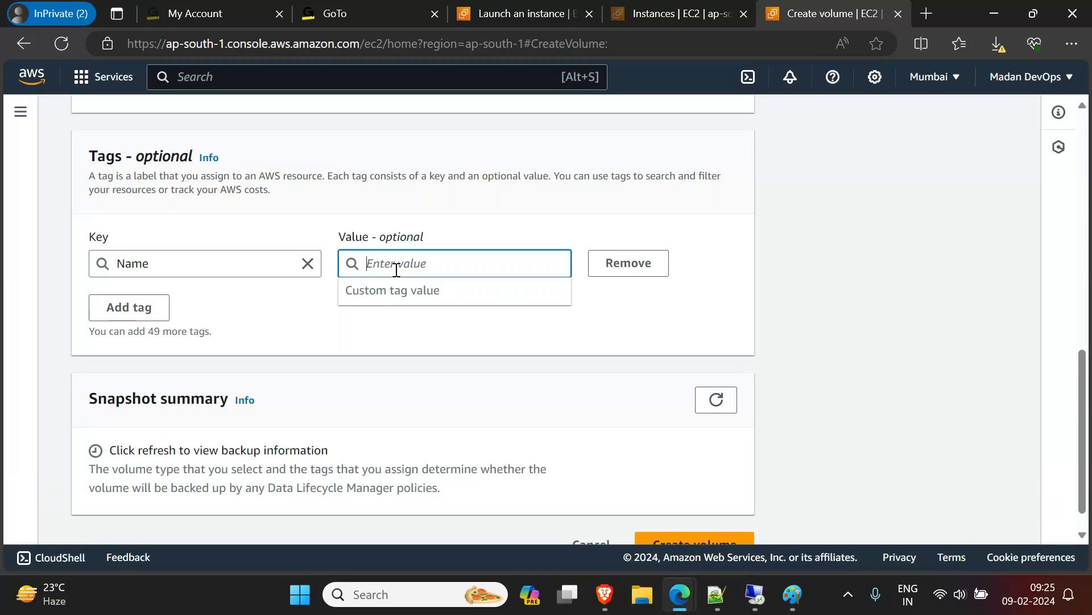
type("Web")
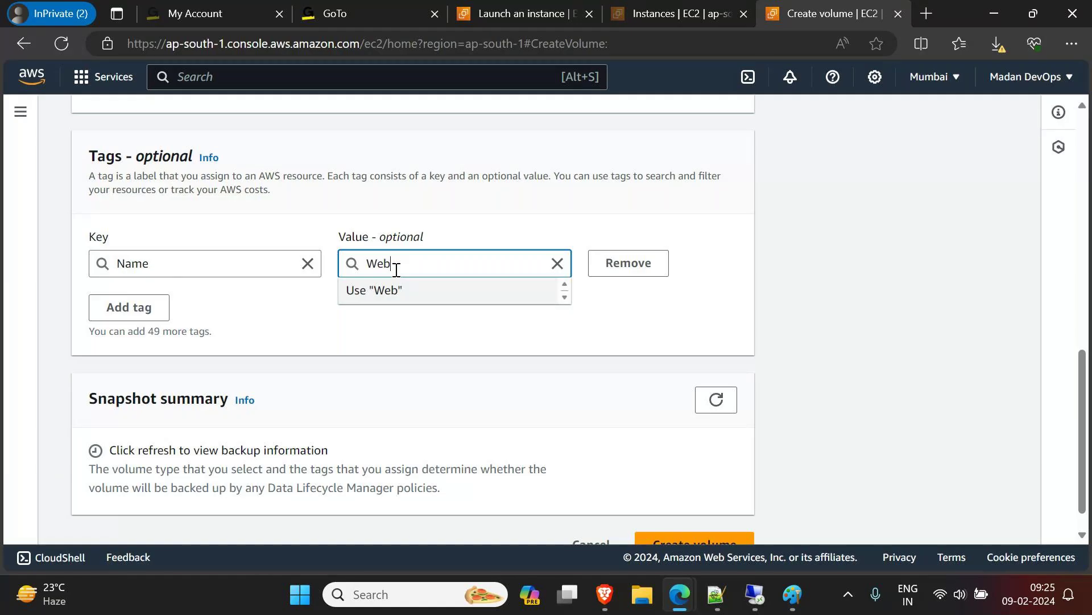
type("Server Voum")
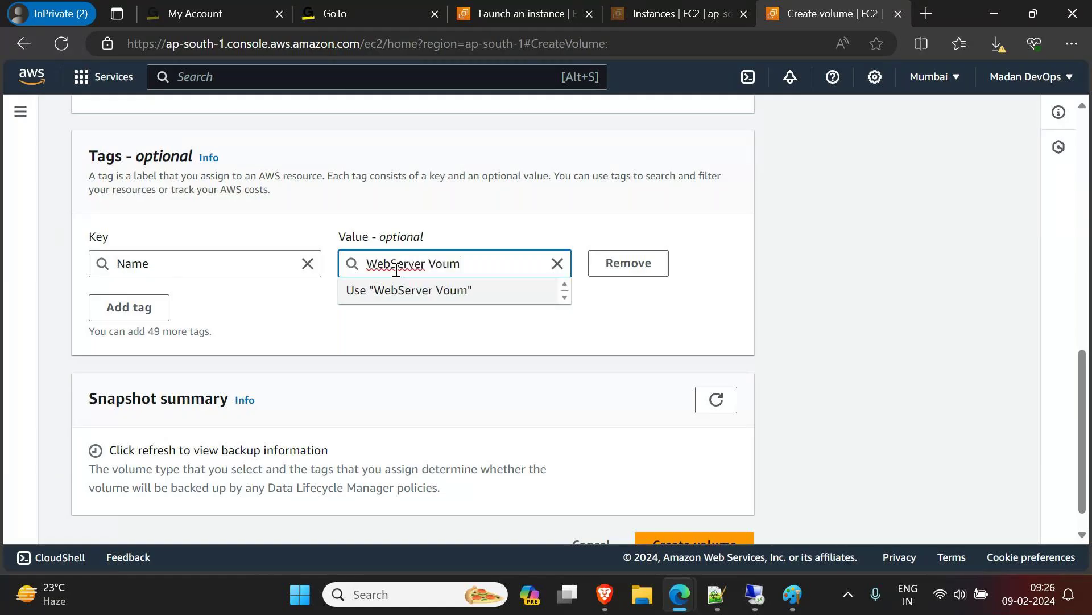
key("BackSpace")
key("BackSpace")
type("lume")
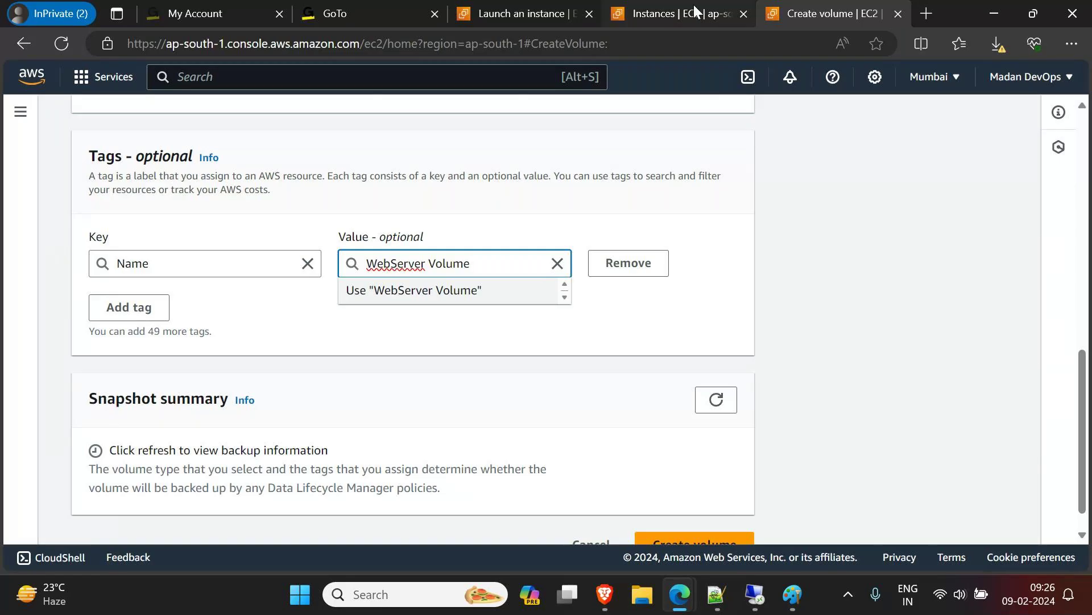
Check the WebServer instance's name in the instances list and return to the volume creation form
left_click(695, 13)
left_click_drag(446, 292, 294, 286)
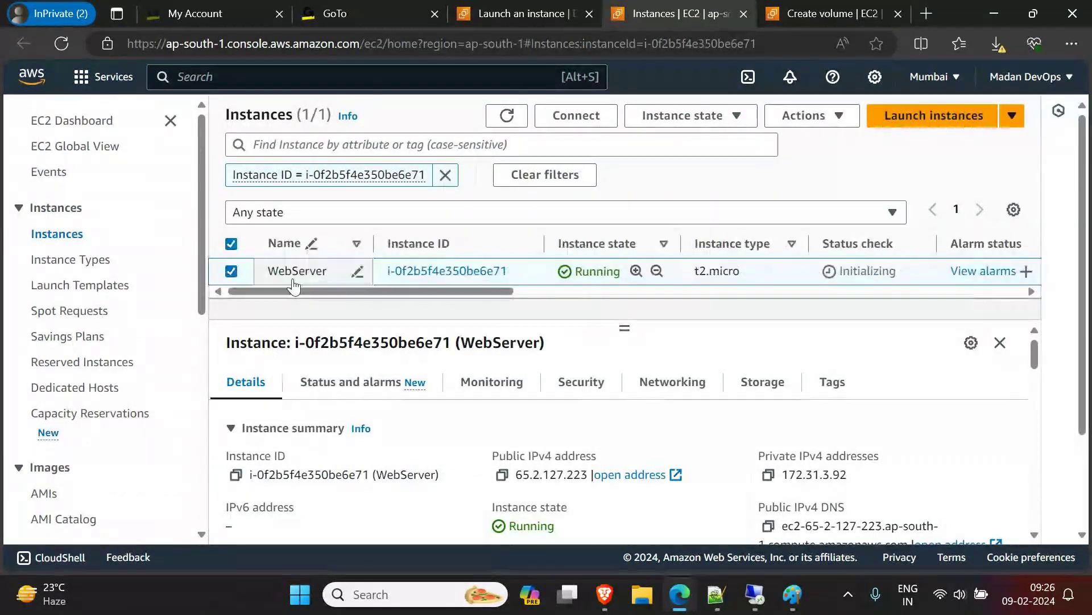
left_click(802, 12)
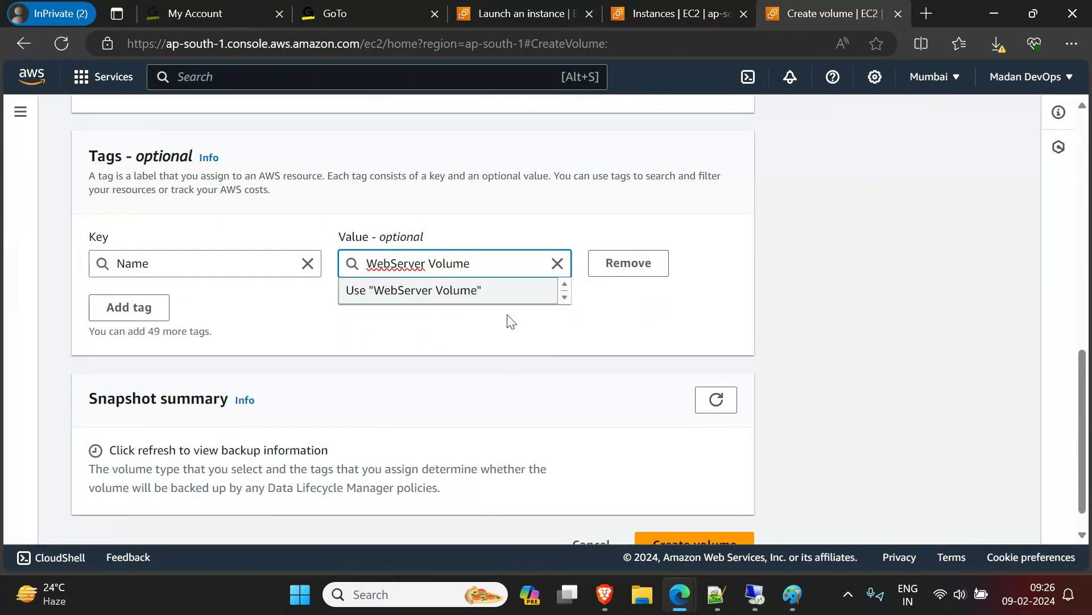
Create the tagged volume, check its Availability Zone and state in the volumes list, and refresh the list
scroll(511, 321, "down", 1)
left_click(712, 519)
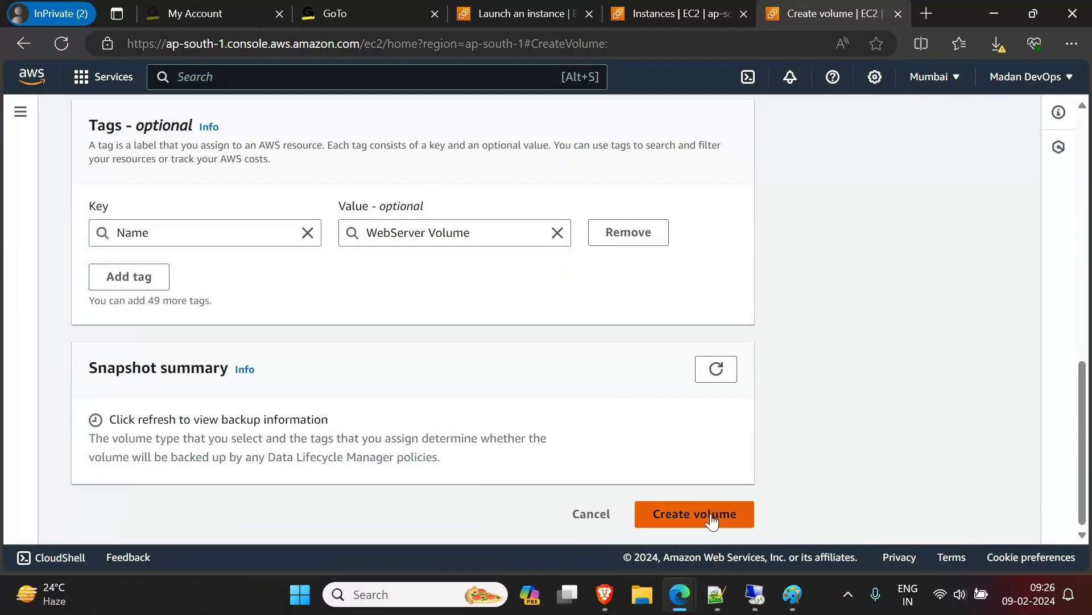
left_click(711, 515)
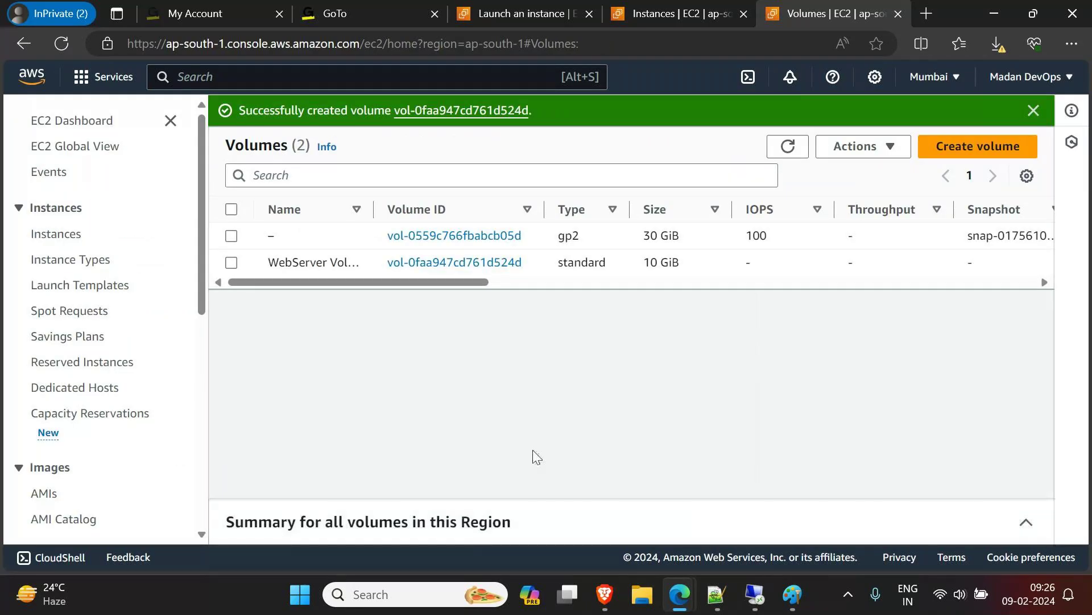
left_click_drag(464, 282, 676, 283)
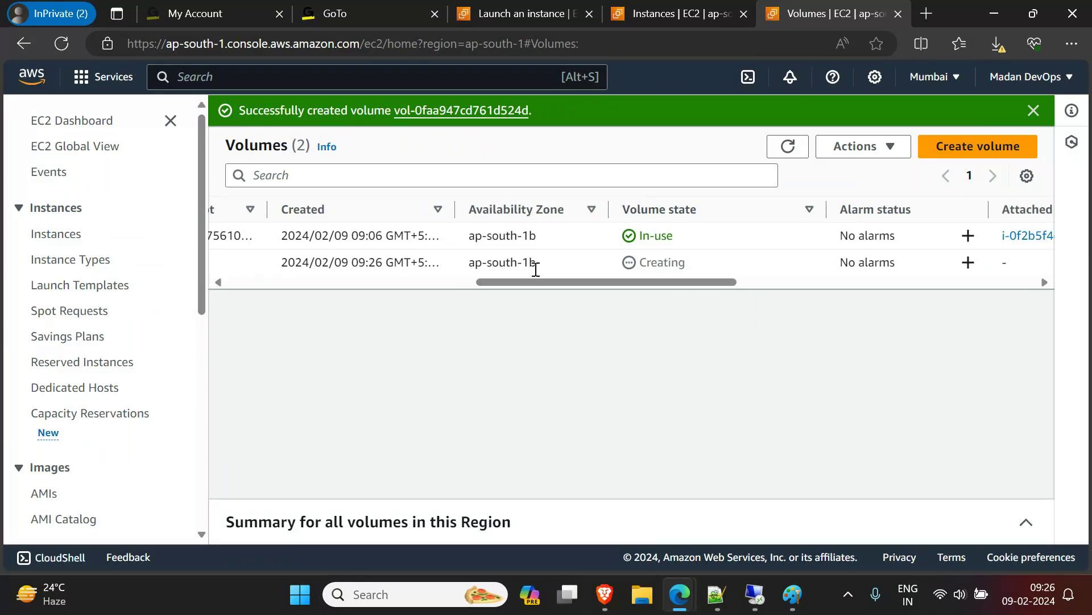
left_click(804, 145)
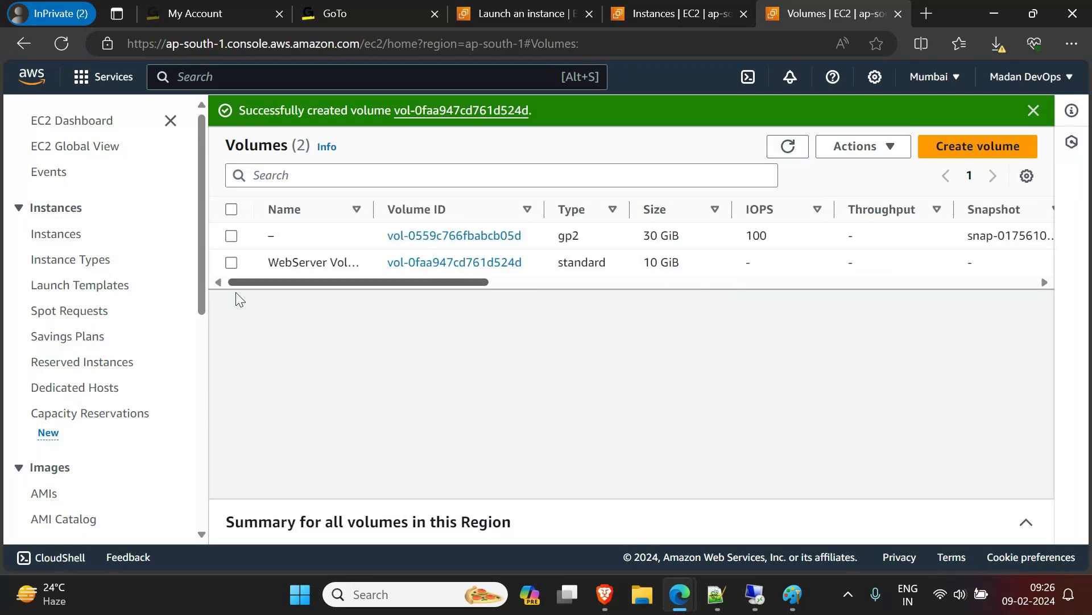
Attach the WebServer Volume to the running WebServer instance with device name xvdf
left_click(231, 265)
left_click(848, 147)
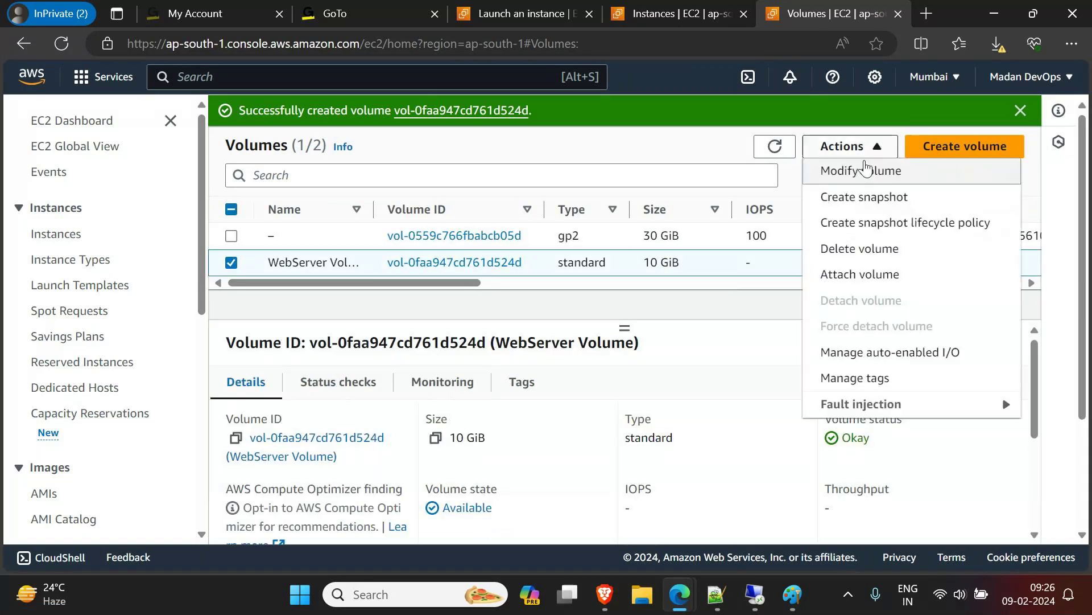
left_click(882, 274)
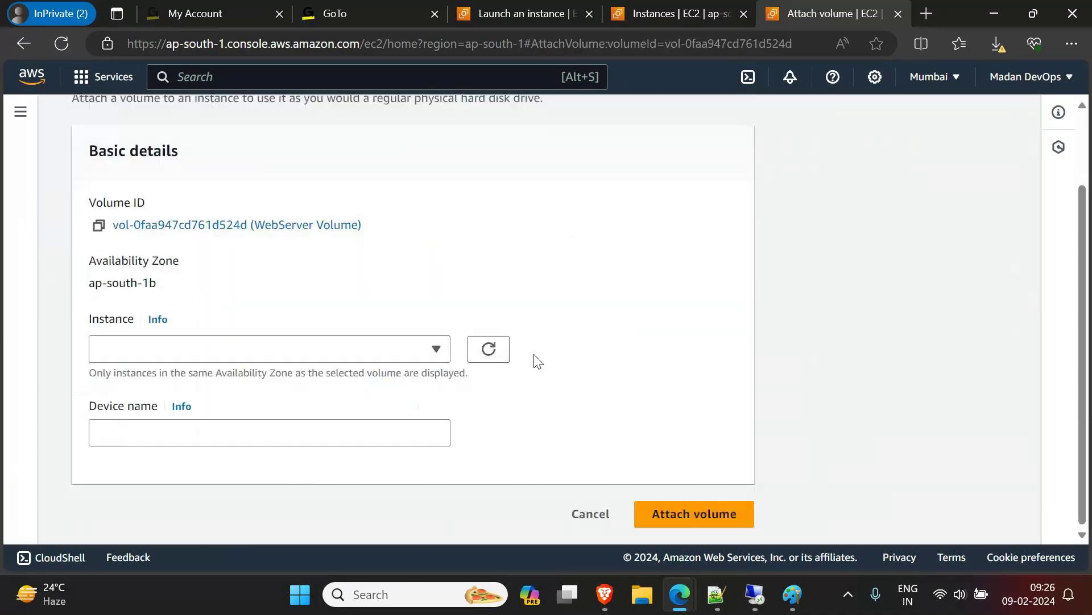
left_click(354, 354)
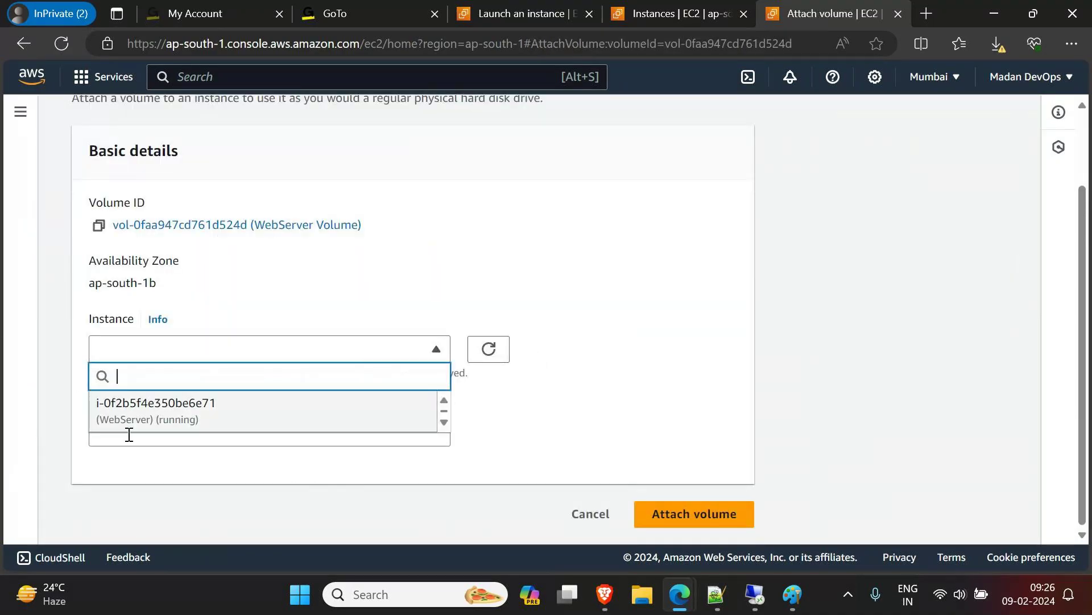
left_click(213, 421)
scroll(704, 340, "down", 1)
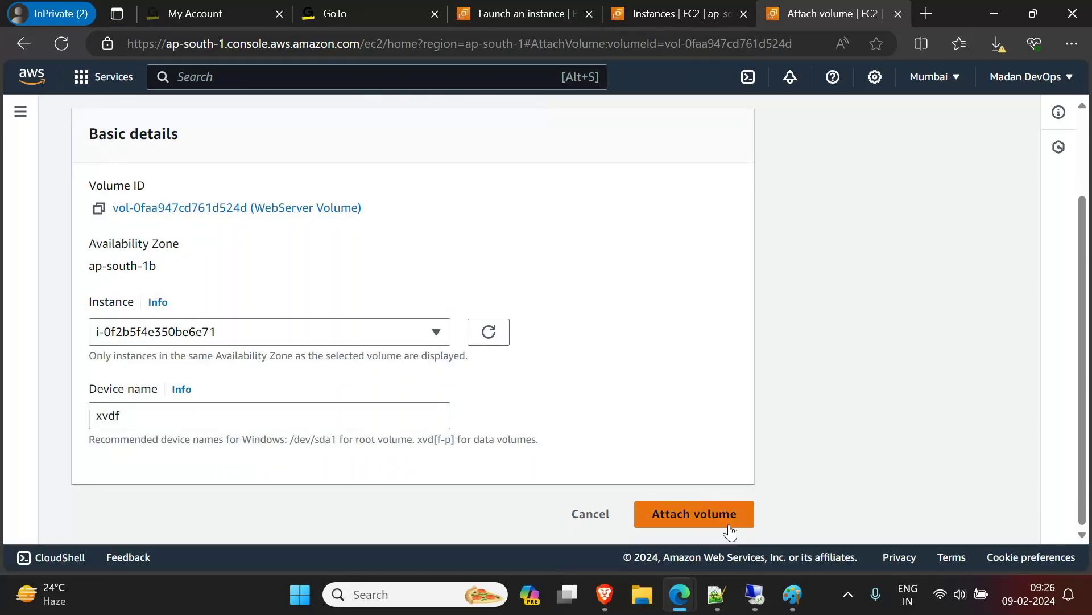
left_click(732, 529)
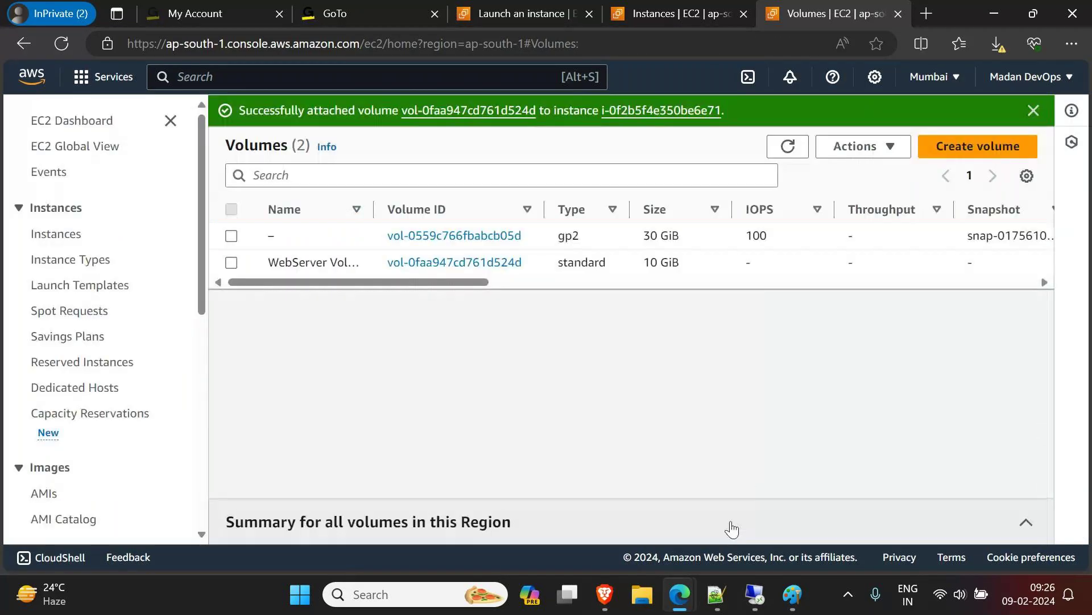
Check the volumes' state, and refresh and examine the block devices attached to the WebServer instance
left_click_drag(444, 278, 707, 286)
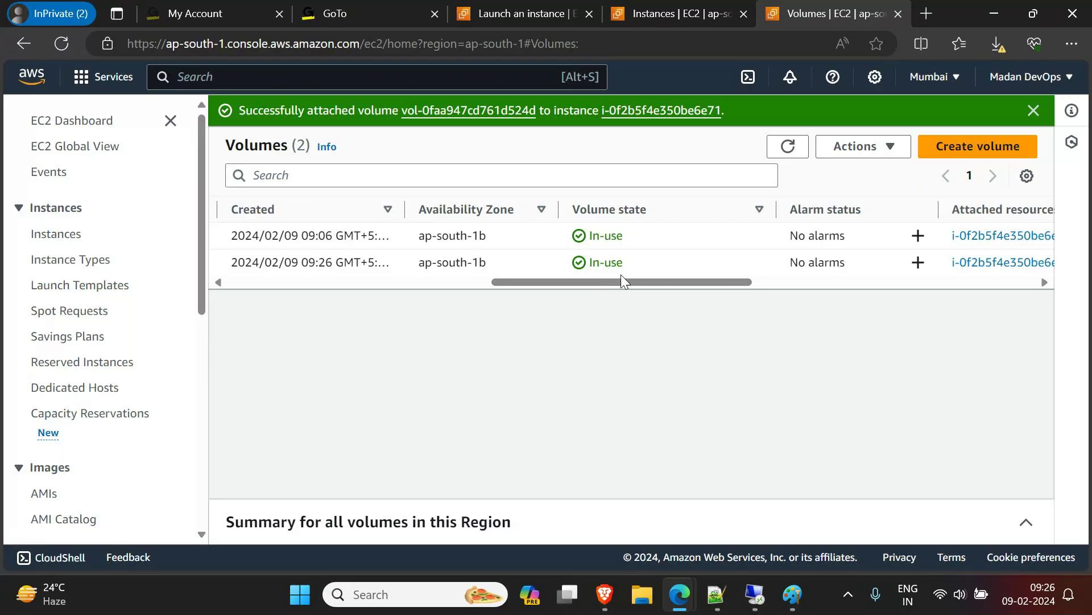
left_click(674, 12)
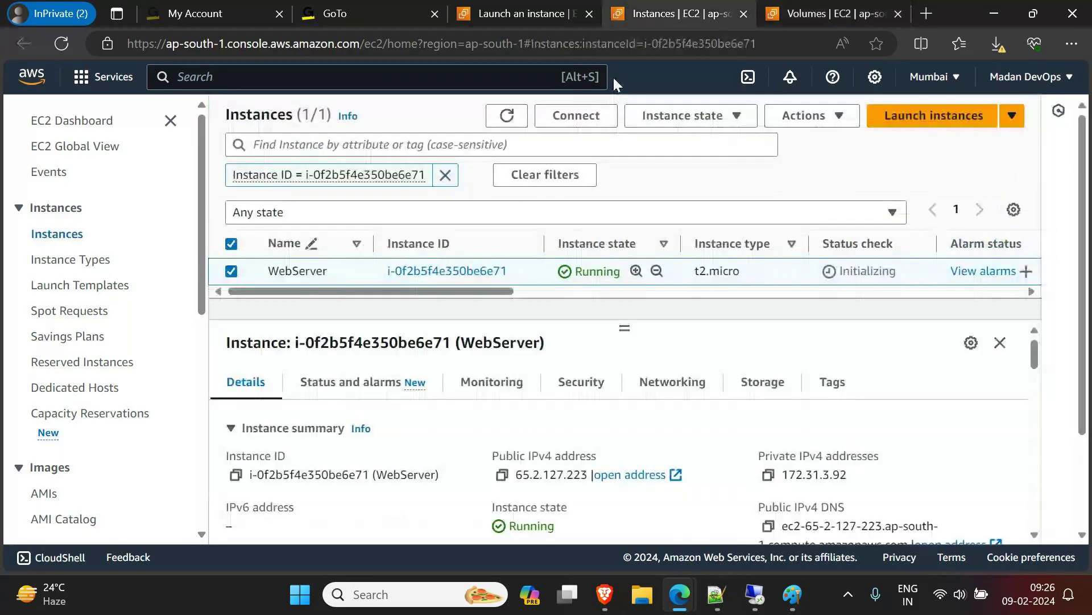
left_click(760, 382)
scroll(786, 444, "down", 2)
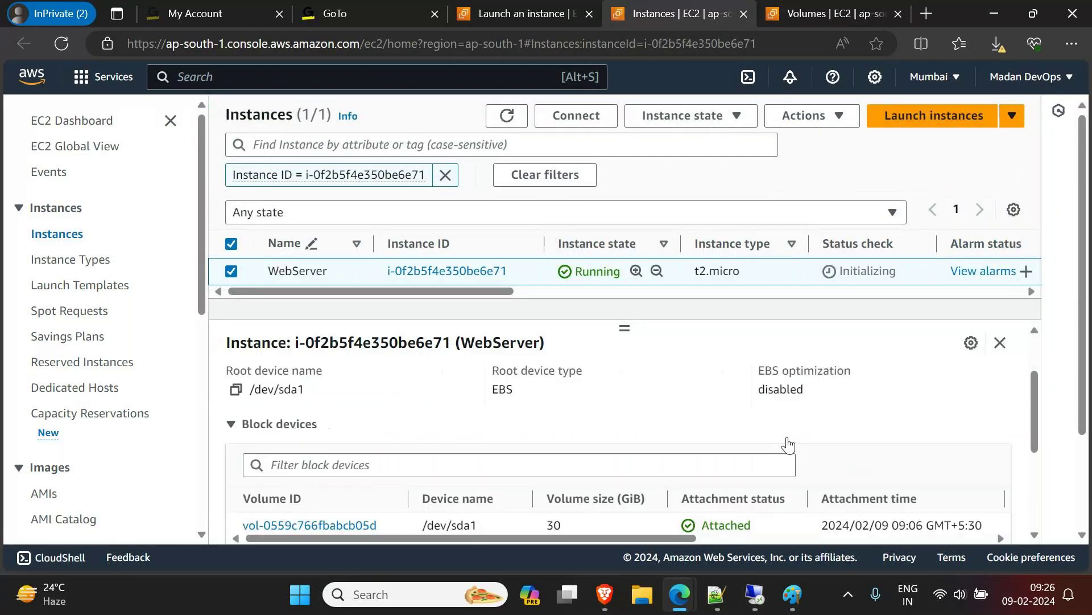
scroll(788, 444, "down", 1)
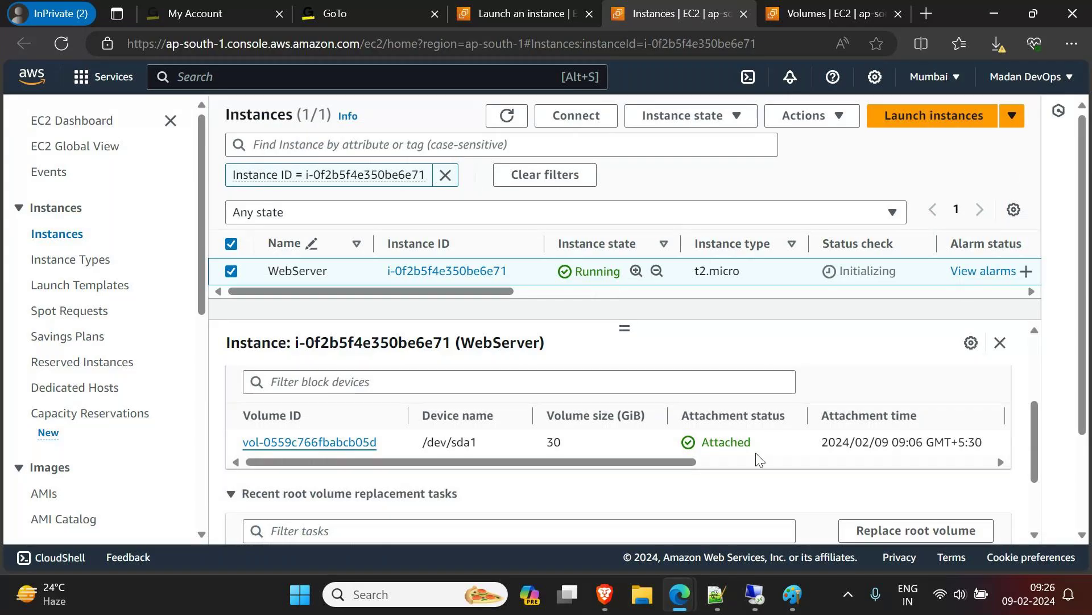
left_click(508, 123)
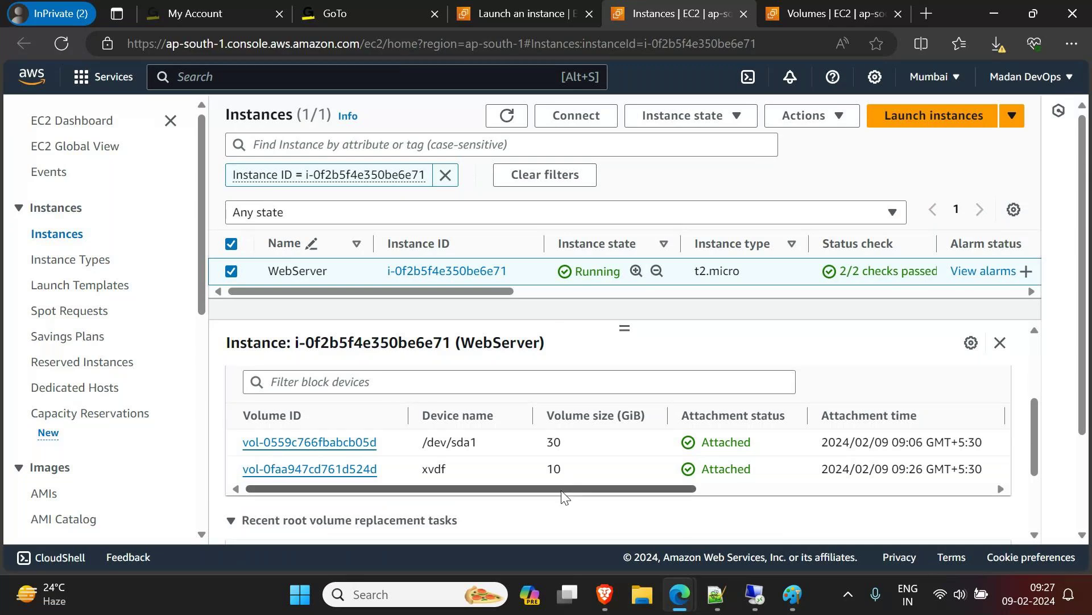
left_click_drag(563, 494, 610, 494)
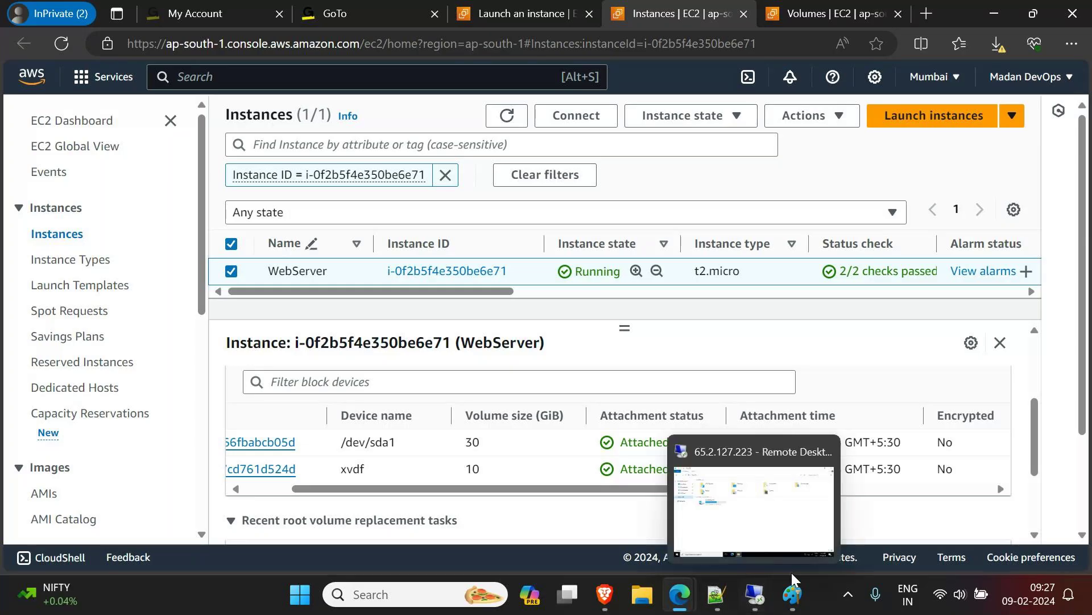
Switch to the Remote Desktop session and refresh This PC to check for the new drive
left_click(765, 608)
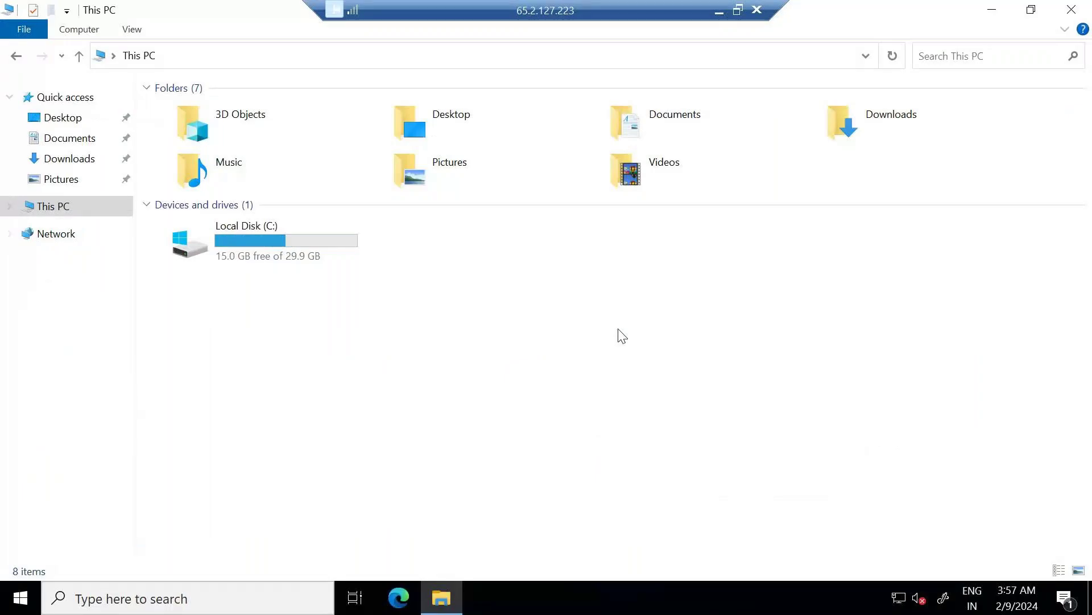
left_click(892, 56)
left_click(217, 593)
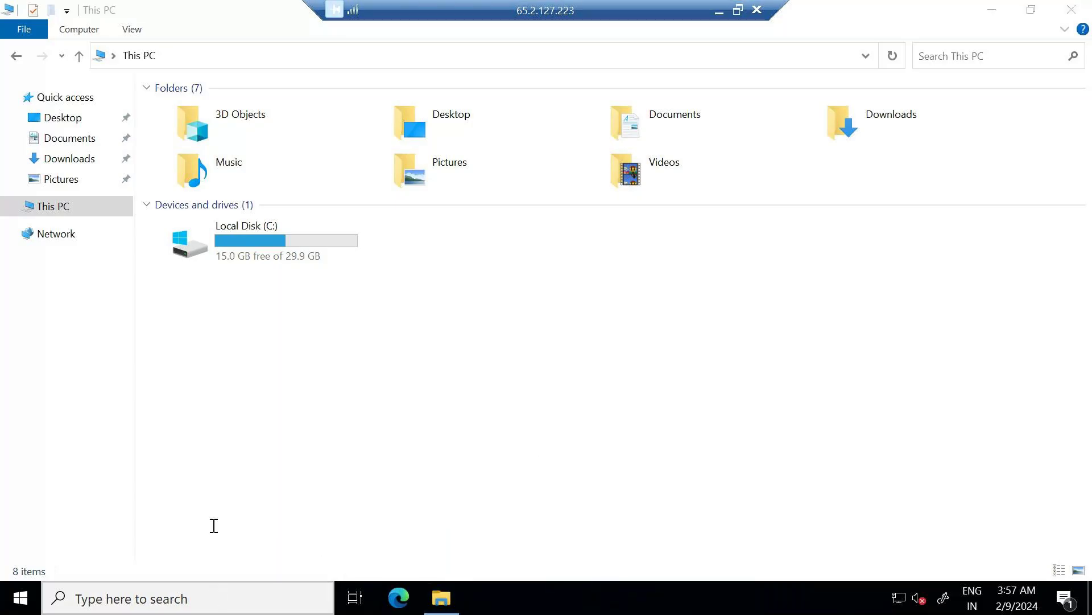
left_click(717, 11)
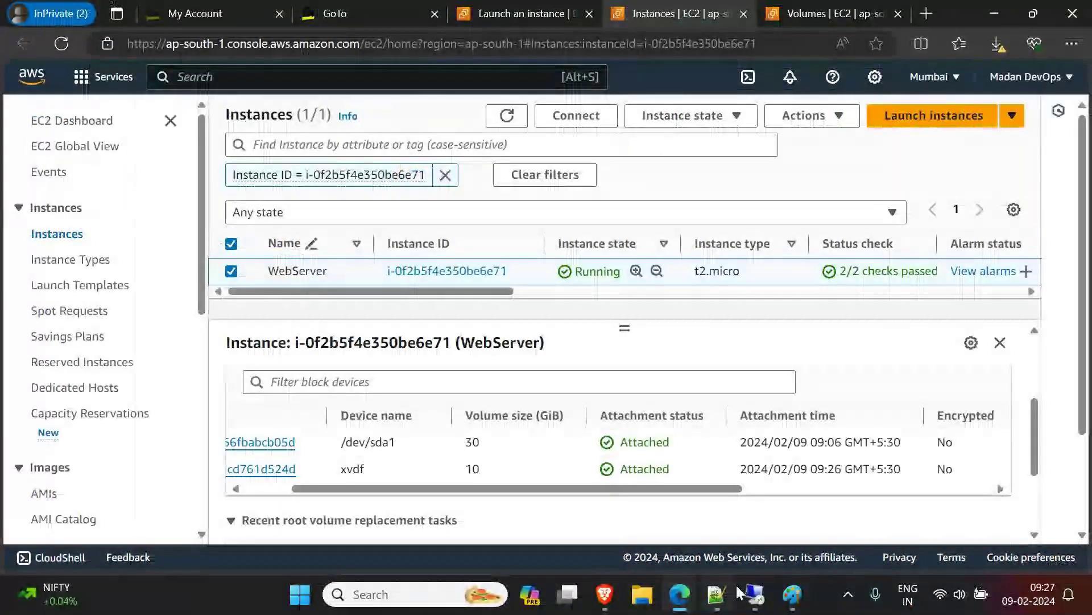
Switch to Notepad++ and add the line "Server Manager Tool on Windows" below the requirement list
mouse_move(790, 600)
left_click(717, 594)
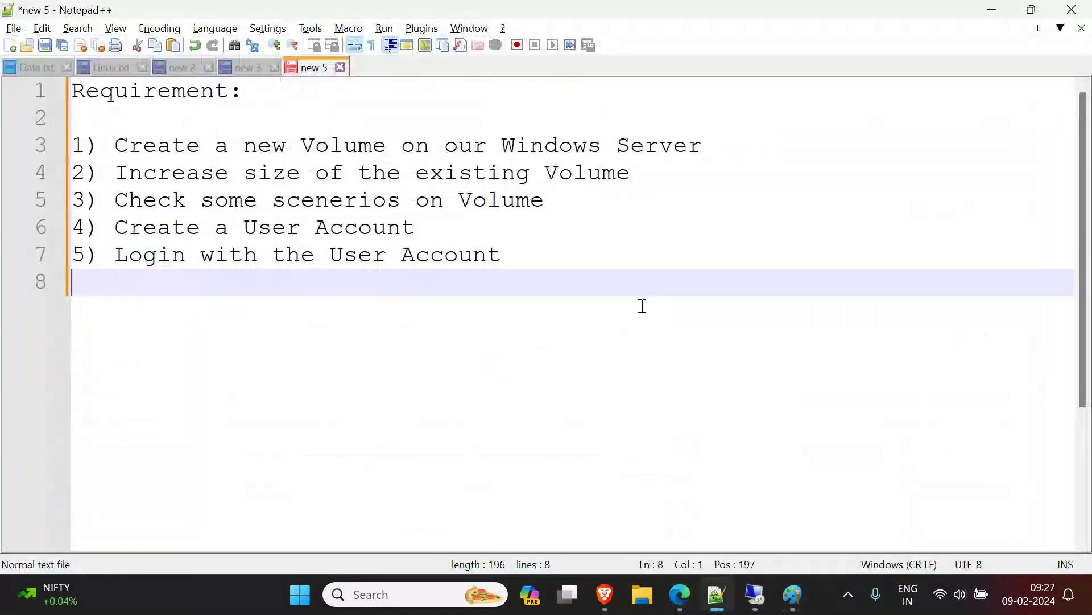
key("Return")
type("Server Manager")
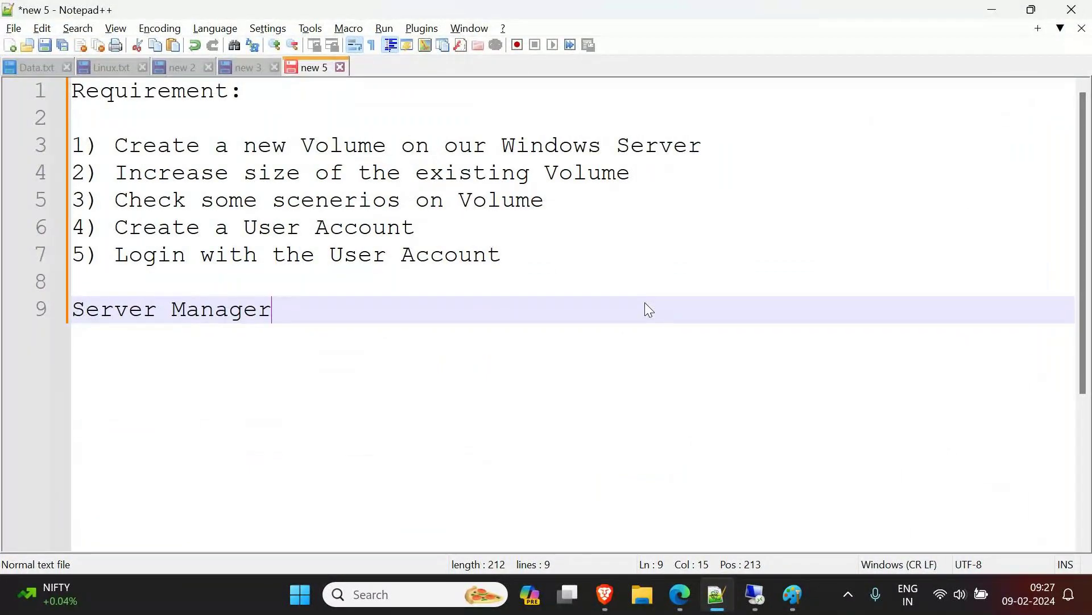
type(" Tool on Windows")
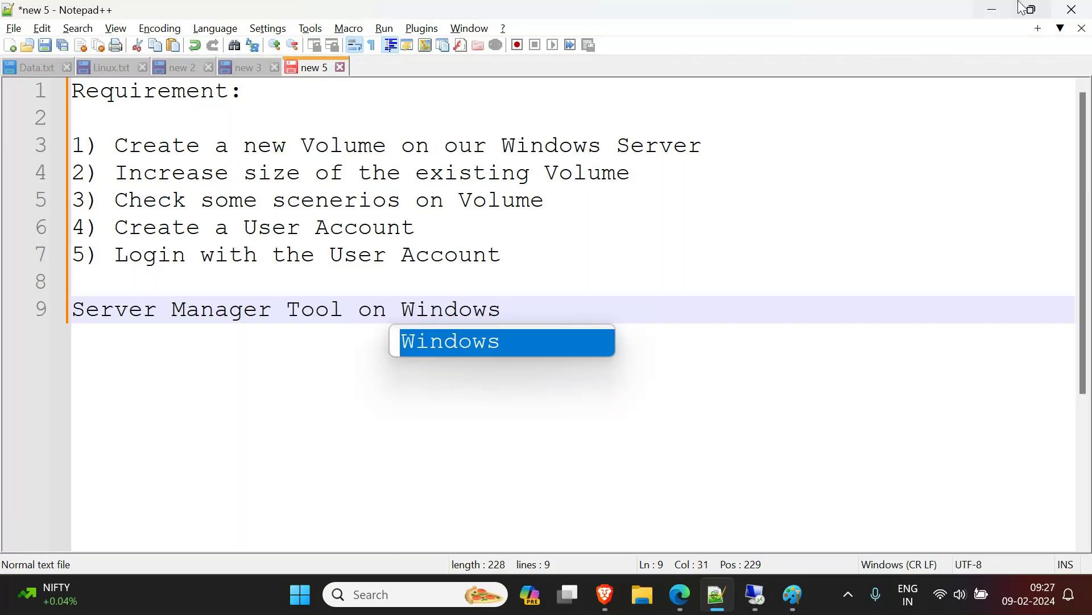
left_click(992, 9)
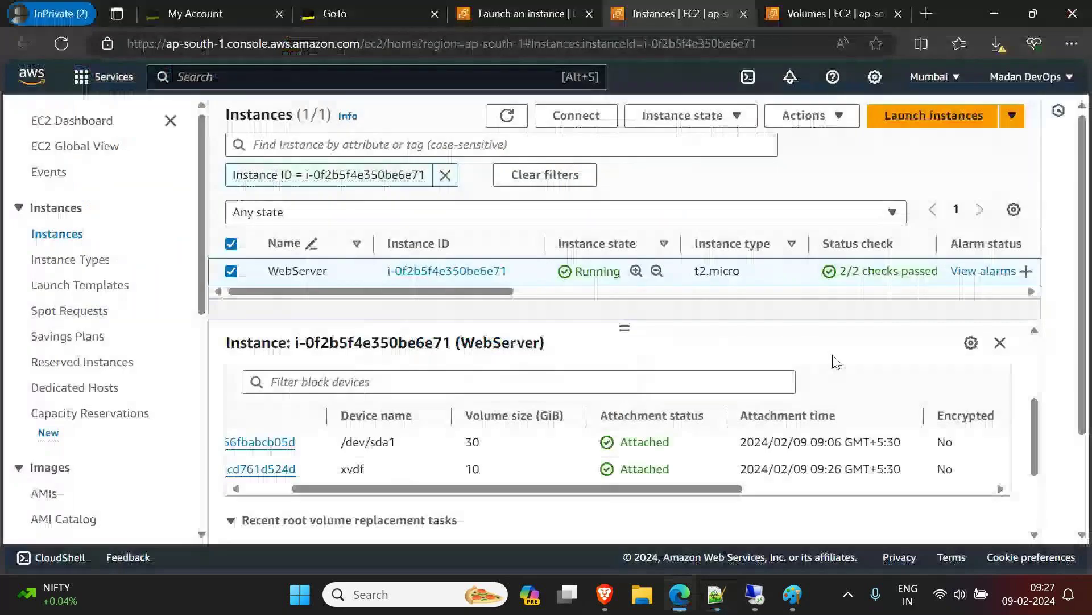
Return to the Remote Desktop session, search Windows for "server", and close the This PC window
left_click(754, 594)
type("server")
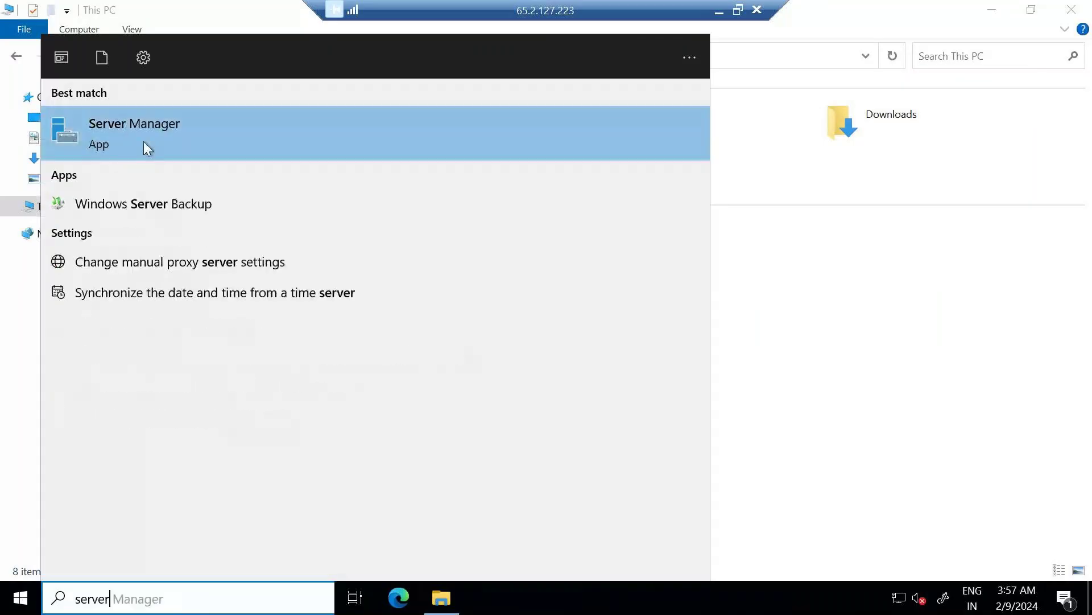
left_click(975, 304)
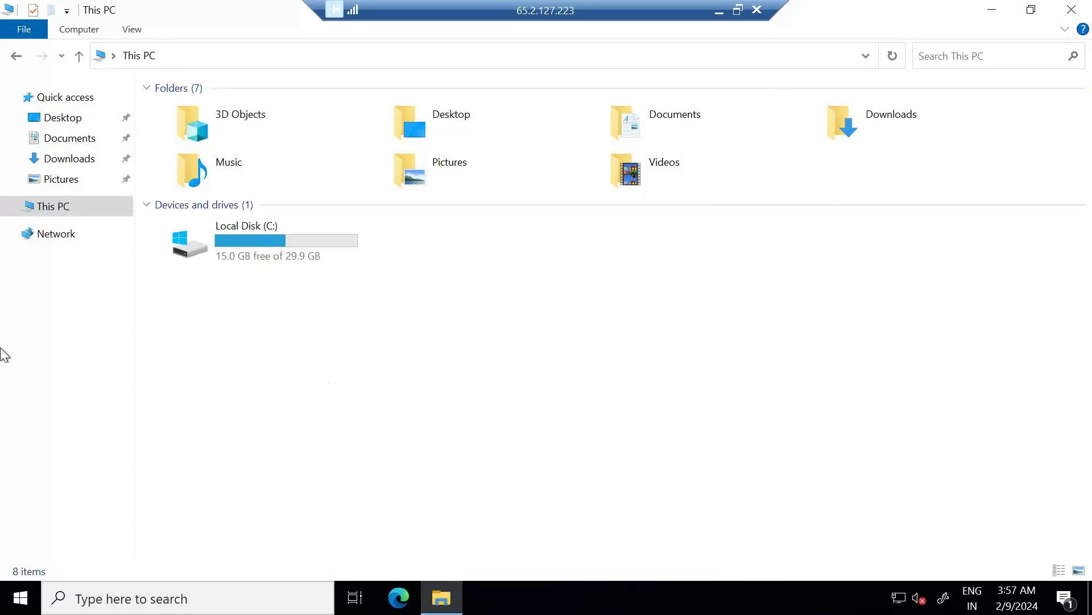
left_click(1071, 9)
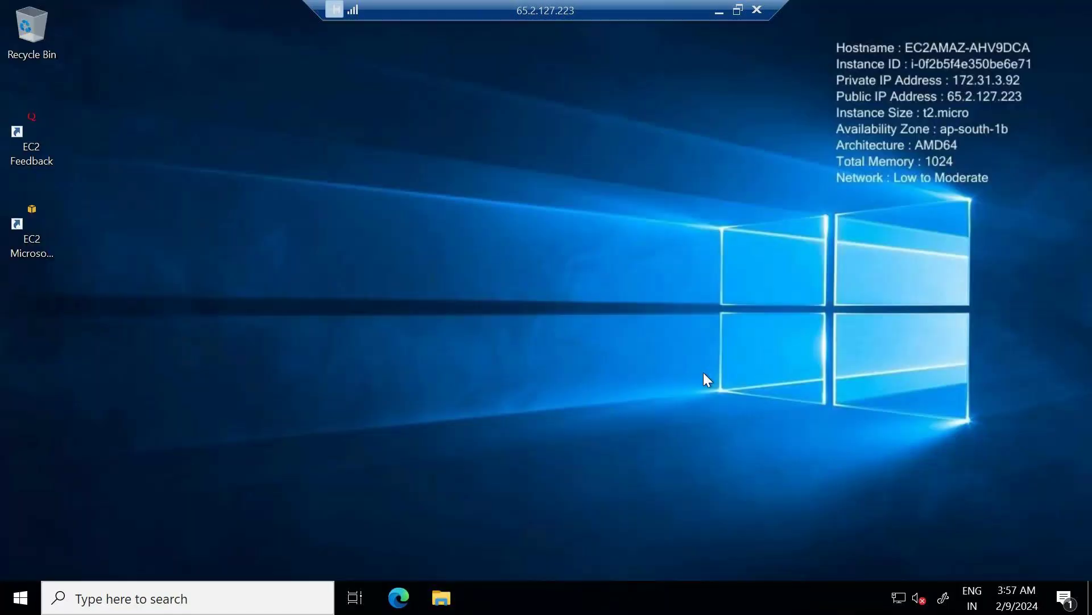
Open Server Manager by choosing to manage This PC from File Explorer, and dismiss the Windows Admin Center notice
left_click(442, 595)
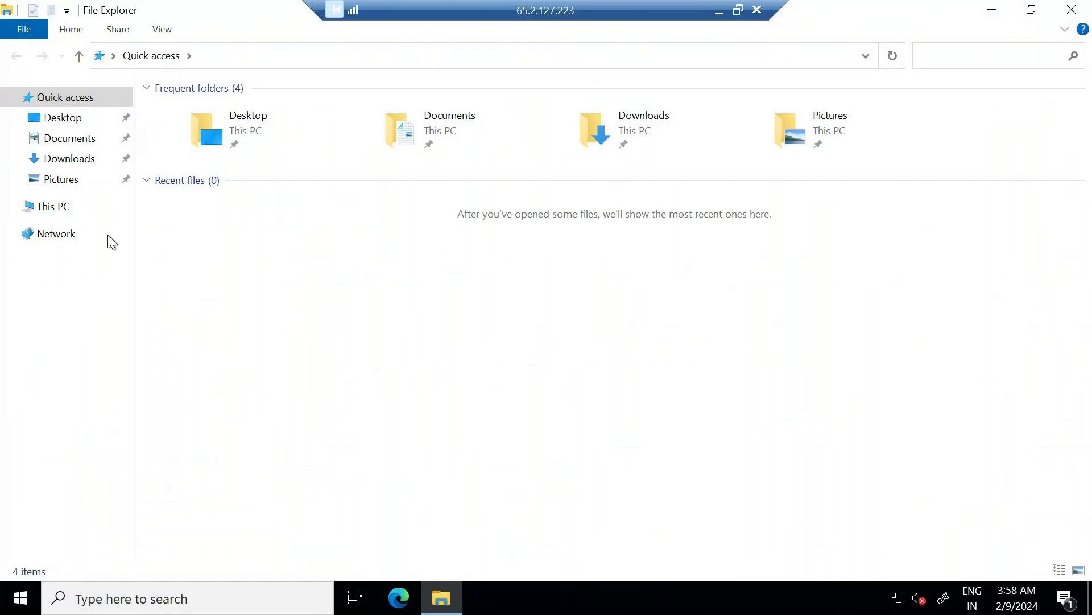
right_click(54, 212)
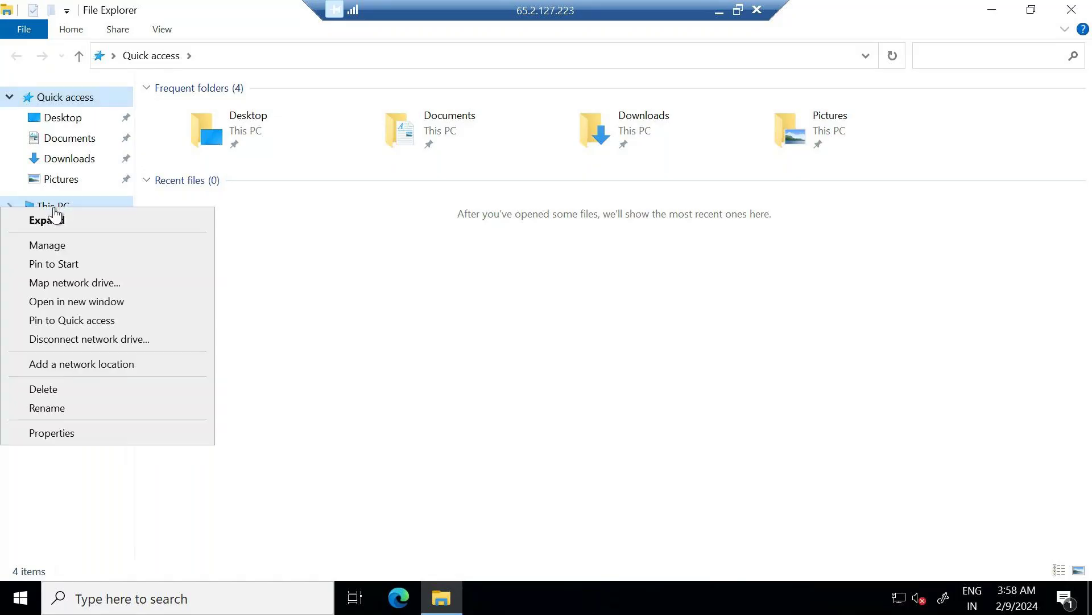
left_click(54, 250)
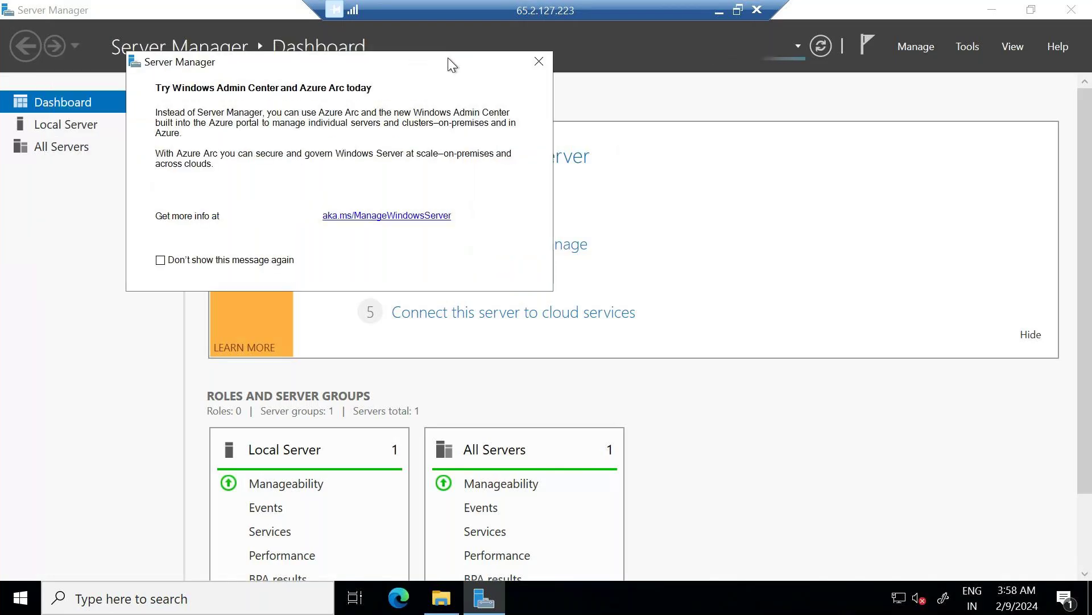
left_click(539, 60)
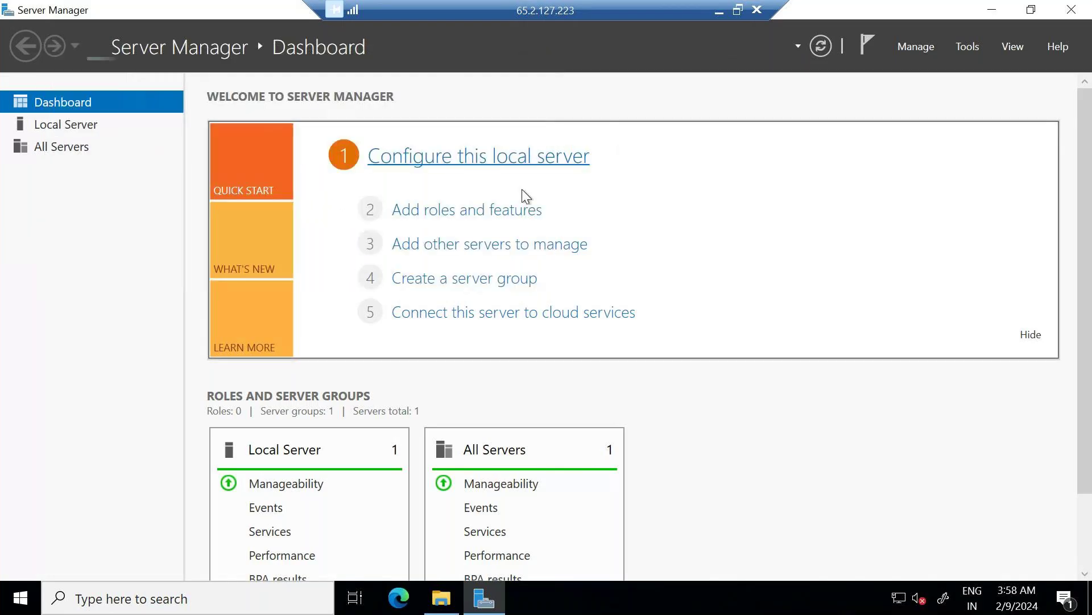
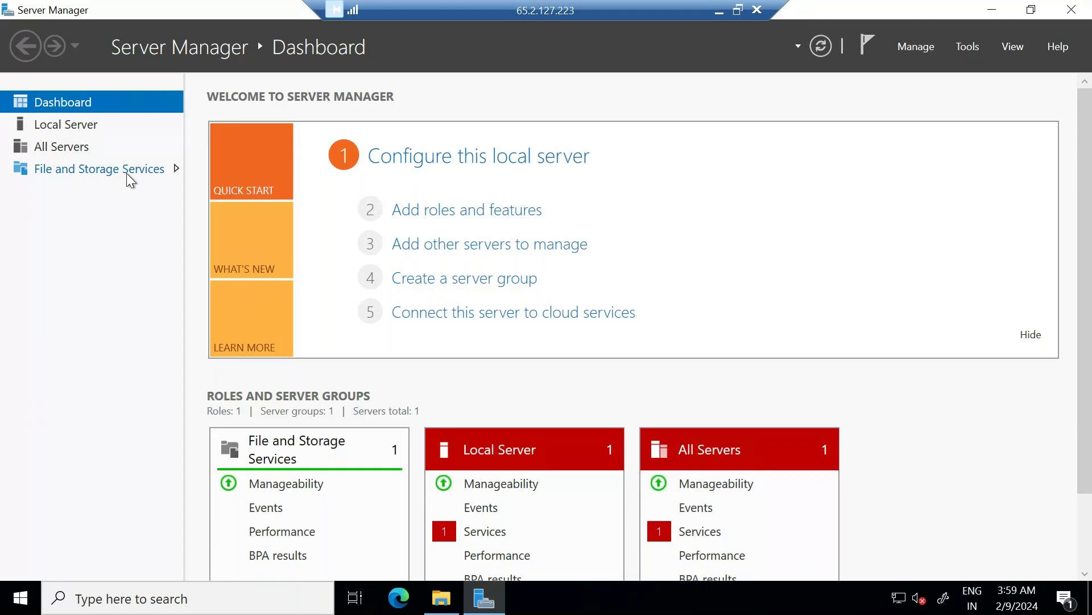
Open the disk list in File and Storage Services and bring the 10 GB disk 1 online
left_click(79, 170)
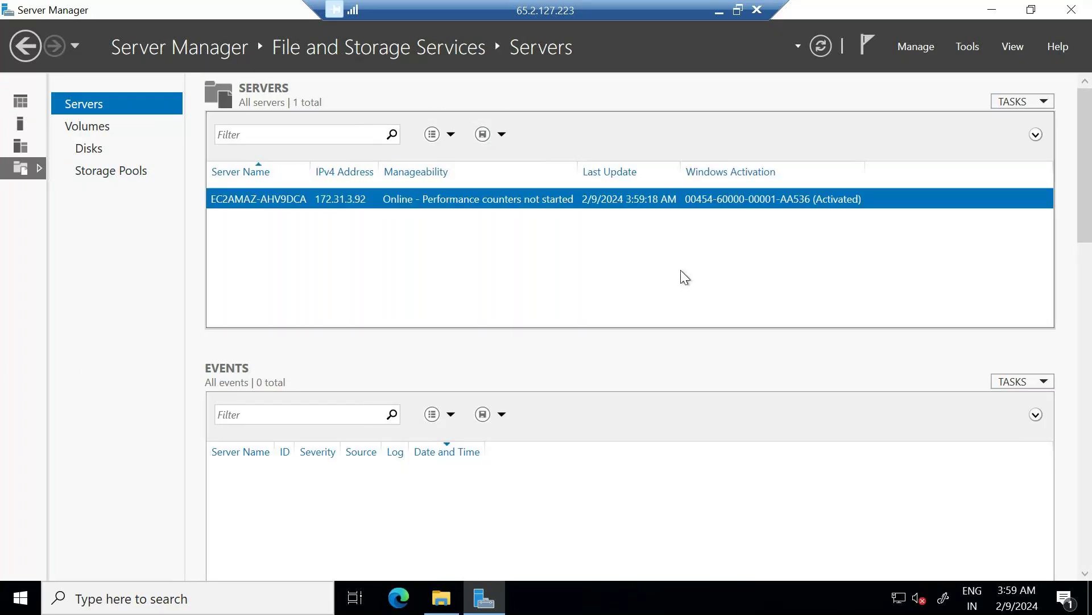
left_click(89, 148)
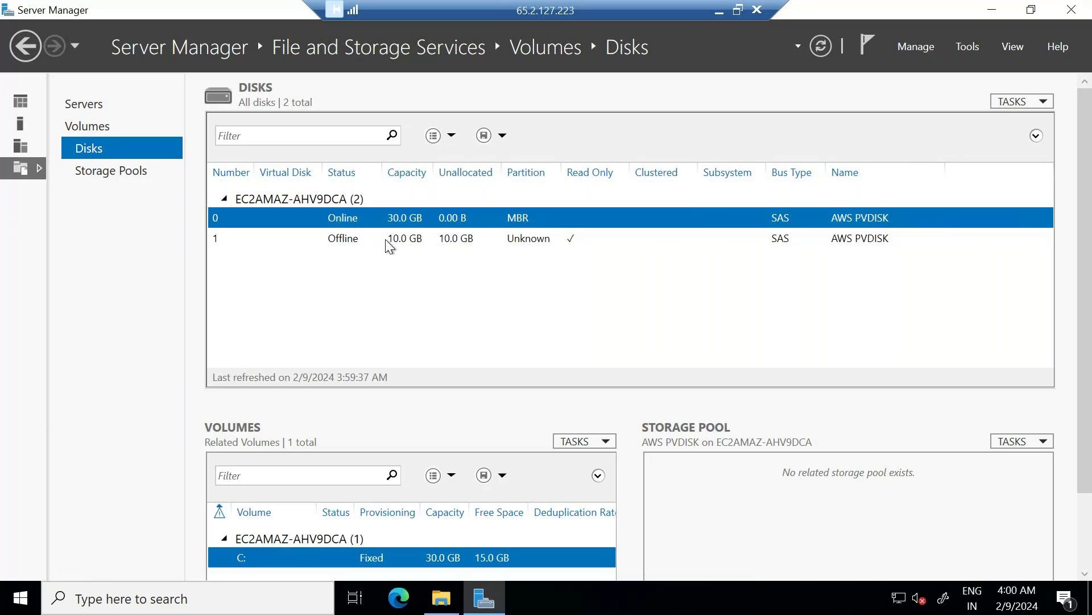
left_click(356, 243)
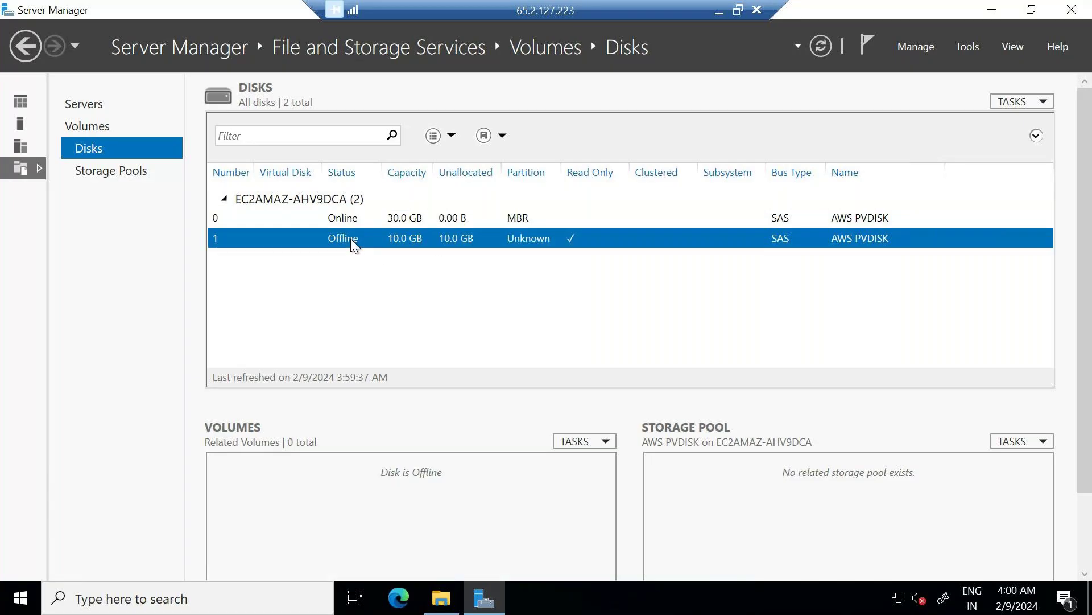
right_click(353, 244)
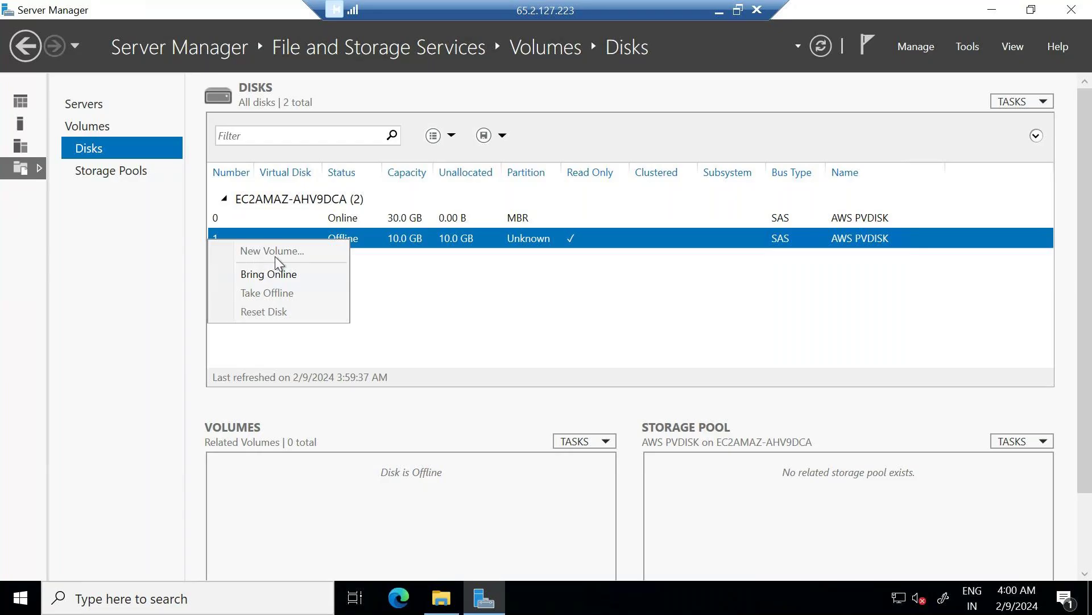
left_click(285, 279)
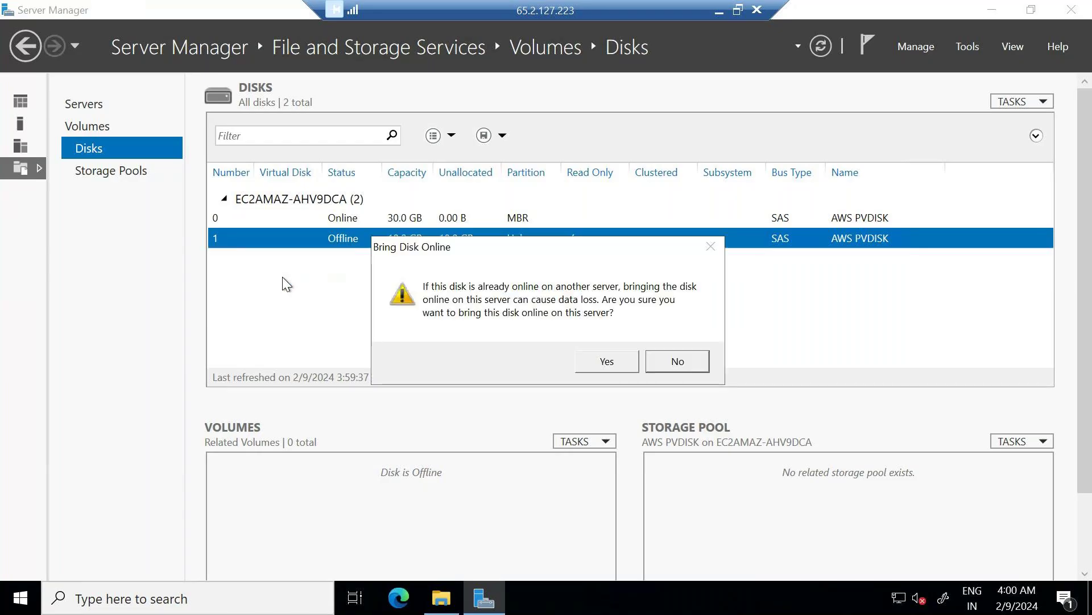
left_click(606, 363)
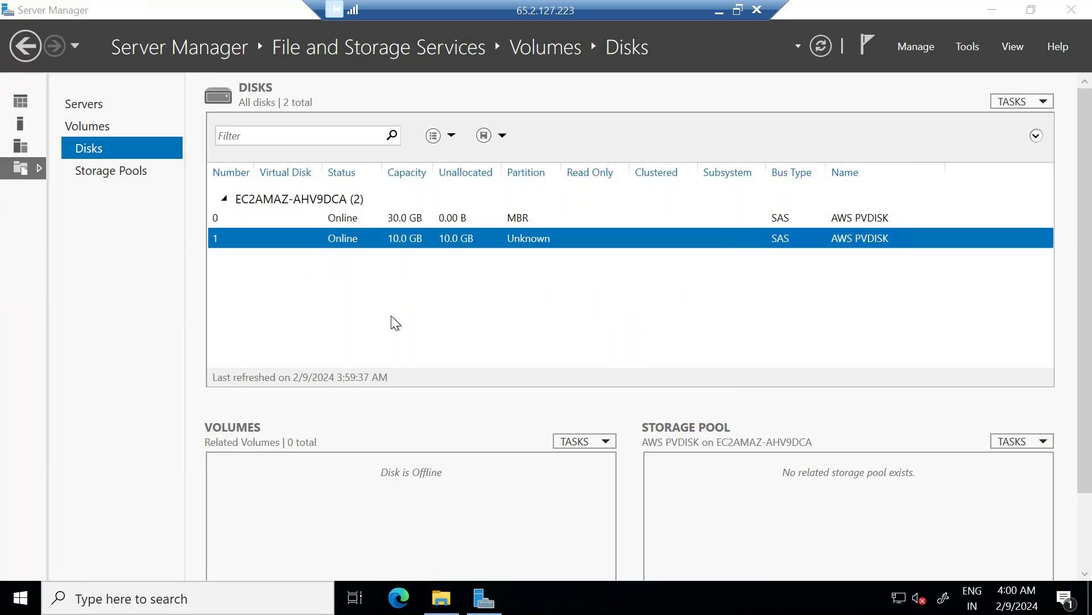
Start a new volume on the 10 GB disk 1 and accept initializing the disk as GPT
left_click(359, 243)
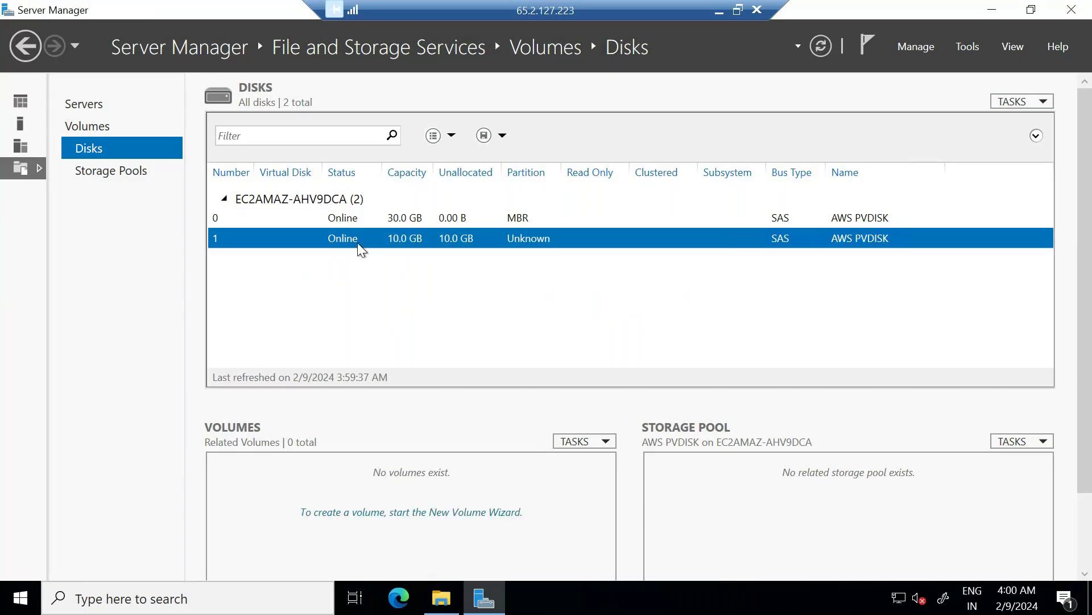
right_click(358, 248)
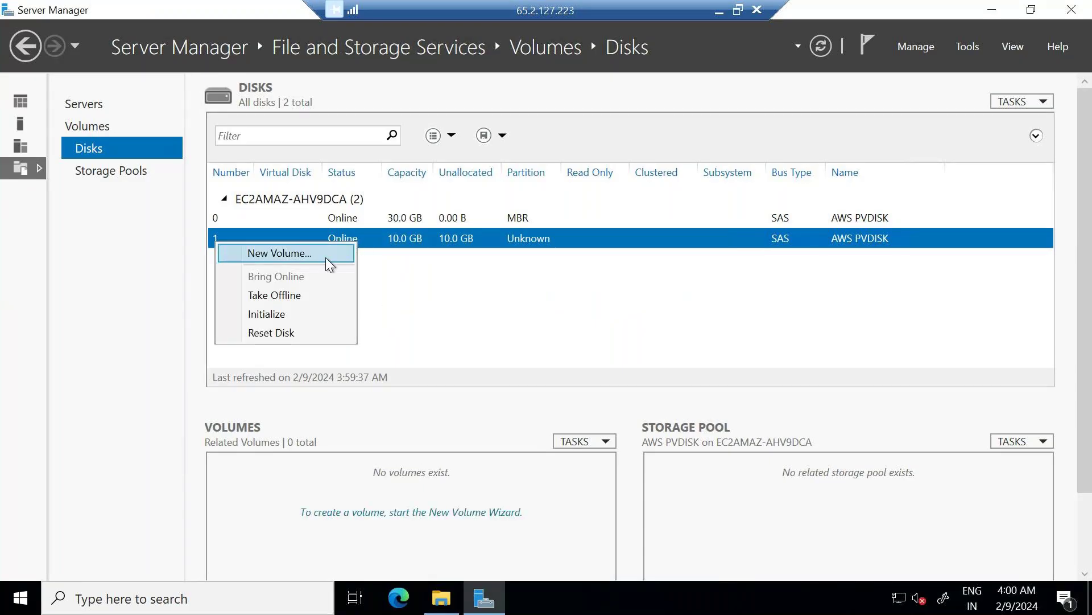
left_click(290, 259)
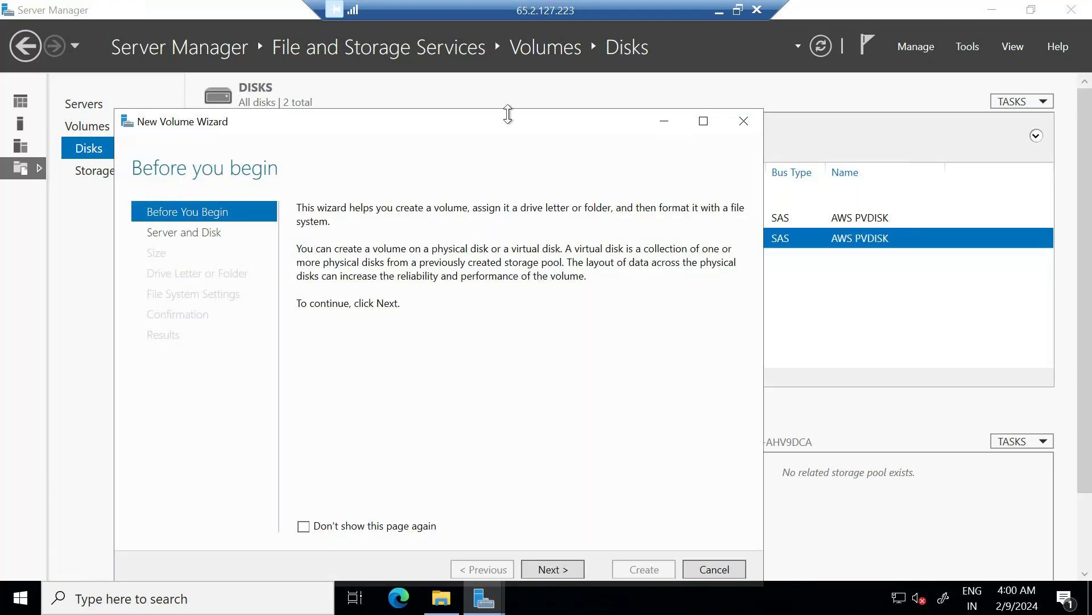
left_click_drag(508, 114, 517, 71)
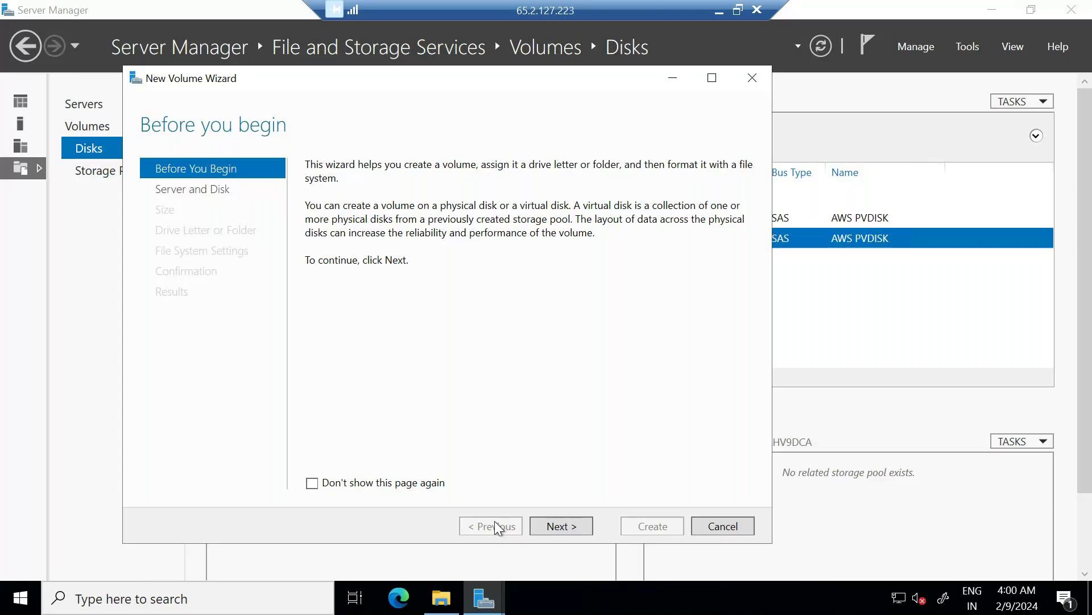
left_click(547, 530)
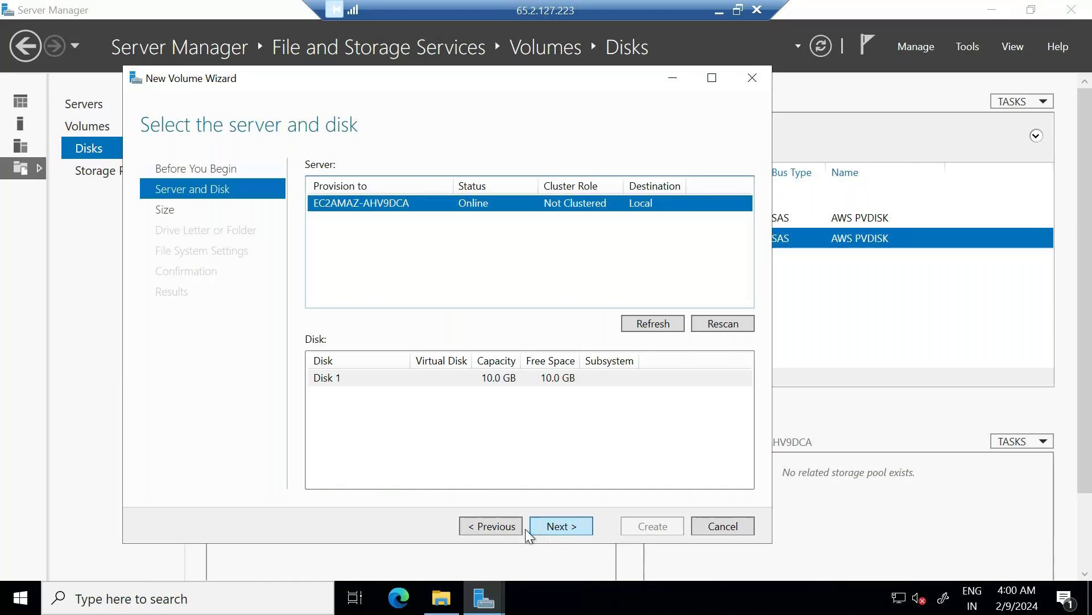
left_click(570, 535)
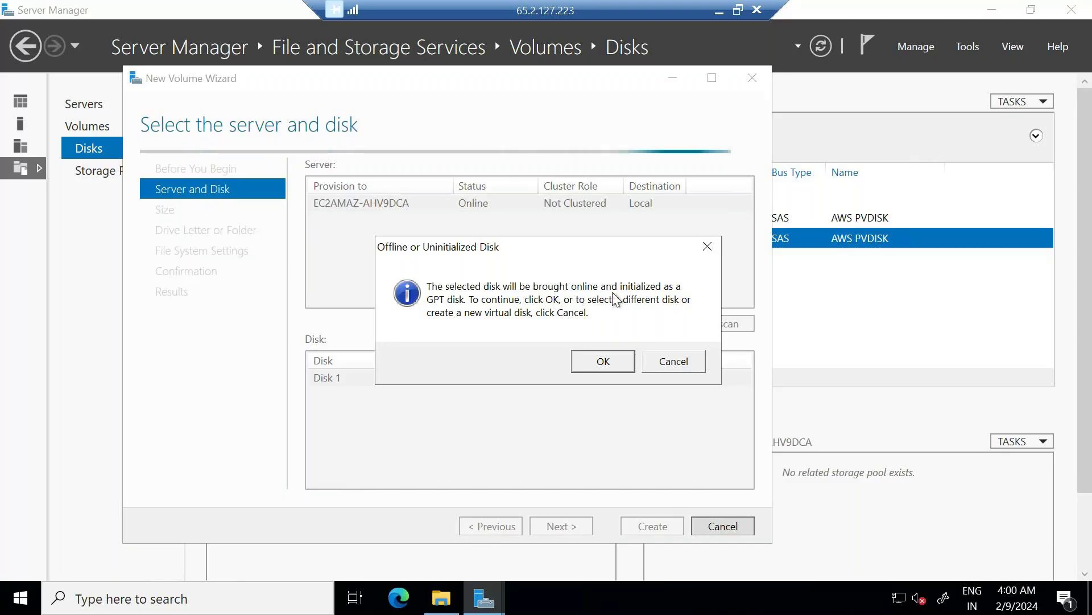
left_click(602, 360)
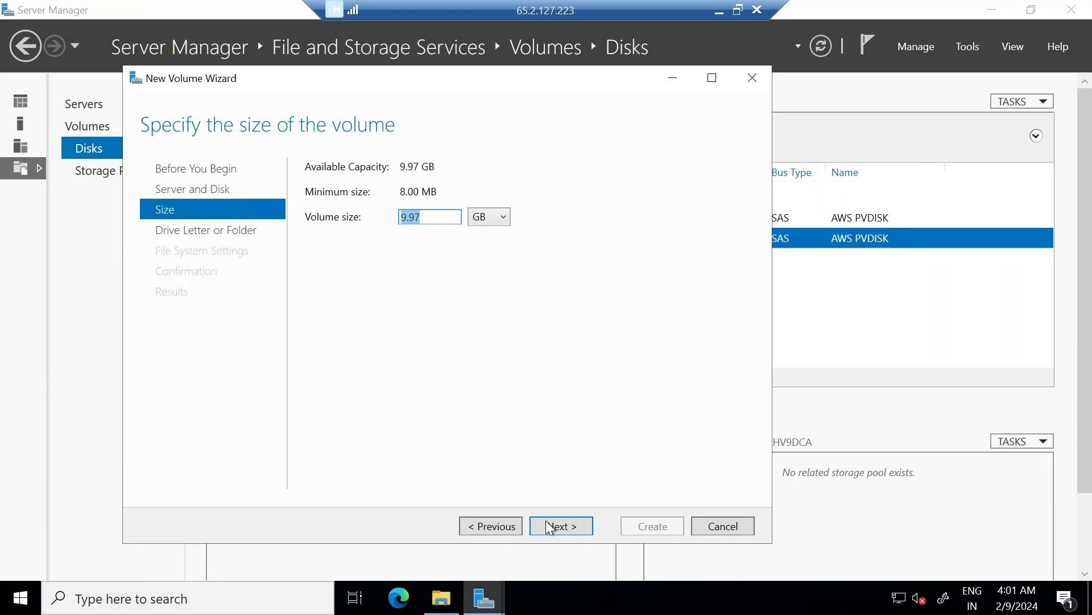
Keep the volume size at 9.97 GB and assign it drive letter D
left_click(561, 527)
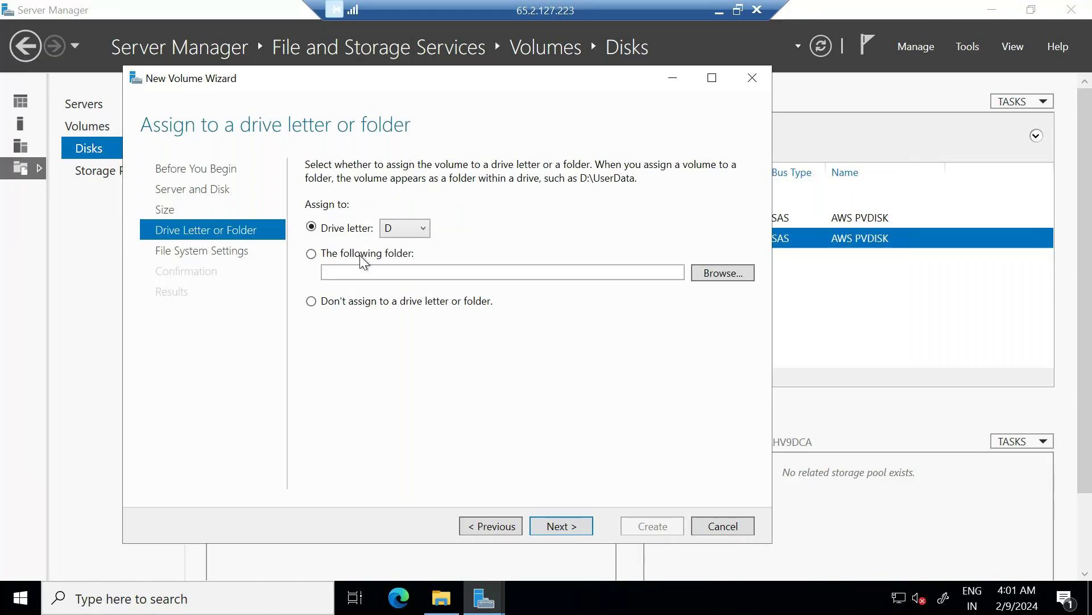
left_click(398, 235)
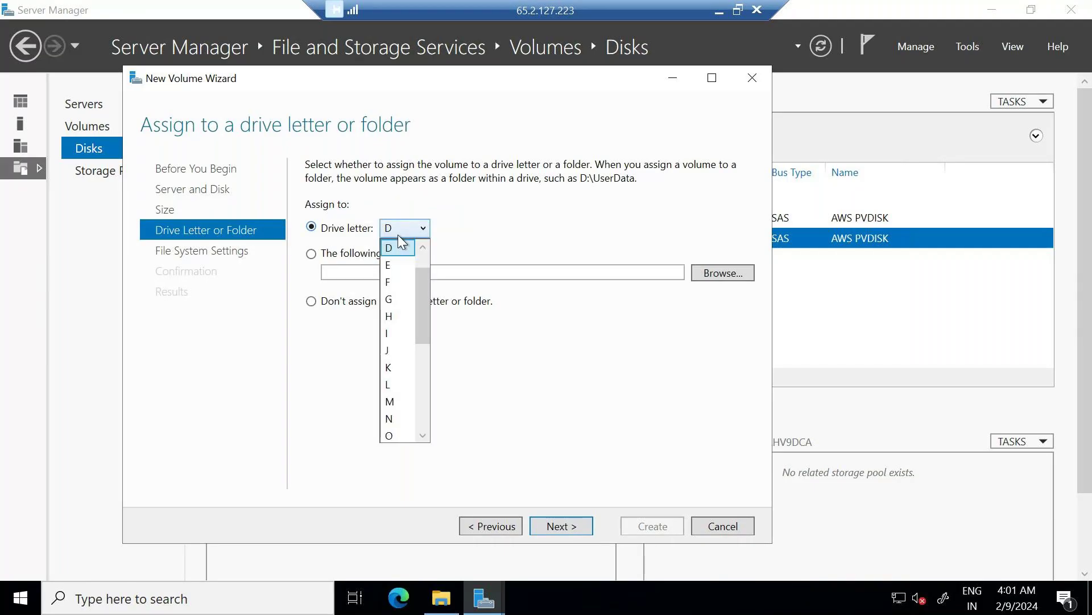
left_click(540, 219)
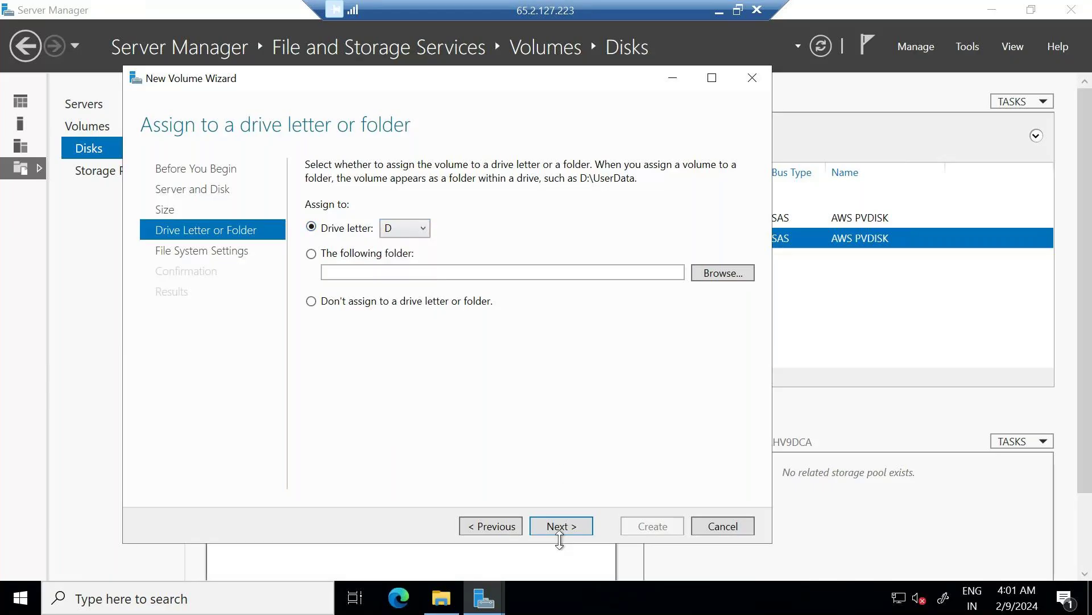
left_click(558, 531)
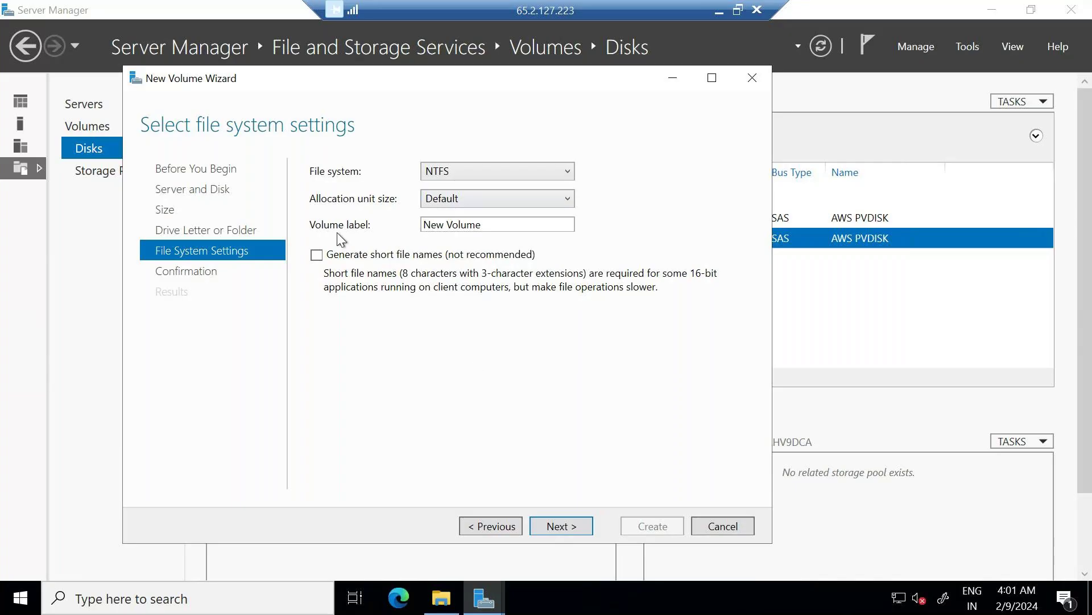
Label the NTFS volume "DB Data", create it and close the finished wizard
left_click_drag(487, 229, 357, 231)
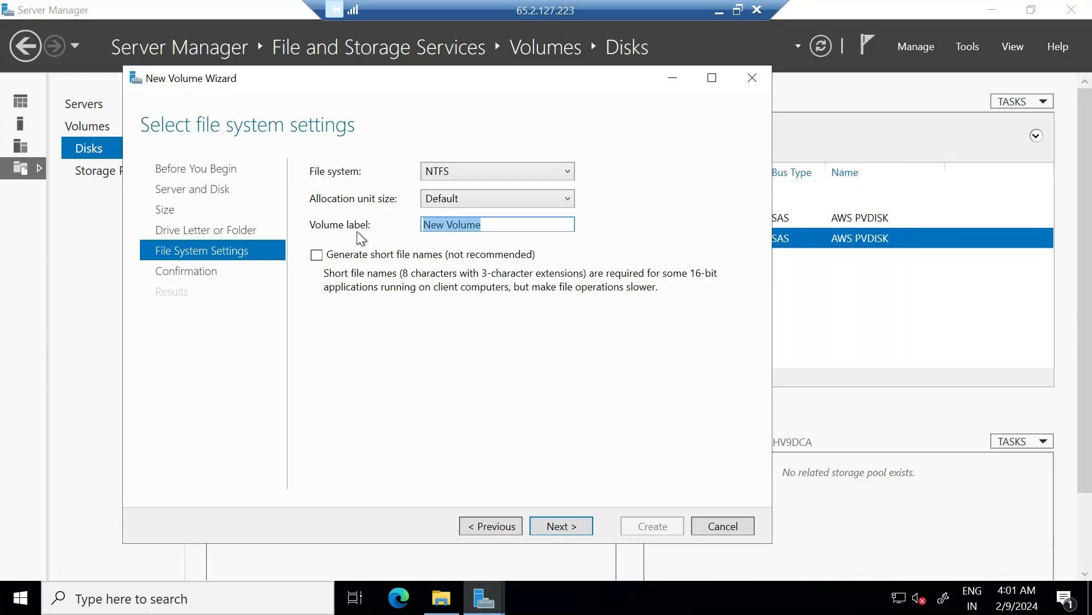
type("DB")
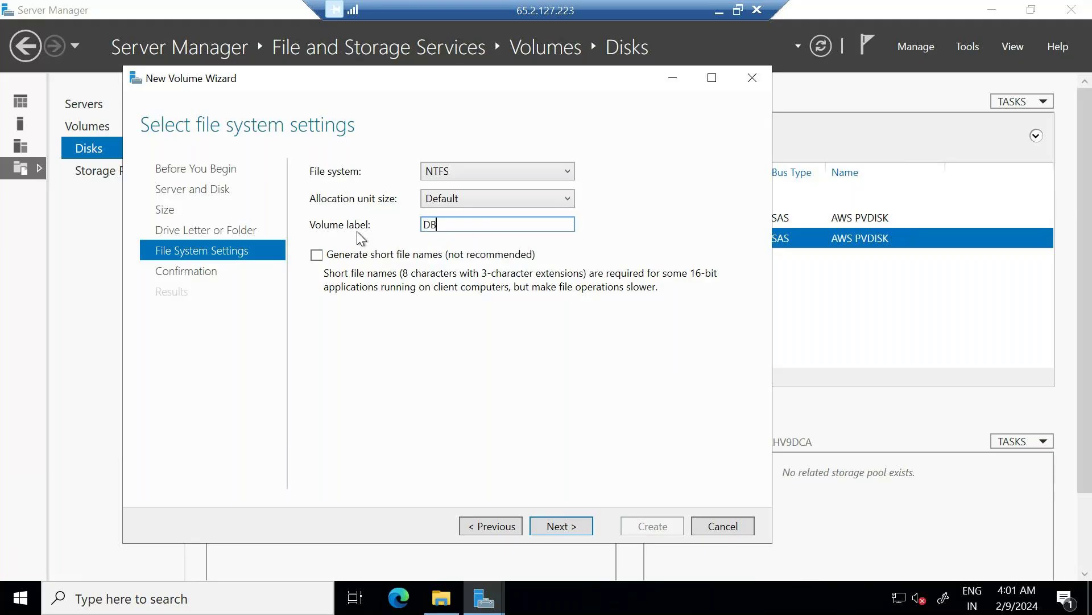
type(" Data")
left_click(556, 527)
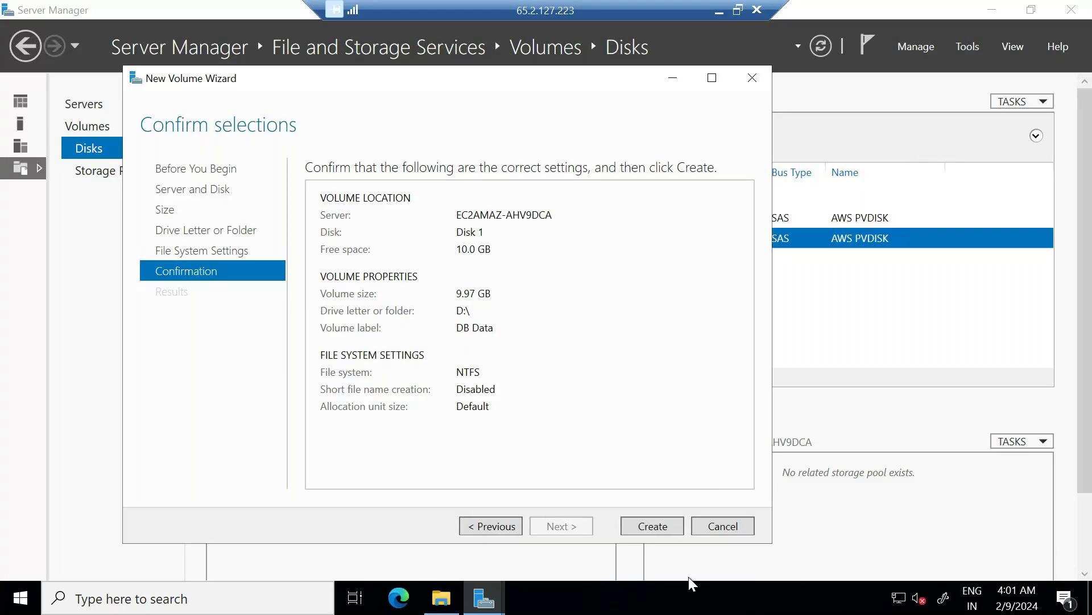
left_click(652, 523)
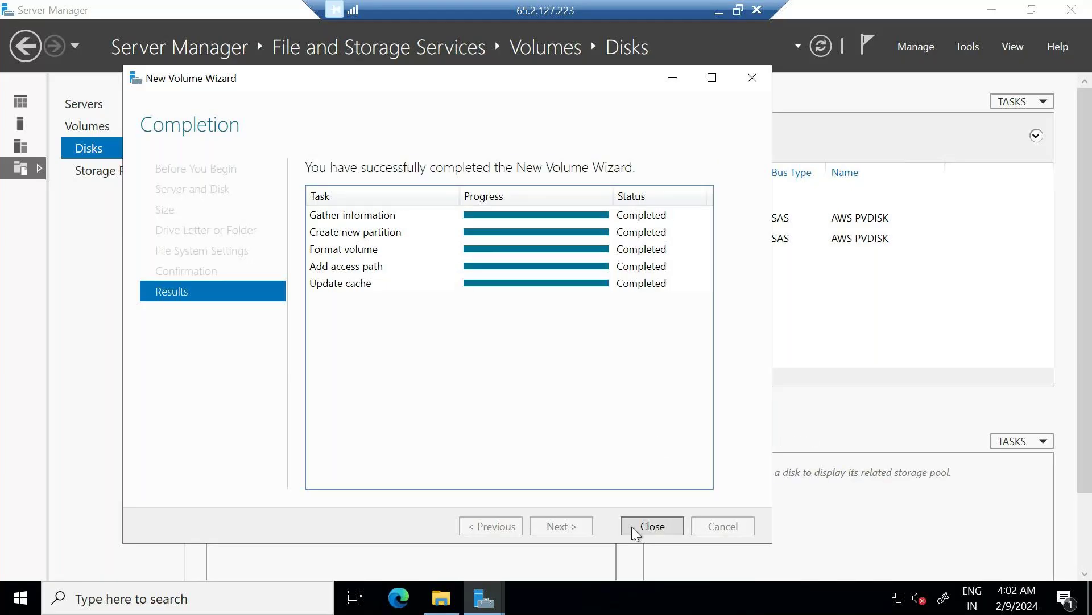
left_click(649, 525)
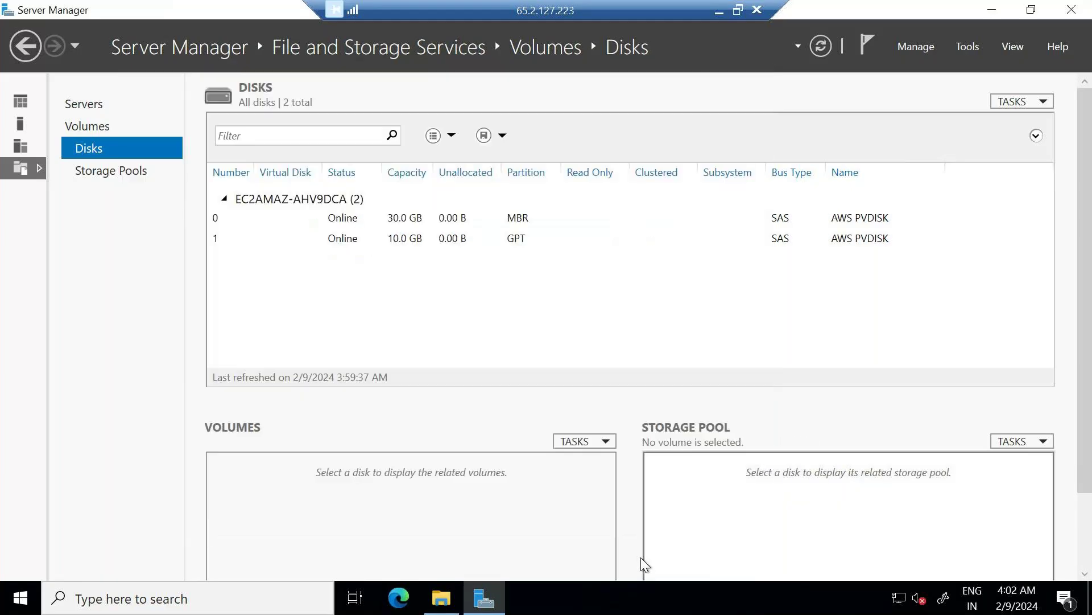
Open the new DB Data (D:) drive from This PC in File Explorer
left_click(441, 599)
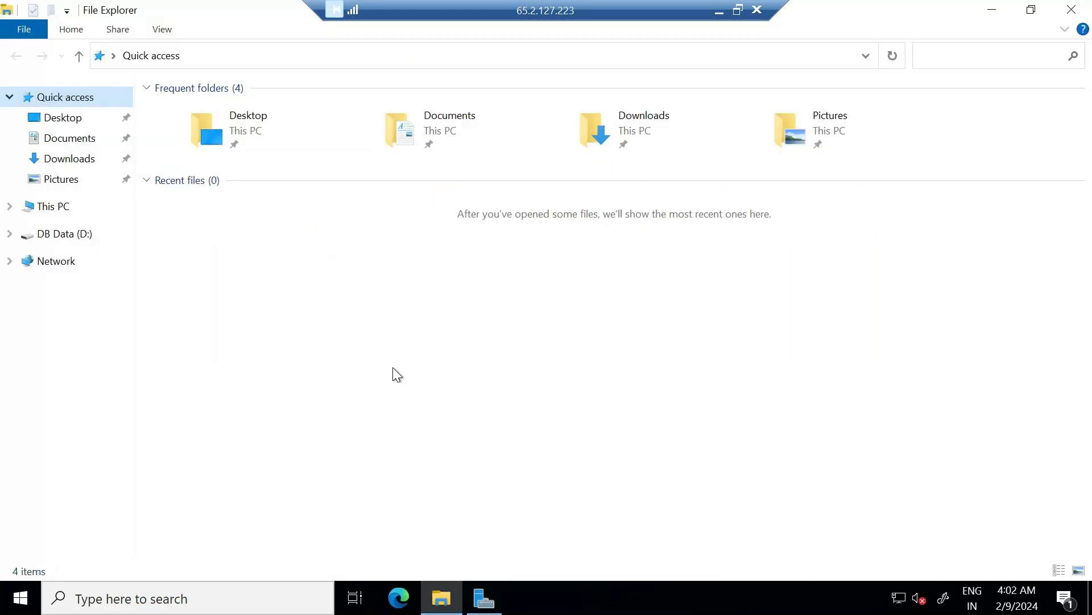
left_click(56, 211)
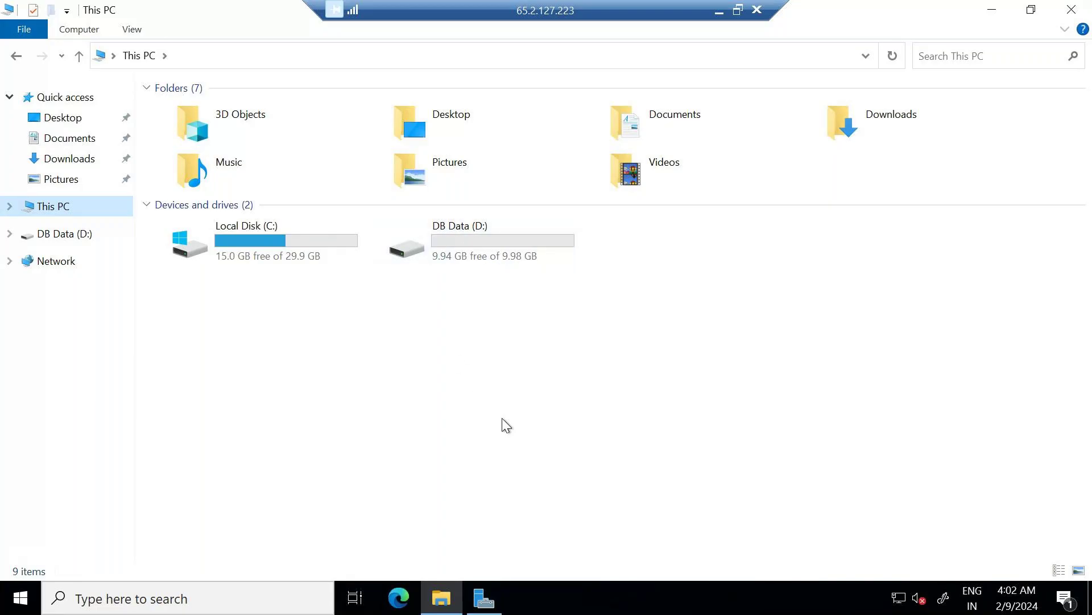
double_click(520, 261)
Create a folder named "SomeData" on the DB Data (D:) drive
right_click(318, 256)
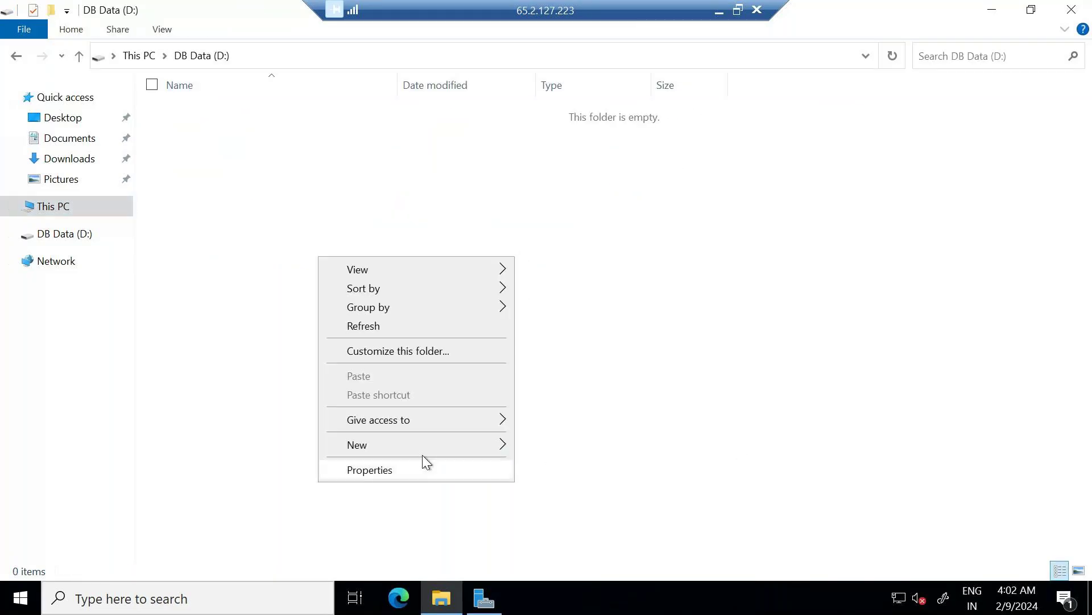
mouse_move(438, 447)
left_click(554, 445)
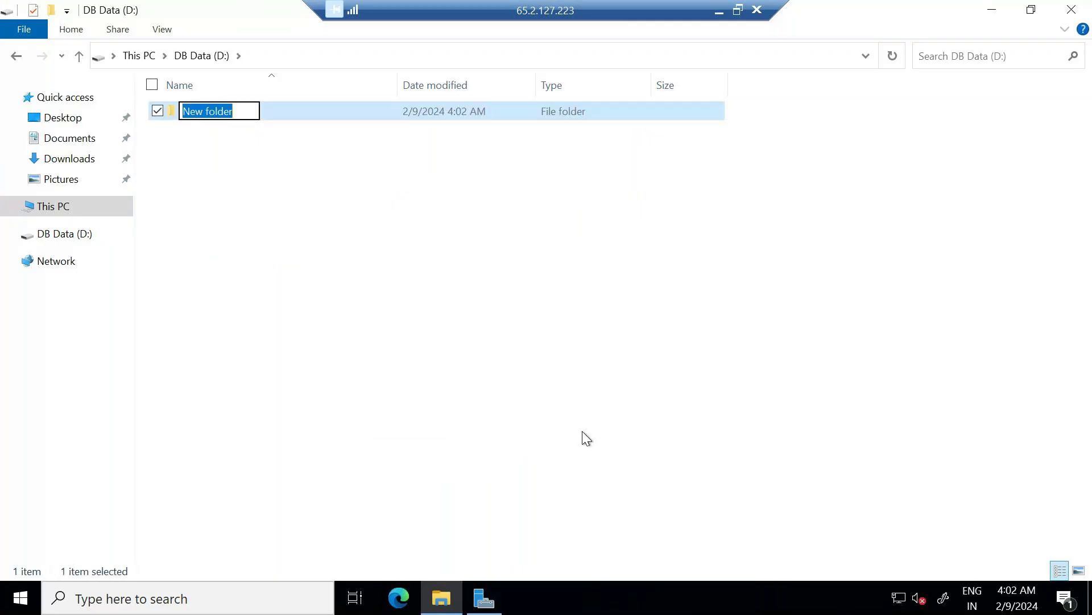
type("Some Dat")
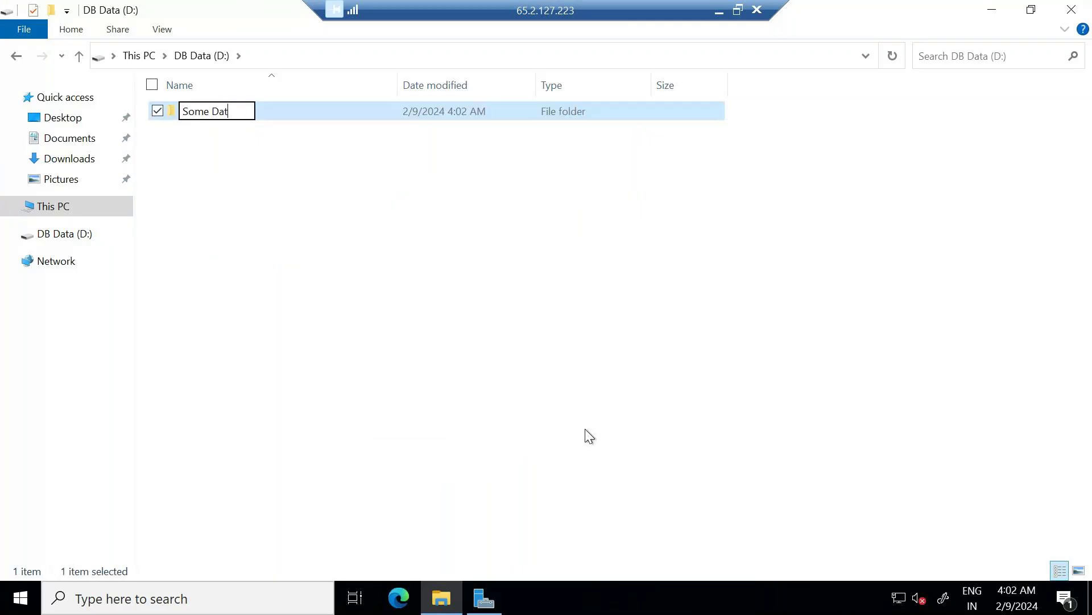
key("BackSpace")
key("BackSpace")
key("BackSpace")
key("BackSpace")
type("Data")
left_click(578, 433)
Look inside the SomeData folder and return to the drive overview in This PC
left_click(206, 121)
double_click(203, 113)
right_click(360, 228)
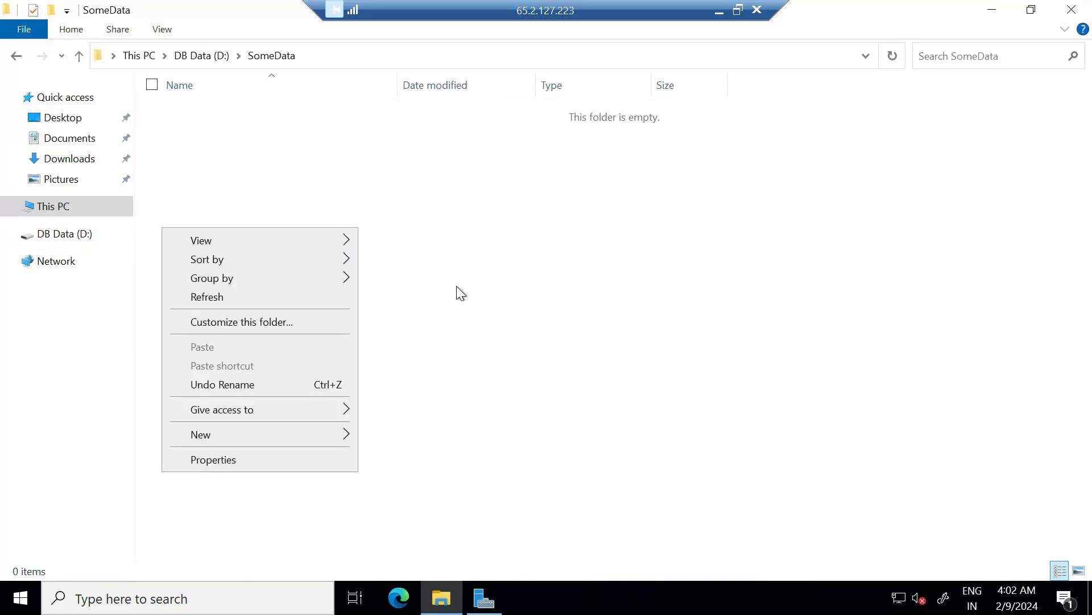
left_click(569, 288)
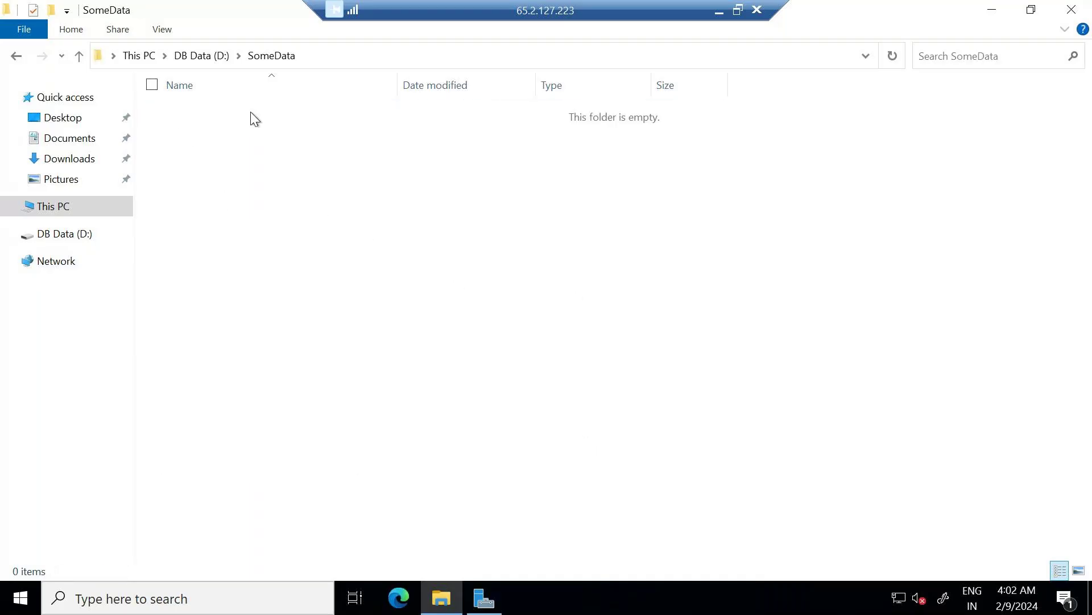
left_click(194, 55)
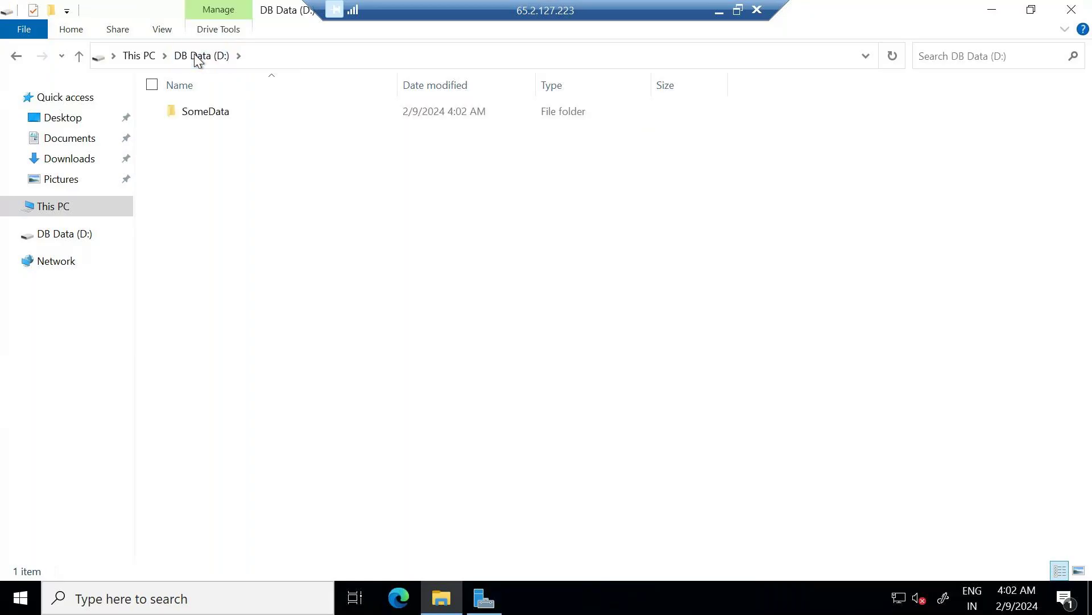
left_click(48, 209)
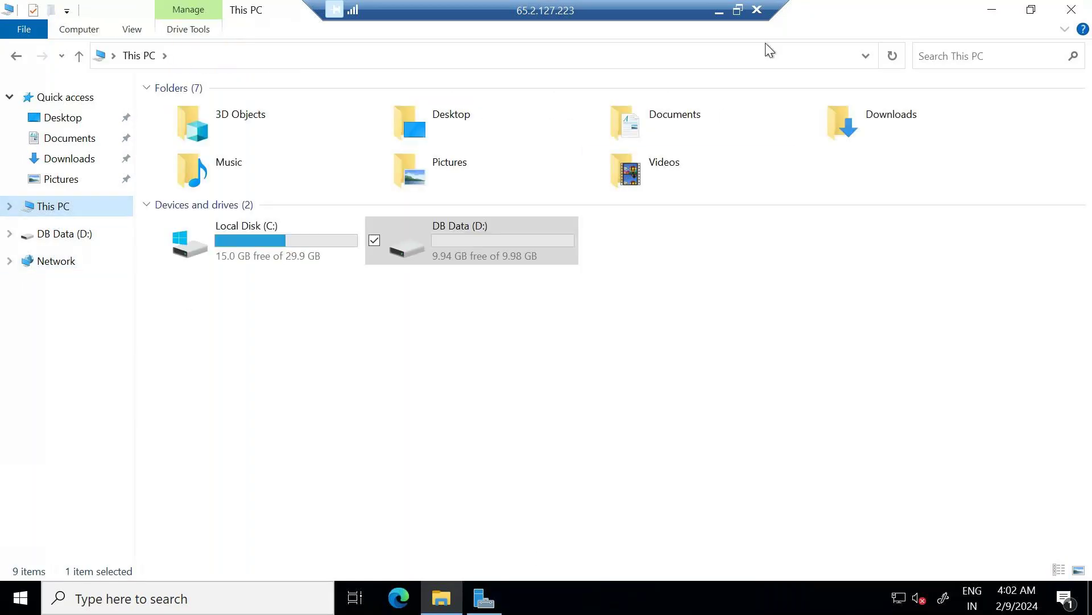
Minimize the Remote Desktop session, check the GoTo meeting window and return to the AWS console
left_click(720, 9)
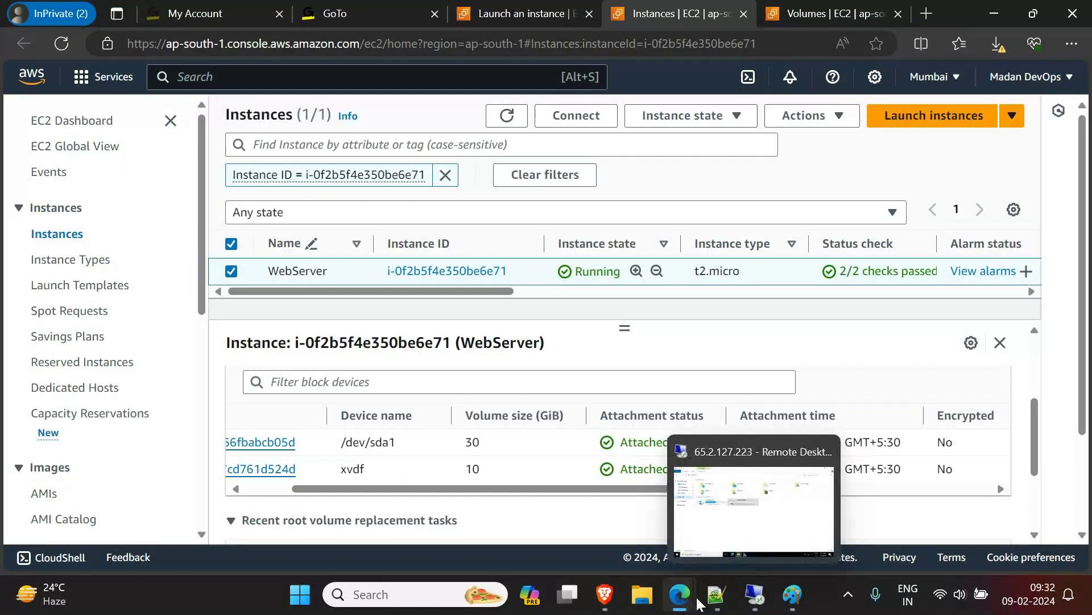
mouse_move(682, 595)
left_click(704, 497)
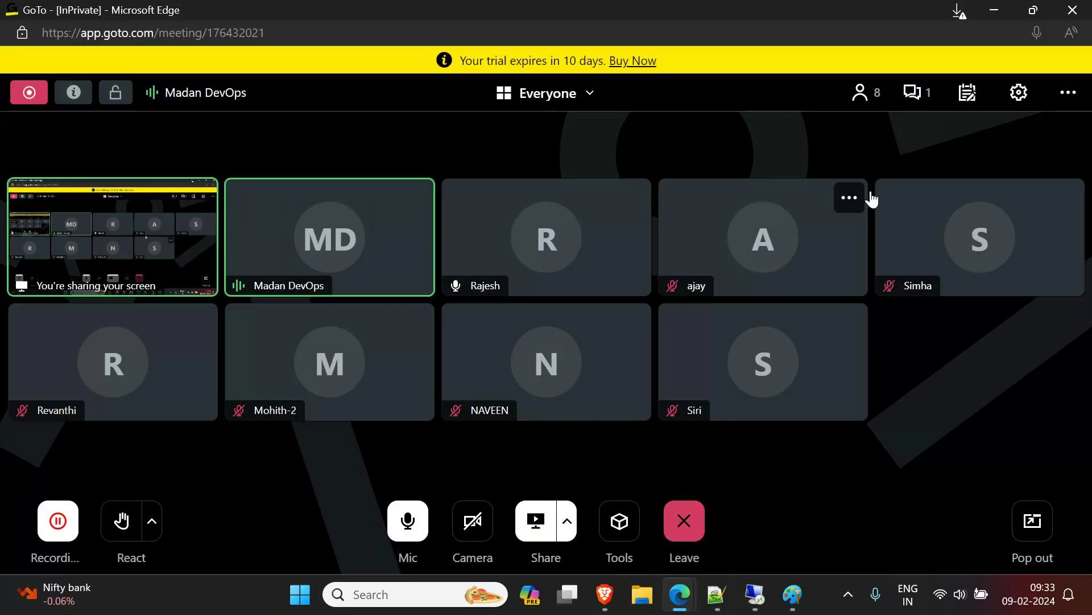
left_click(993, 10)
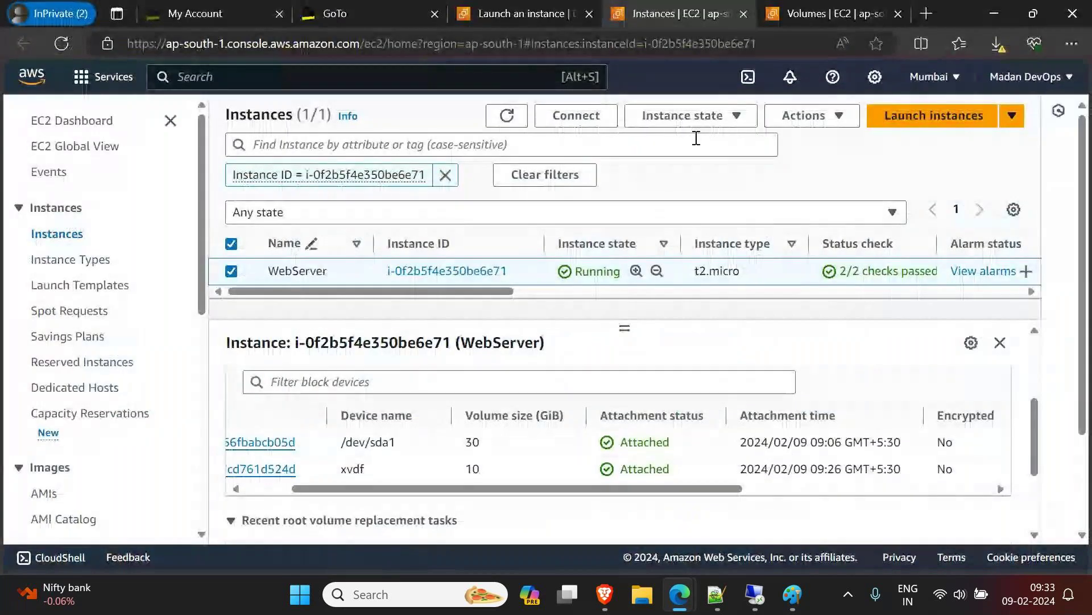
Review the requirement list in Notepad++ and check the drives in the Remote Desktop session
mouse_move(605, 594)
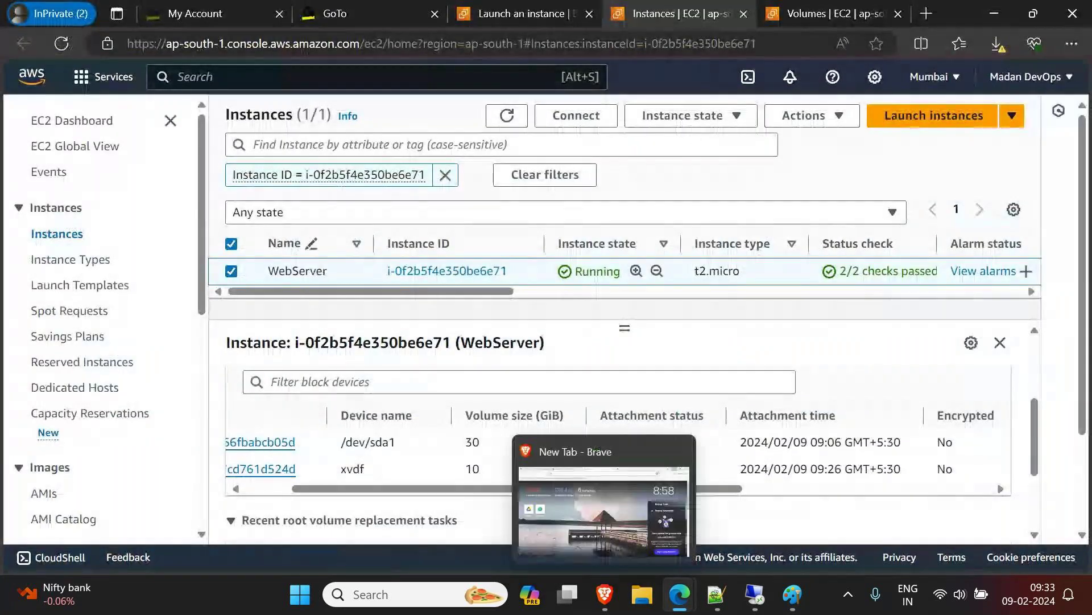
left_click(707, 600)
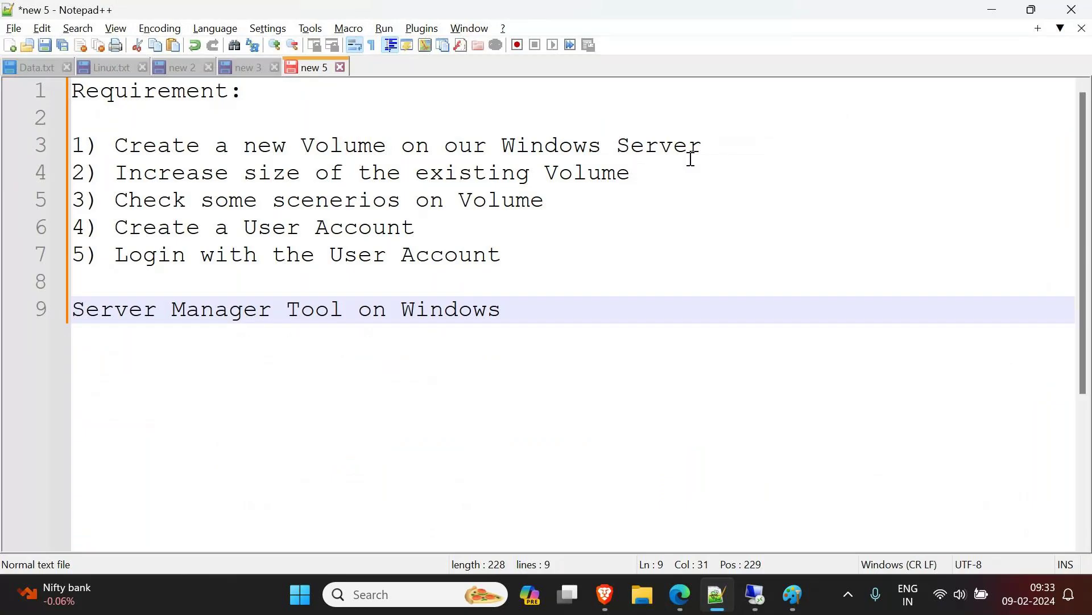
left_click(992, 10)
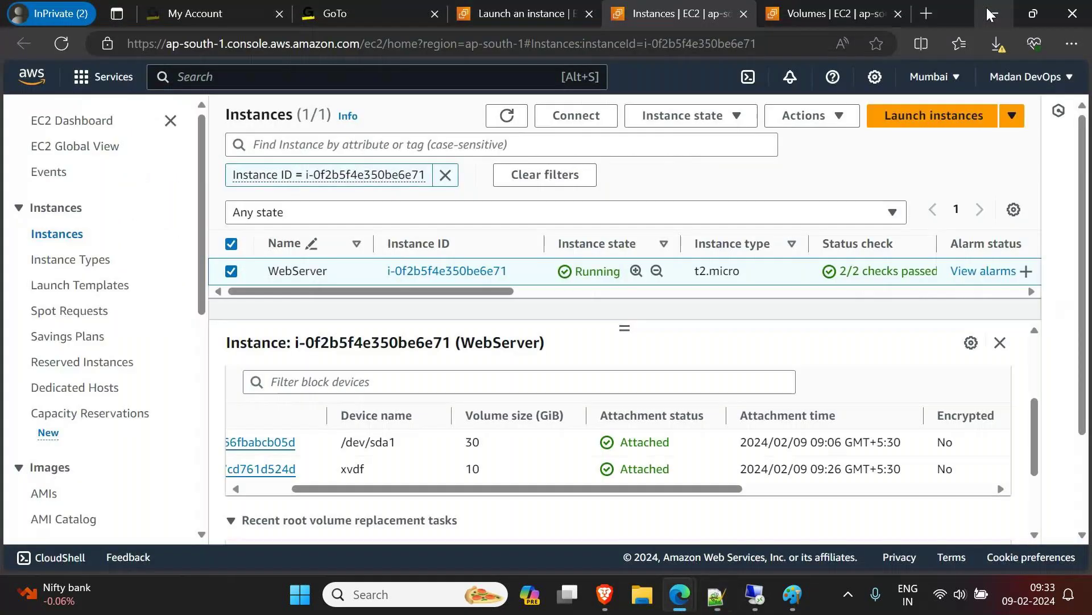
left_click(755, 595)
left_click(499, 347)
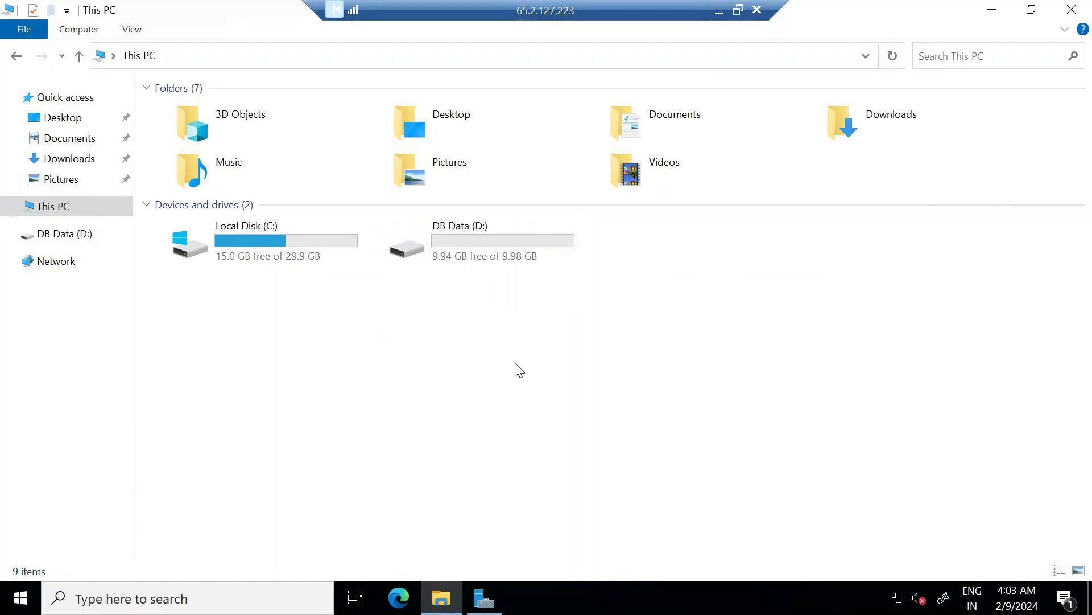
Return to the AWS console in the browser and open the Elastic Block Store volumes list
left_click(719, 10)
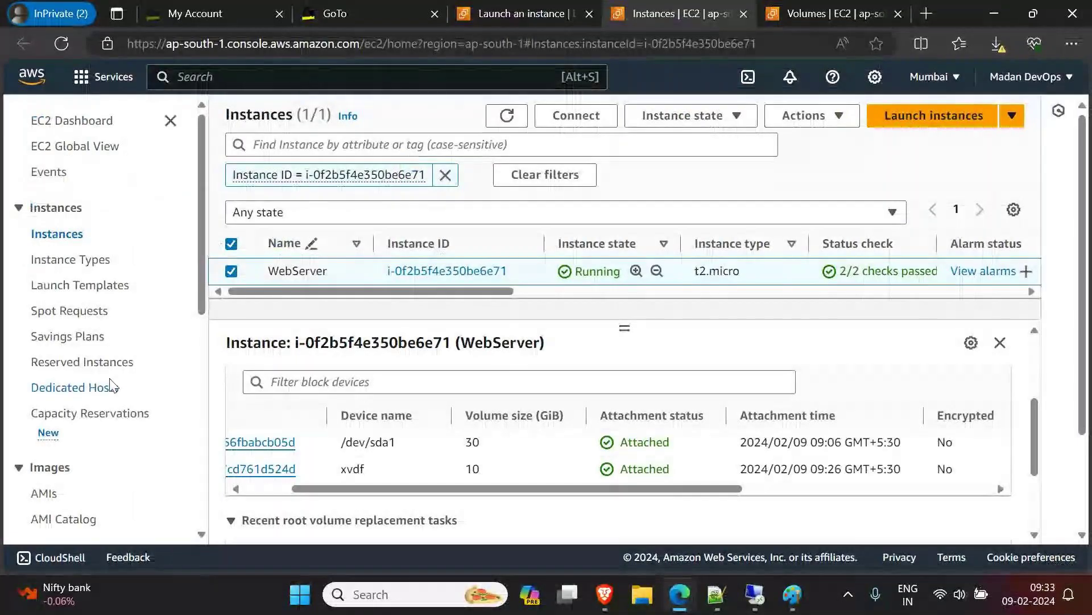
scroll(69, 482, "down", 3)
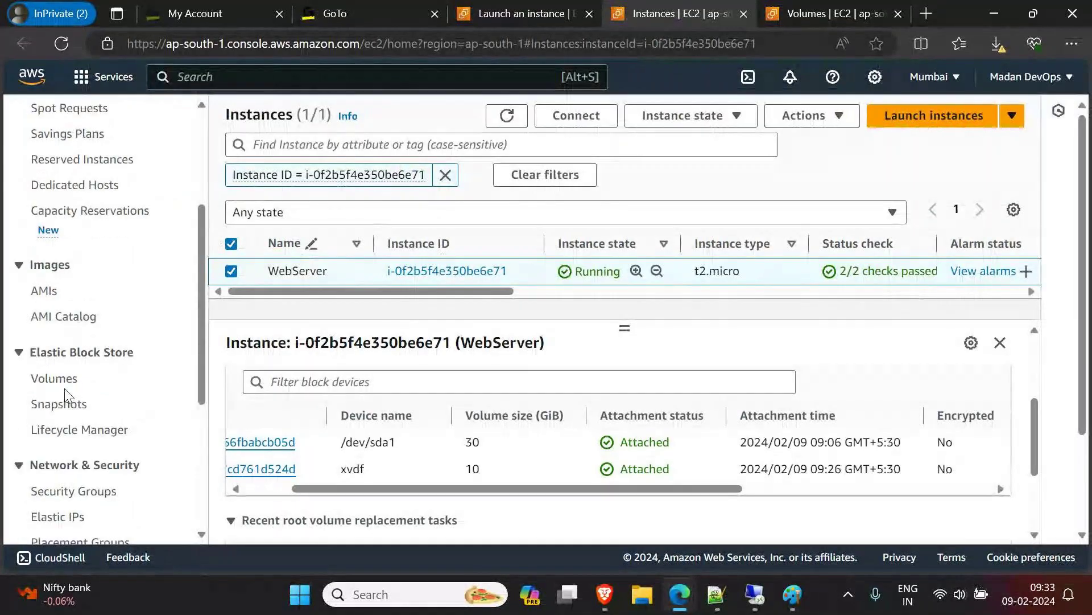
left_click(64, 383)
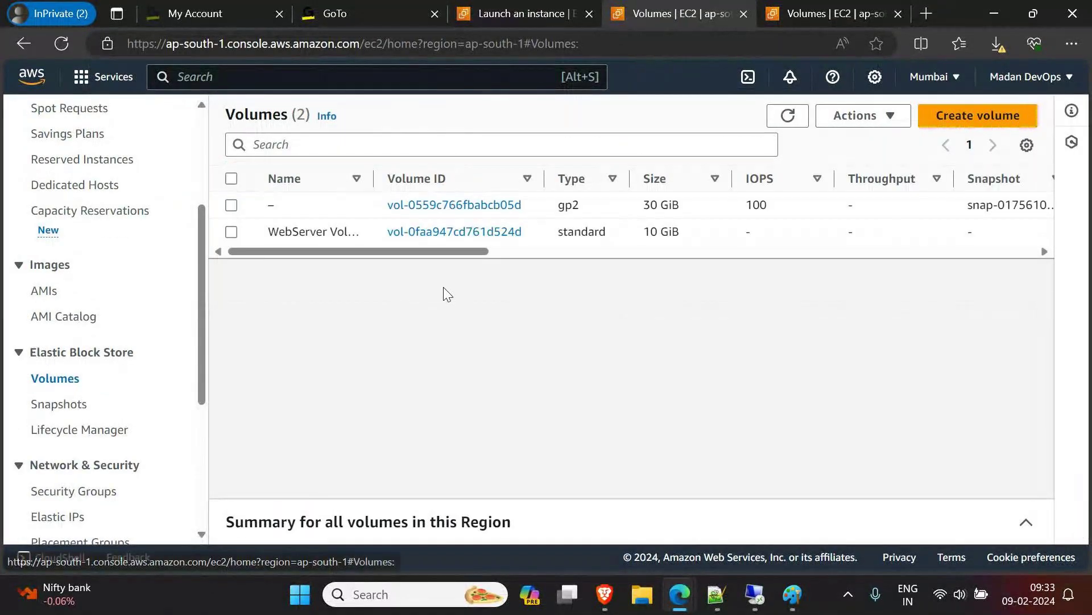
Select the WebServer Volume, widen the Name column to show its full name, and open the volume's modification form
left_click(231, 232)
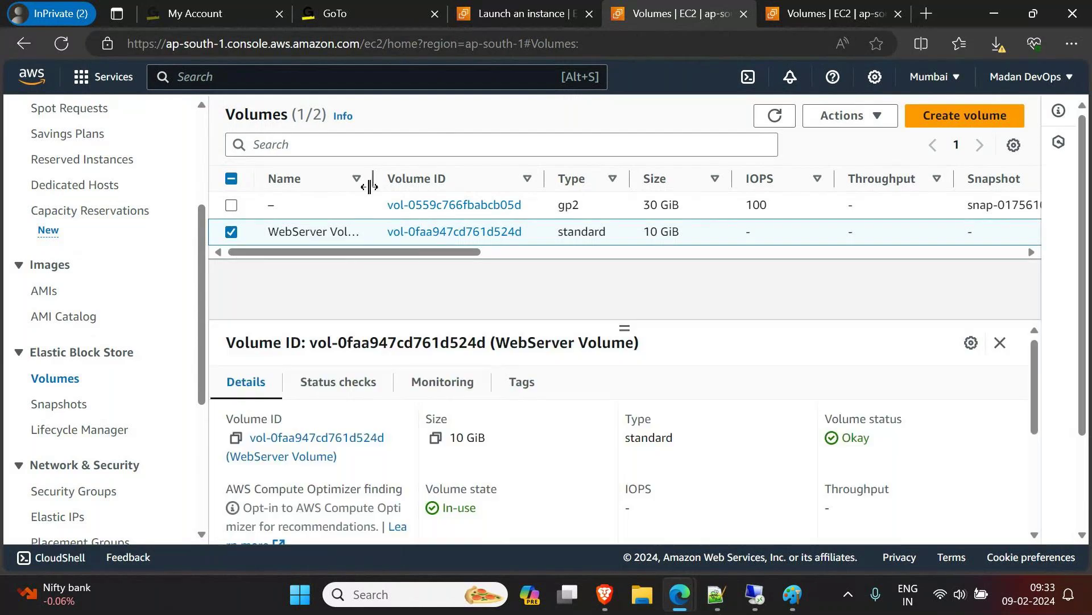
left_click_drag(374, 178, 431, 178)
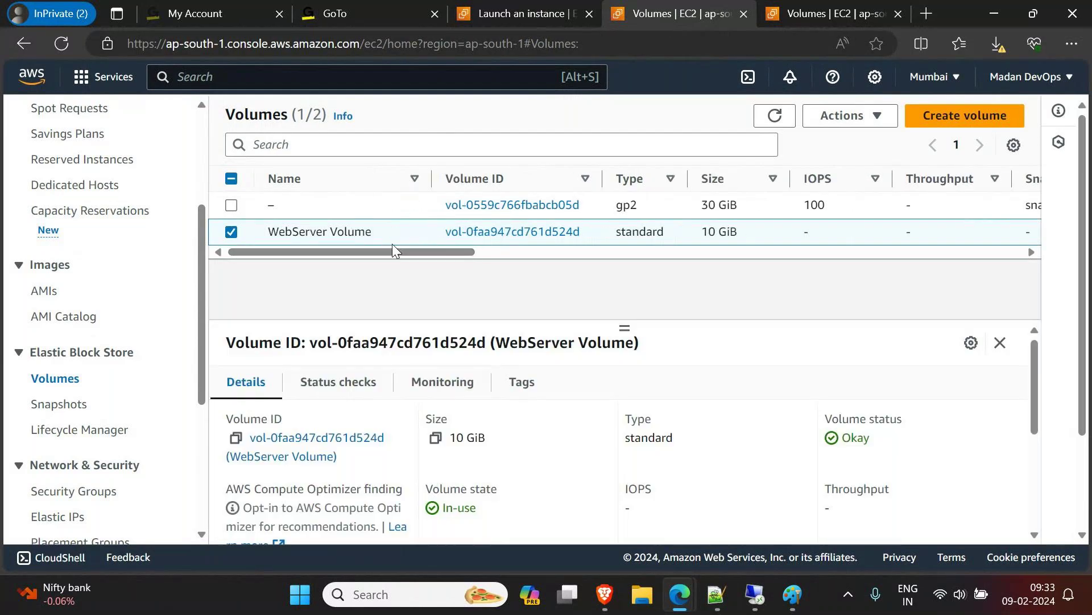
left_click(842, 116)
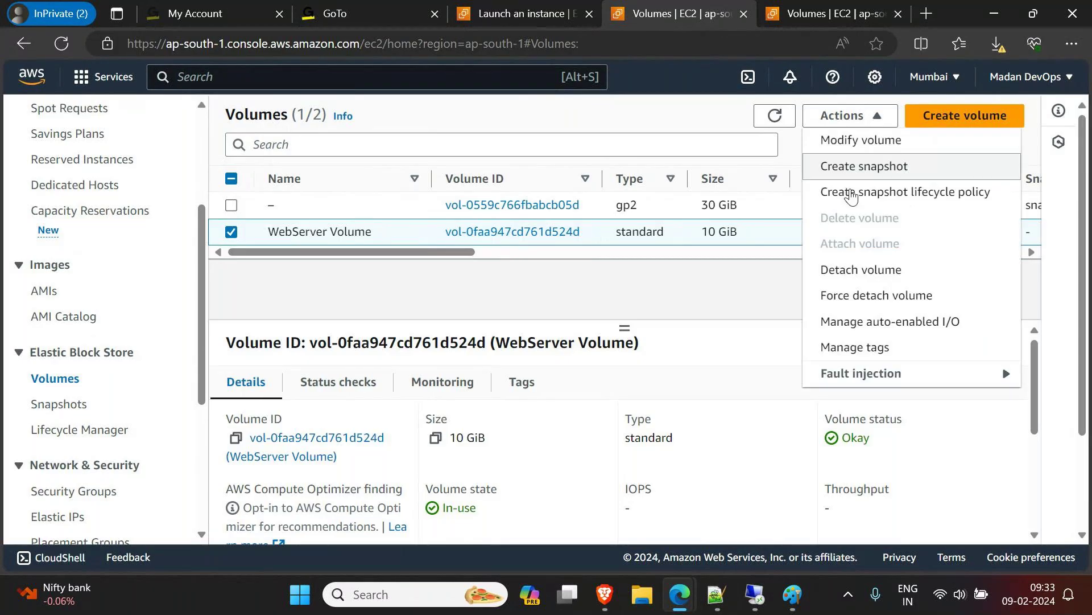
left_click(844, 139)
Set the WebServer Volume's size to 15 GiB and confirm the modification
scroll(86, 455, "down", 2)
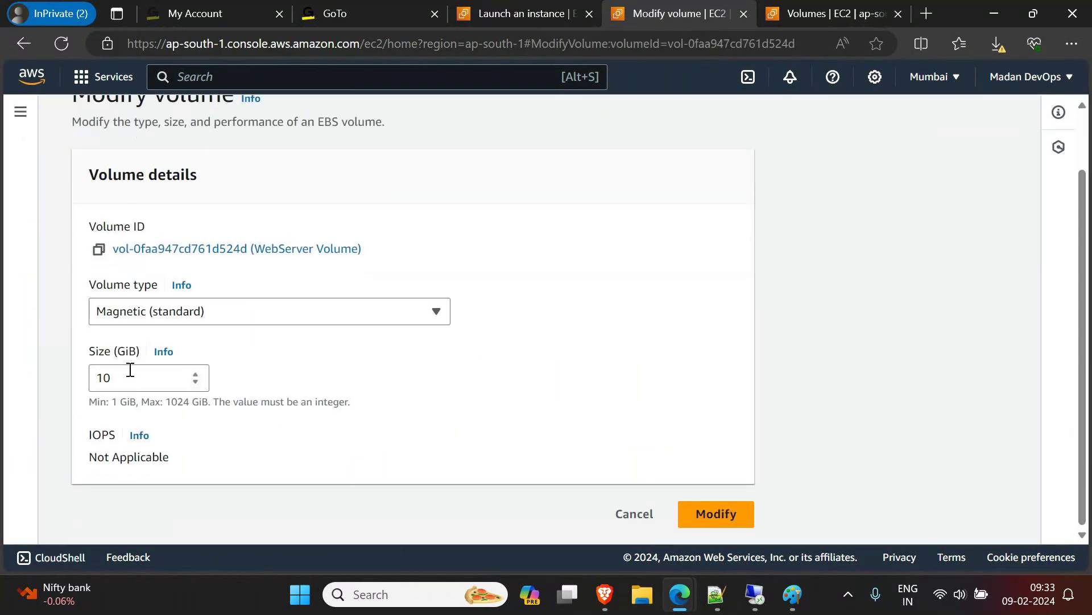
left_click(131, 382)
key("BackSpace")
key("BackSpace")
type("15")
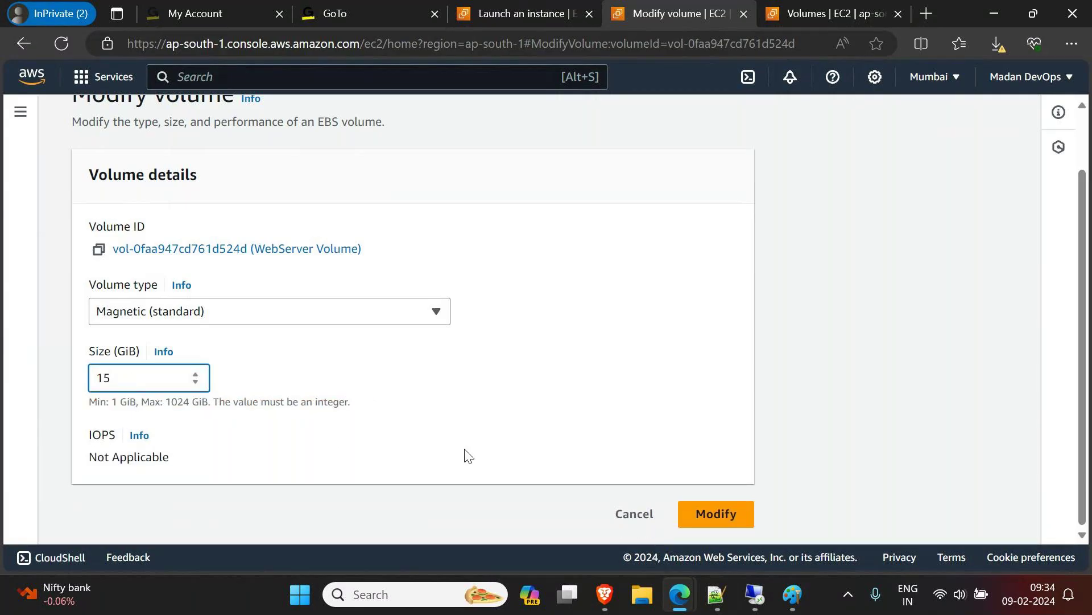
left_click(723, 515)
left_click(754, 479)
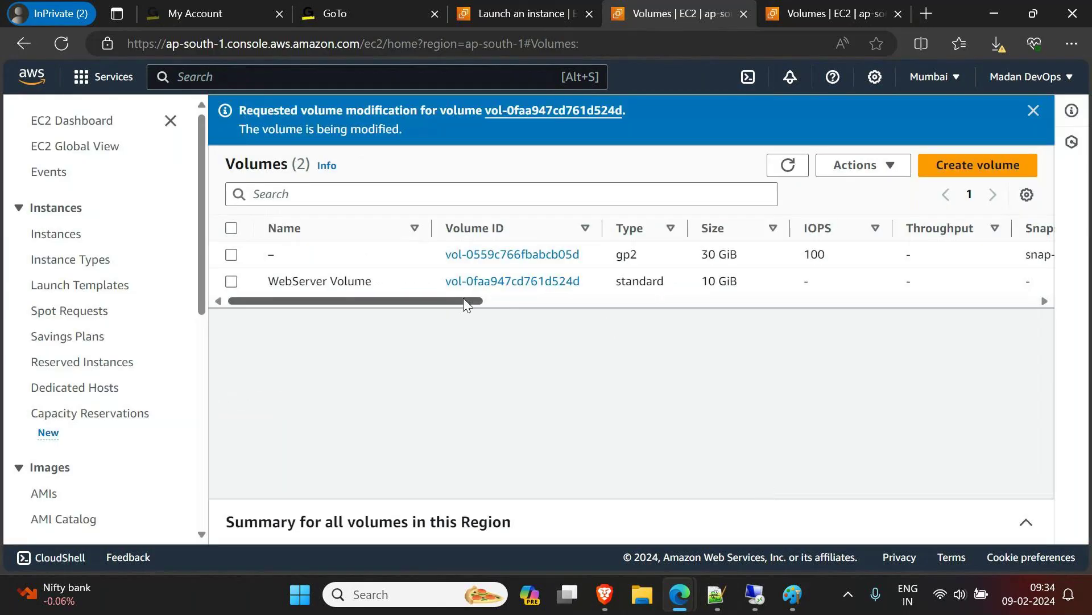
Refresh the volumes list and check the size of the modified volume
left_click_drag(464, 300, 737, 323)
left_click(787, 165)
left_click_drag(729, 301, 563, 316)
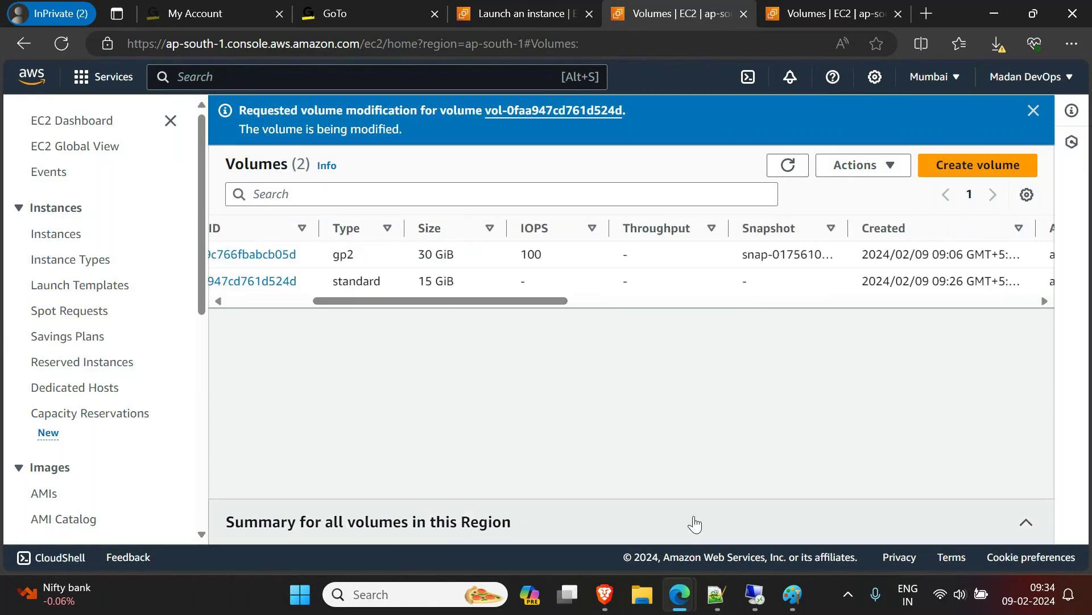
Switch to the Remote Desktop session, check the disk capacities in Server Manager and minimize it
left_click(755, 594)
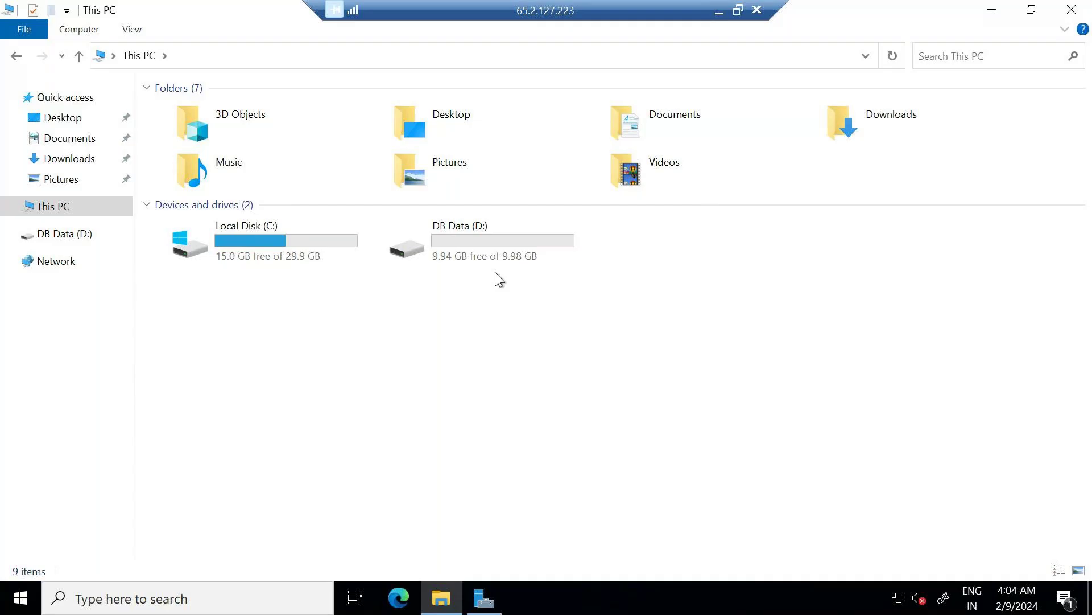
left_click(478, 592)
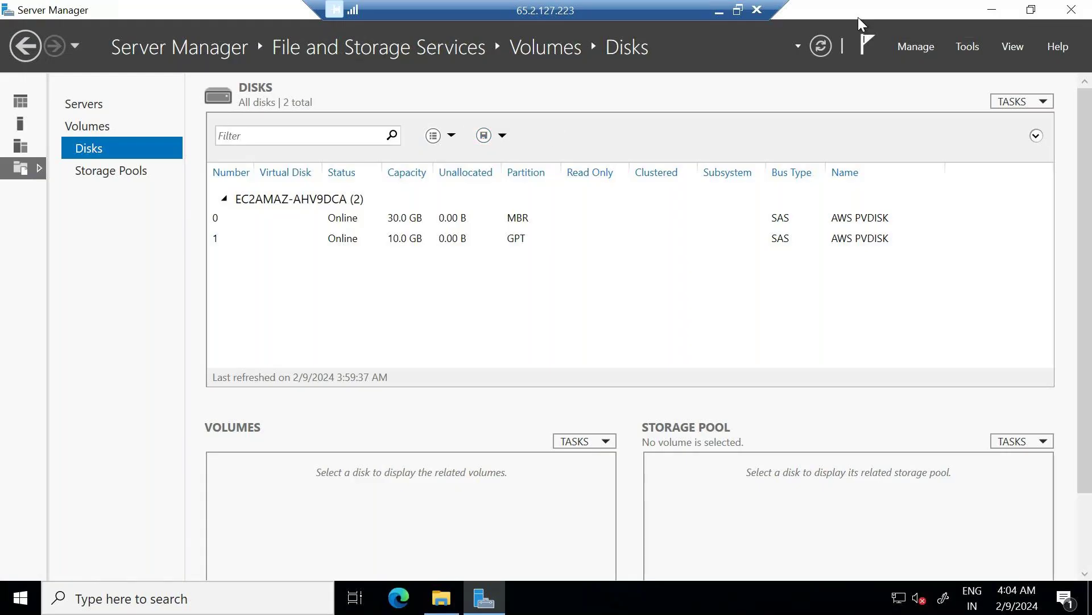
left_click(993, 8)
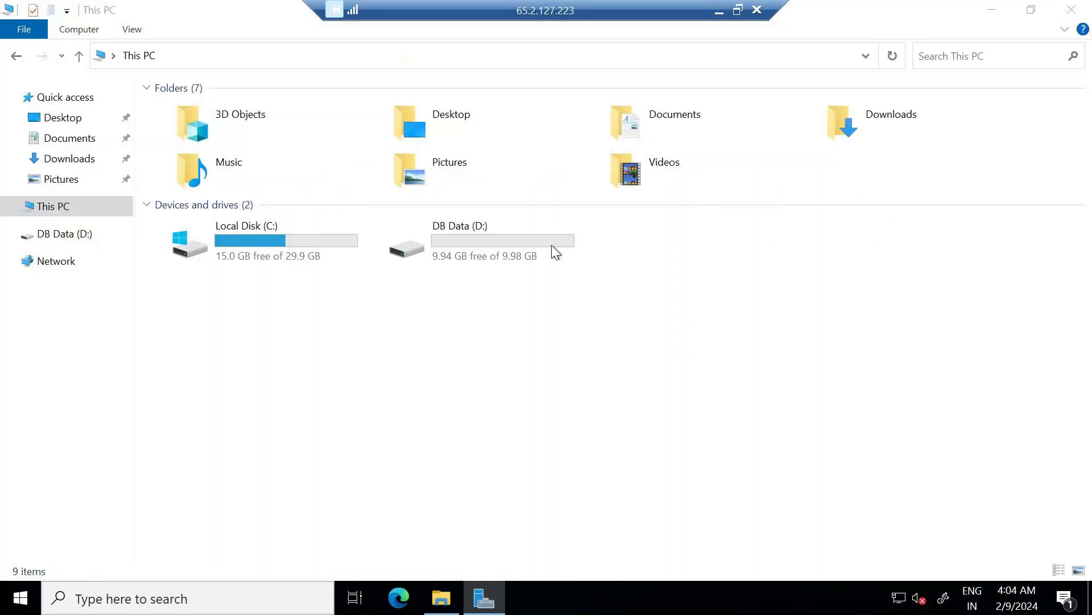
Search the Windows server for "disk manager"
left_click(165, 597)
type("d")
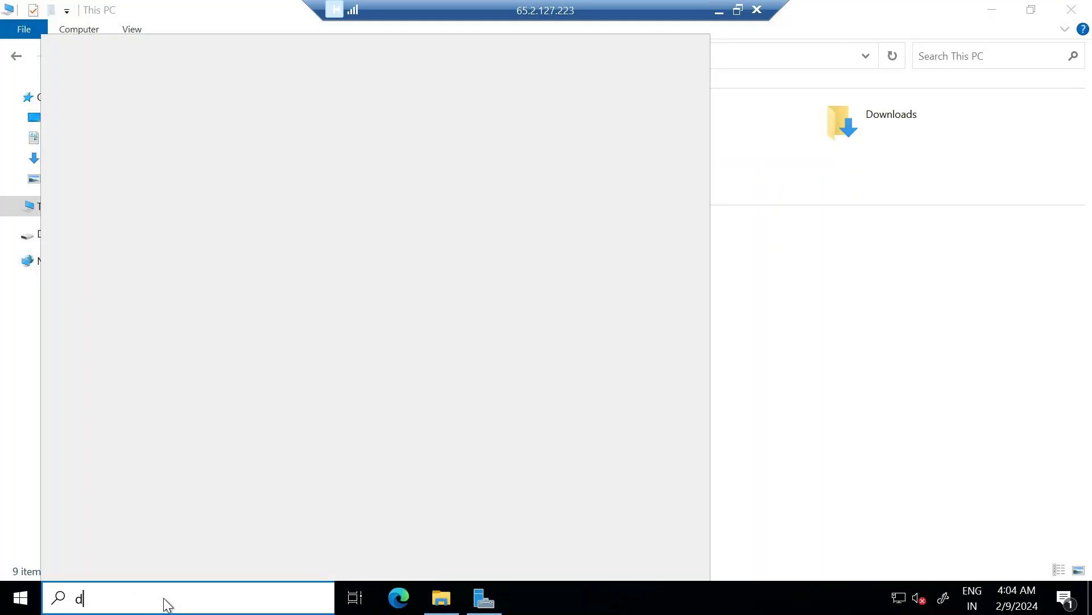
type("isk")
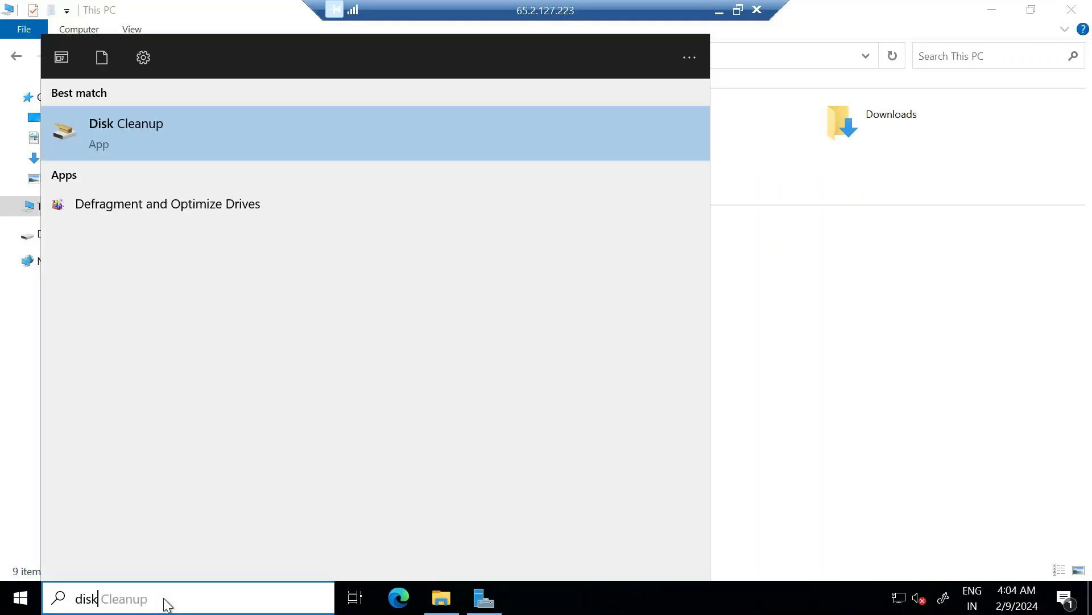
type(" mana")
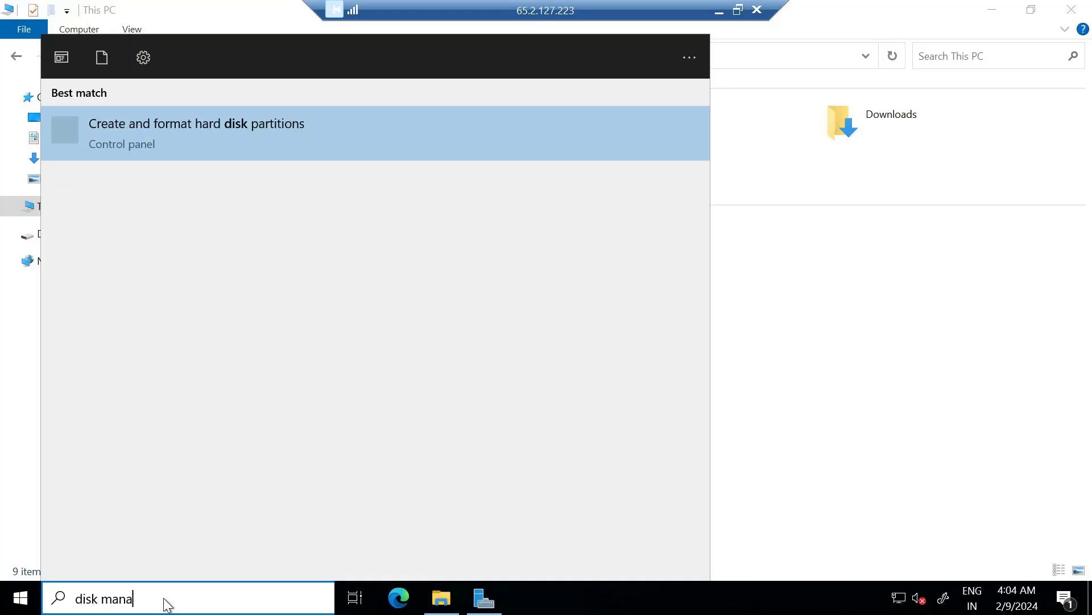
type("g")
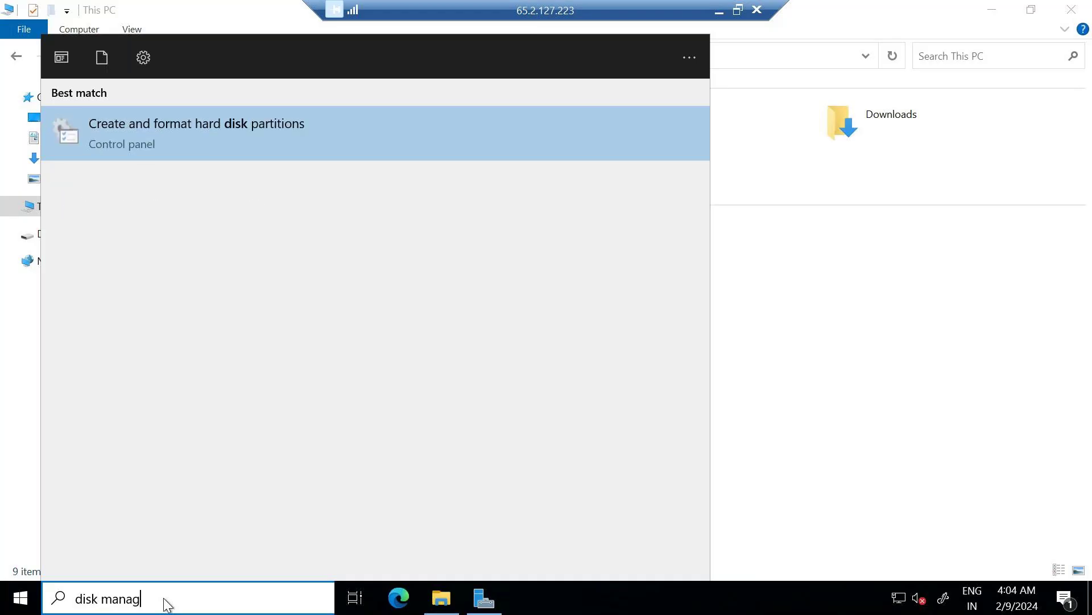
type("er")
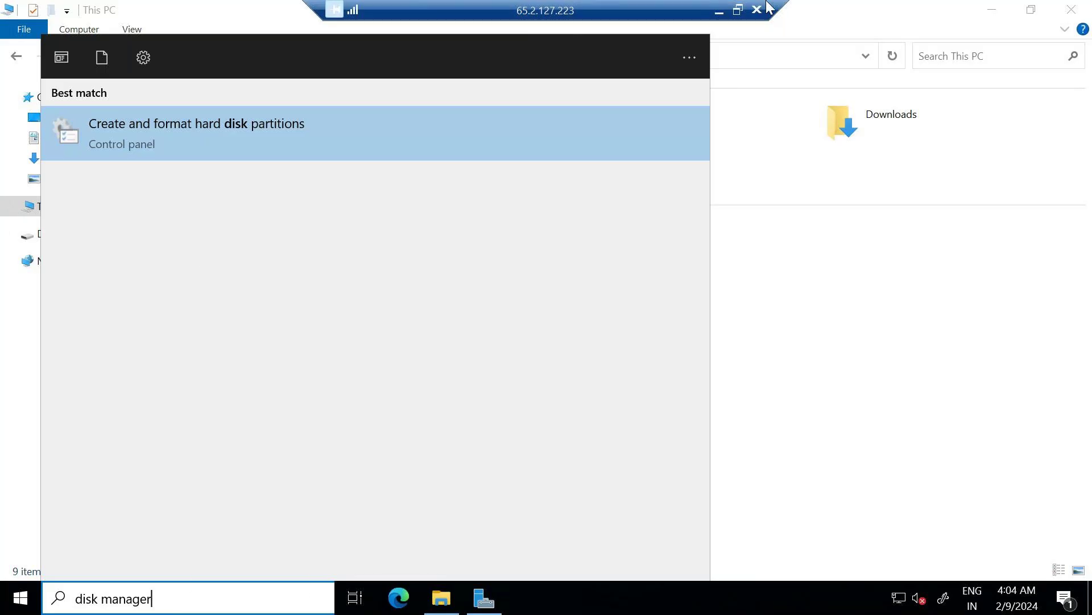
Switch to Notepad++ and add the line "Disk Manager" below "Server Manager Tool on Windows"
left_click(725, 8)
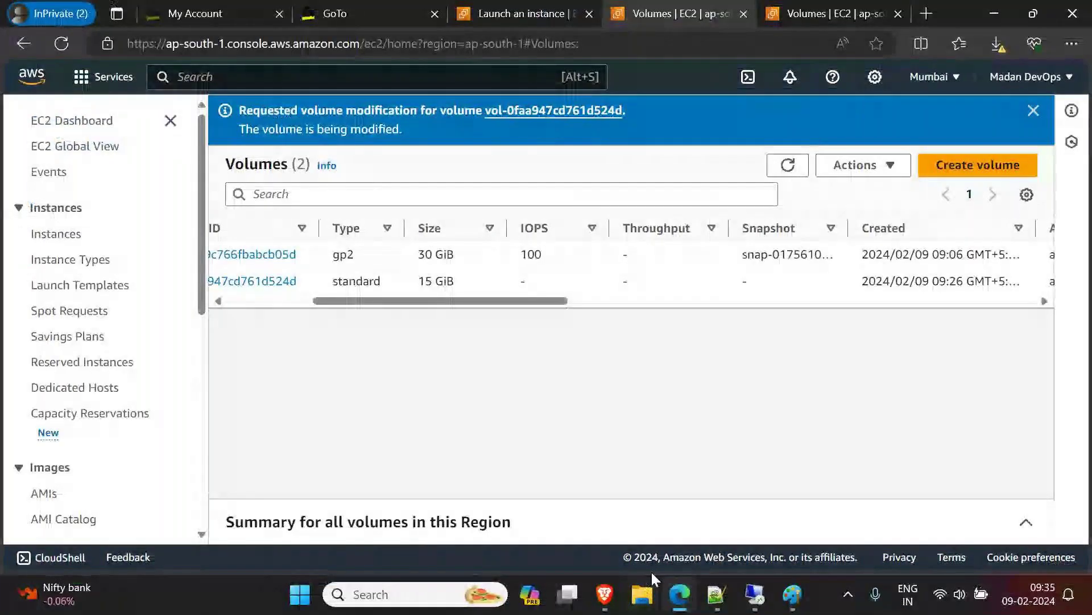
left_click(716, 594)
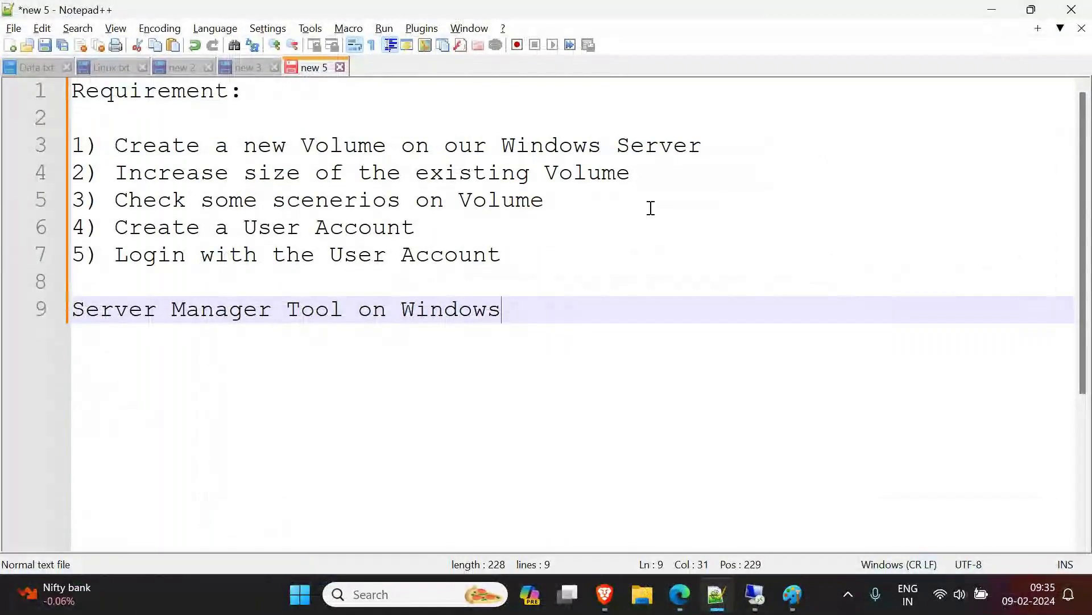
key("Return")
type("Disk Manager")
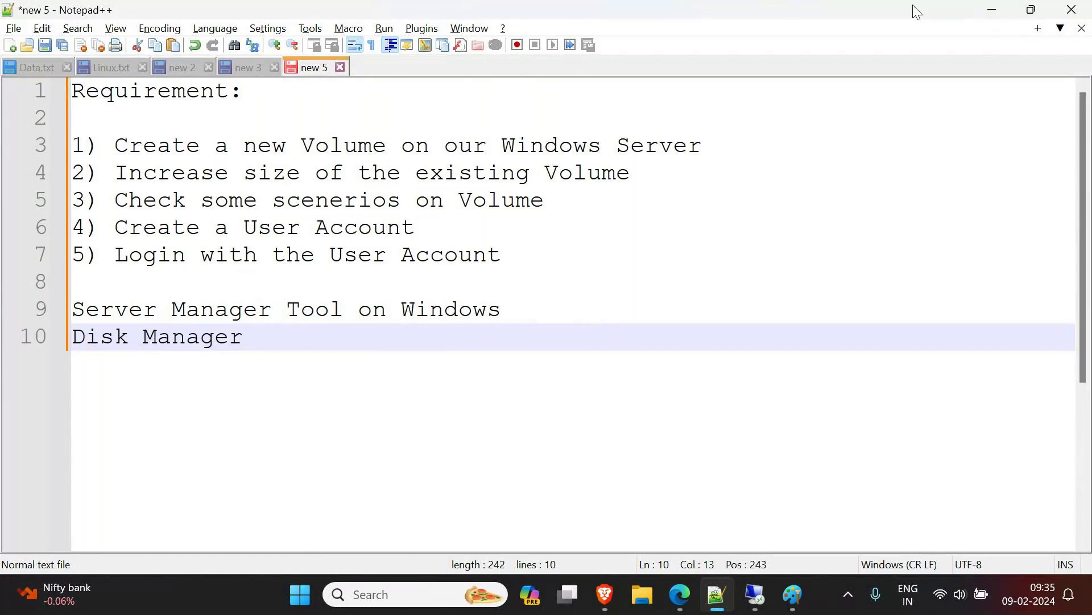
Return to the Remote Desktop session and open the found tool for creating and formatting hard disk partitions
left_click(993, 12)
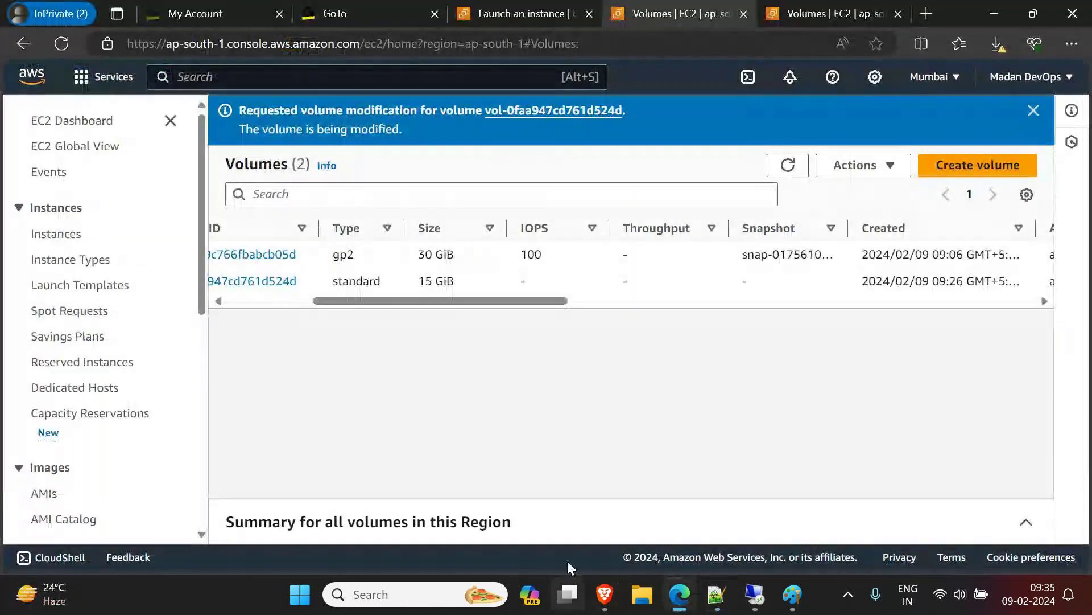
left_click(755, 594)
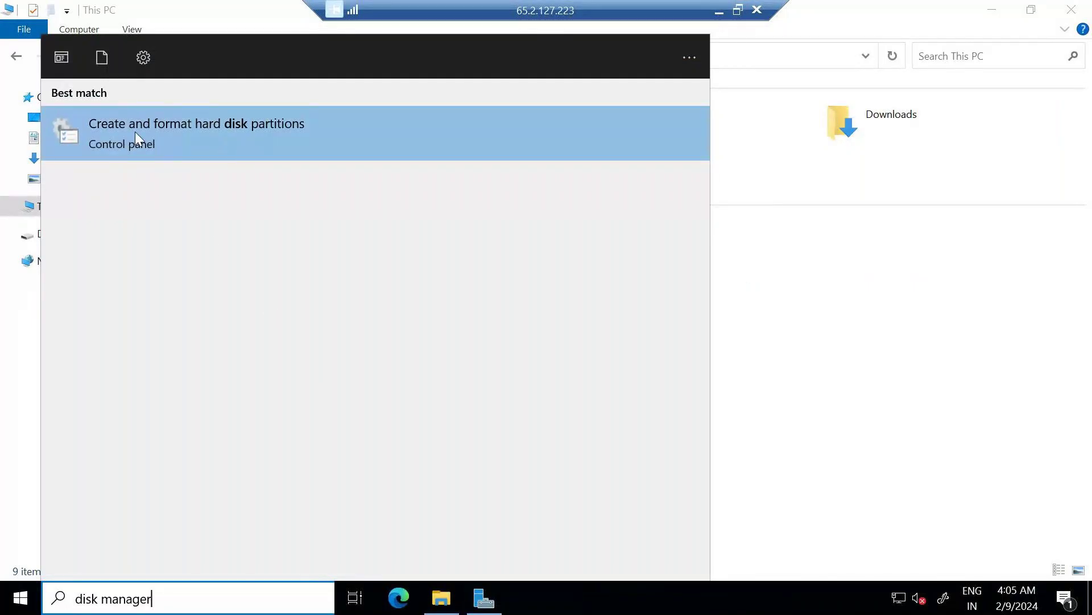
left_click(152, 135)
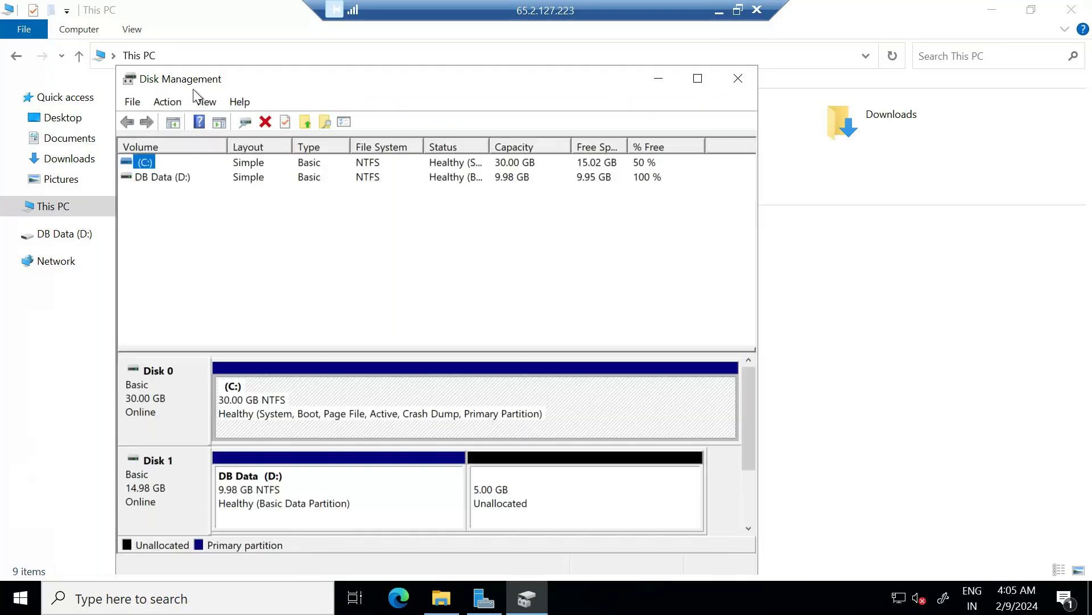
Change the last note line in Notepad++ to "Disk Management Tool" and minimize the editor
left_click(719, 10)
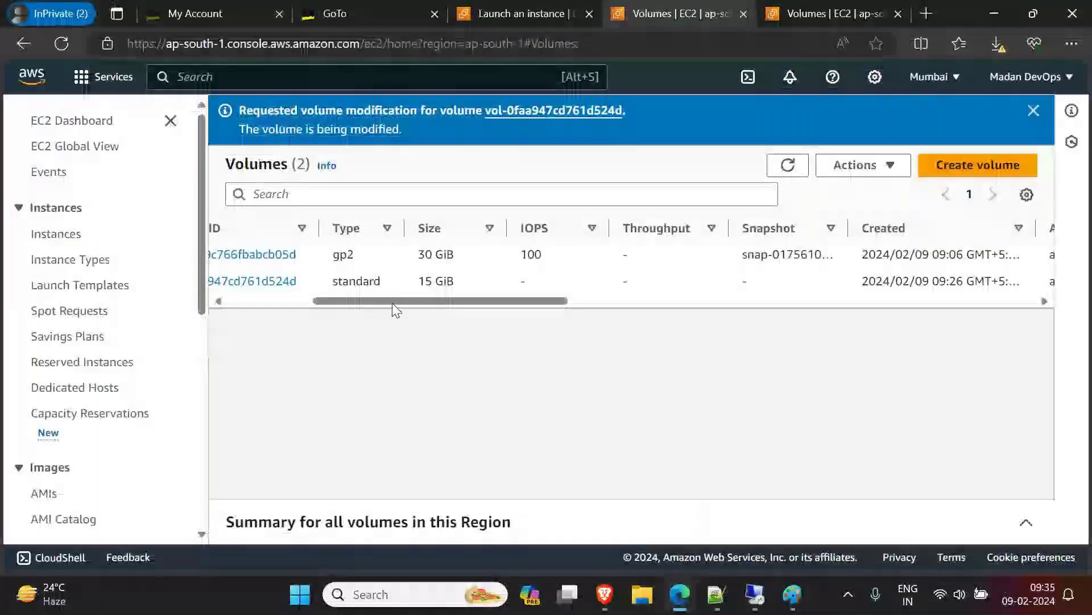
left_click(709, 592)
left_click(276, 341)
key("BackSpace")
type("ment Tool")
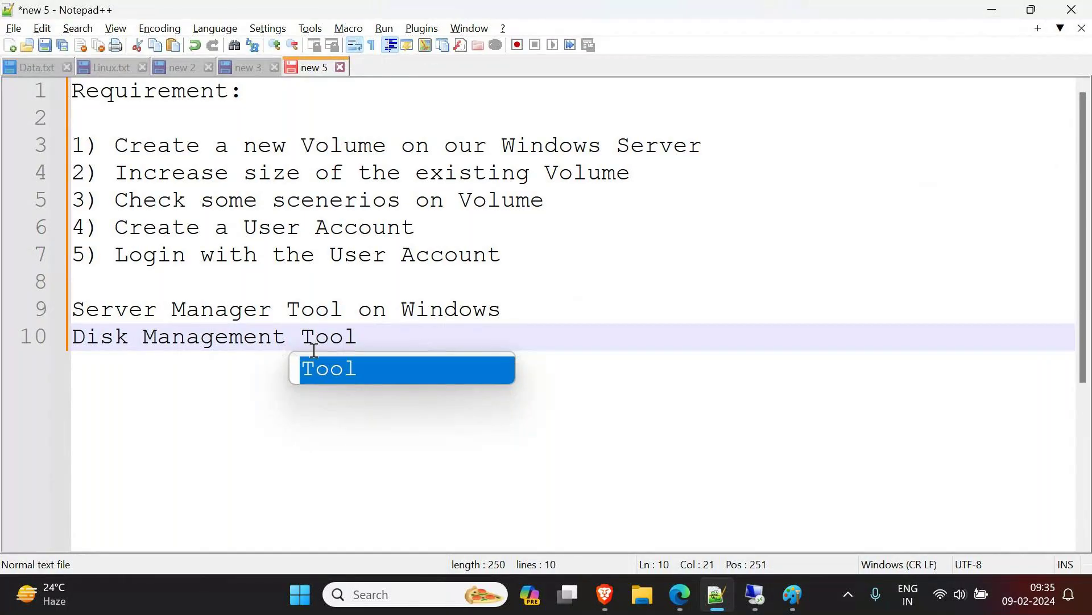
left_click(575, 256)
left_click(1008, 10)
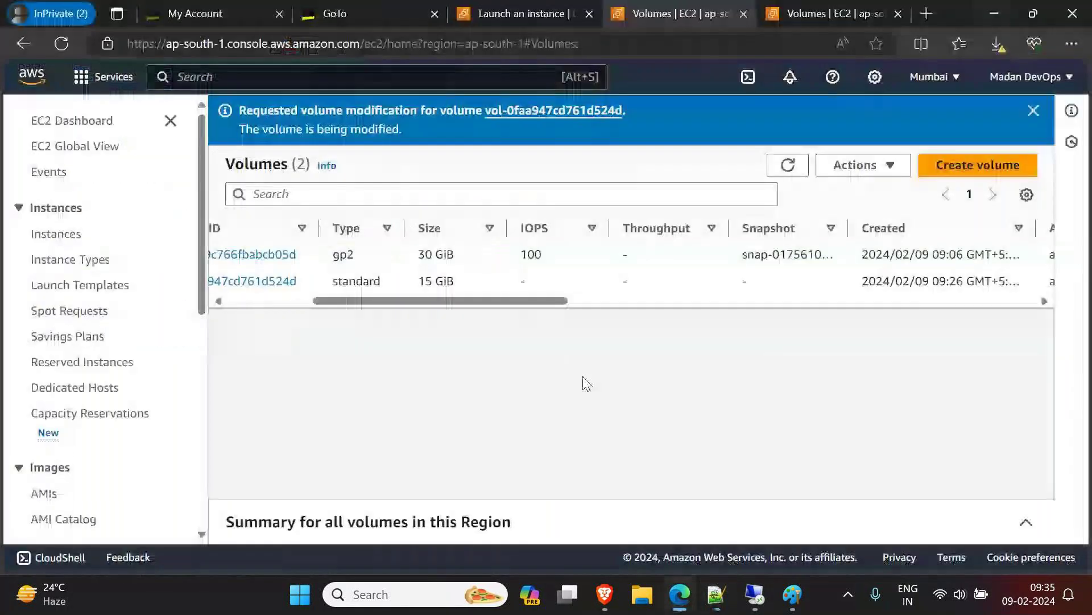
Return to the Remote Desktop session and check the volume options offered for Disk 1's unallocated space
left_click(800, 608)
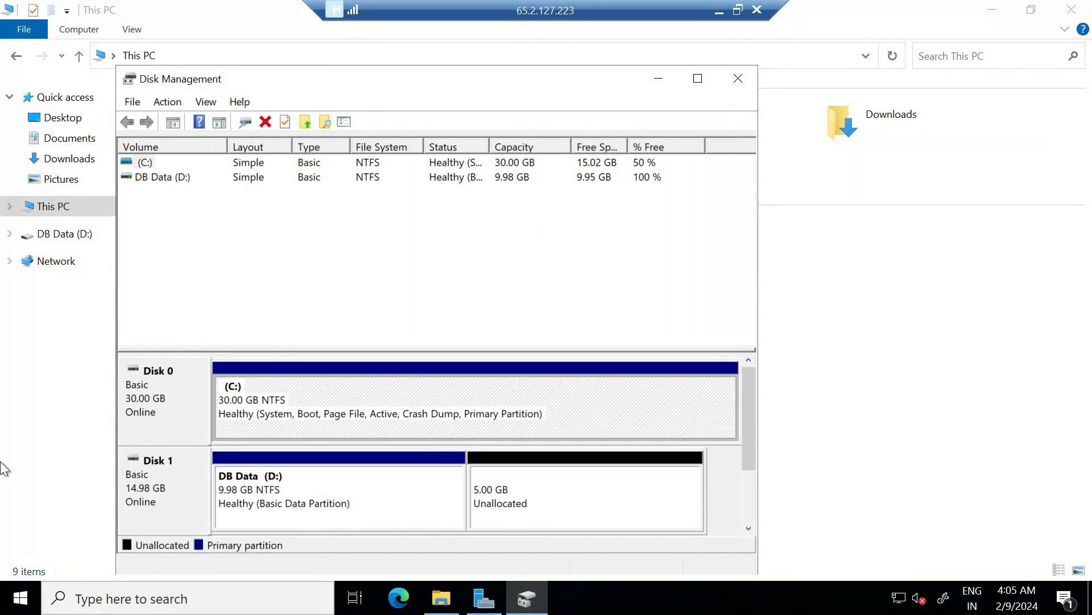
left_click(60, 242)
right_click(552, 487)
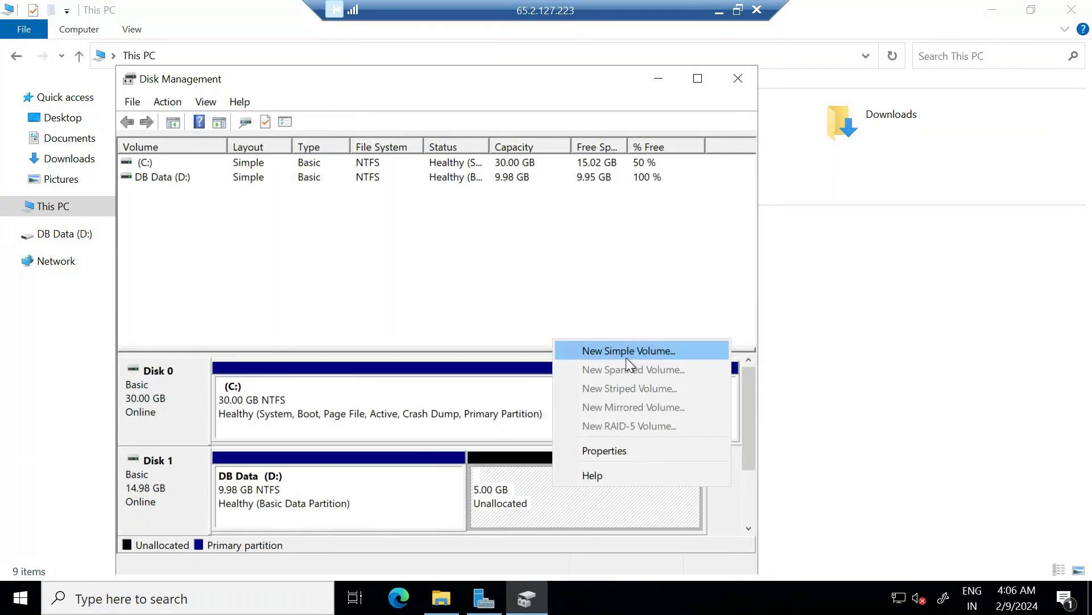
left_click(377, 486)
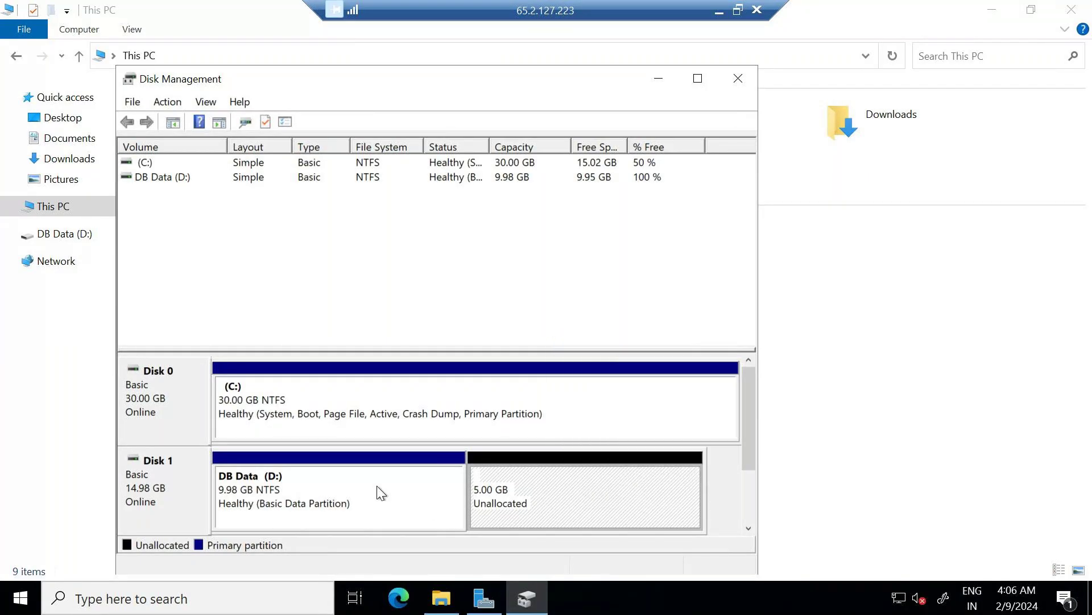
Extend the DB Data (D:) volume with all 5119 MB of unallocated space on Disk 1
left_click(377, 486)
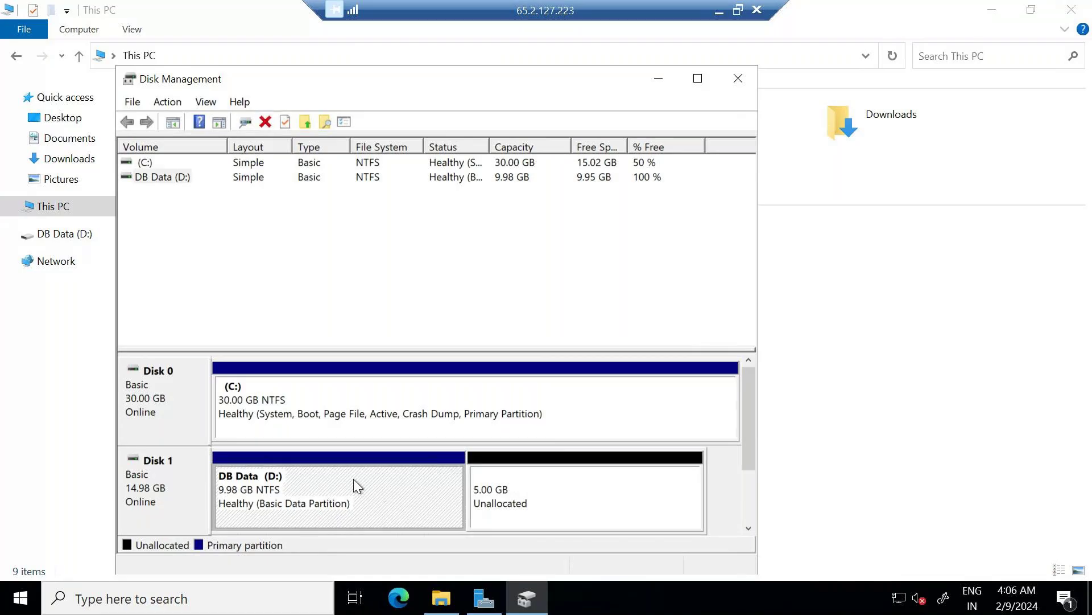
right_click(381, 492)
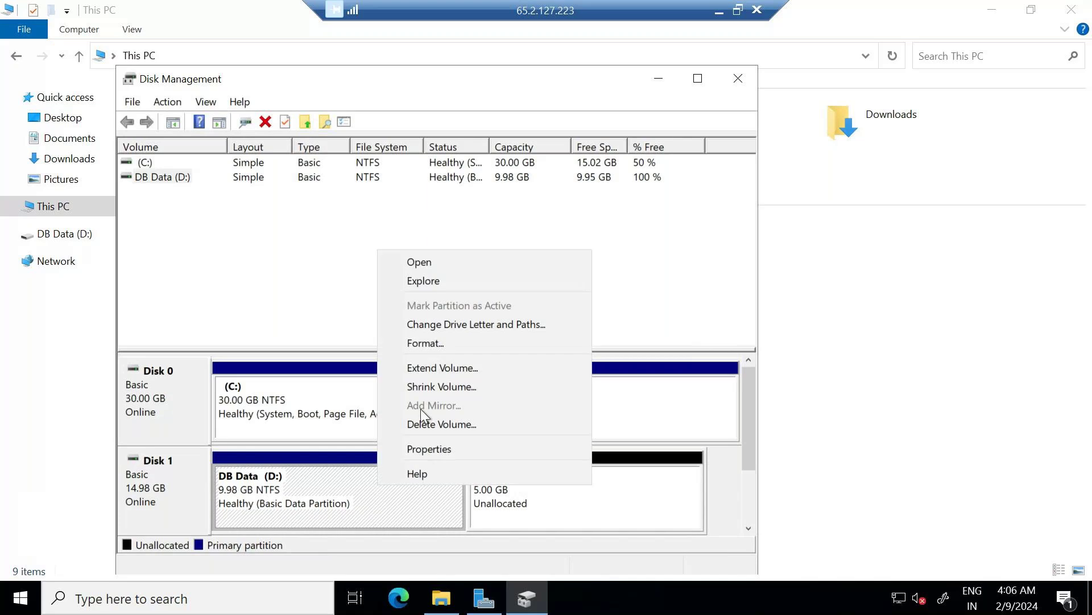
left_click(432, 367)
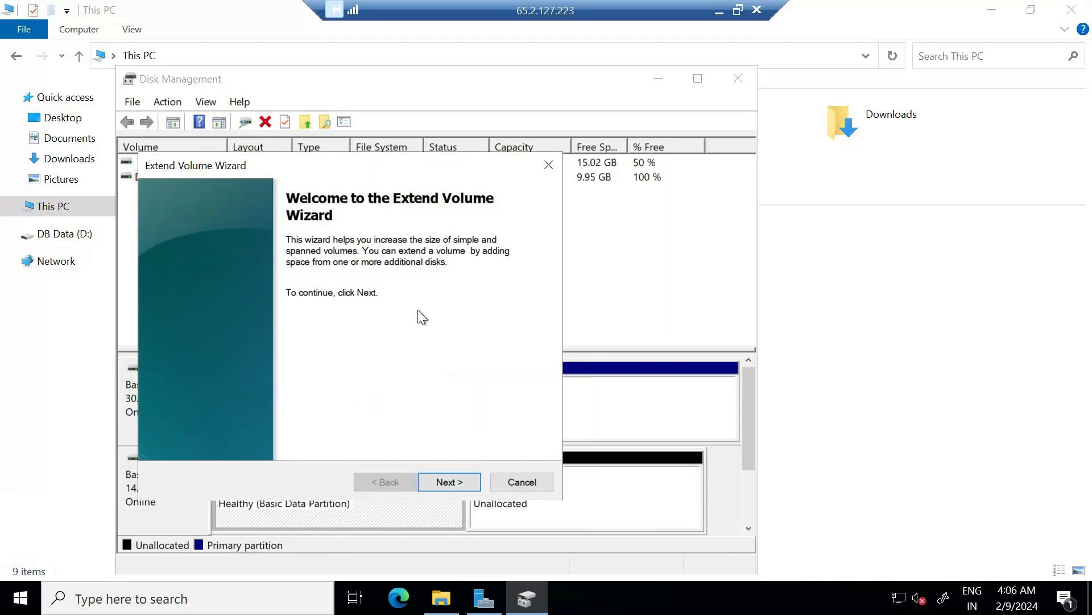
left_click(452, 480)
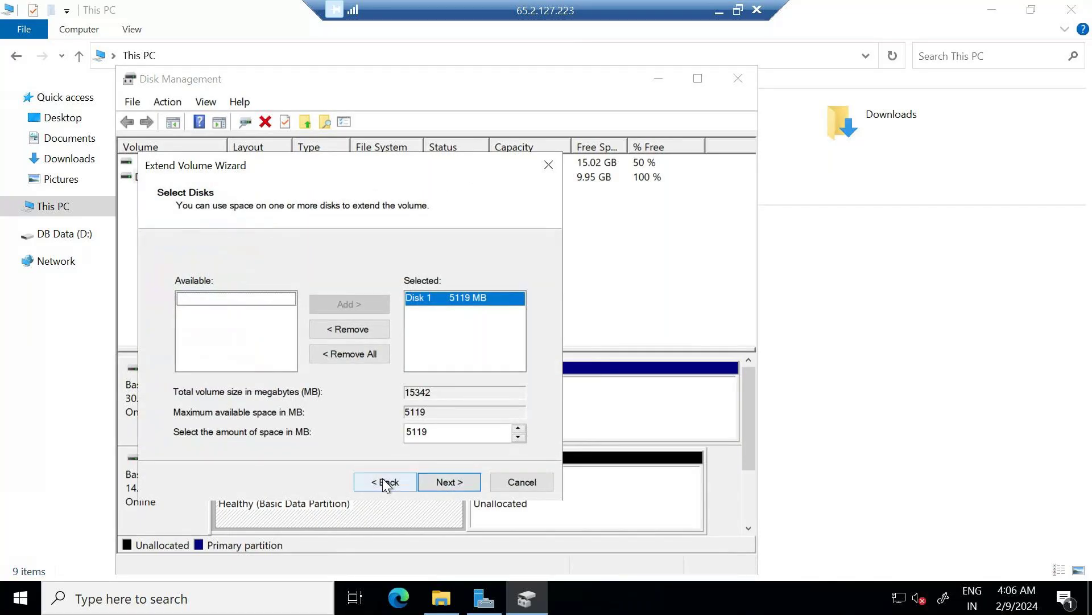
left_click(442, 484)
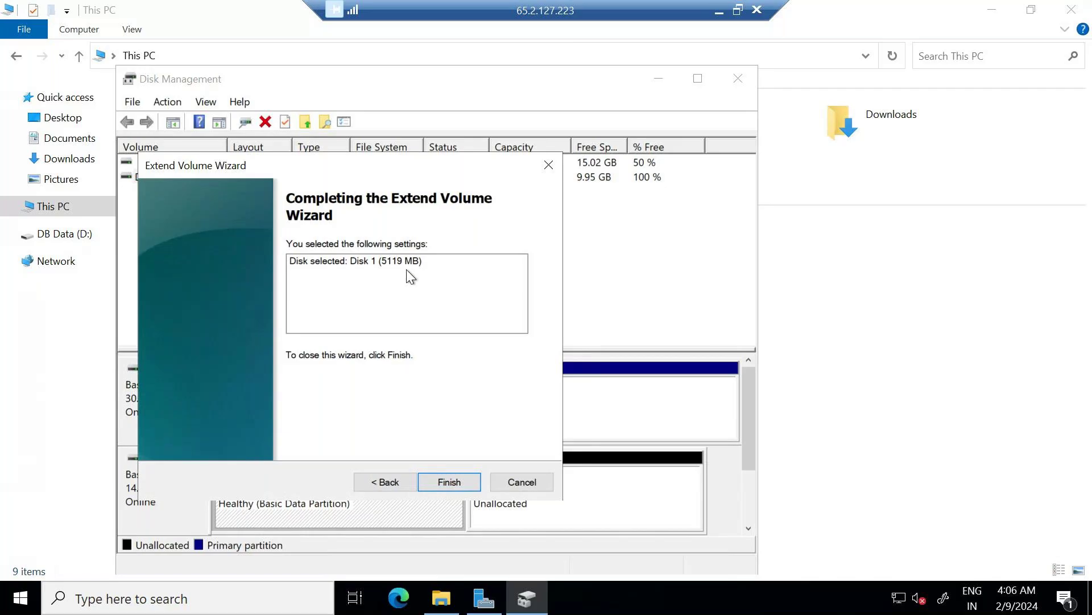
left_click(456, 482)
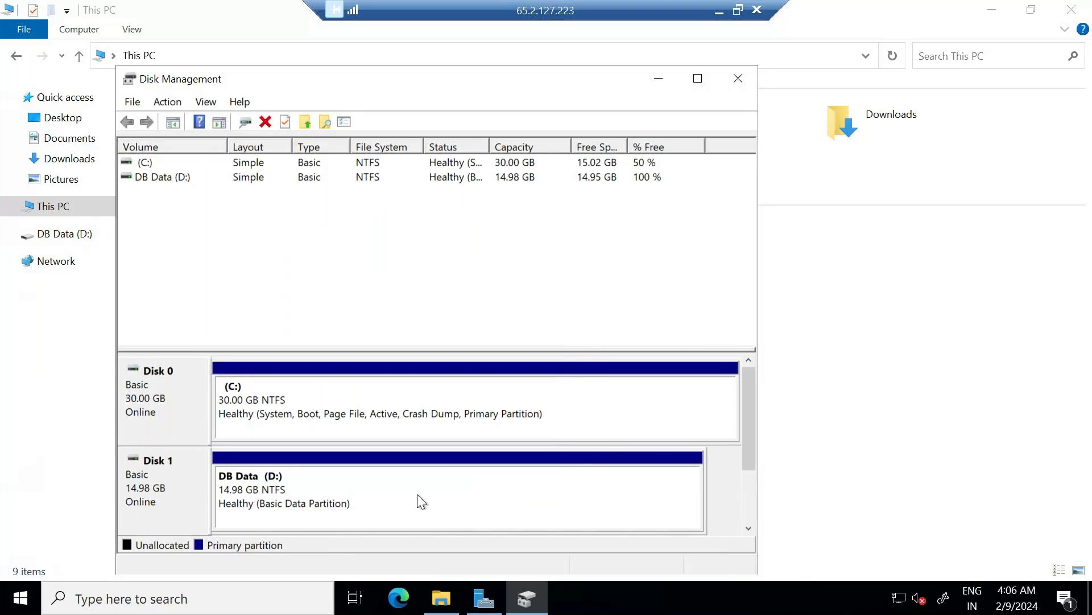
Refresh This PC in File Explorer to check drive D's size, and return to the AWS console
left_click(441, 598)
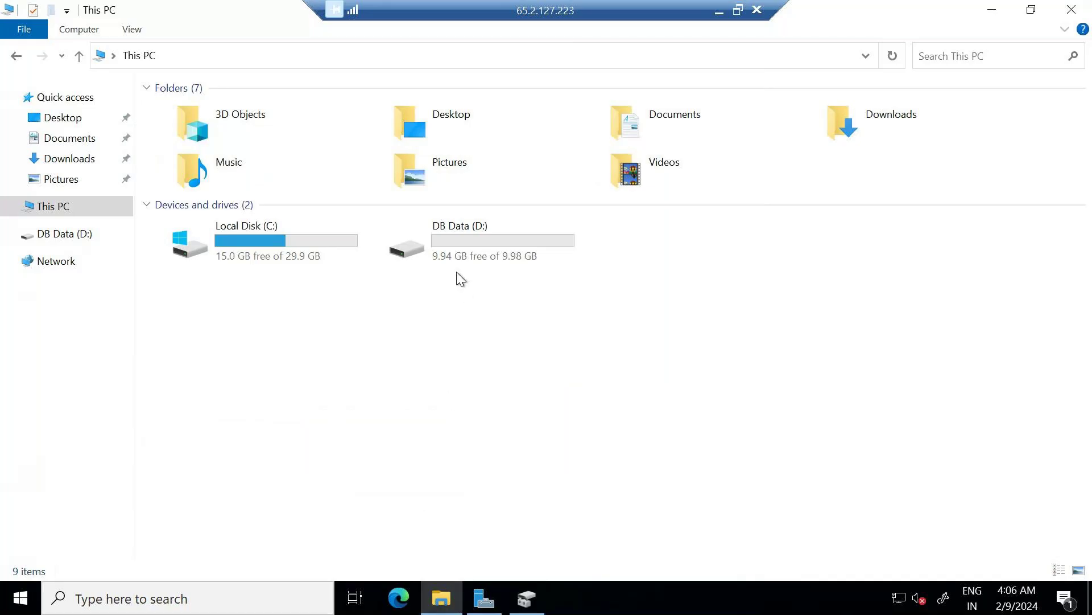
left_click(892, 56)
left_click(719, 10)
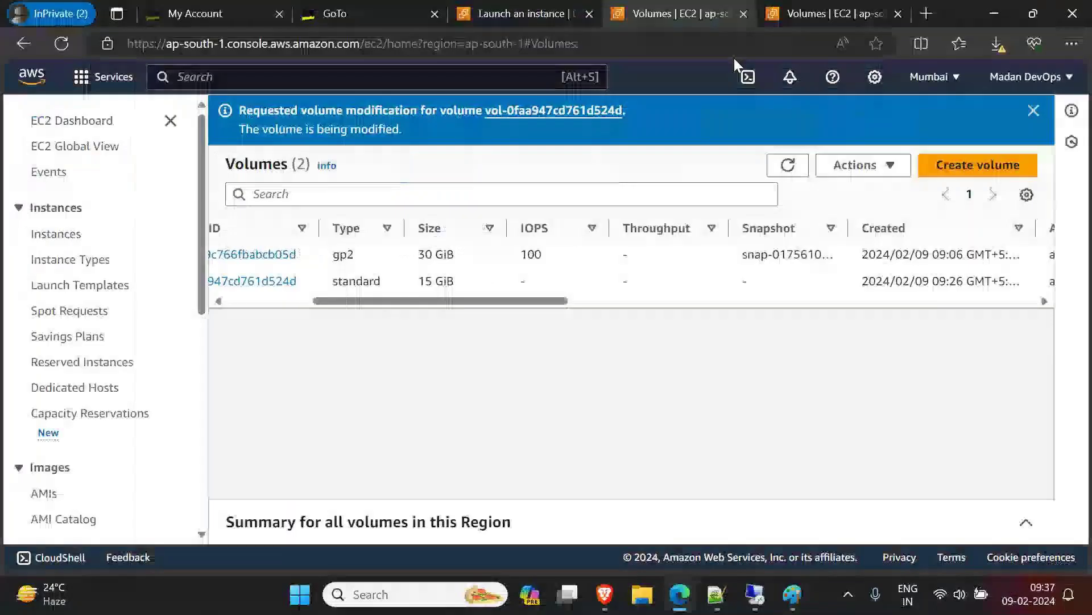
Review the volume scenarios requirement in the Notepad++ notes and check the drives in the Remote Desktop session
scroll(469, 307, "left", 5)
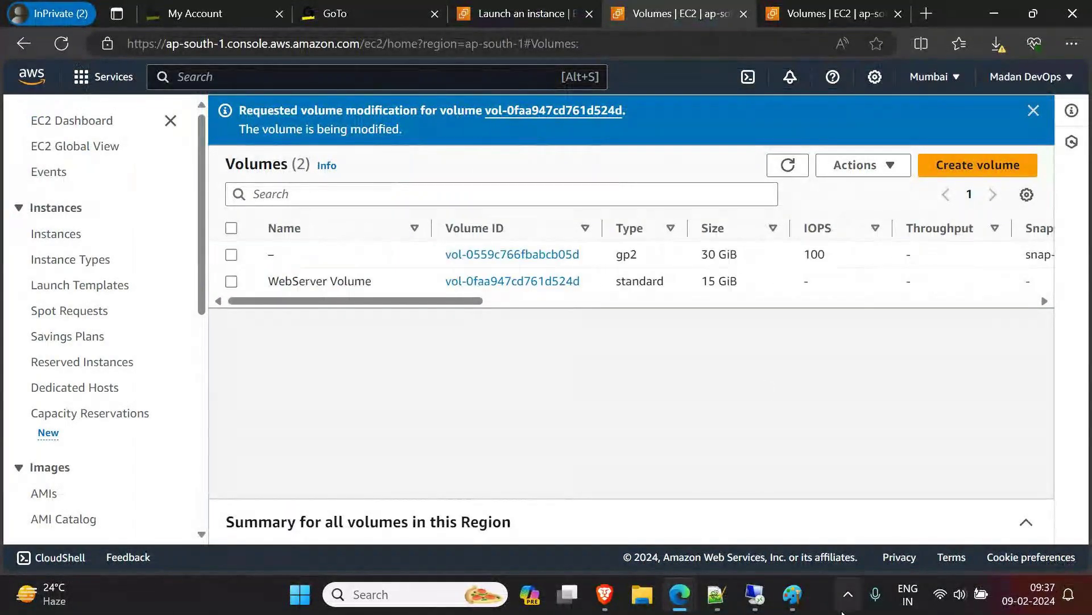
left_click(715, 594)
left_click(446, 388)
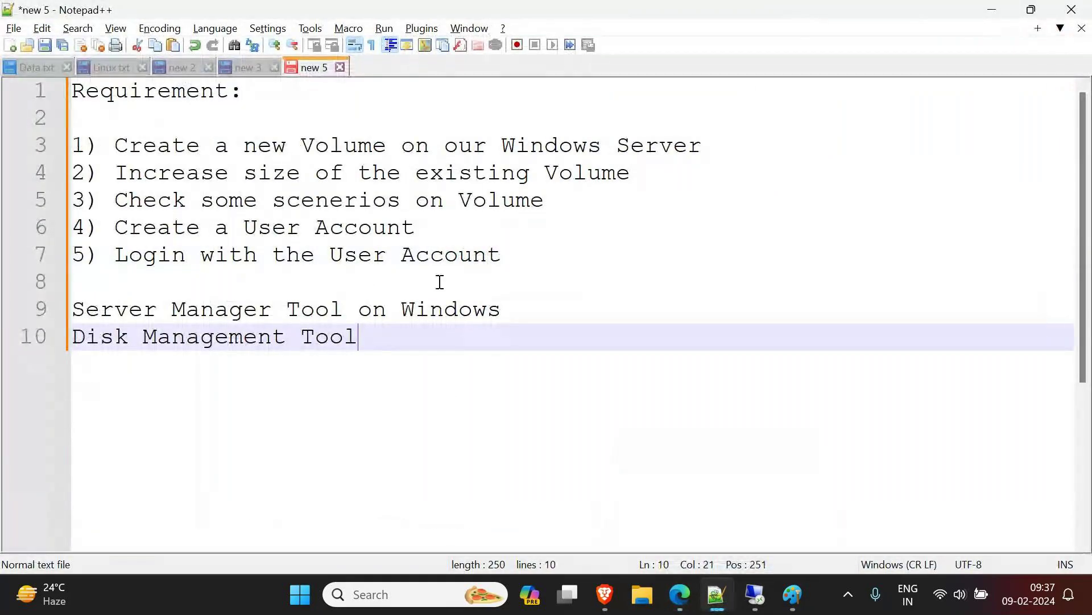
left_click_drag(116, 200, 569, 207)
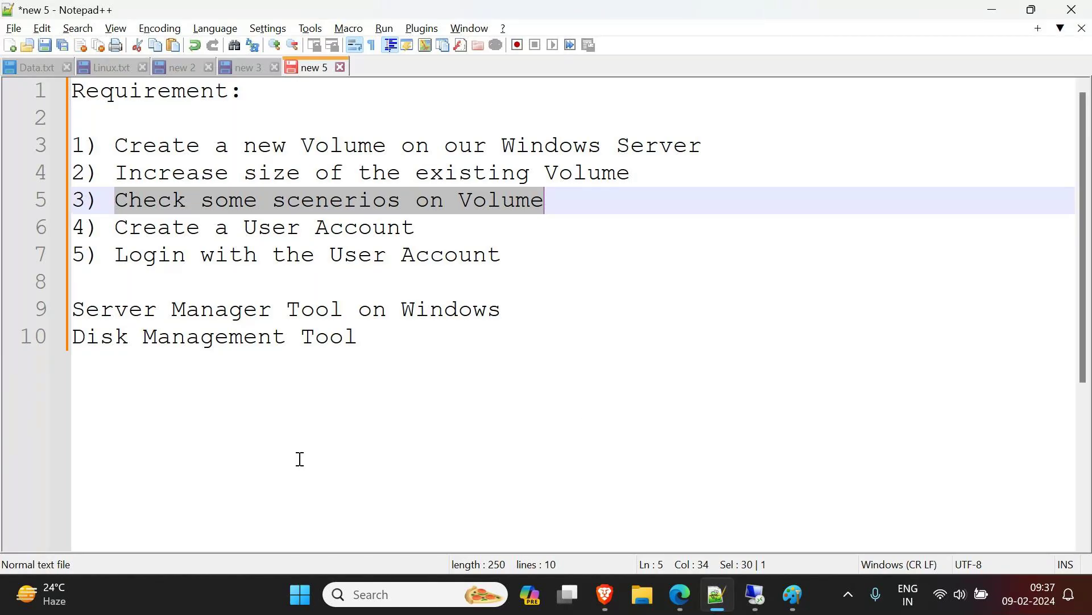
left_click(308, 310)
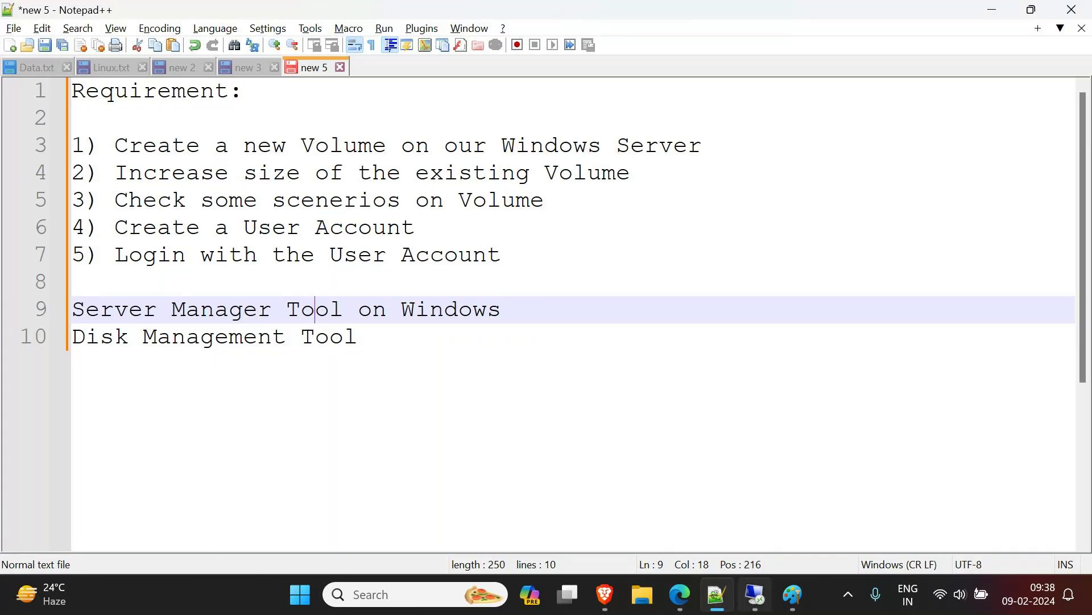
left_click(758, 600)
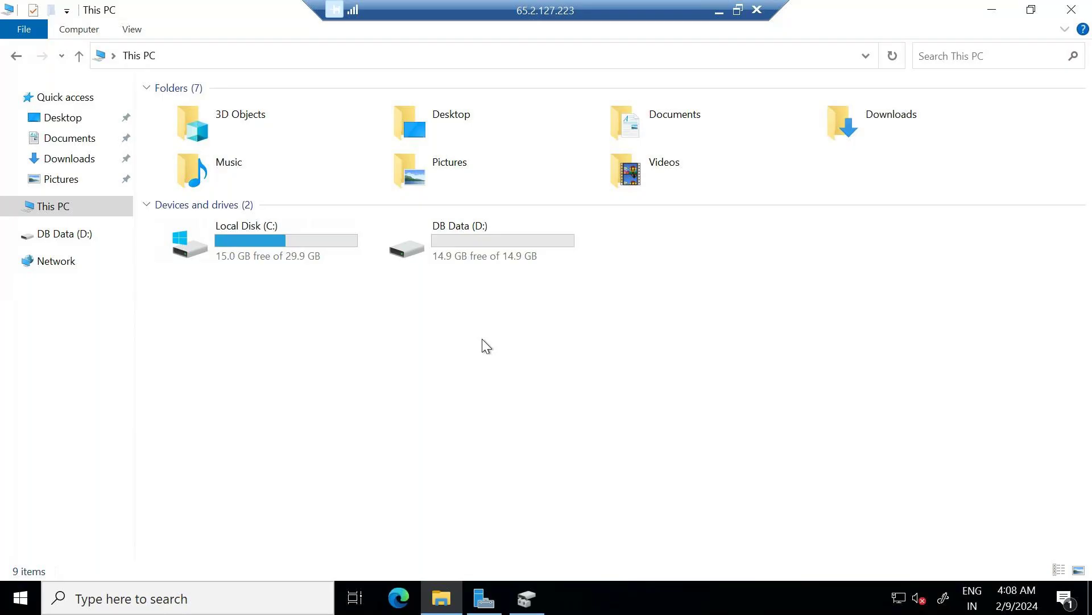
left_click(720, 10)
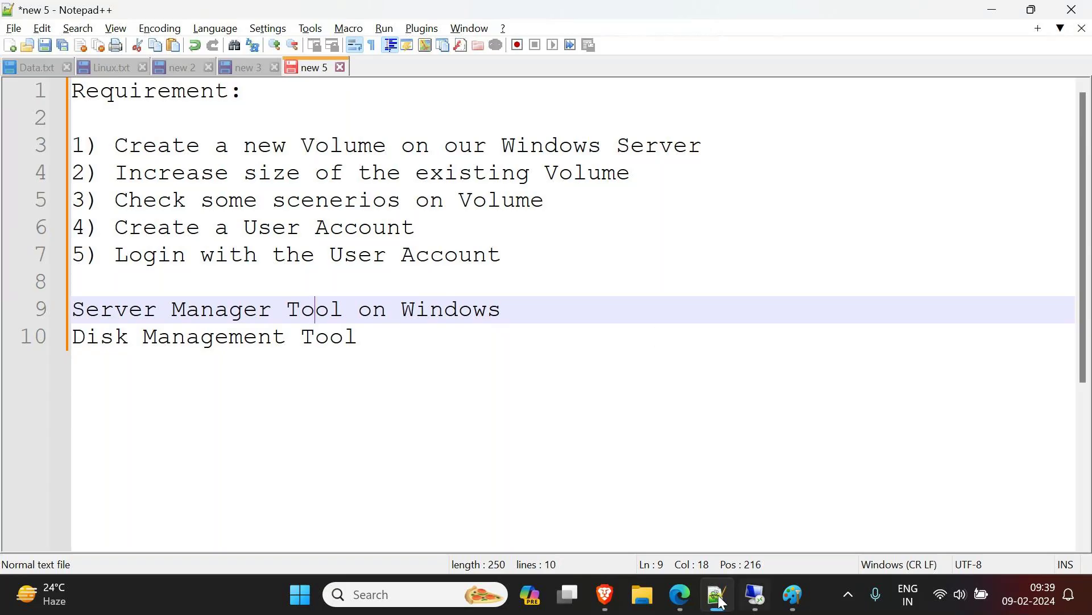
Switch to Paint and draw a line spanning about 374 × 275 px from the Windows Server box to outside the first data center
left_click(781, 602)
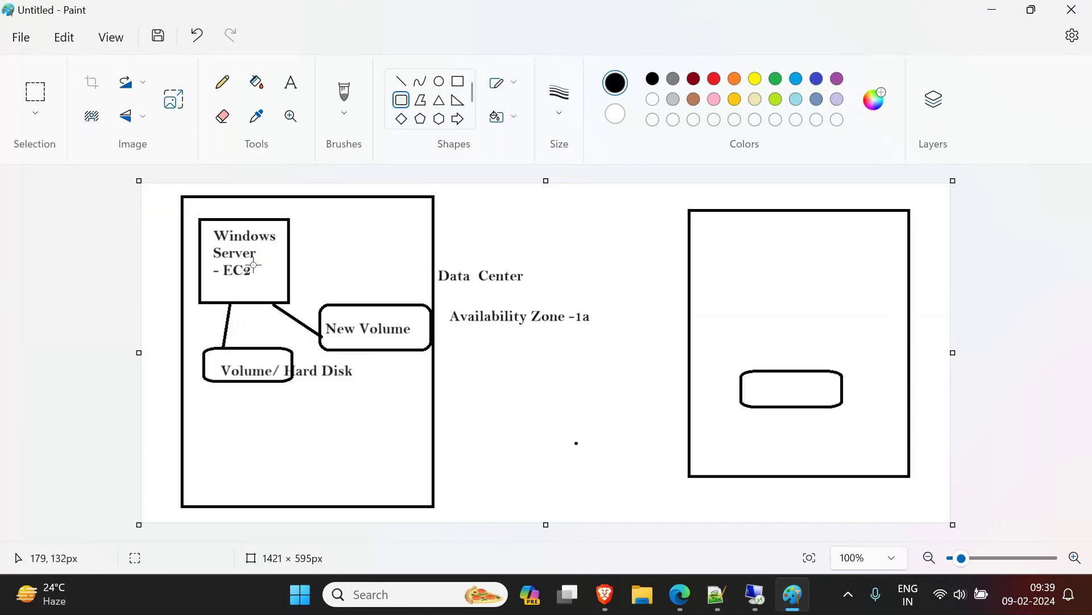
left_click(400, 81)
left_click_drag(254, 301, 467, 457)
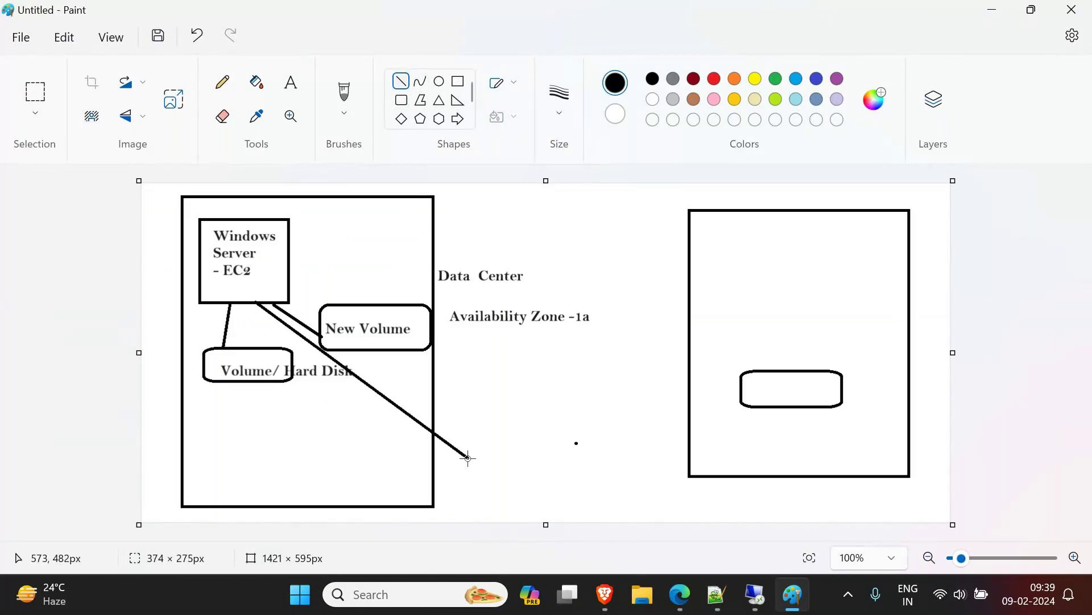
left_click(493, 416)
Draw a row of four small ovals between the two data center boxes, near the end of the diagonal line
left_click(438, 80)
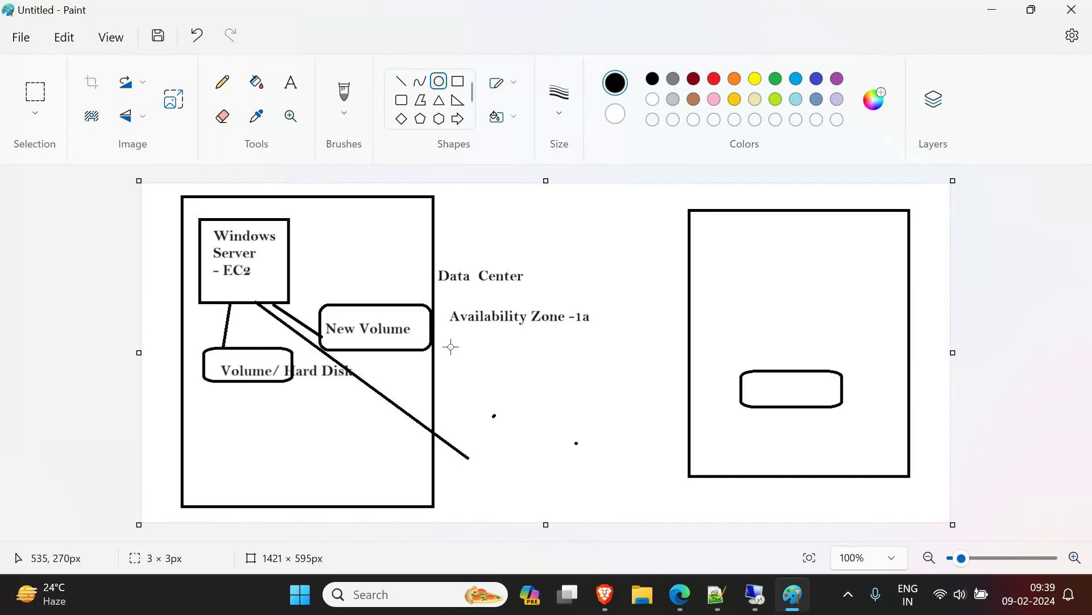
left_click_drag(507, 443, 479, 489)
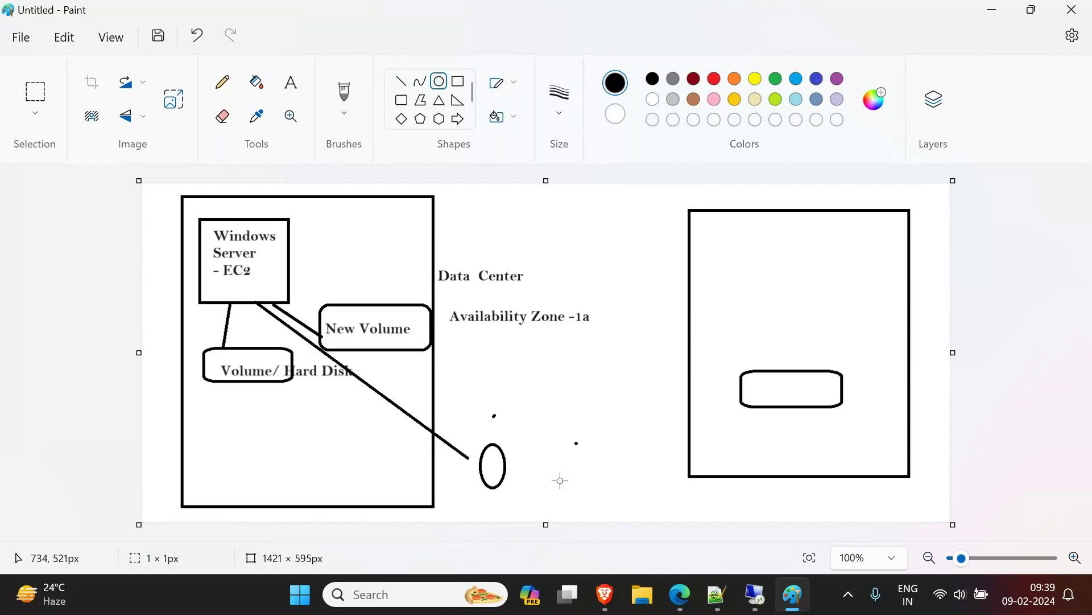
left_click_drag(526, 445, 558, 485)
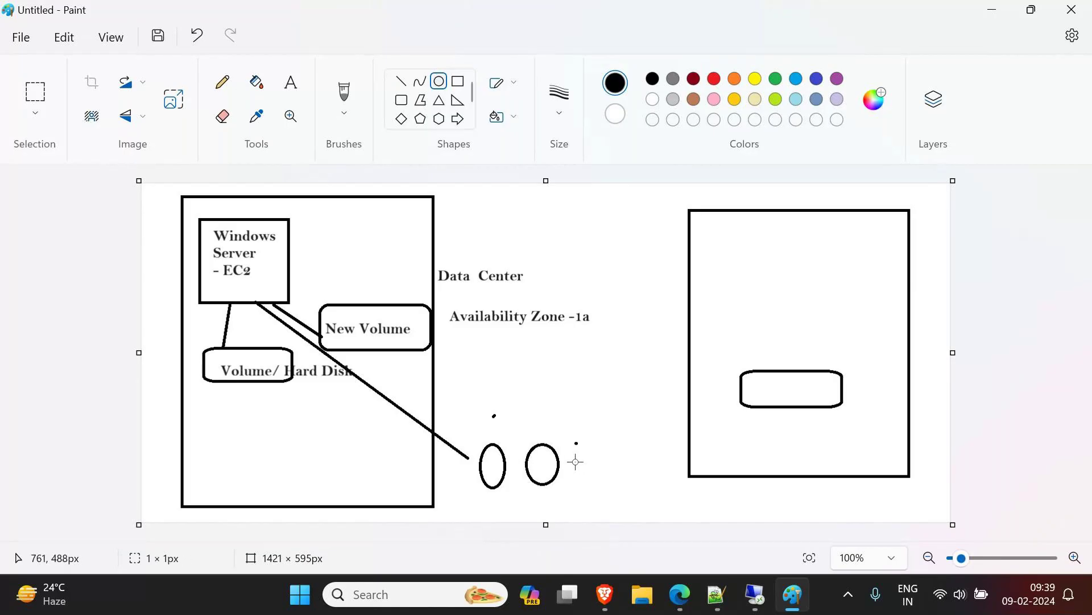
left_click_drag(572, 448, 613, 486)
left_click(632, 448)
left_click_drag(632, 447, 663, 489)
left_click(597, 383)
Draw four small rounded rectangles, one above each oval
left_click(402, 100)
mouse_move(467, 416)
left_mouse_down()
mouse_move(597, 443)
mouse_move(653, 435)
left_mouse_up()
left_click(637, 385)
Connect the Windows Server box to each of the four small rounded rectangles with straight lines
left_click(401, 81)
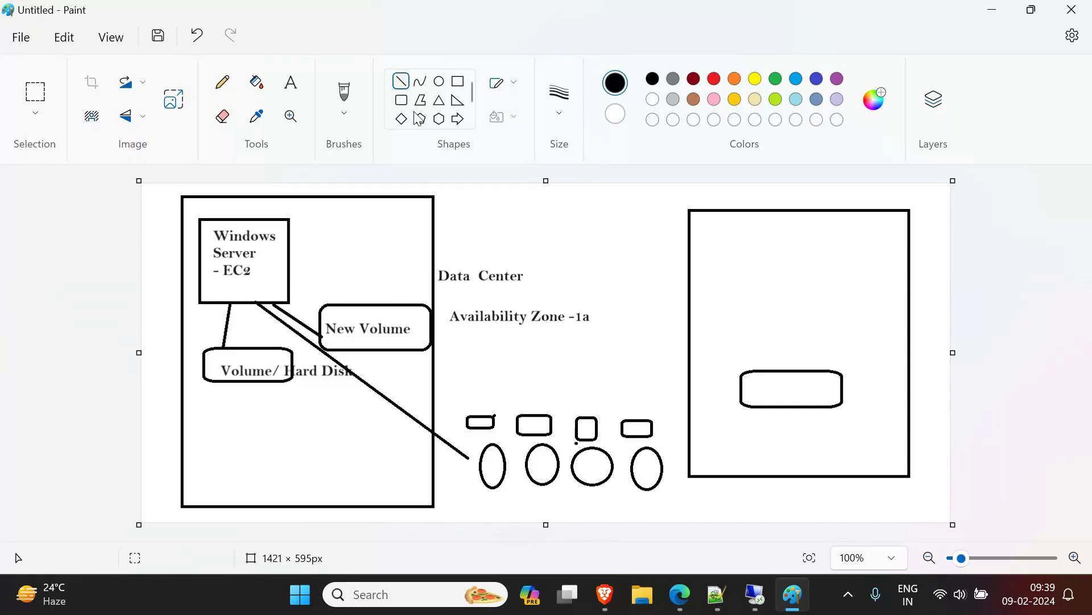
left_click_drag(276, 285, 485, 417)
left_click_drag(263, 249, 537, 421)
mouse_move(491, 354)
left_mouse_down()
mouse_move(272, 252)
mouse_move(555, 414)
mouse_move(589, 423)
left_mouse_up()
left_click(285, 228)
mouse_move(286, 223)
left_mouse_down()
mouse_move(597, 329)
mouse_move(649, 404)
mouse_move(650, 432)
left_mouse_up()
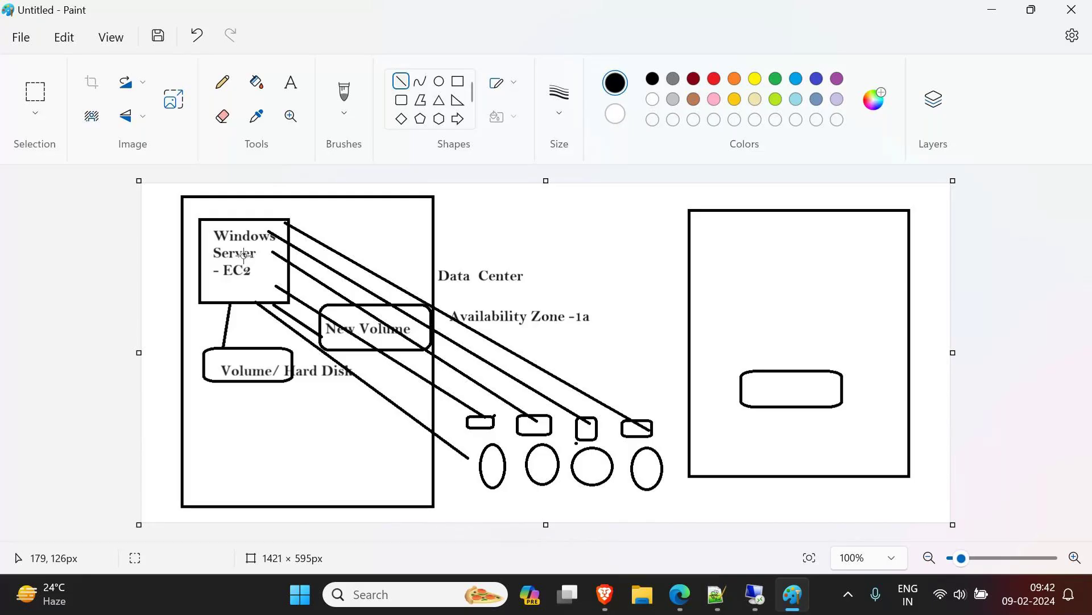
left_click(604, 251)
Minimize Paint and highlight "Server Manager" in the Notepad++ notes
left_click(996, 8)
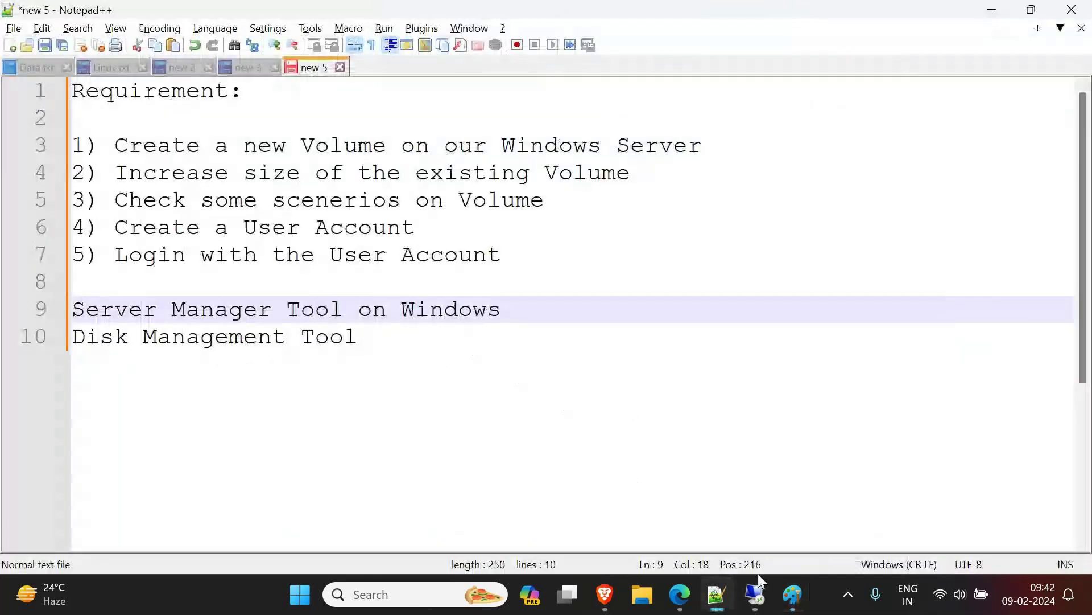
left_click(394, 420)
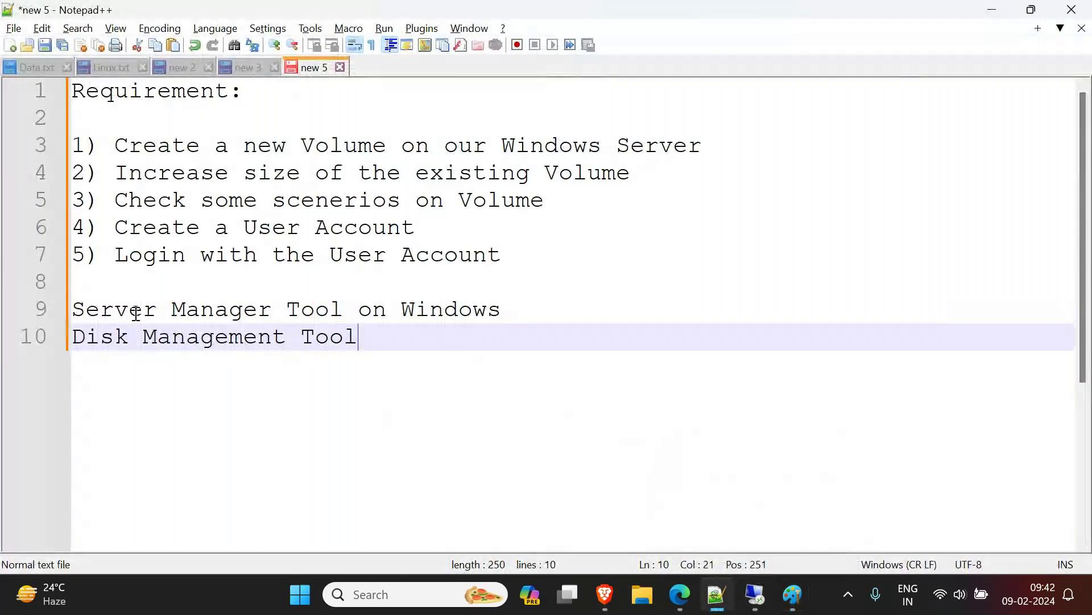
left_click_drag(74, 309, 272, 314)
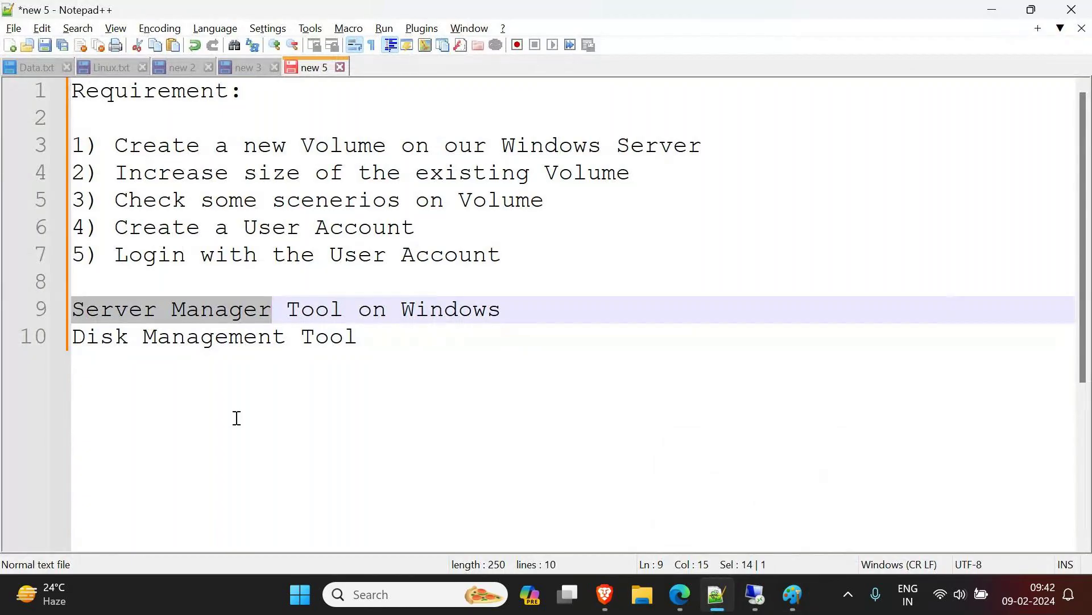
Return to the Remote Desktop session and close the Server Manager and Disk Management windows
left_click(754, 596)
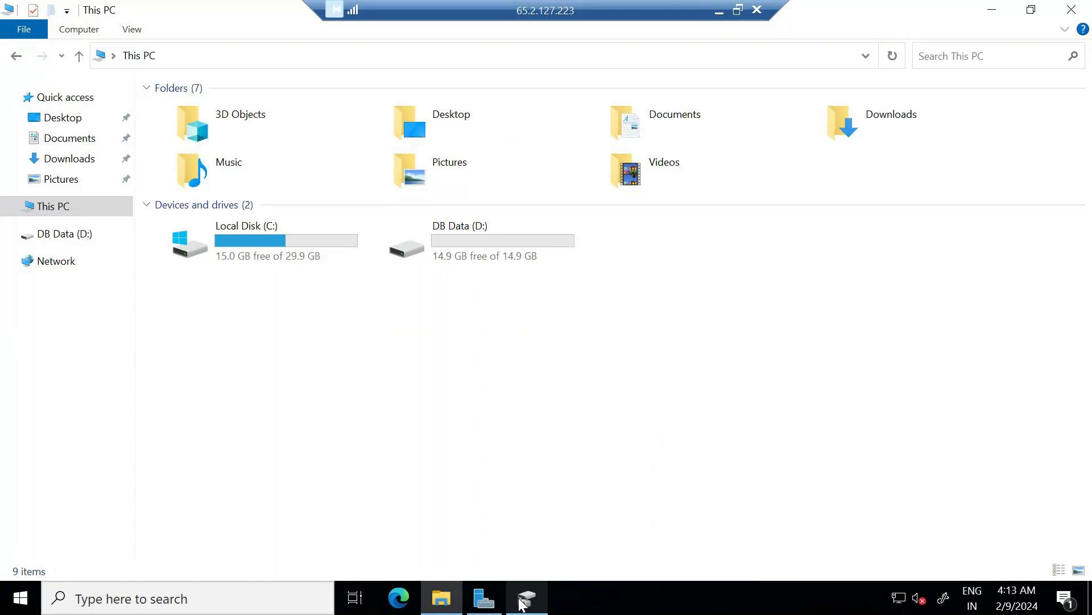
left_click(491, 604)
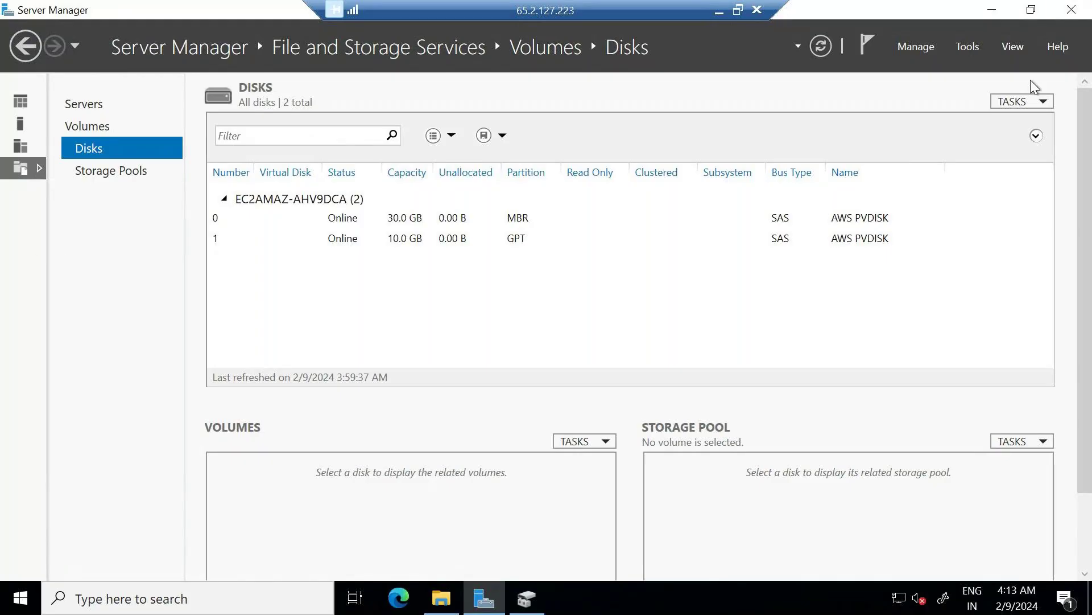
left_click(1073, 10)
left_click(484, 598)
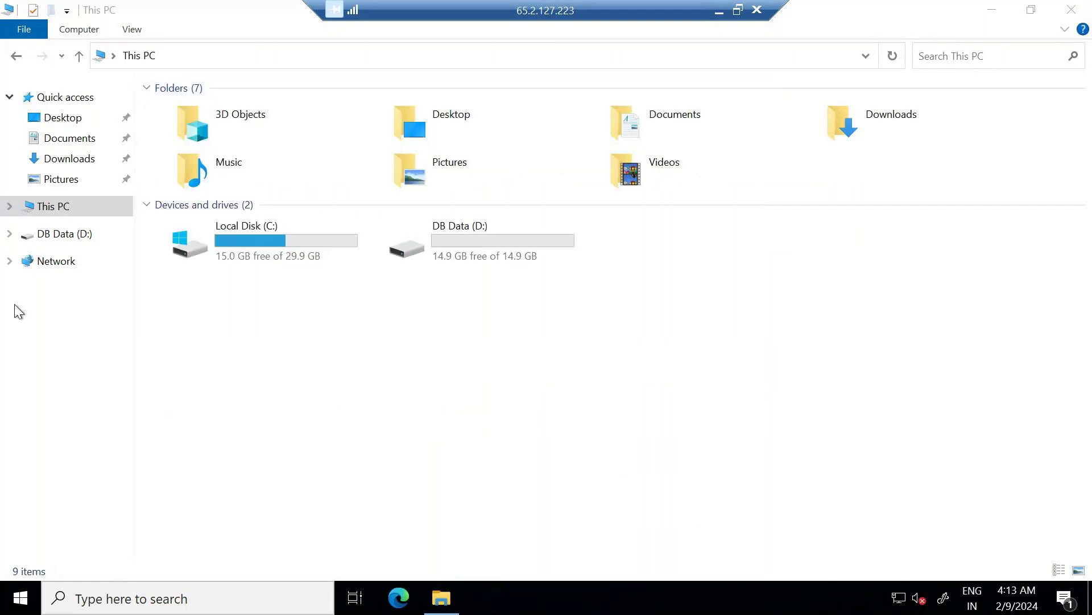
Open Server Manager through the Manage option of This PC and dismiss the Windows Admin Center message
left_click(52, 217)
right_click(51, 216)
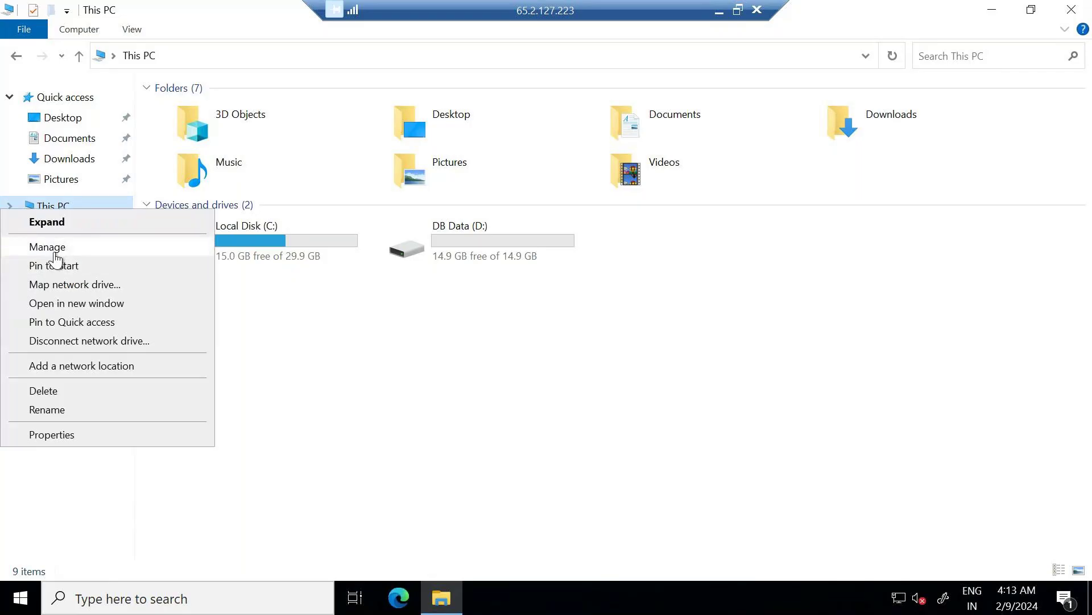
left_click(53, 247)
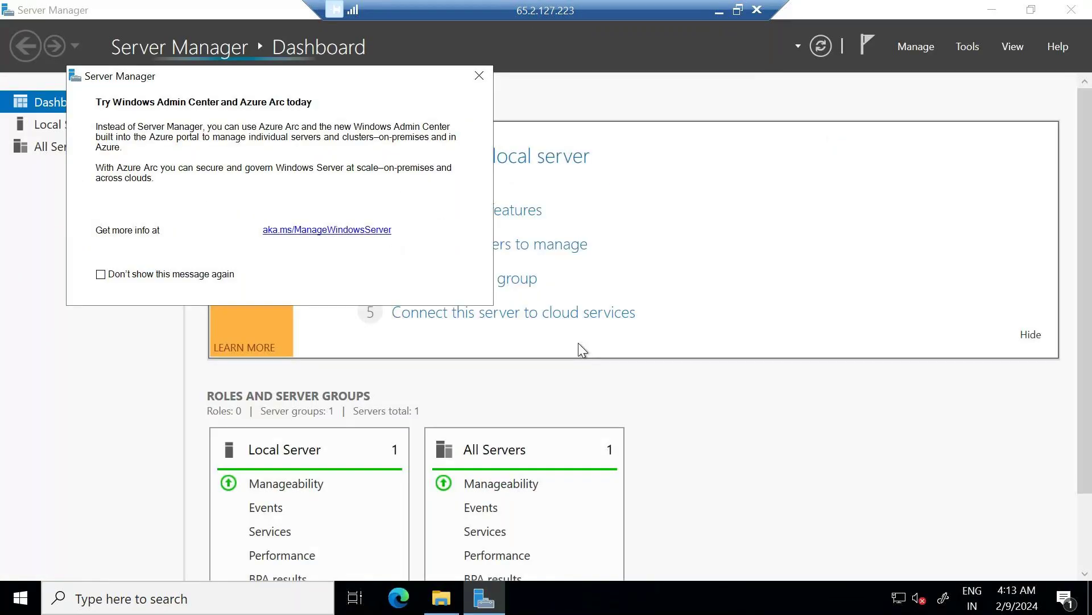
left_click_drag(404, 84, 703, 180)
left_click(778, 177)
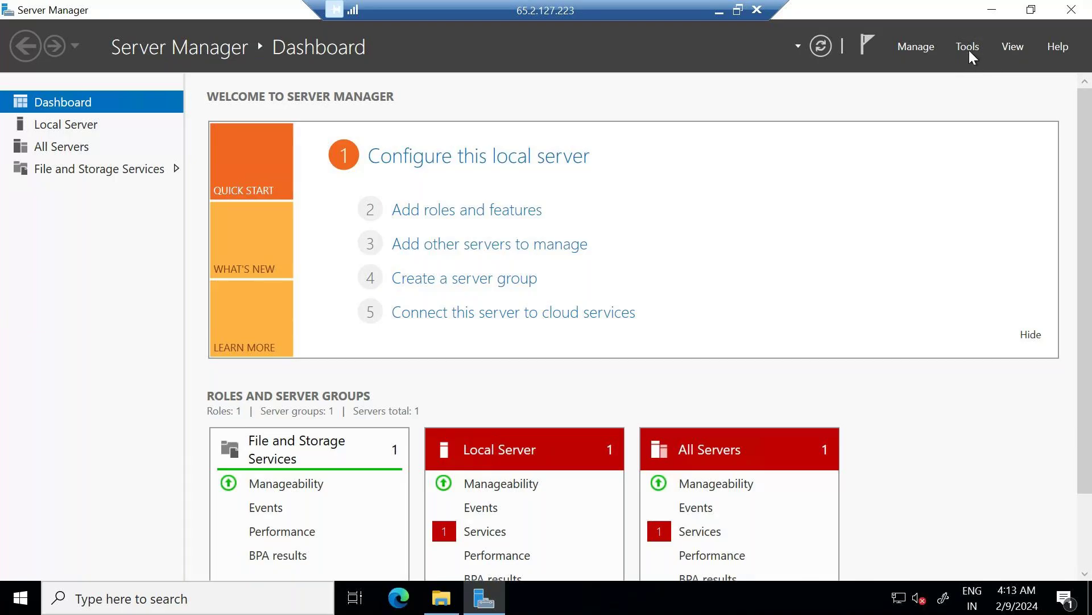
Open Computer Management from Server Manager and maximize its window
left_click(968, 50)
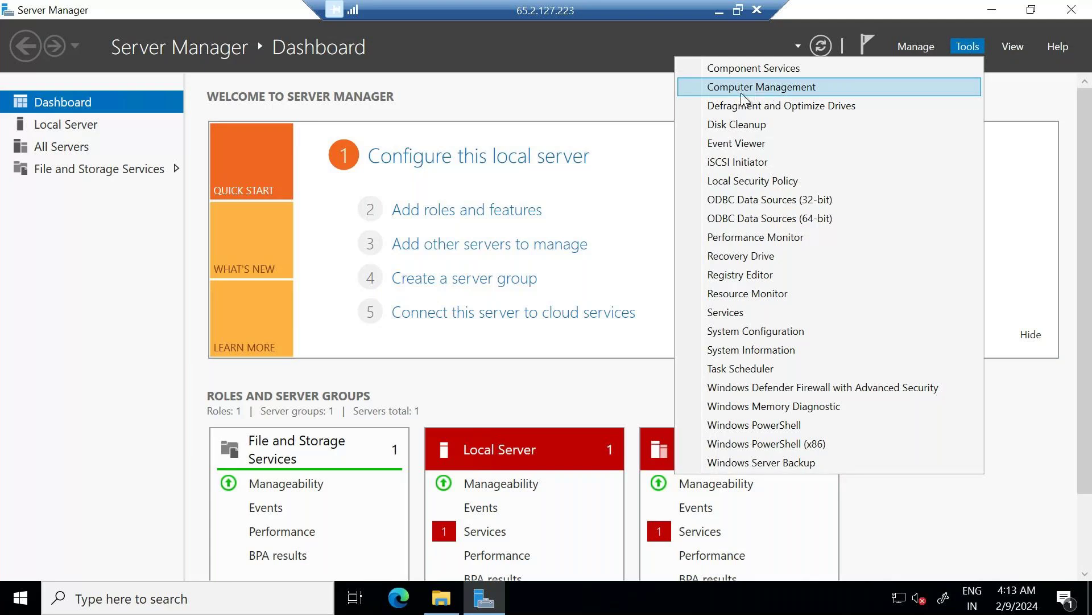
left_click(800, 89)
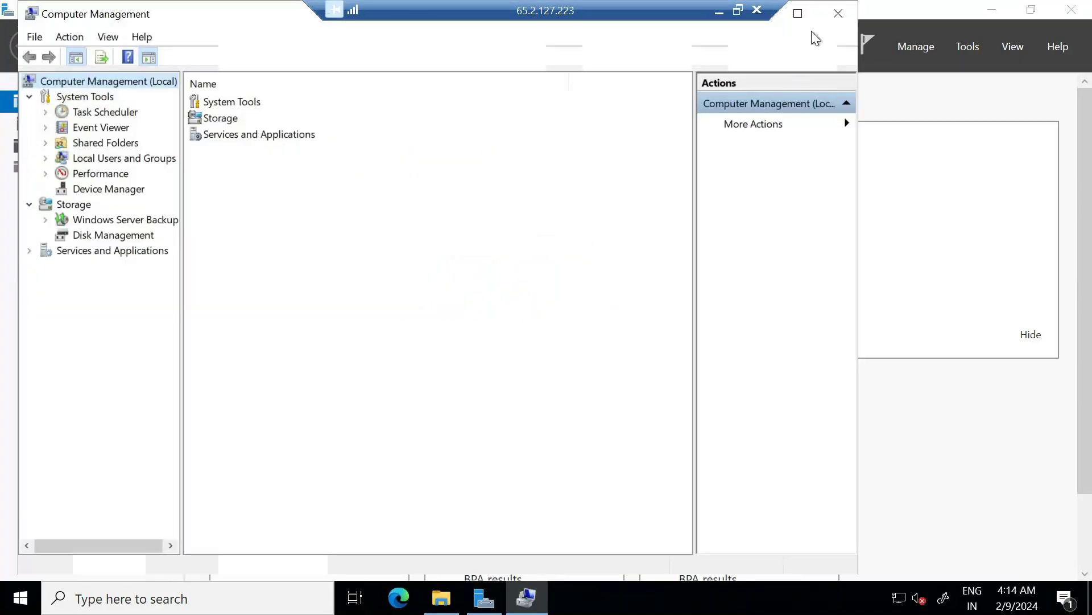
left_click(799, 15)
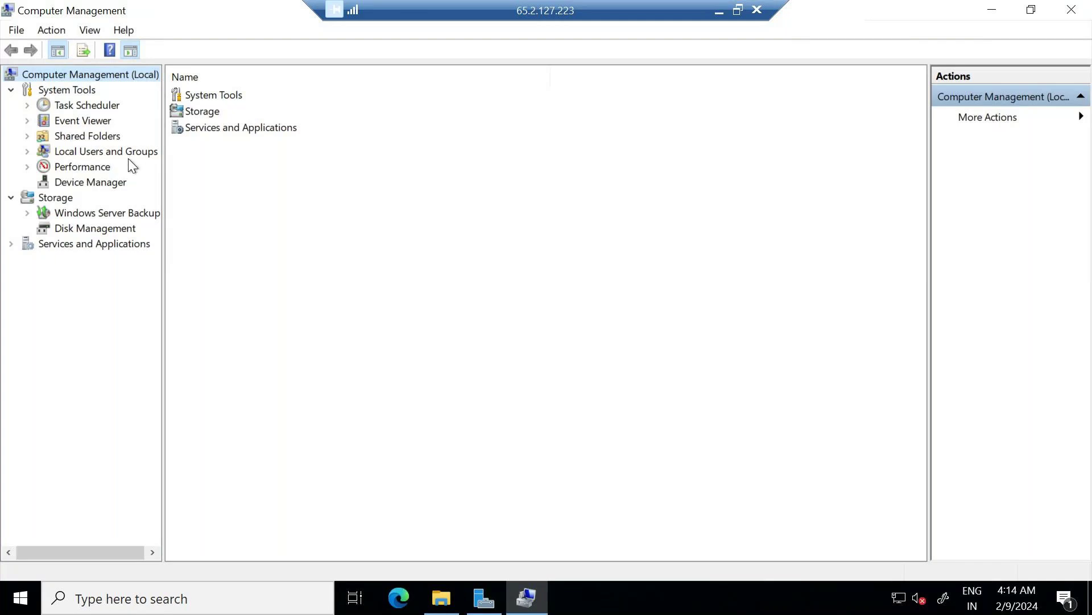
Expand Local Users and Groups and start creating a new user in the Users folder
left_click(87, 151)
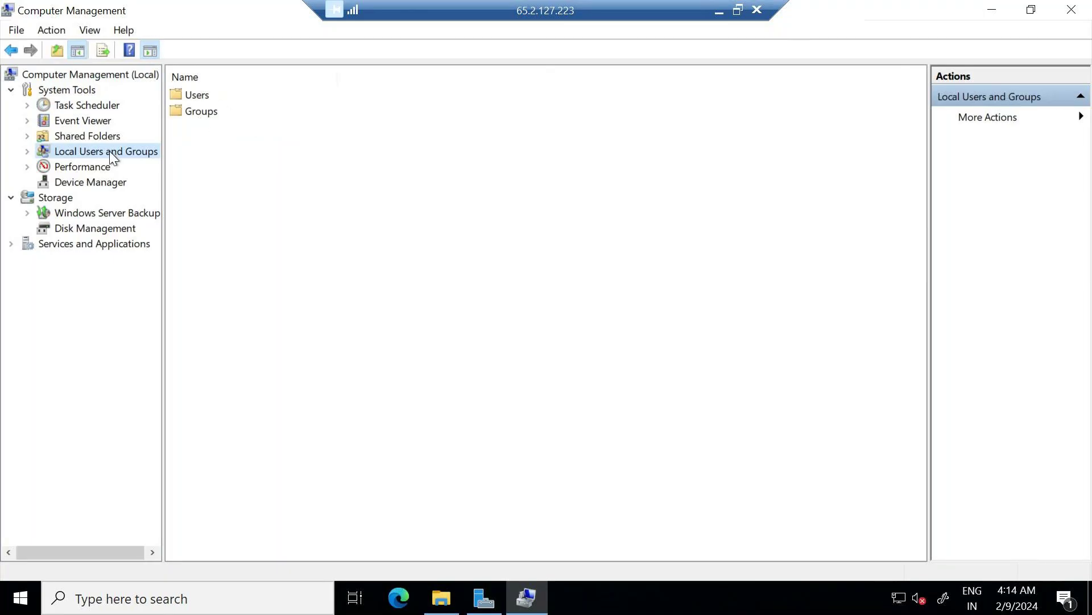
left_click(28, 151)
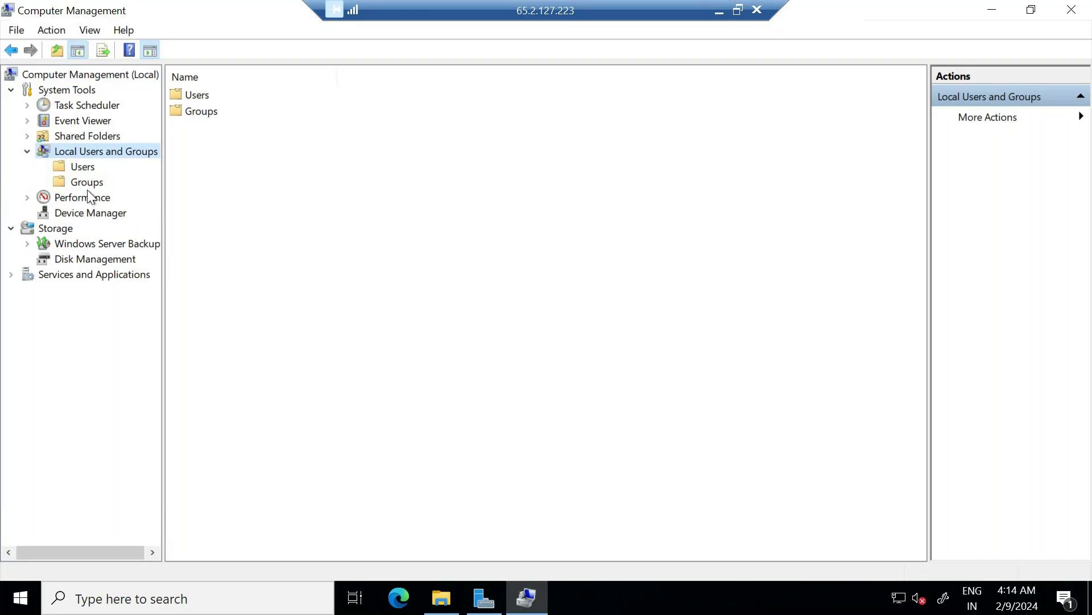
left_click(83, 166)
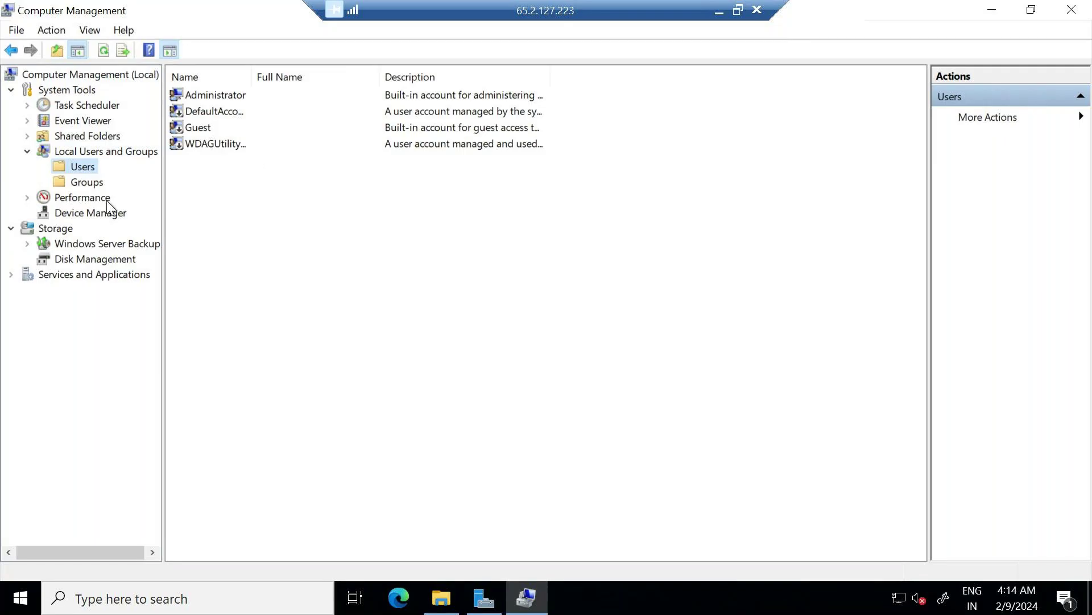
right_click(87, 166)
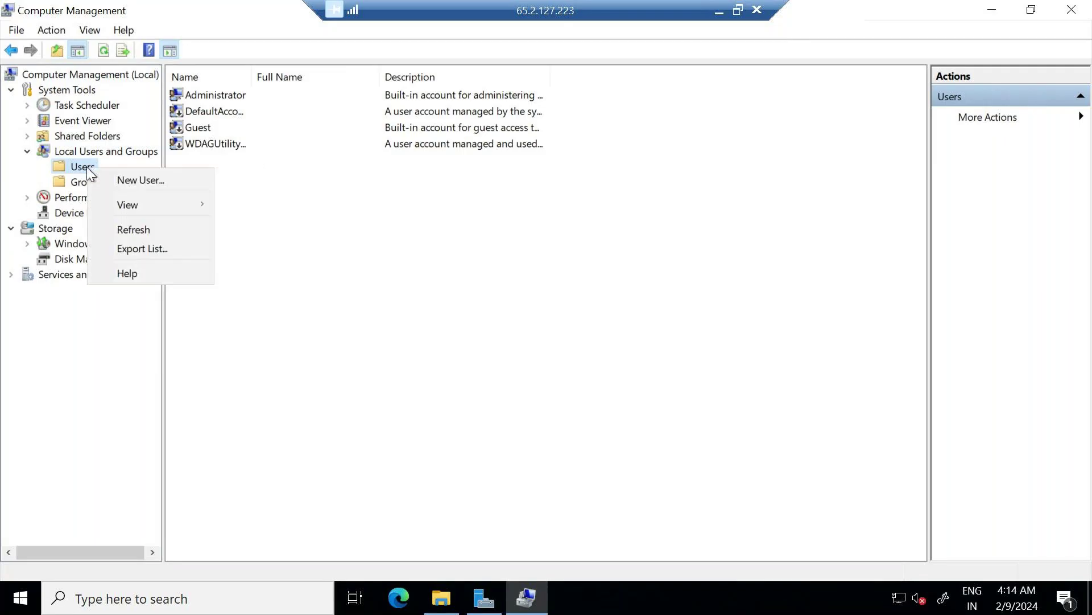
left_click(165, 188)
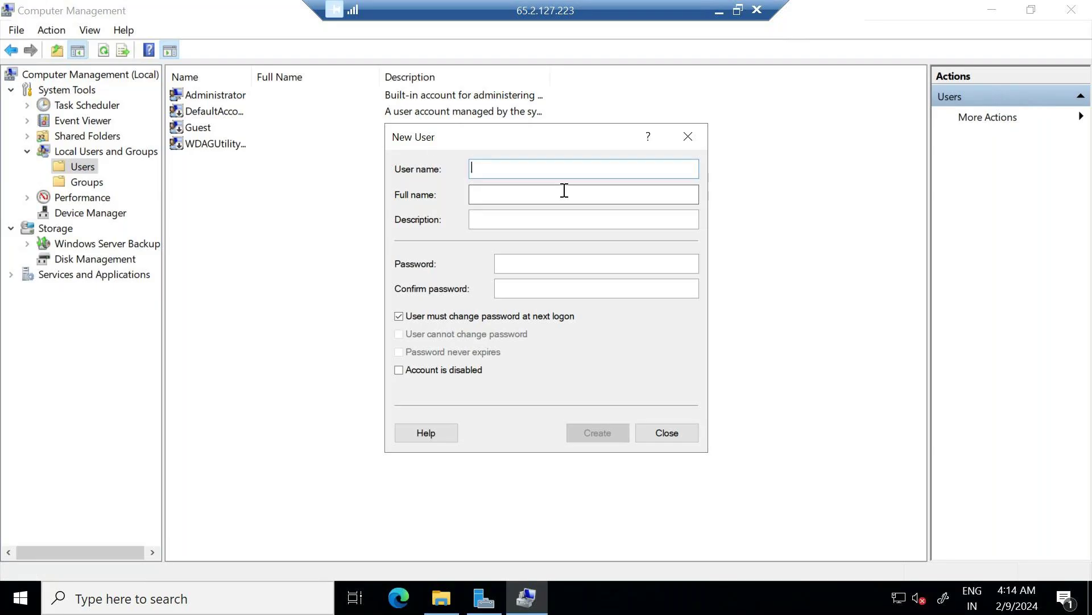
Enter DevUser1 as the new account's user name and full name, with the description "Dev User1"
type("dev")
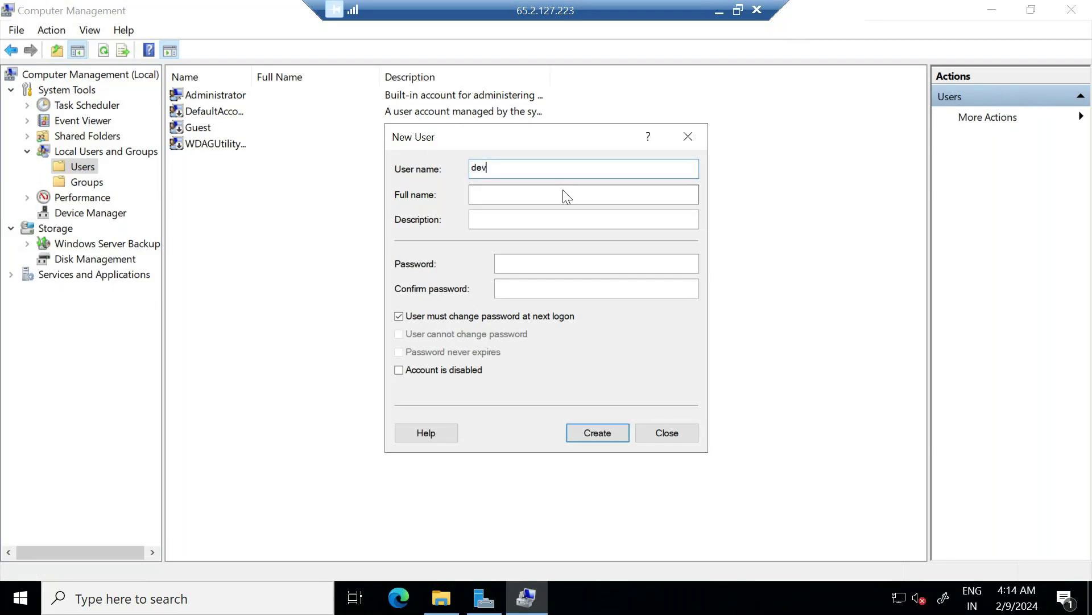
type("user1")
key("ctrl+a")
type("DevUser1")
left_click_drag(532, 167, 418, 173)
key("ctrl+c")
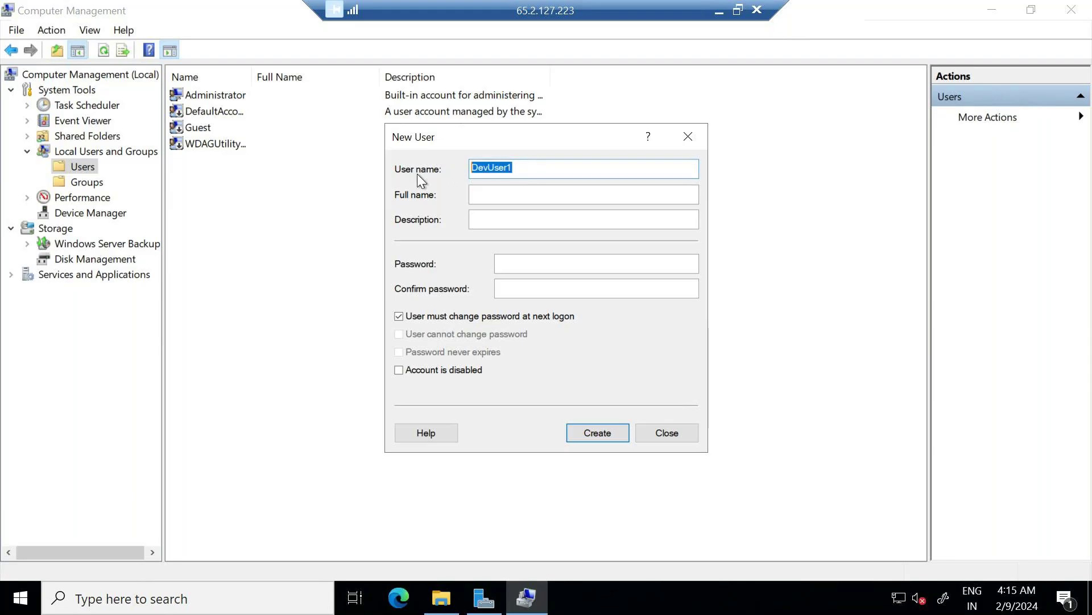
key("Tab")
key("ctrl+v")
key("Tab")
key("ctrl+v")
left_click(492, 217)
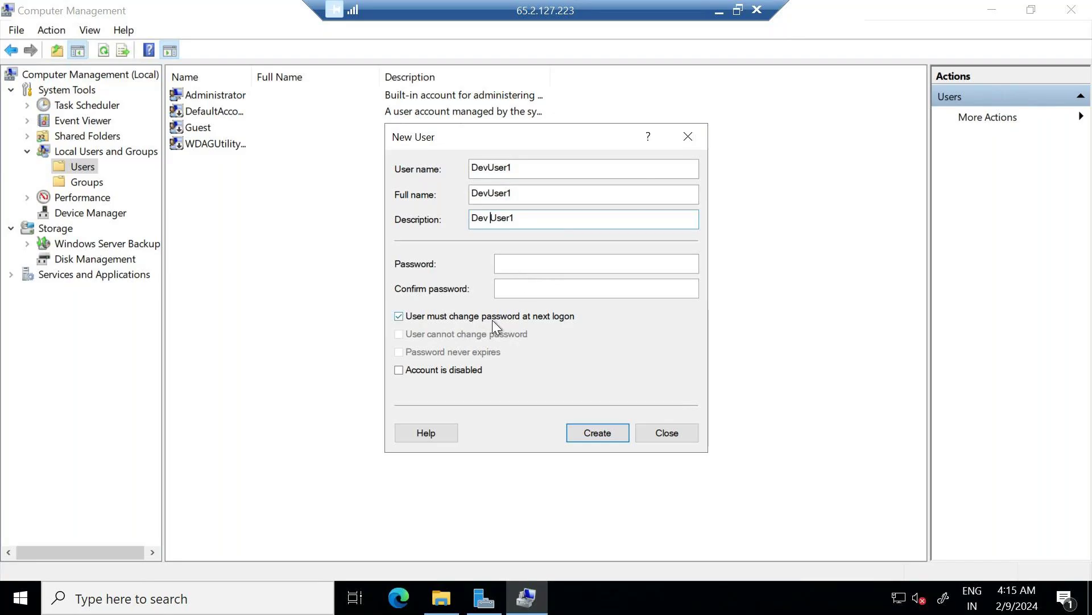
Enter and confirm the new account's password, and turn off "User must change password at next logon"
left_click(512, 265)
type("********")
key("Tab")
type("********")
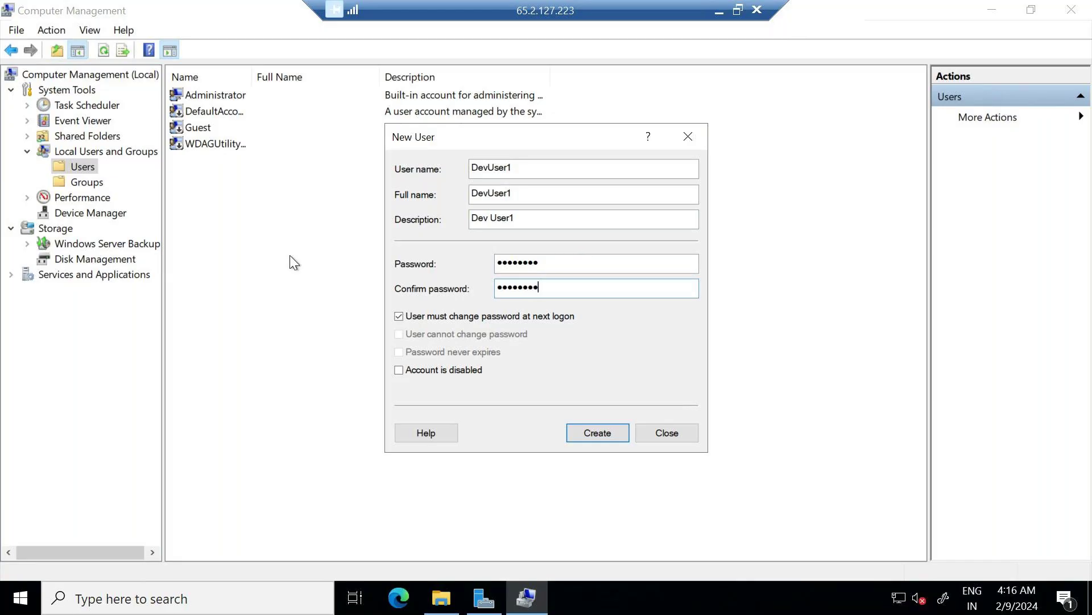
left_click(401, 317)
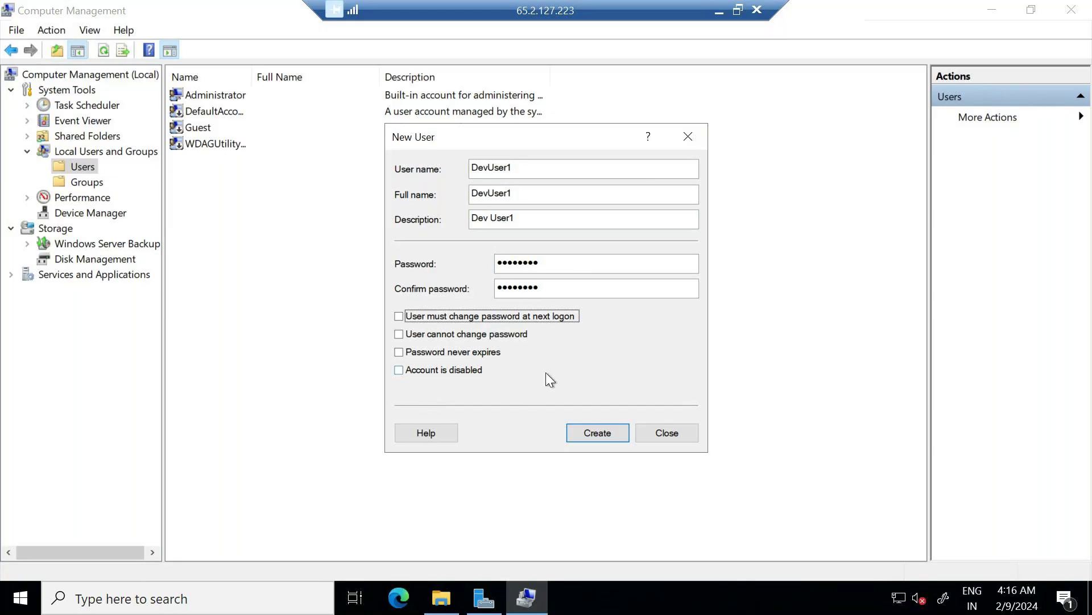
Create the DevUser1 account with "User must change password at next logon" turned off
left_click(399, 316)
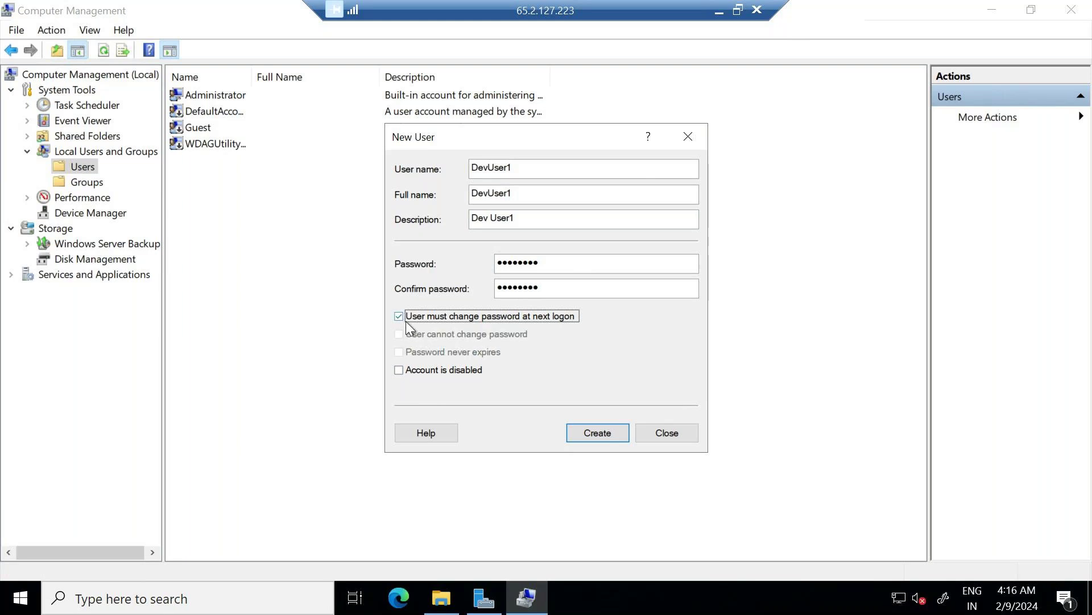
left_click(399, 316)
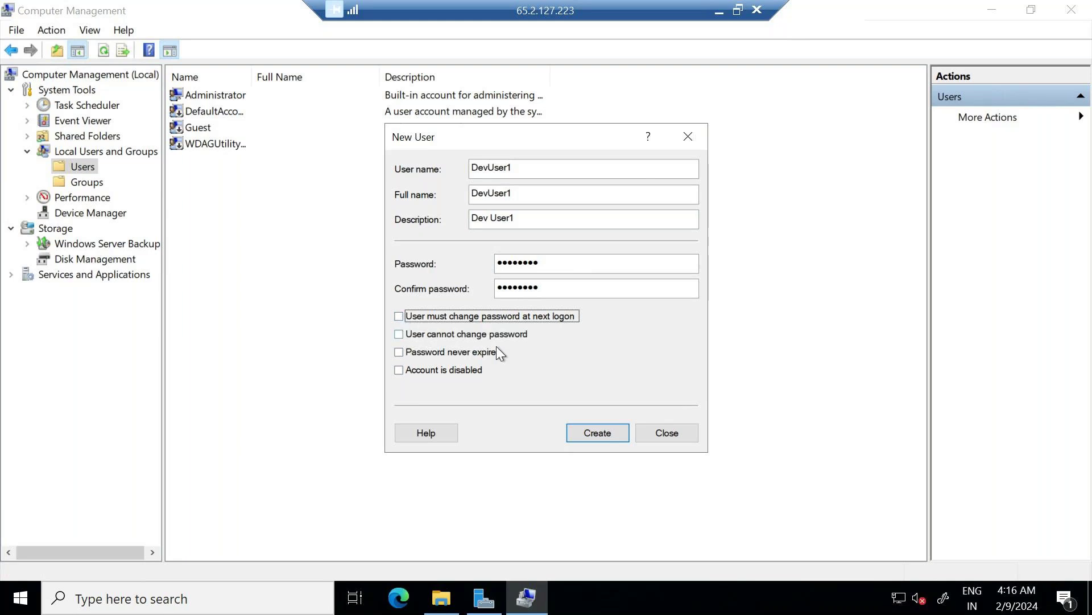
left_click(599, 432)
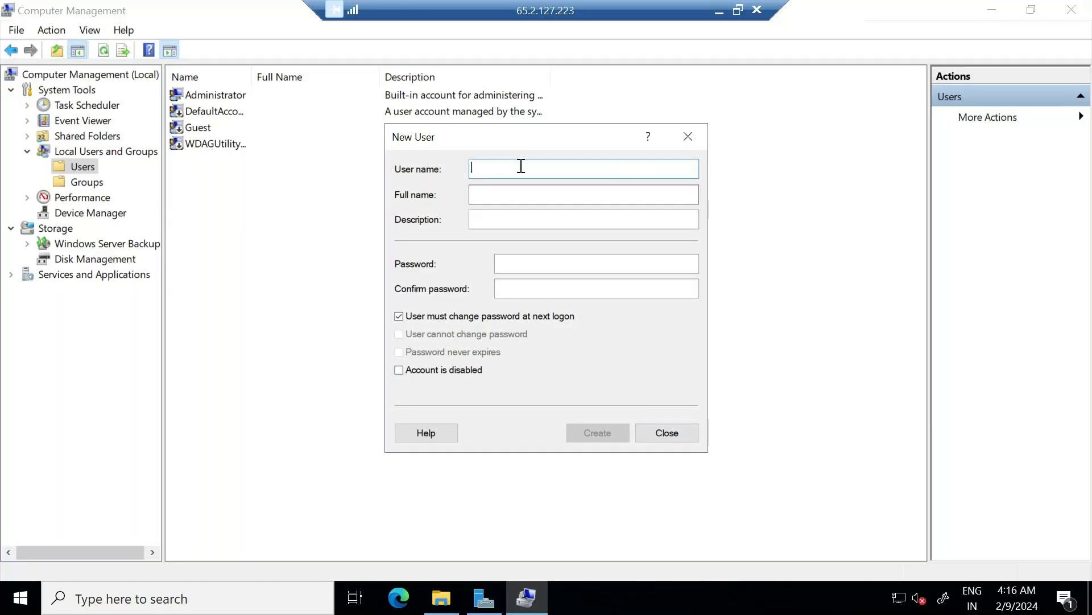
type("DevUser1")
key("BackSpace")
type("2")
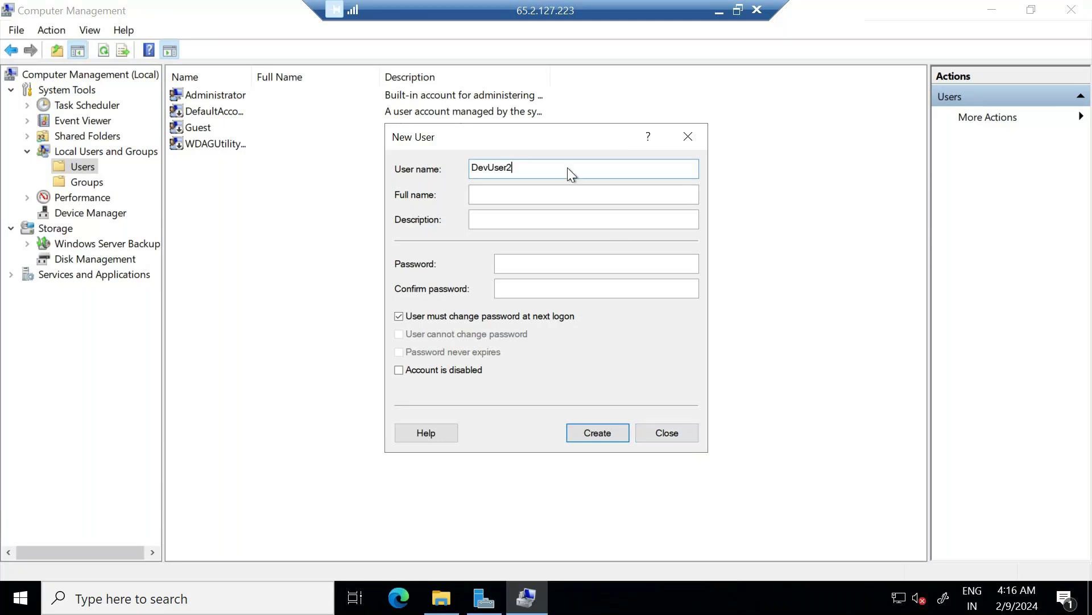
left_click_drag(558, 163, 259, 169)
key("BackSpace")
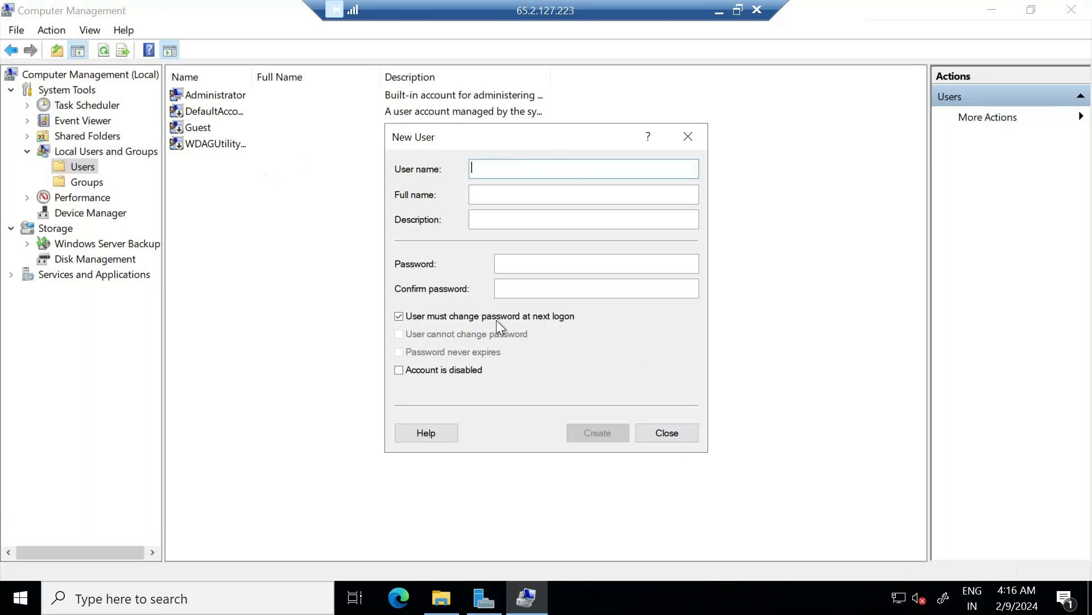
Close the New User dialog and select DevUser1 in the users list
left_click(655, 430)
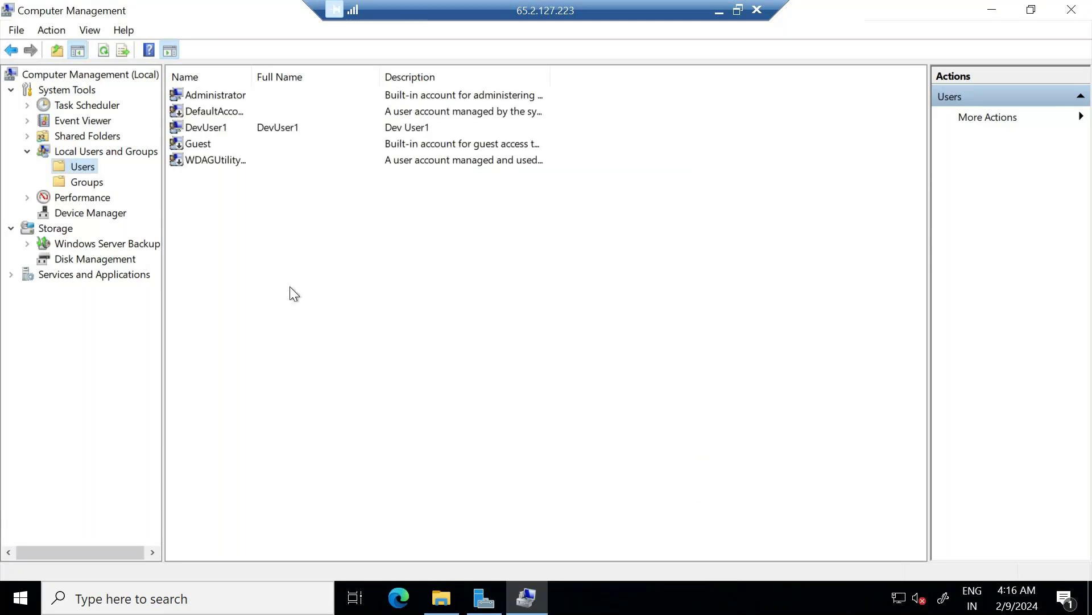
left_click(213, 131)
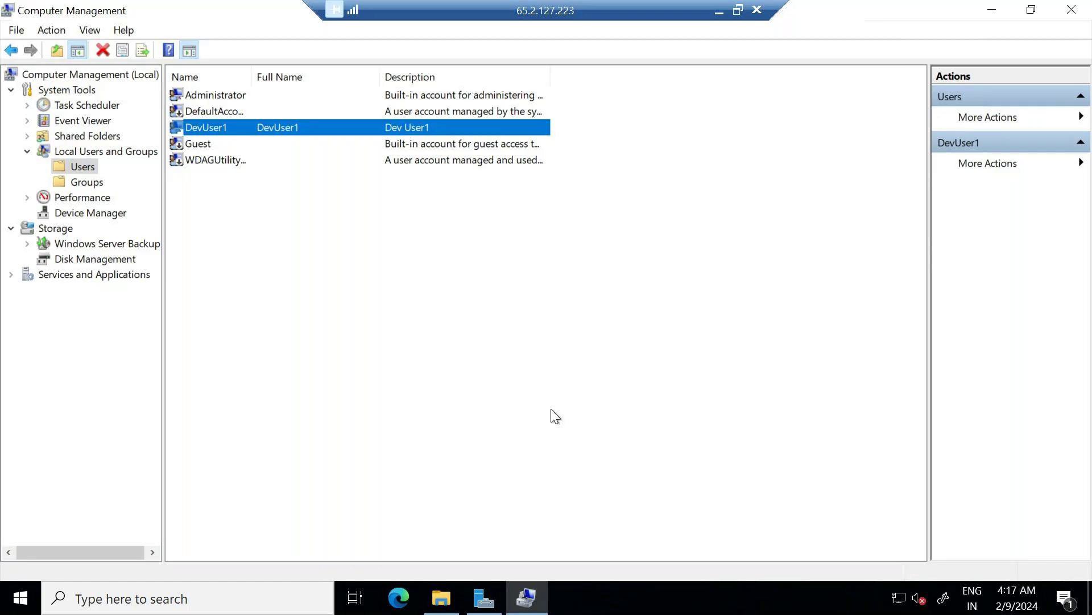
Minimize the remote session, review the server and volume diagram in Paint, and return to the remote session
left_click(720, 11)
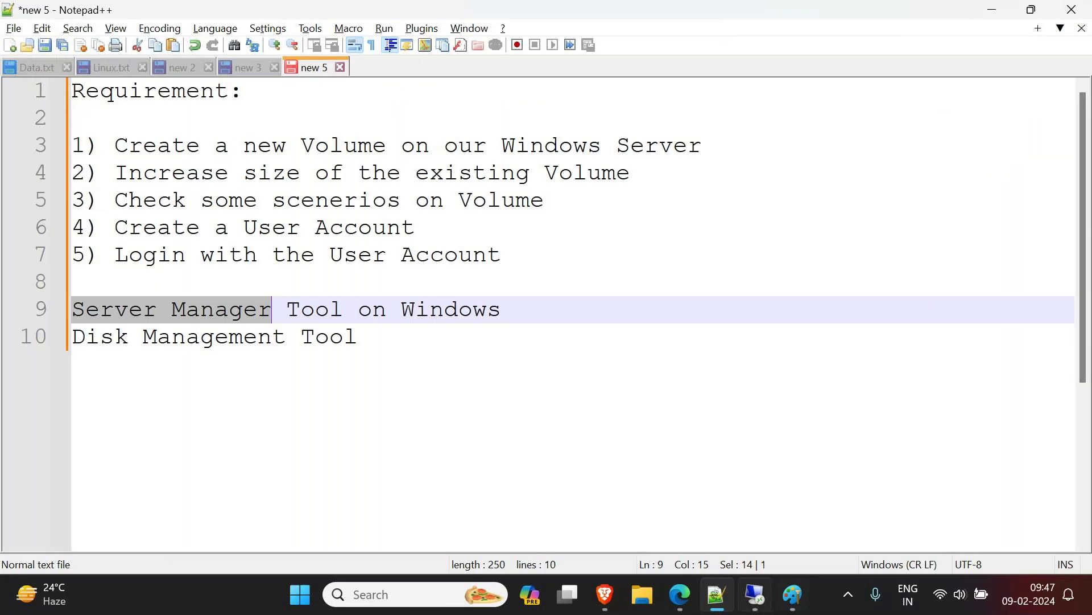
left_click(791, 597)
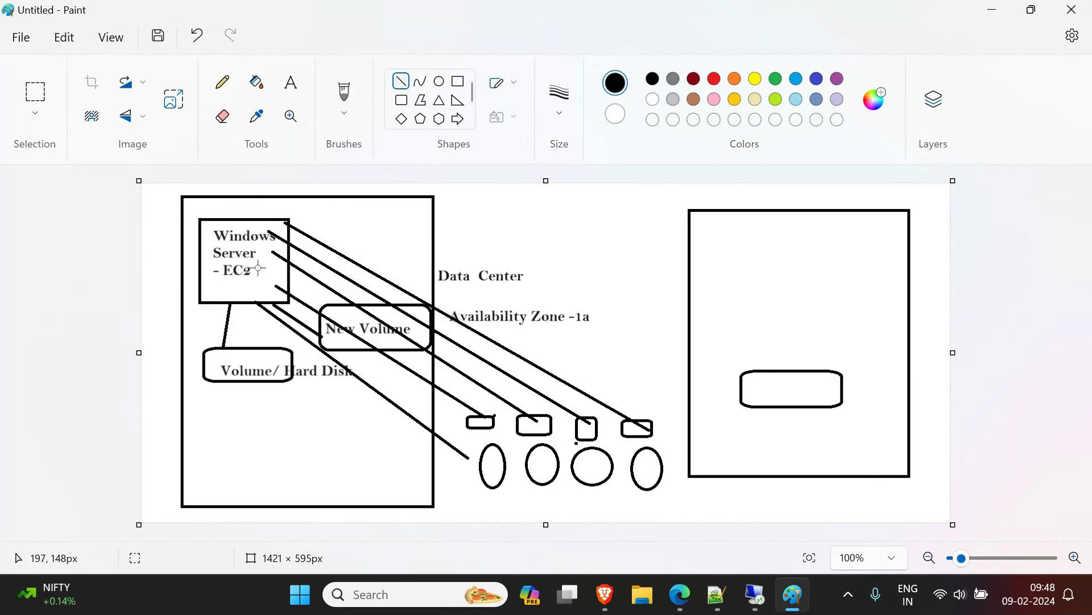
left_click(1001, 10)
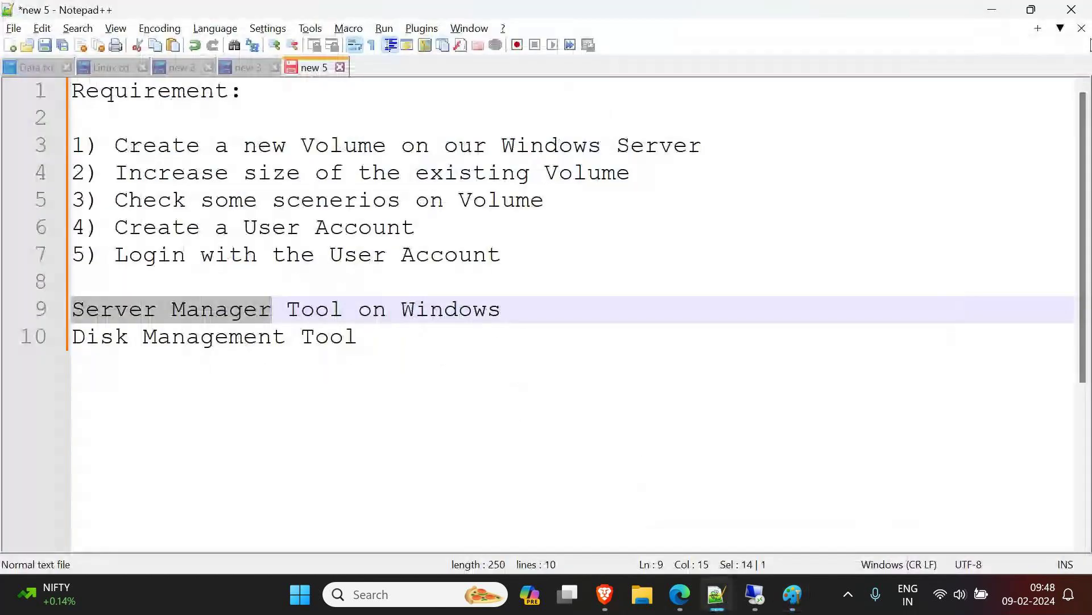
left_click(1000, 9)
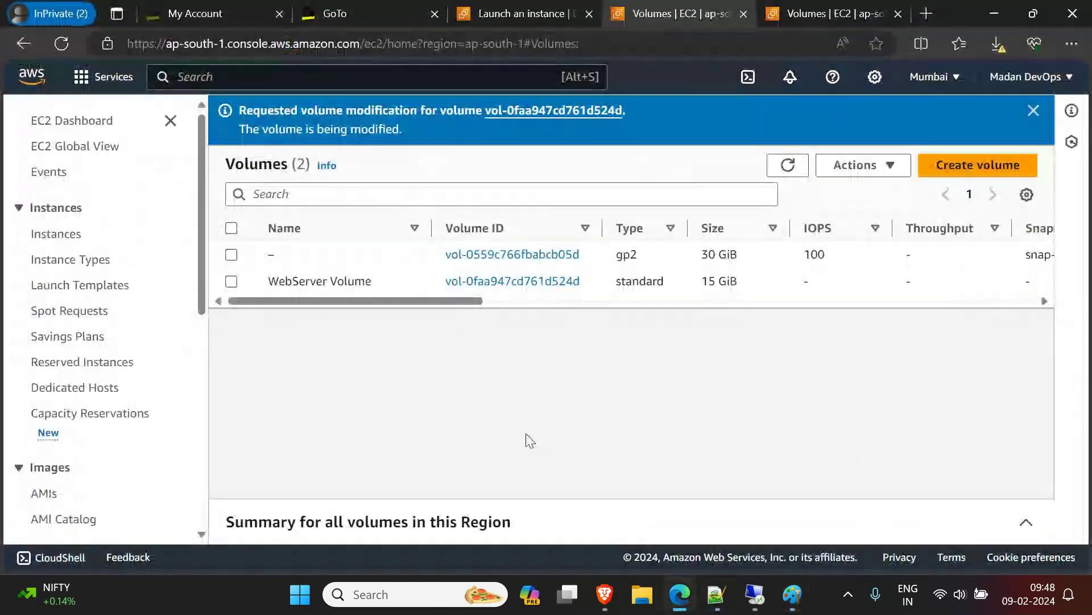
left_click(755, 594)
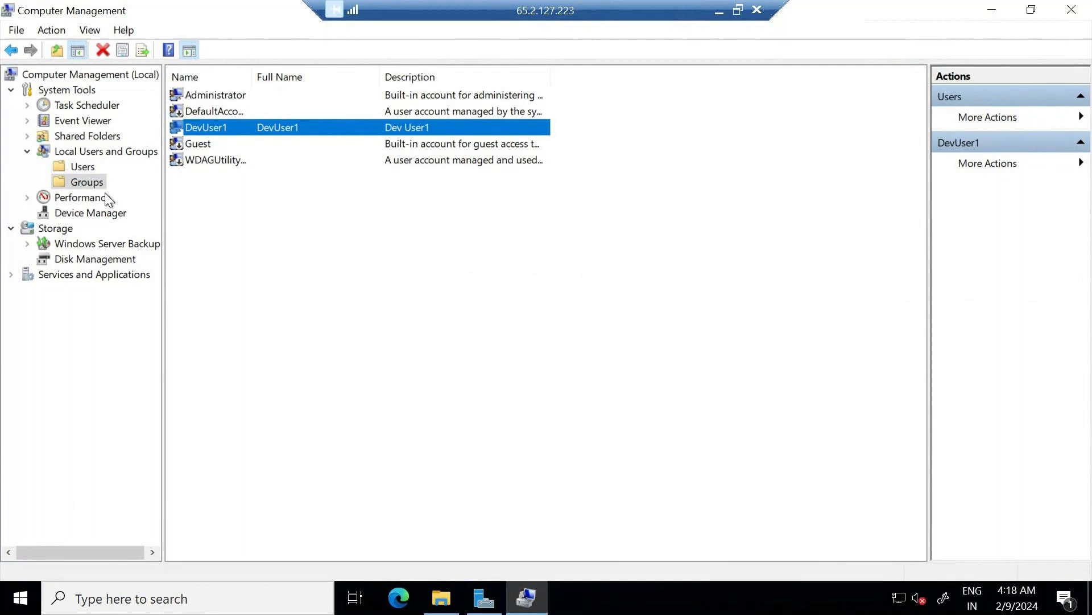
Show the local groups and adjust the Name and Description column widths so the full group names and descriptions are readable
left_click(105, 191)
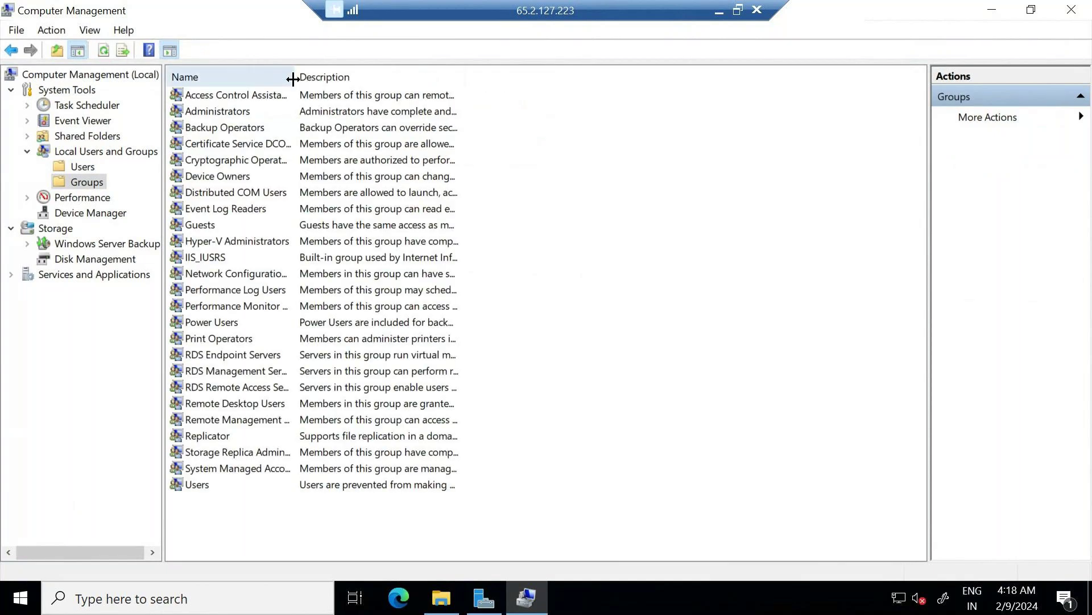
left_click_drag(292, 79, 414, 79)
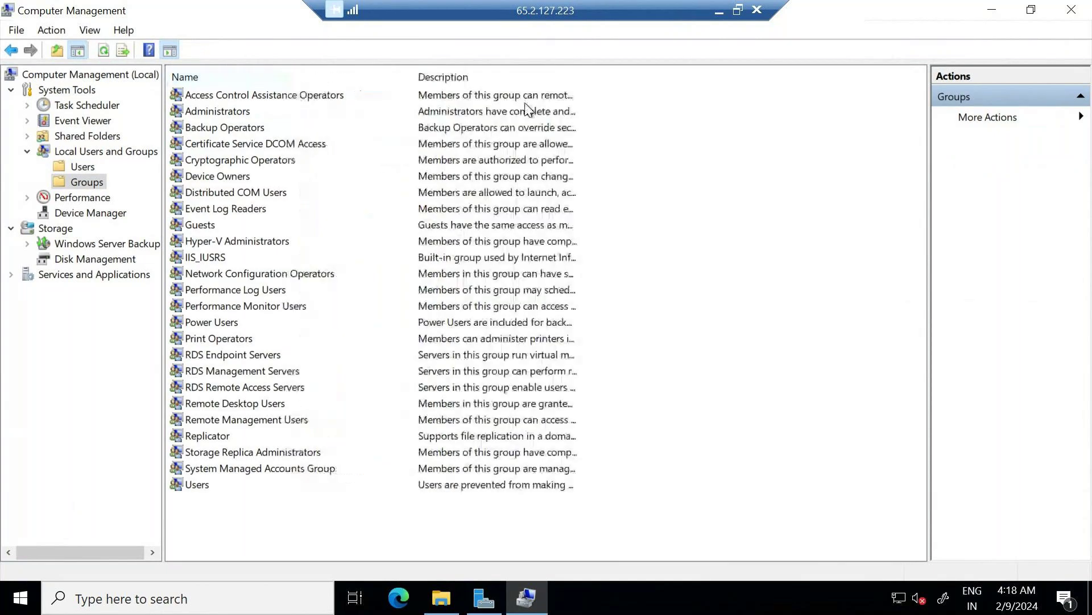
double_click(580, 73)
left_click_drag(413, 77, 365, 78)
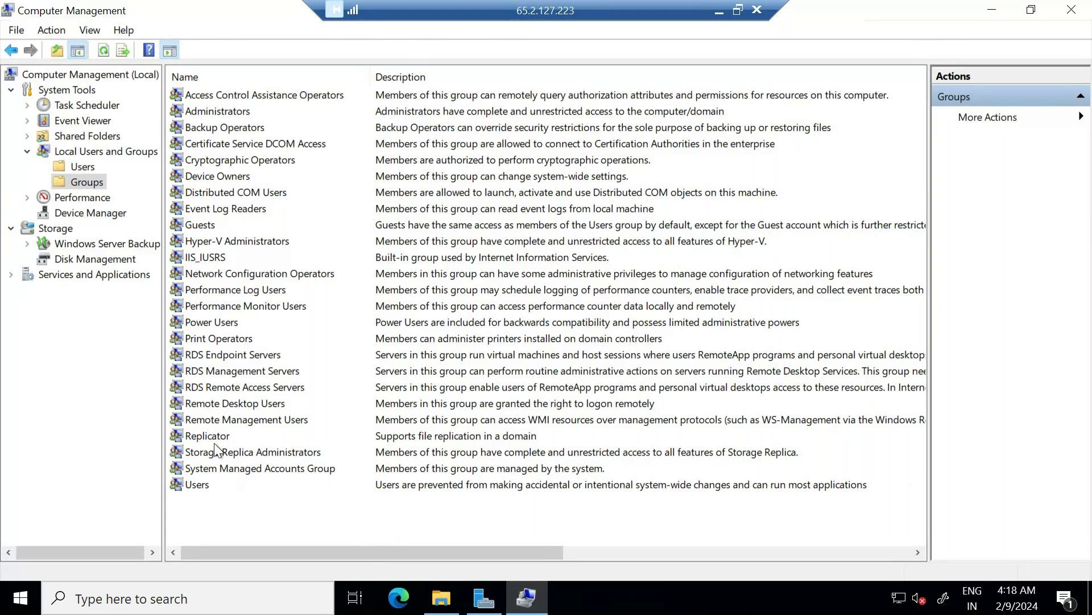
Add DevUser1 to the Administrators group, checking the name against the local server, and apply the membership change
left_click(216, 113)
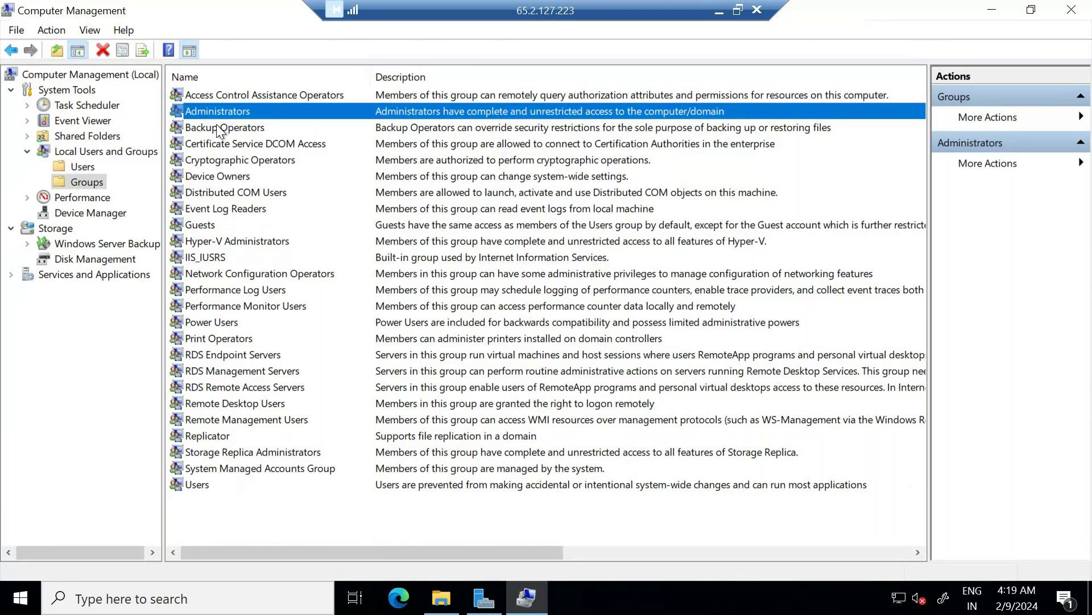
right_click(231, 115)
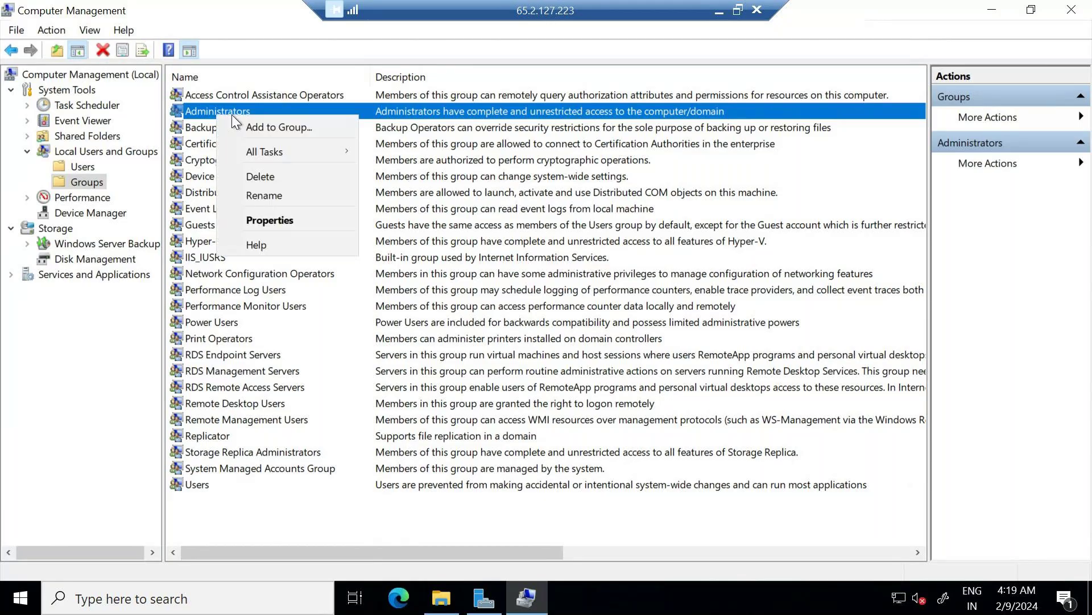
left_click(292, 131)
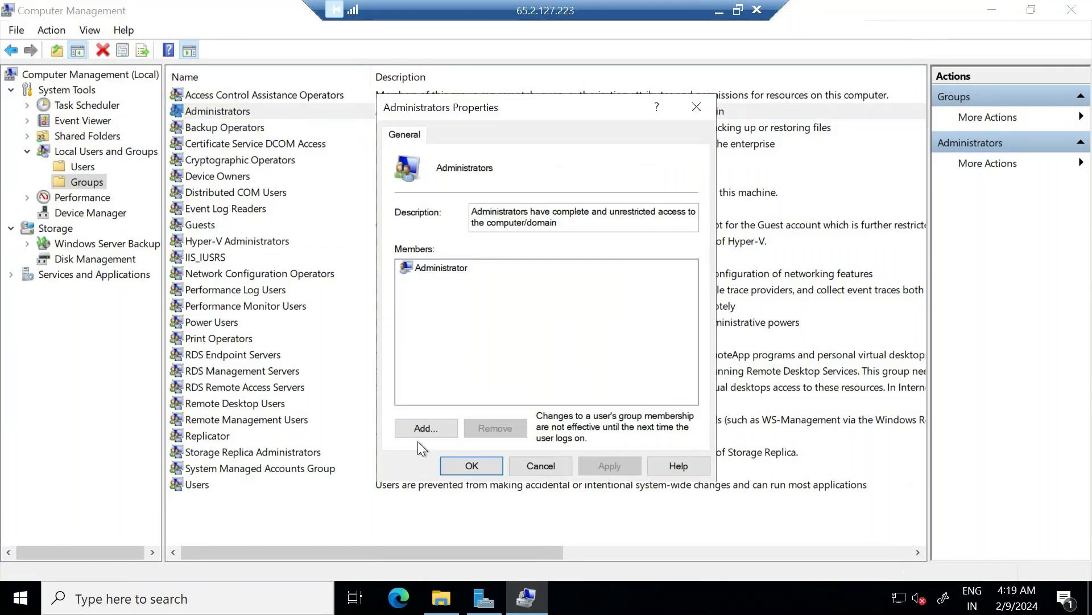
left_click(425, 428)
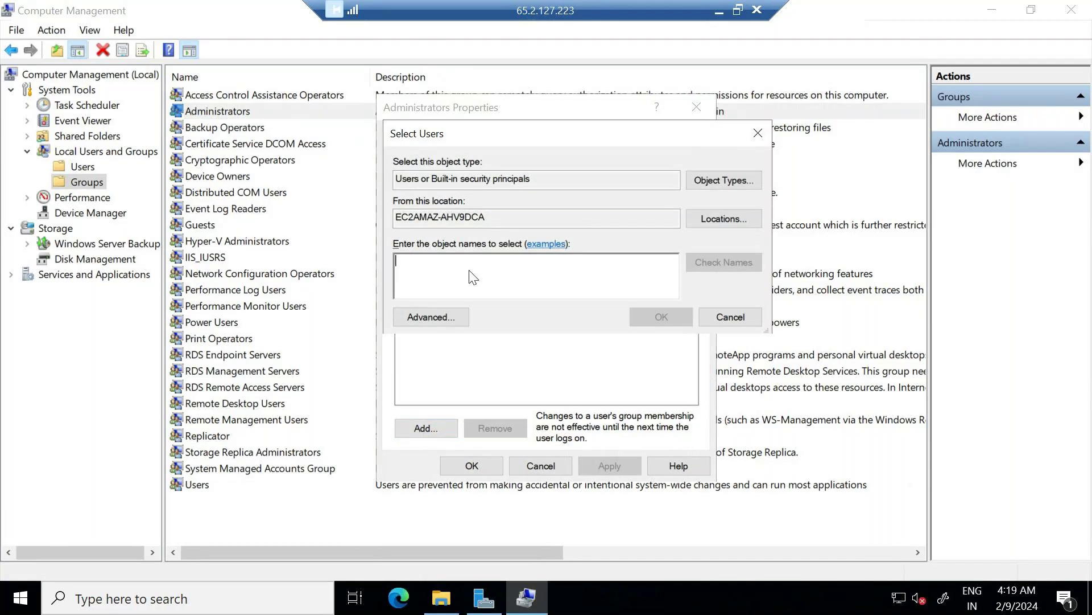
type("devuser")
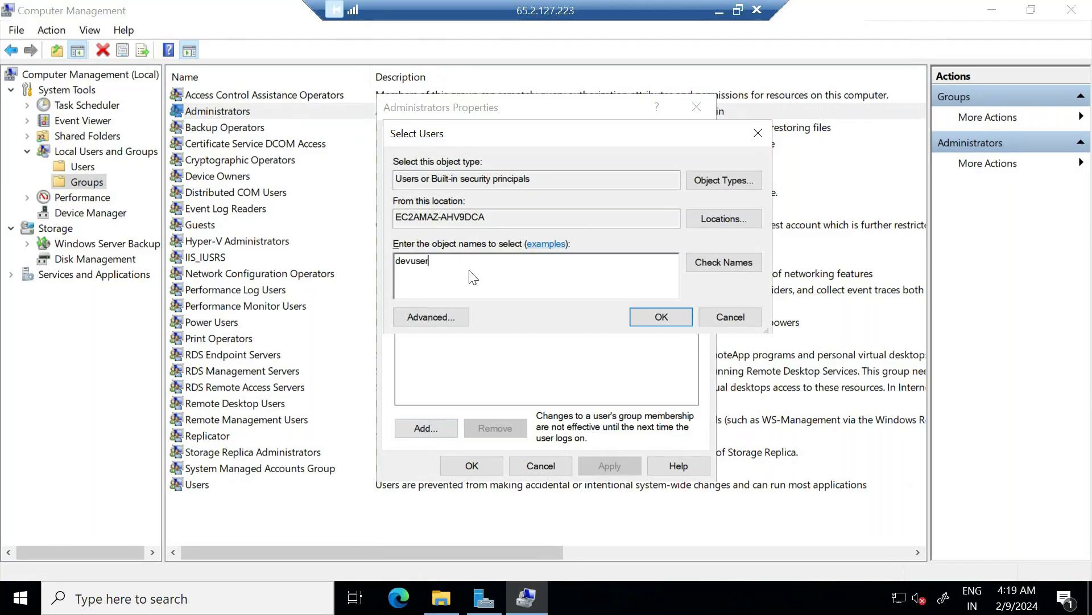
type("1")
left_click(744, 268)
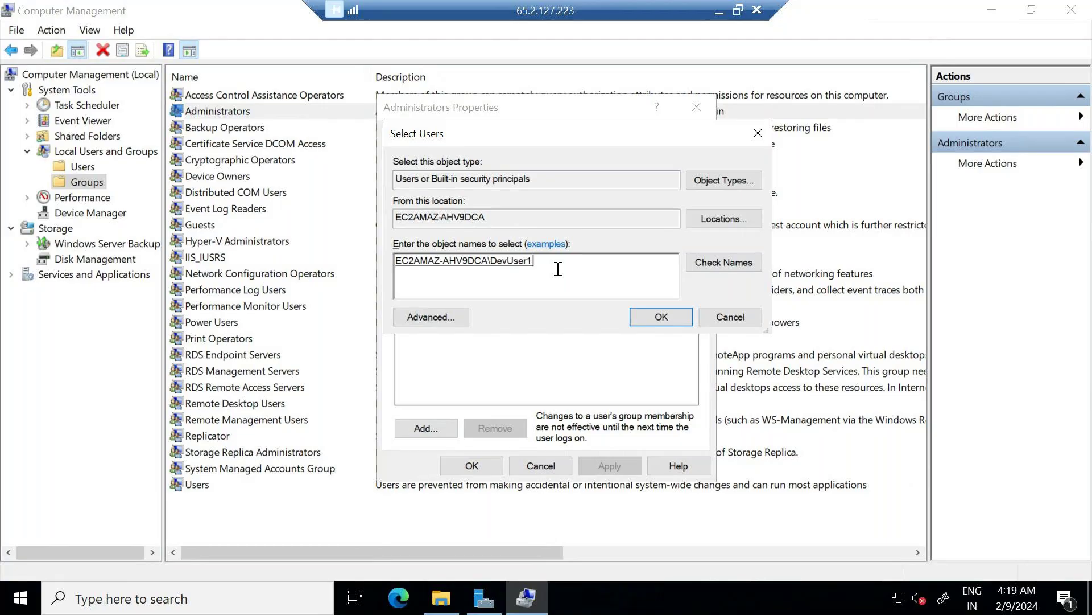
left_click(674, 319)
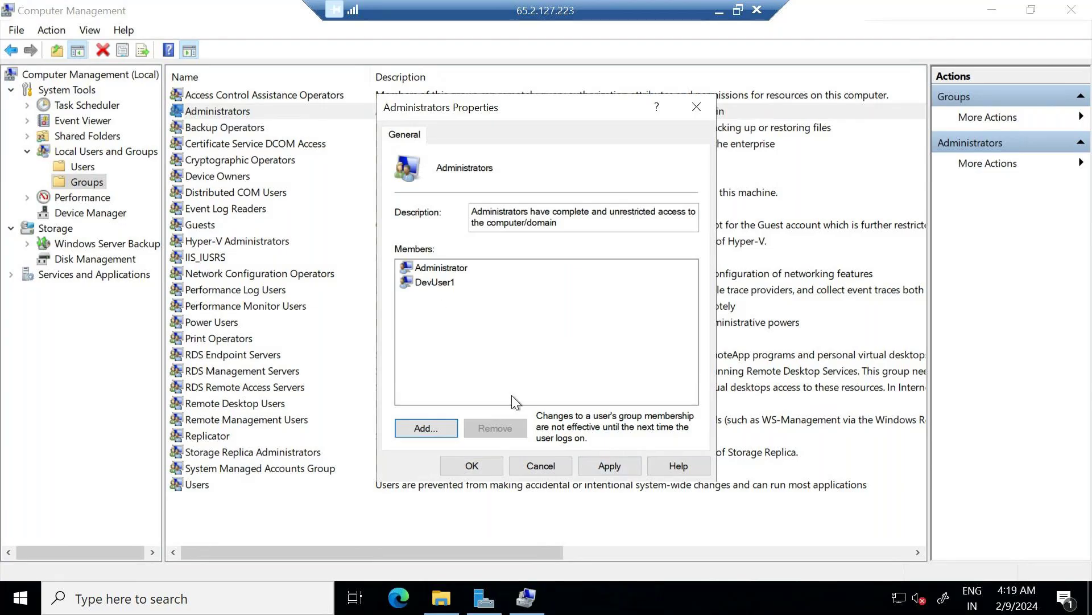
left_click(613, 467)
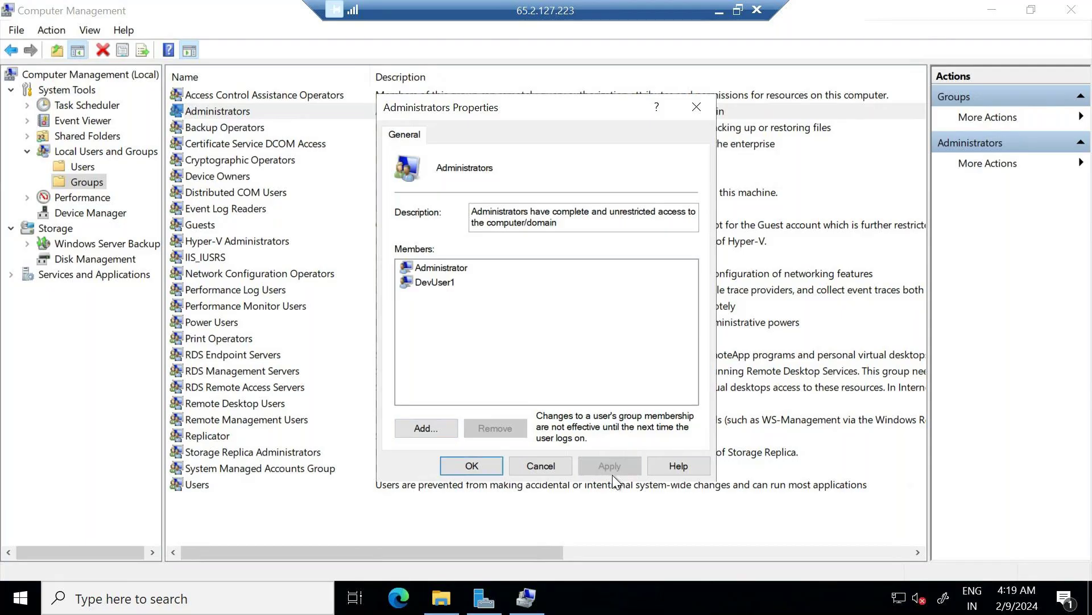
left_click(474, 466)
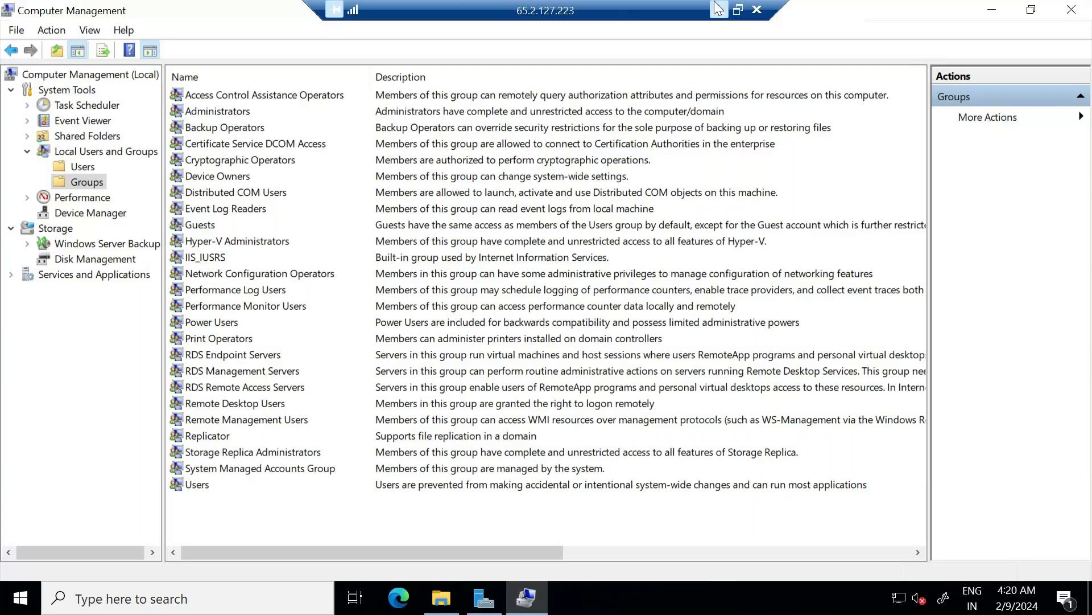
Close Computer Management, Server Manager and the This PC window to return to the server's desktop
left_click(1071, 9)
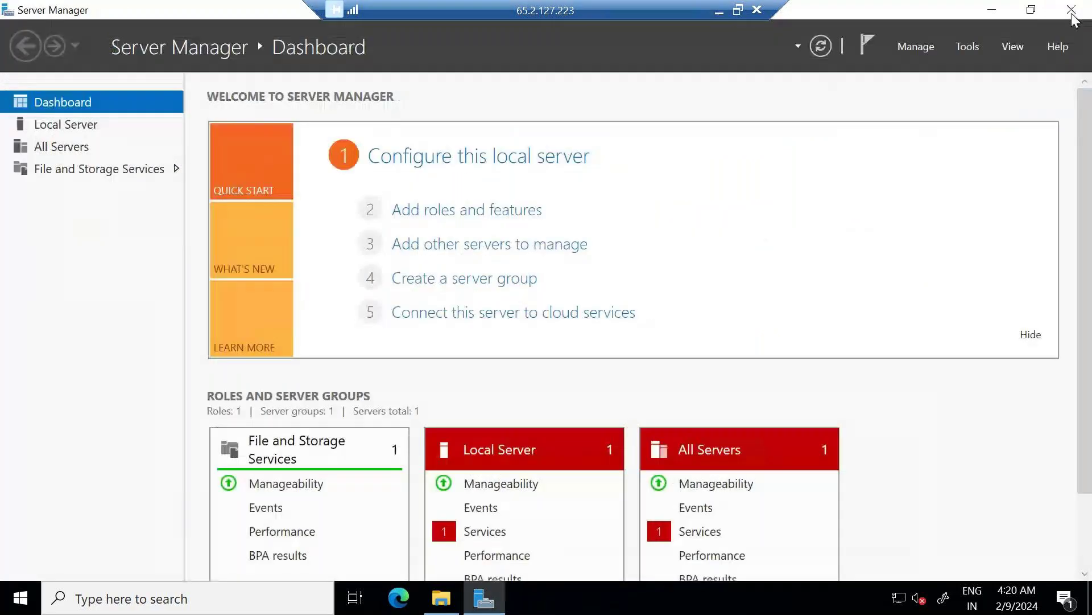
left_click(1071, 9)
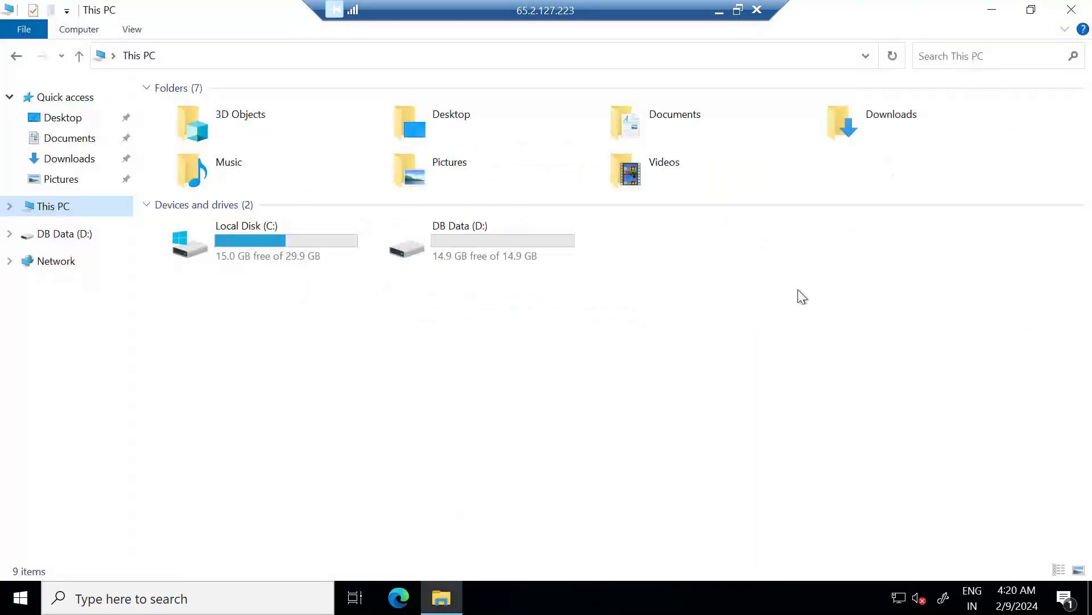
left_click(1068, 17)
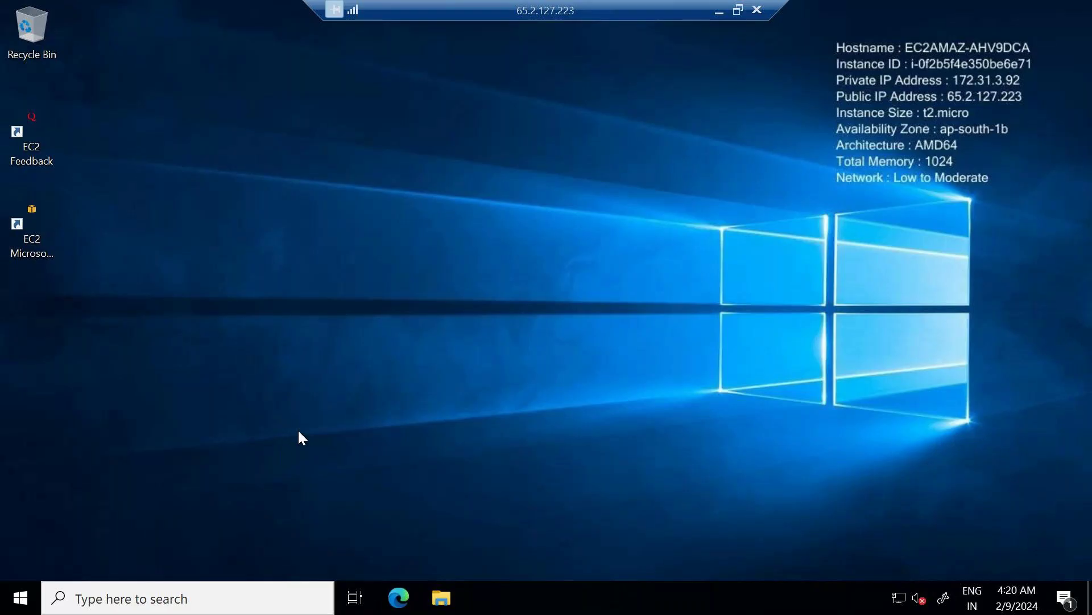
Sign the Administrator account out of the Windows server
left_click(24, 609)
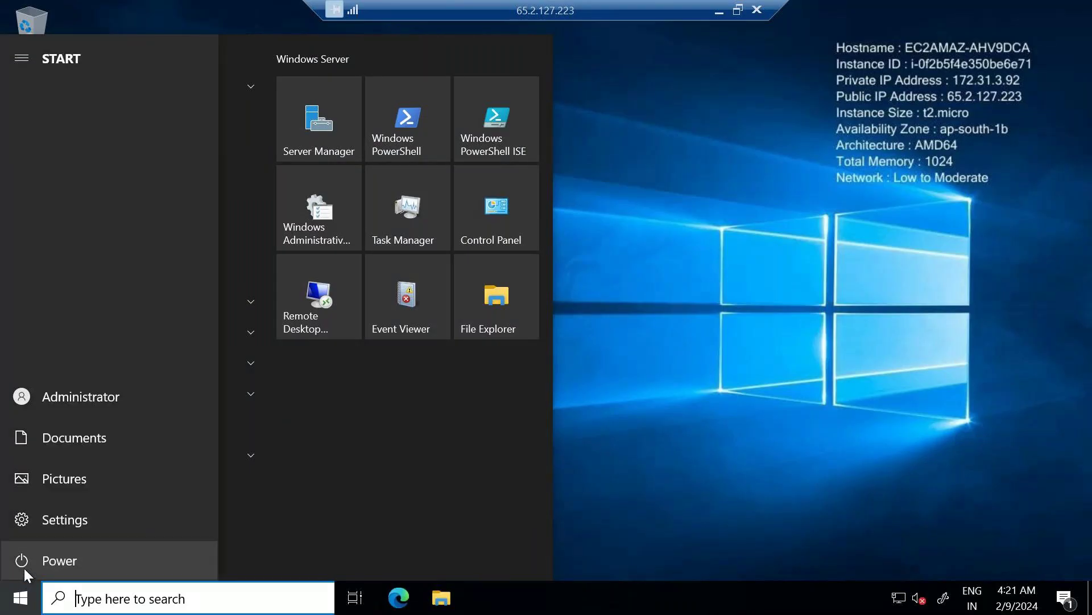
left_click(25, 563)
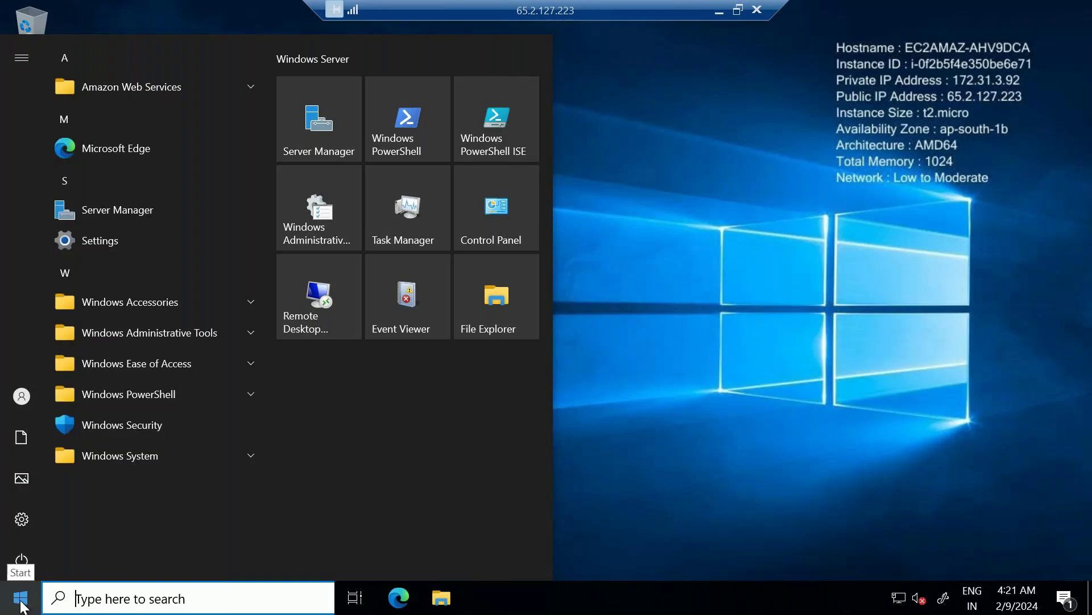
mouse_move(30, 489)
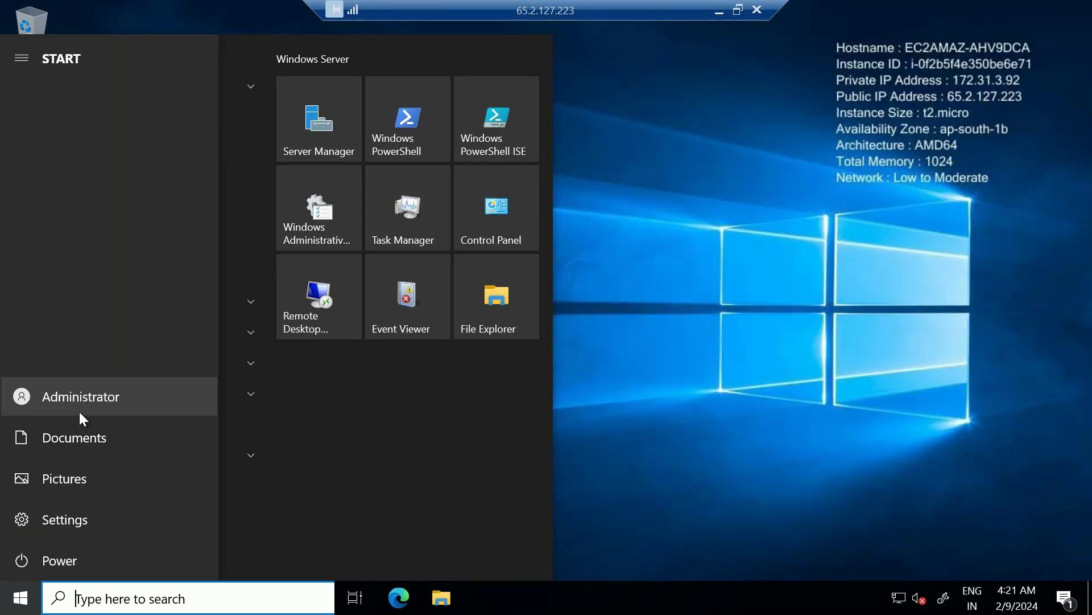
left_click(20, 400)
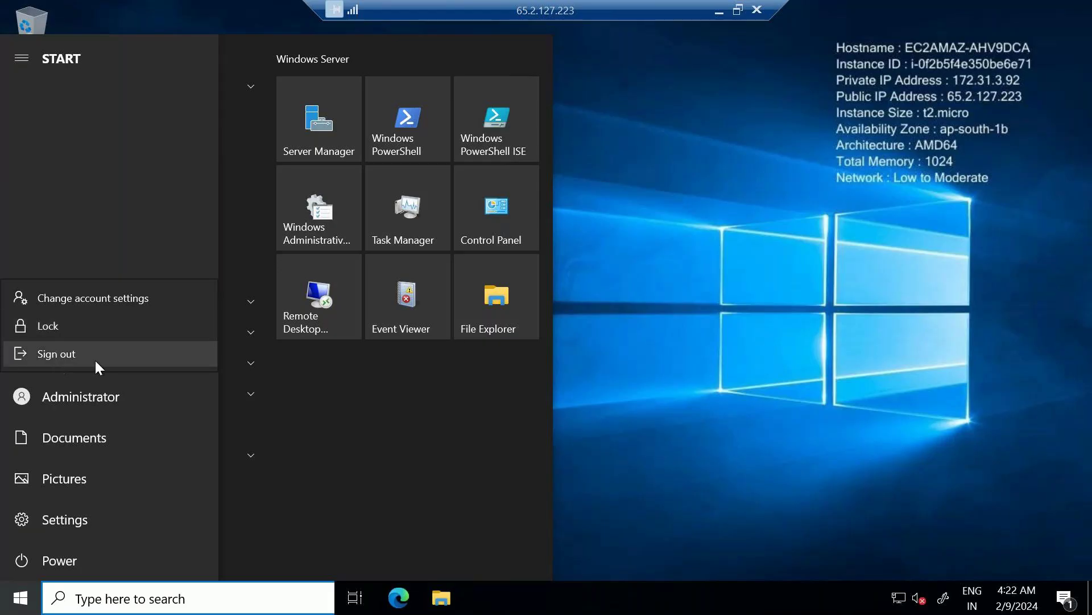
left_click(57, 353)
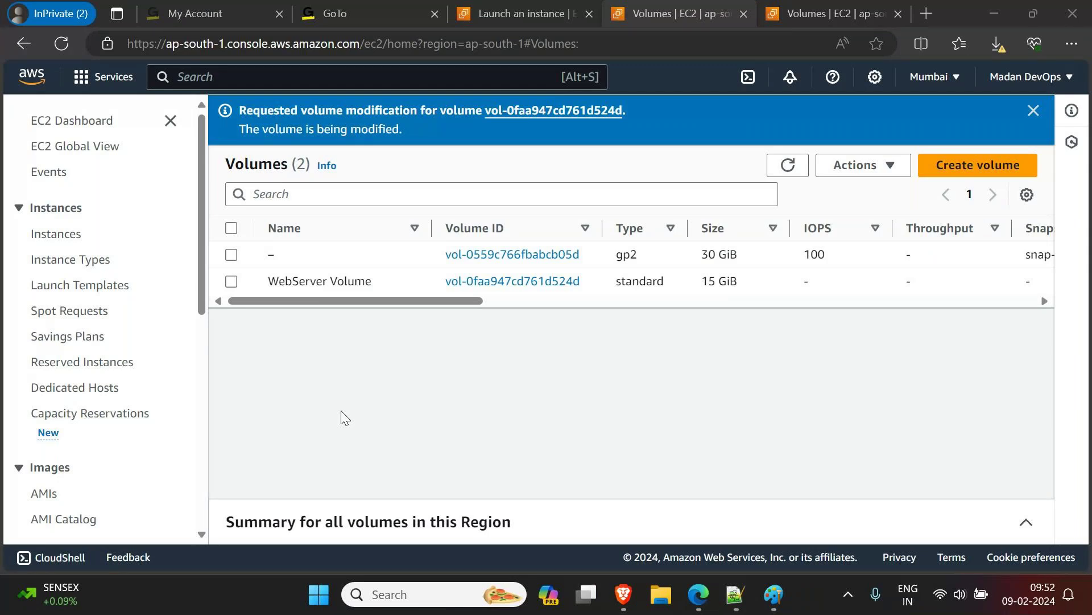
Select WebServer Volume in the EC2 volumes list and examine its details
mouse_move(737, 608)
left_click(232, 281)
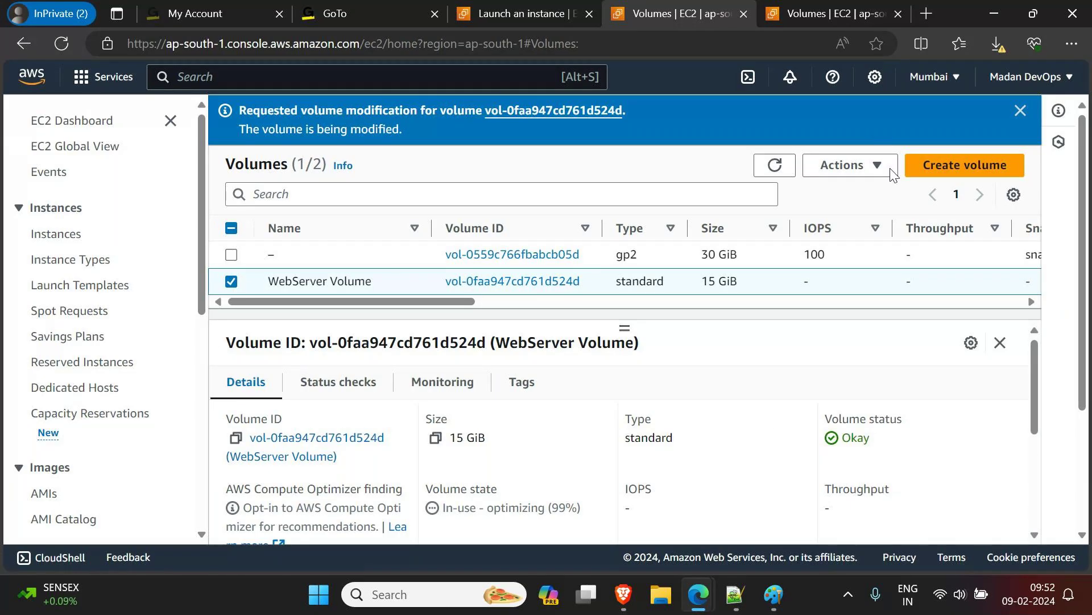
scroll(724, 444, "down", 3)
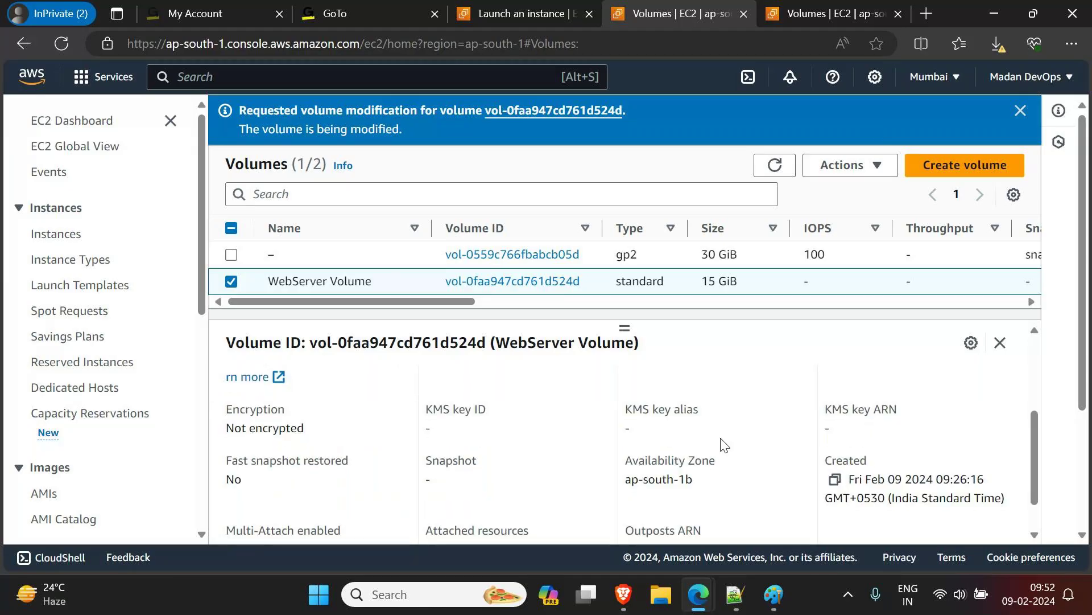
scroll(365, 399, "up", 3)
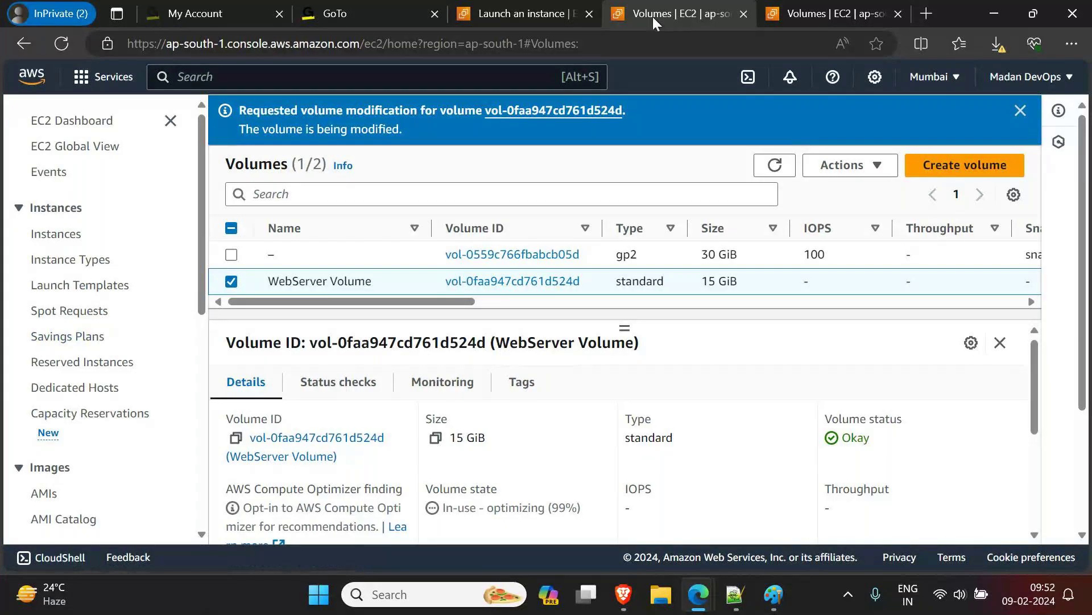
Close the extra volumes page, open the instance listing from the launch confirmation, and select the WebServer instance
left_click(743, 14)
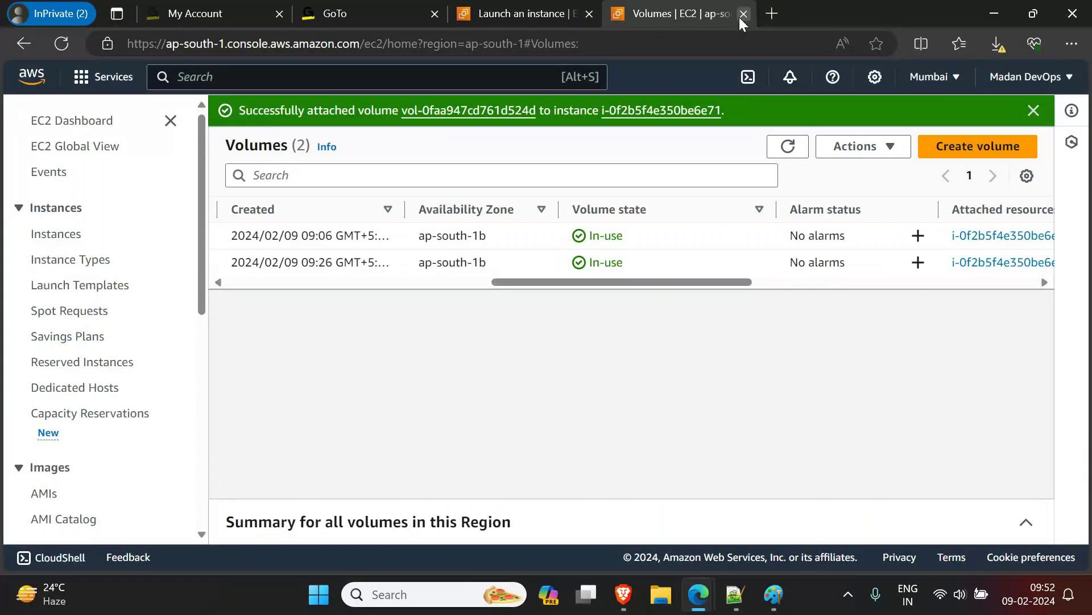
left_click(521, 14)
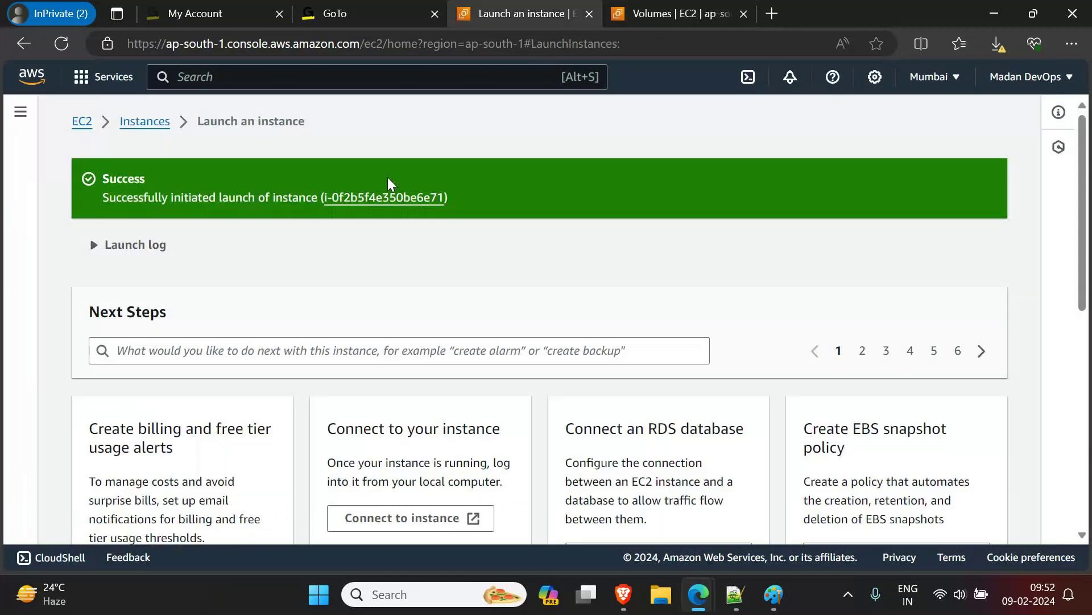
left_click(393, 192)
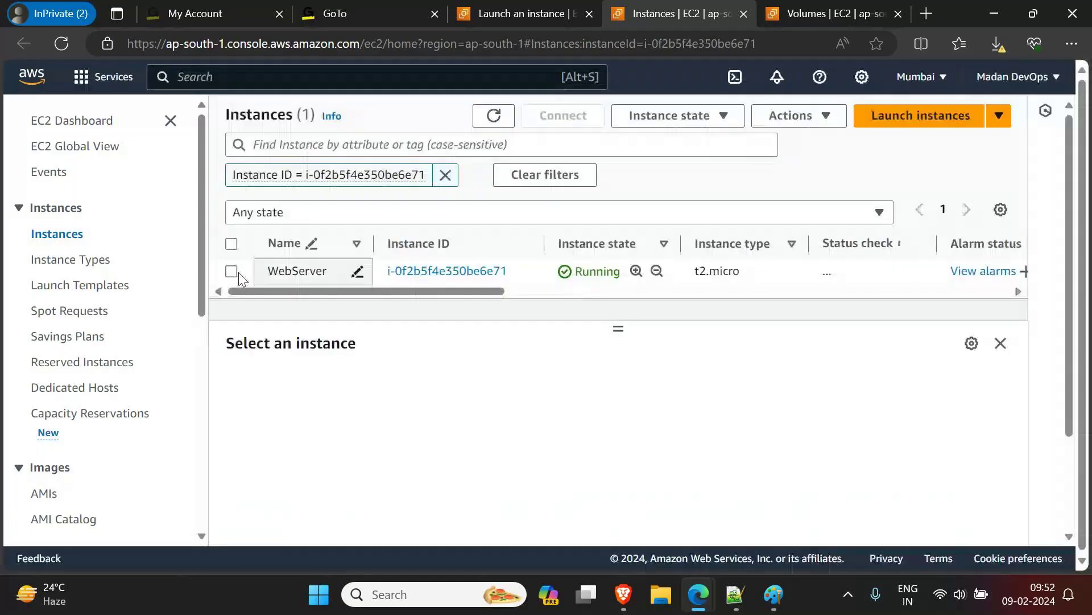
left_click(238, 272)
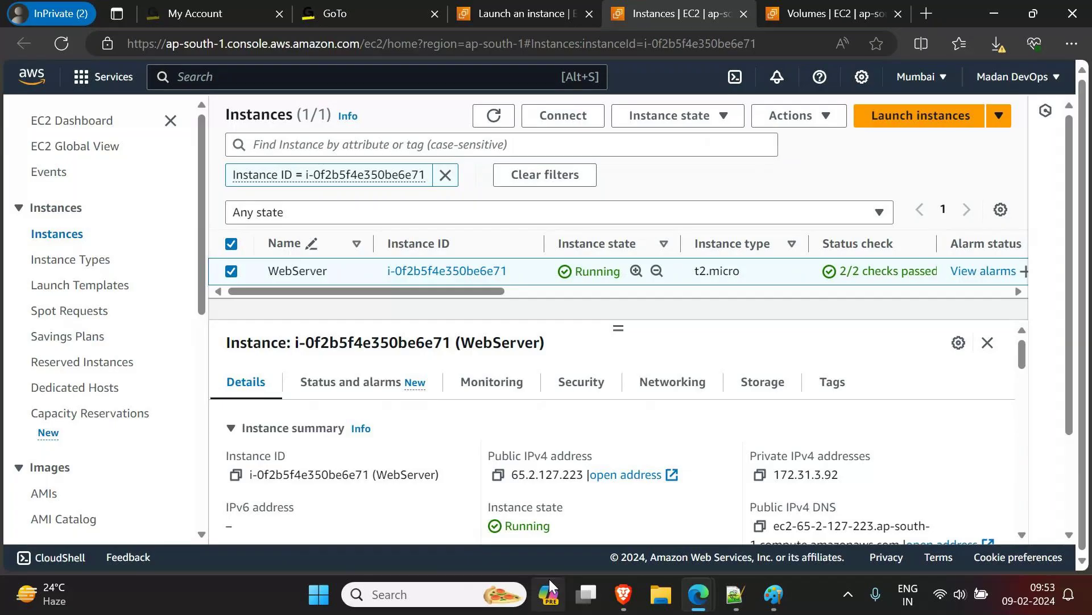
Open Remote Desktop Connection and start connecting to the WebServer instance at 65.2.127.223
left_click(416, 593)
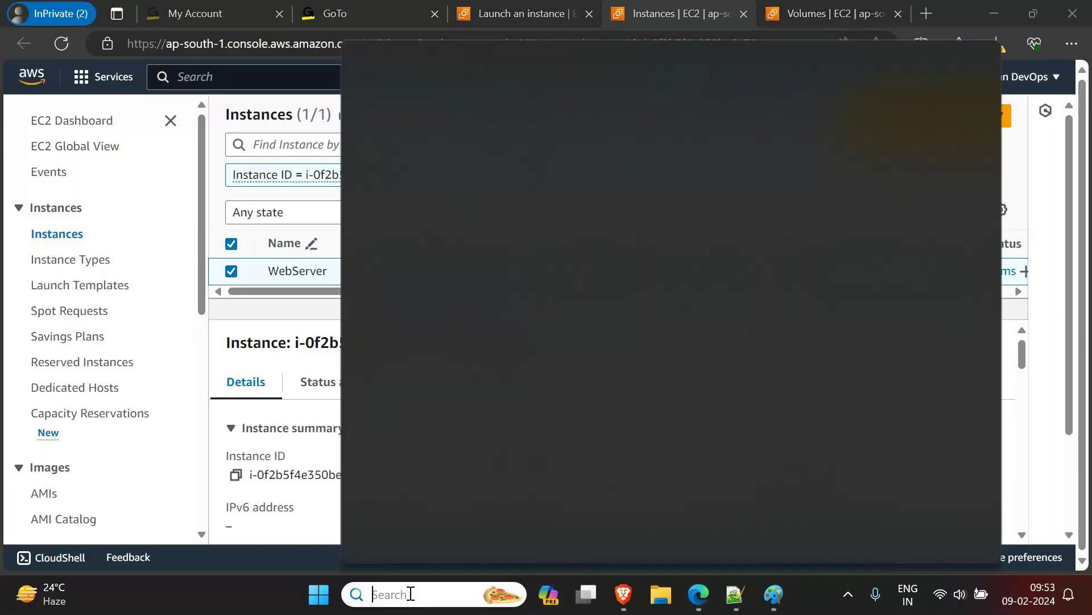
type("remote")
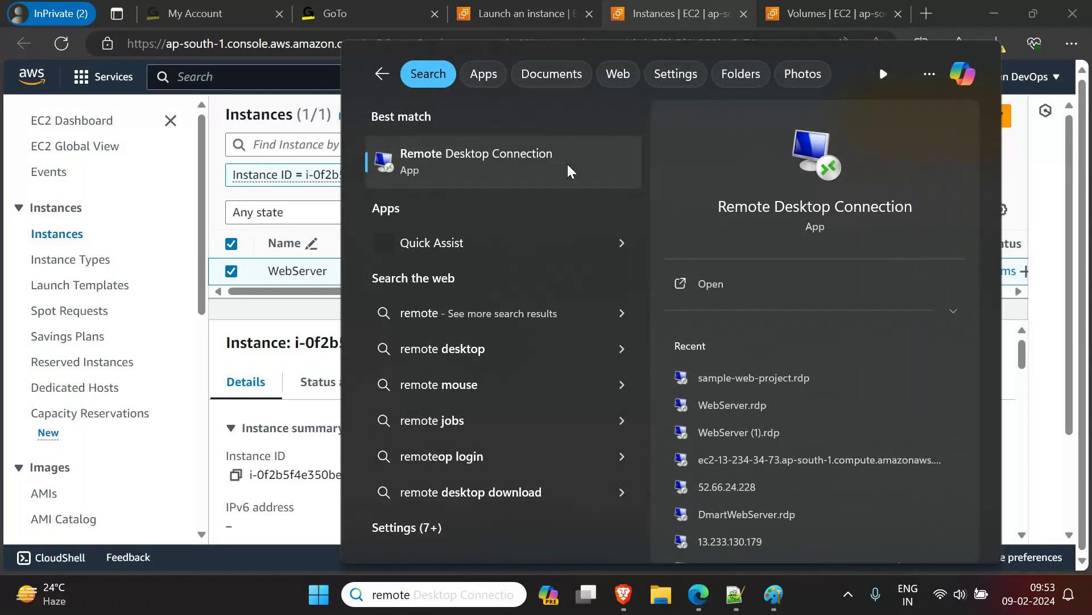
left_click(545, 170)
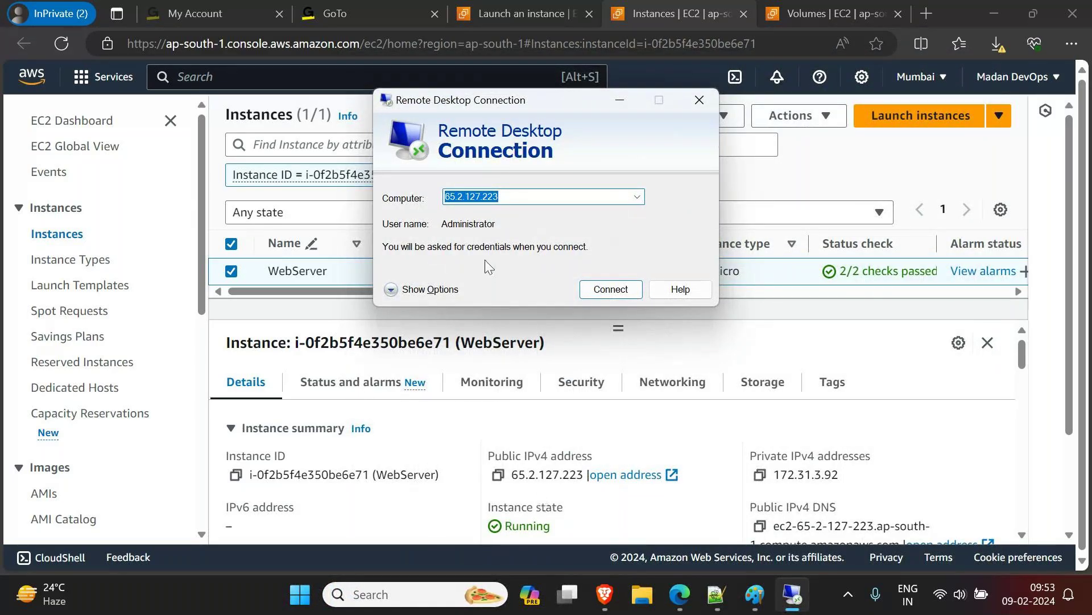
left_click(615, 290)
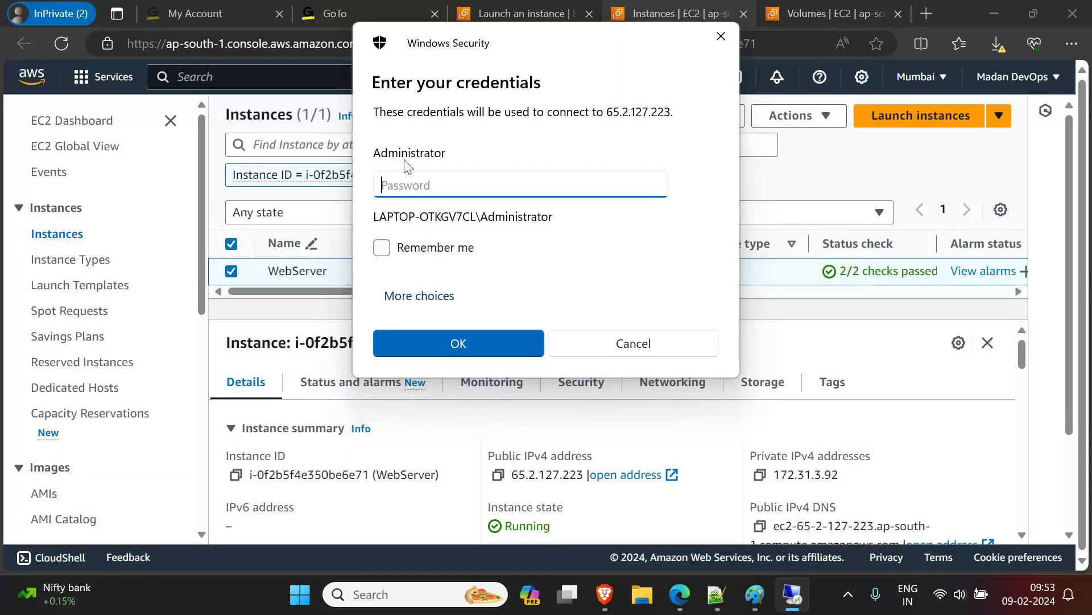
left_click(758, 598)
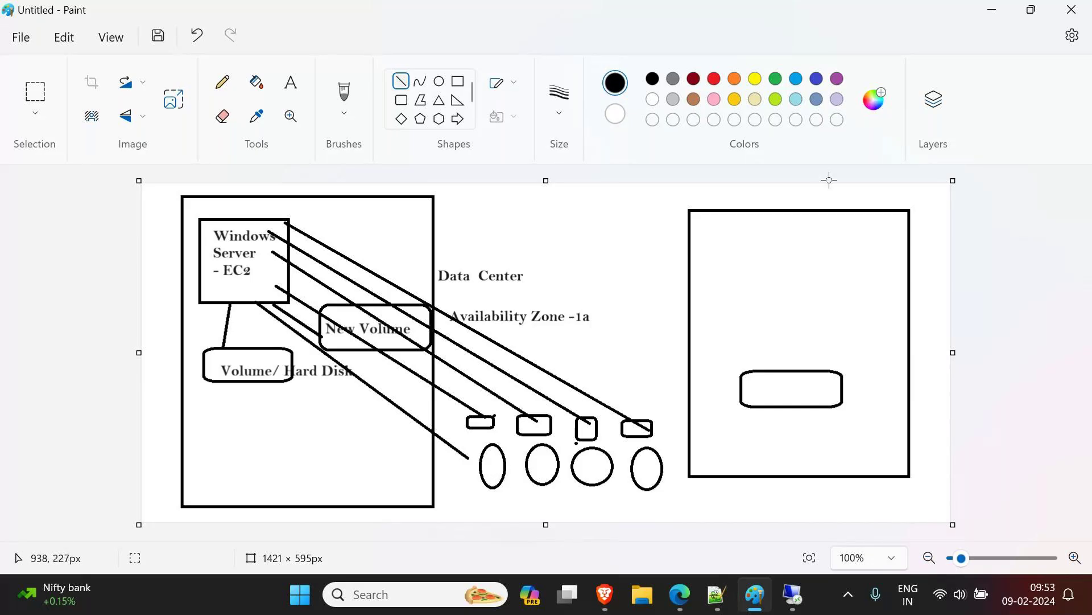
left_click(990, 11)
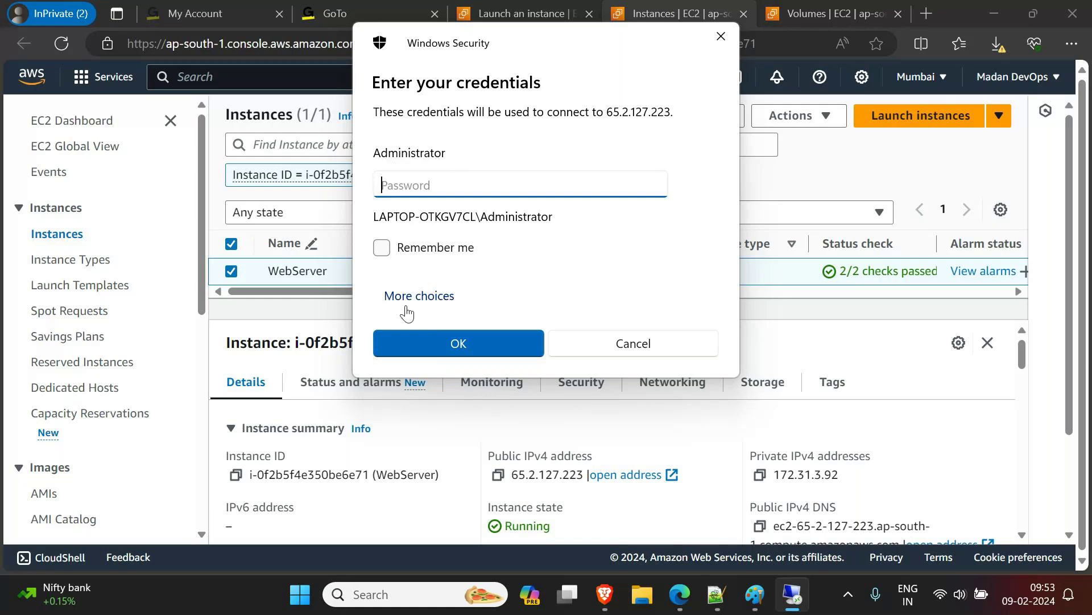
Log in to the server with a different account, entering user name DevUser1 and the account password, and accept the connection
left_click(421, 298)
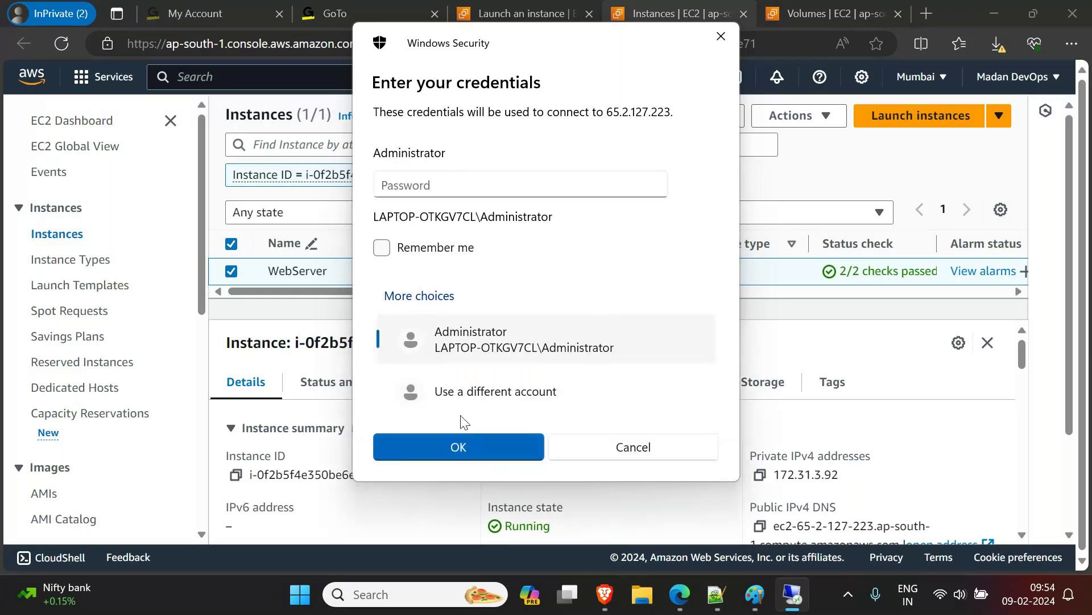
left_click(504, 402)
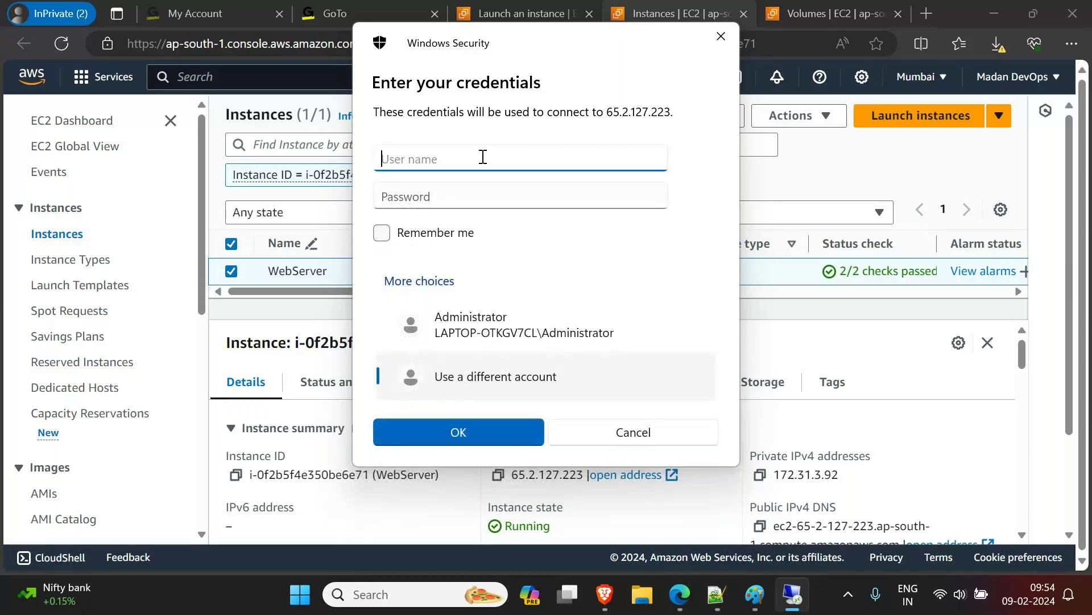
type("DevUser1")
left_click(471, 195)
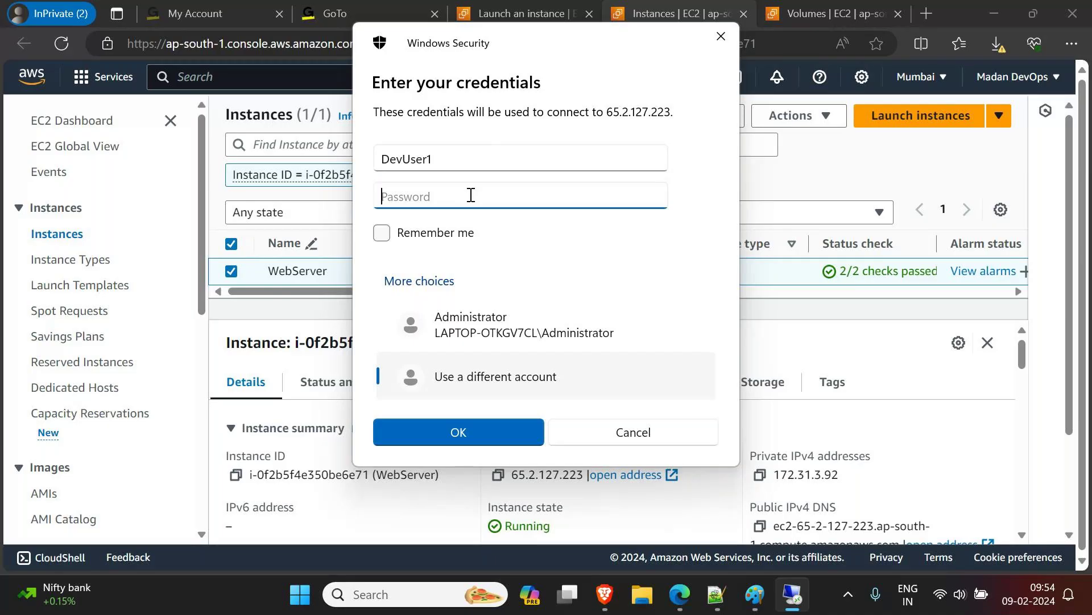
key("ctrl+v")
type("••")
left_click(477, 438)
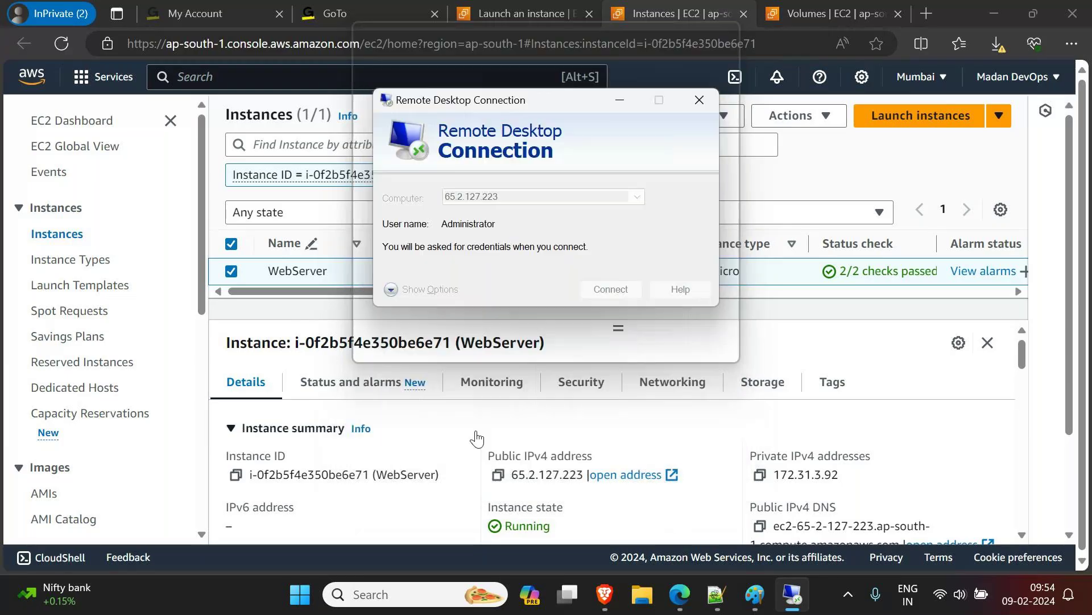
left_click(597, 345)
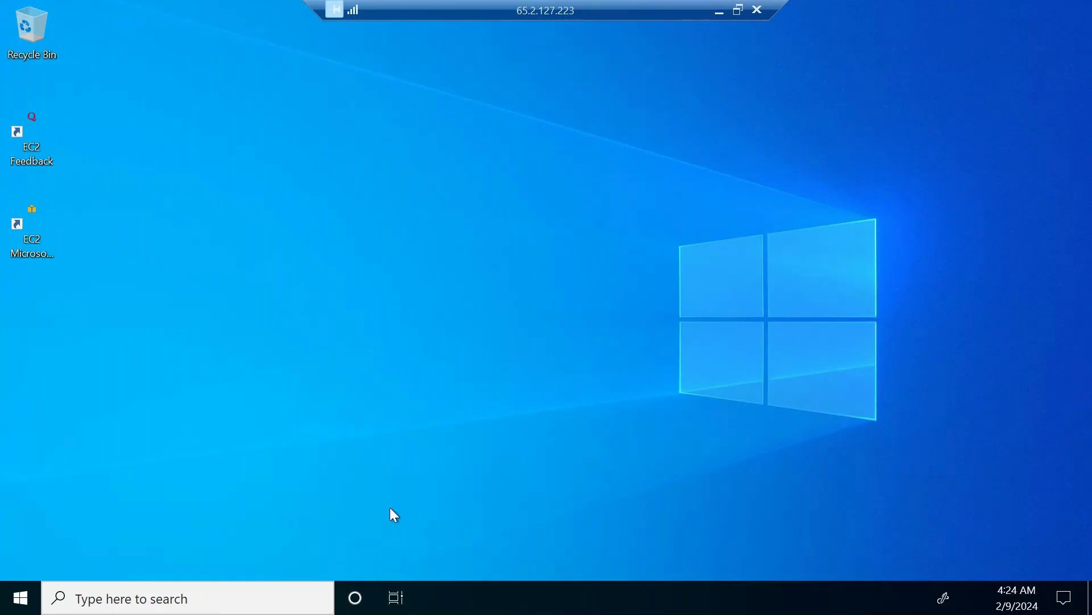
Check which account is signed in on the remote server
left_click(20, 597)
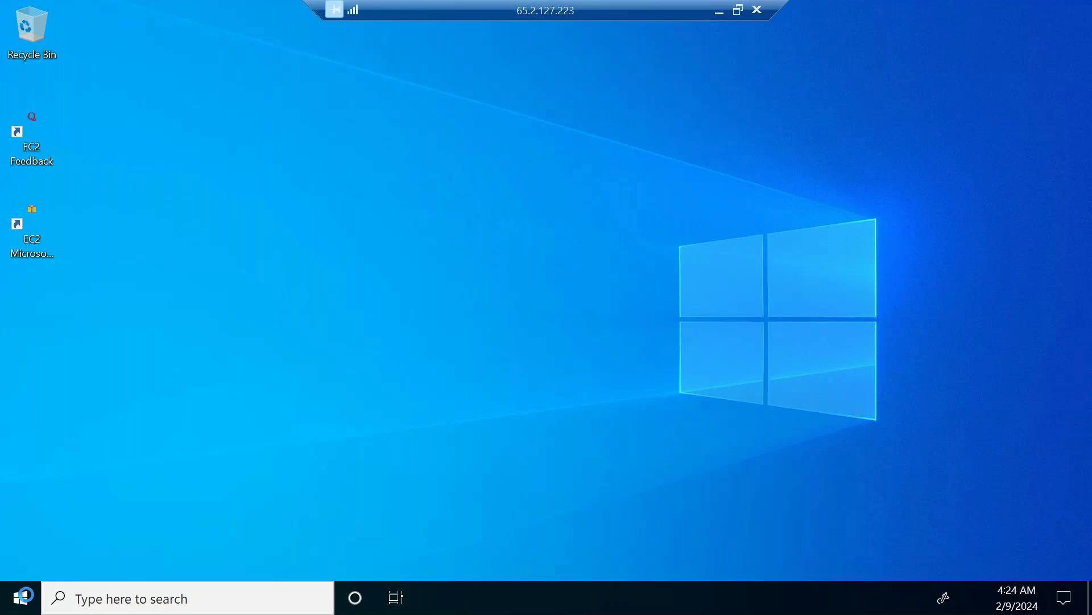
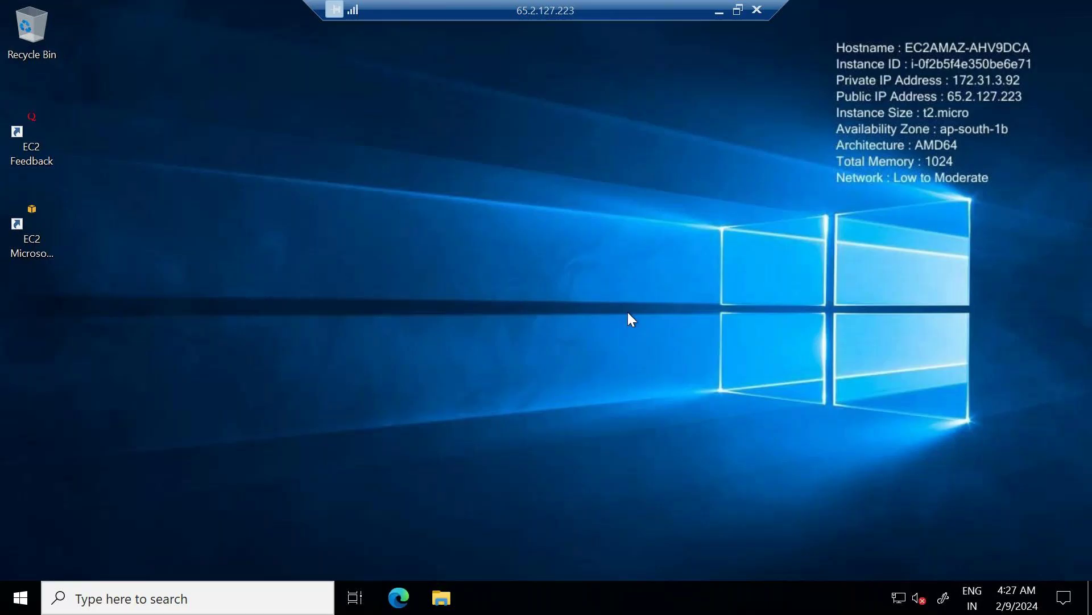
left_click(21, 607)
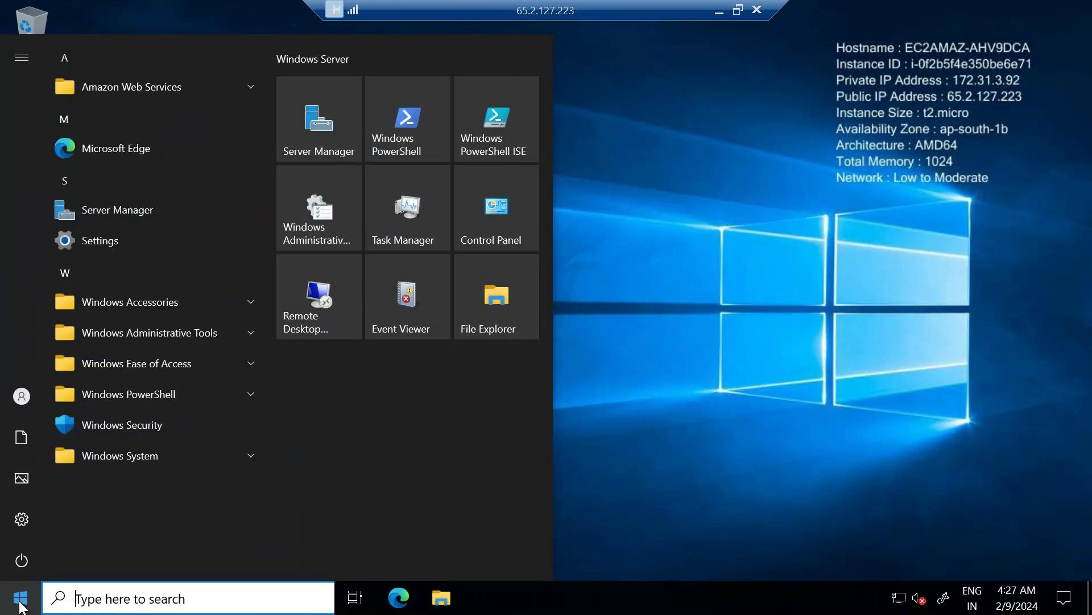
mouse_move(20, 402)
left_click(937, 403)
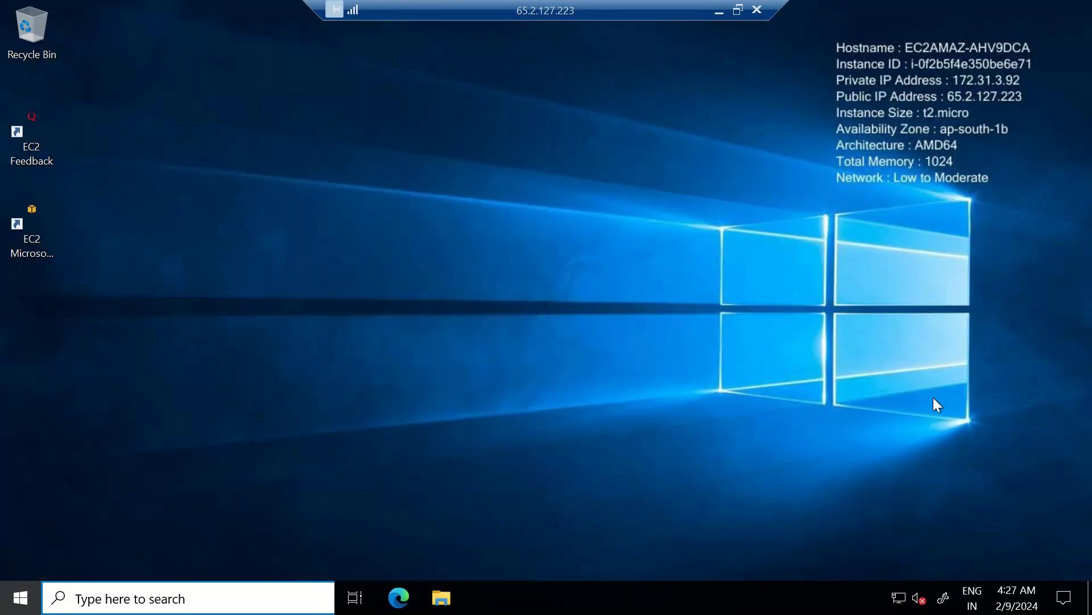
Examine the Local Disk (C:) and DB Data (D:) drives under This PC on the server, and return to the EC2 console
left_click(446, 605)
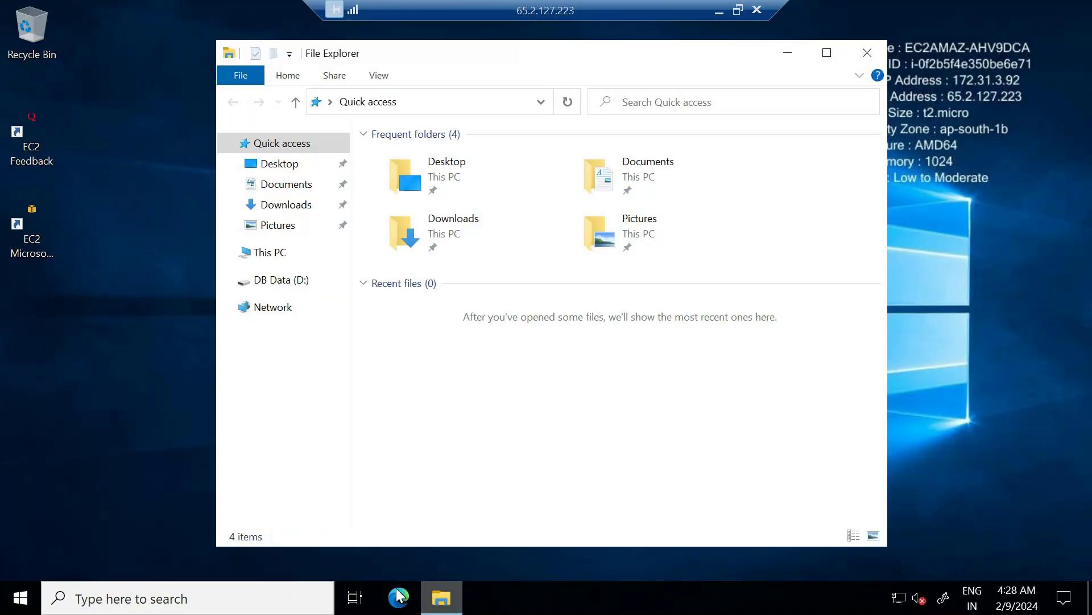
left_click(258, 258)
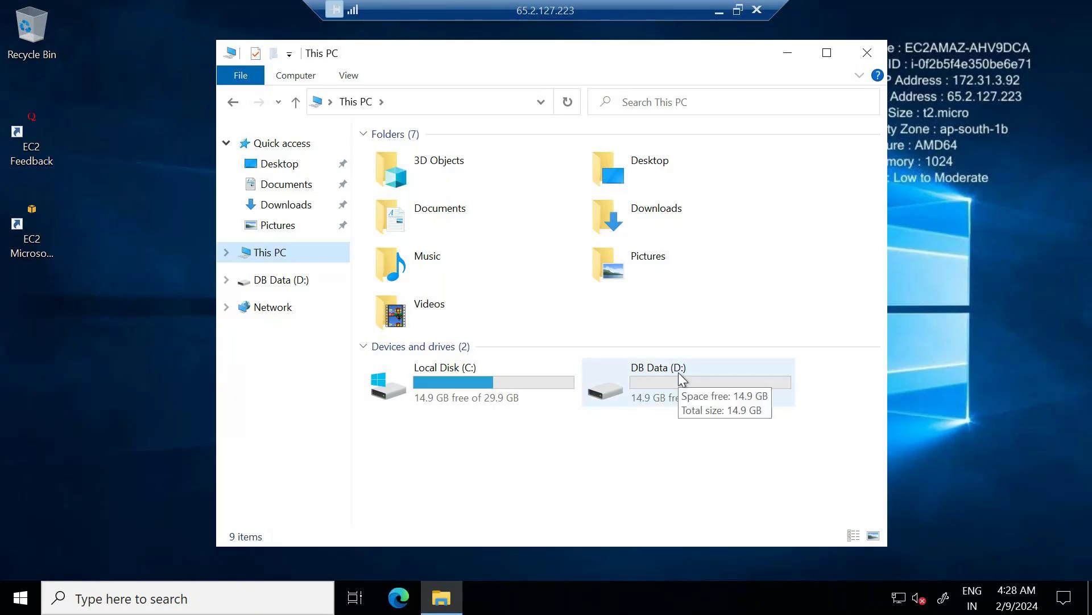
left_click(680, 402)
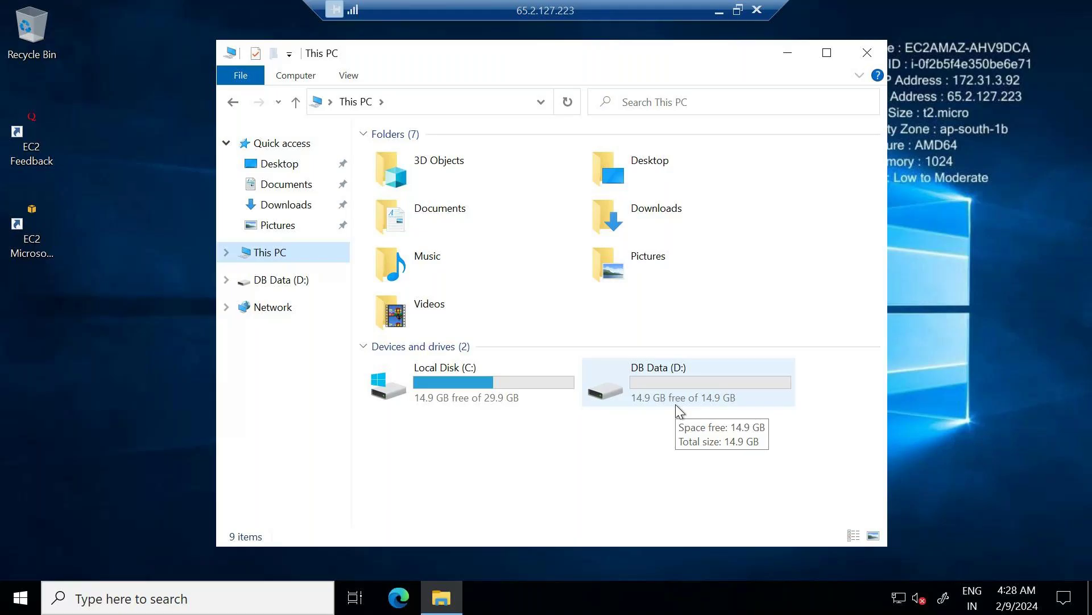
left_click(719, 9)
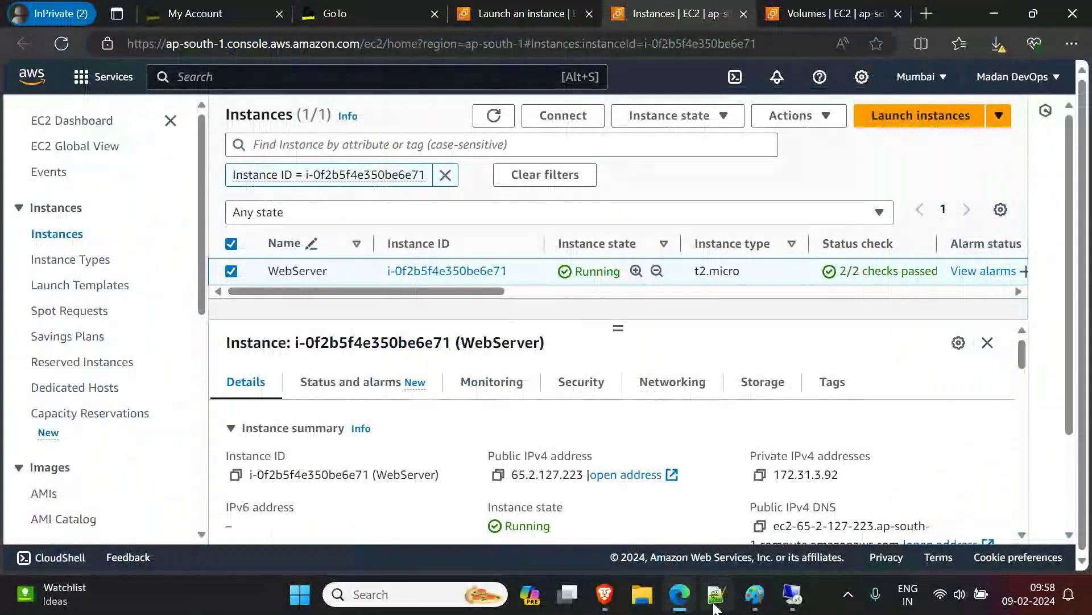
left_click(781, 609)
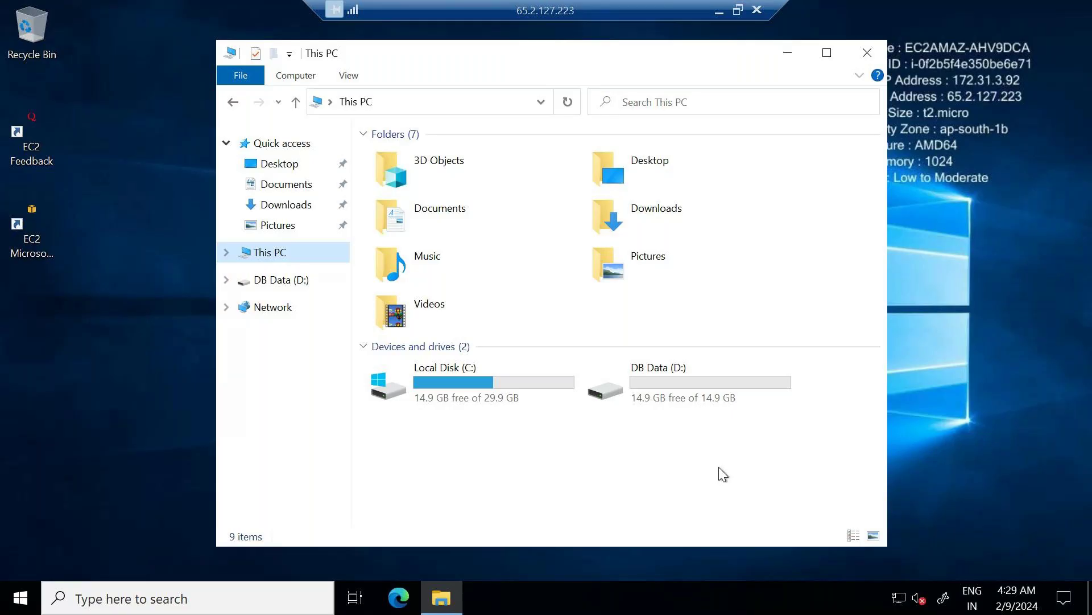
left_click(721, 10)
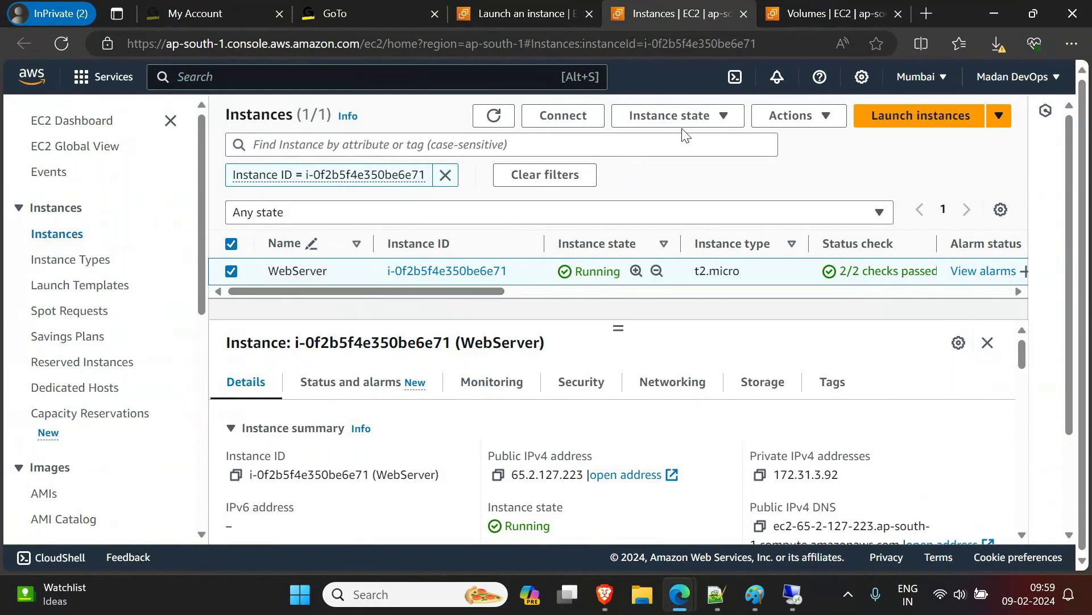
Examine the WebServer instance's storage details, checking the Delete on termination setting of its block devices
left_click(695, 116)
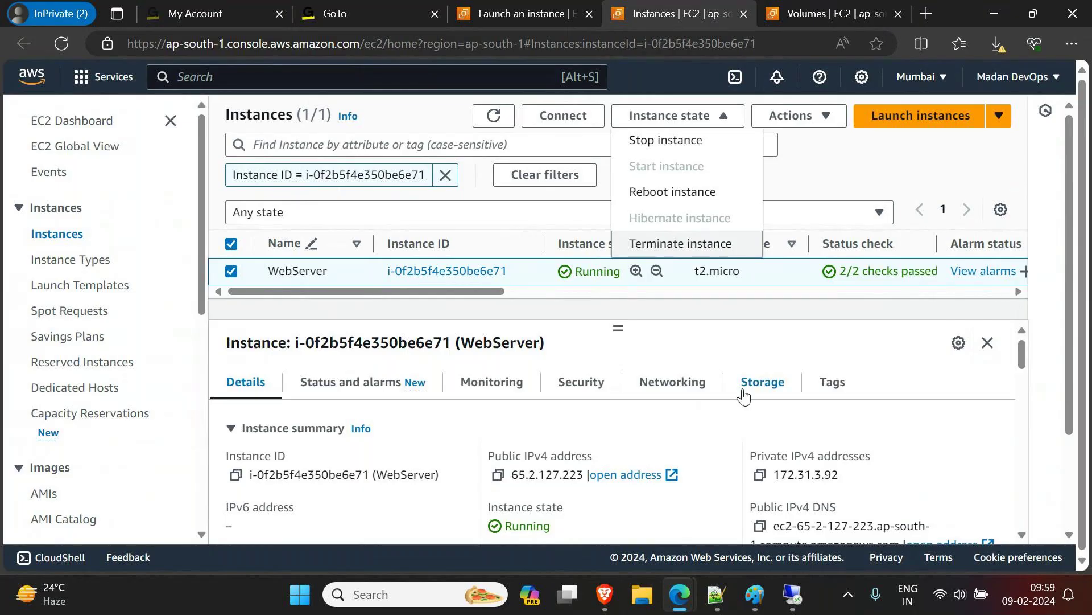
left_click(743, 397)
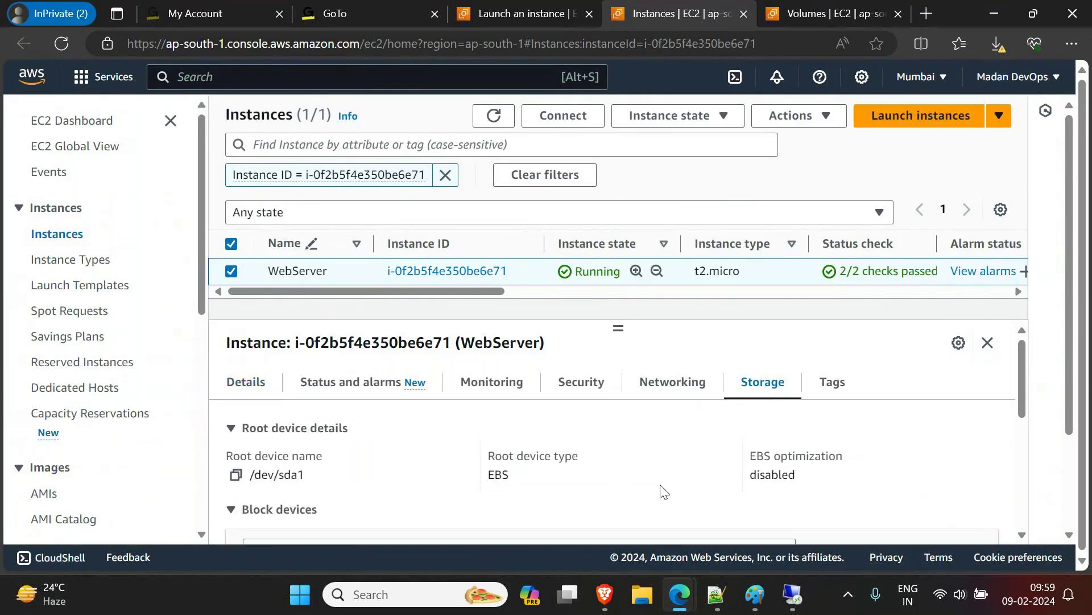
scroll(664, 492, "down", 3)
left_click_drag(652, 528, 969, 538)
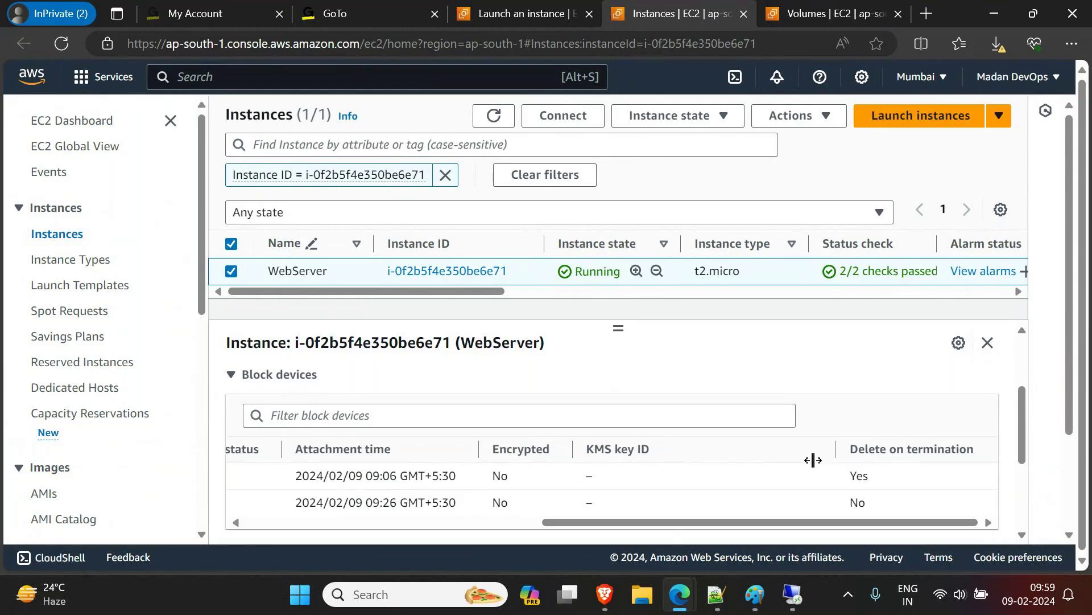
scroll(813, 459, "up", 2)
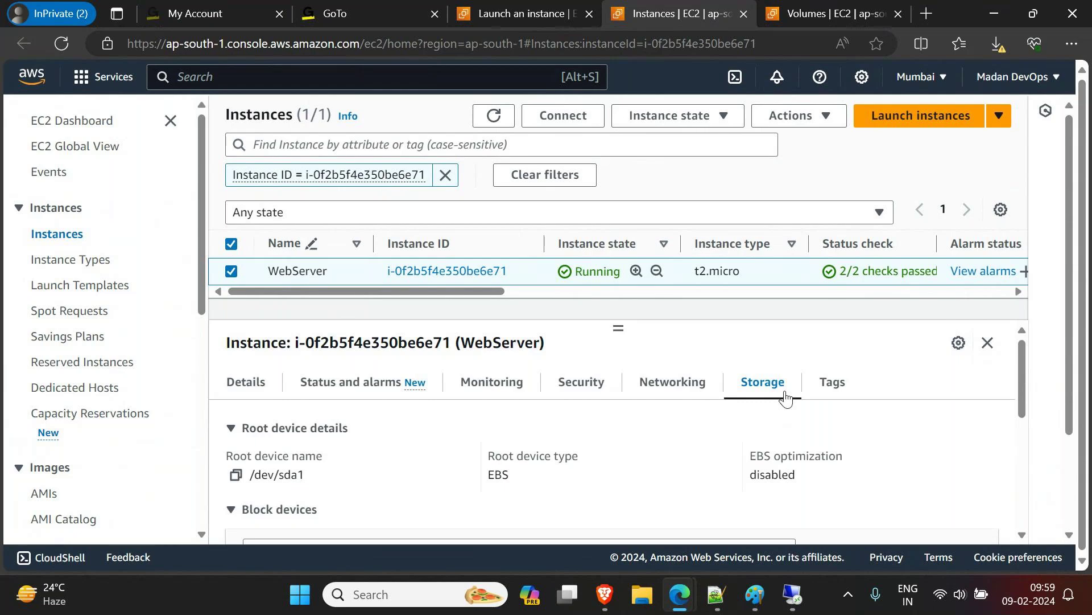
scroll(785, 432, "down", 3)
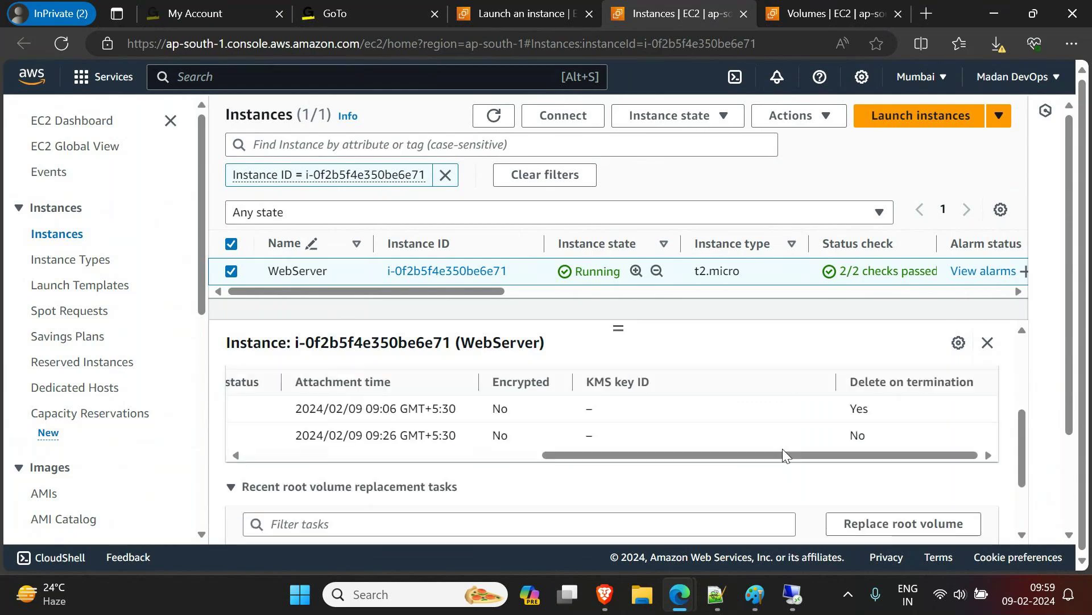
left_click_drag(744, 456, 856, 481)
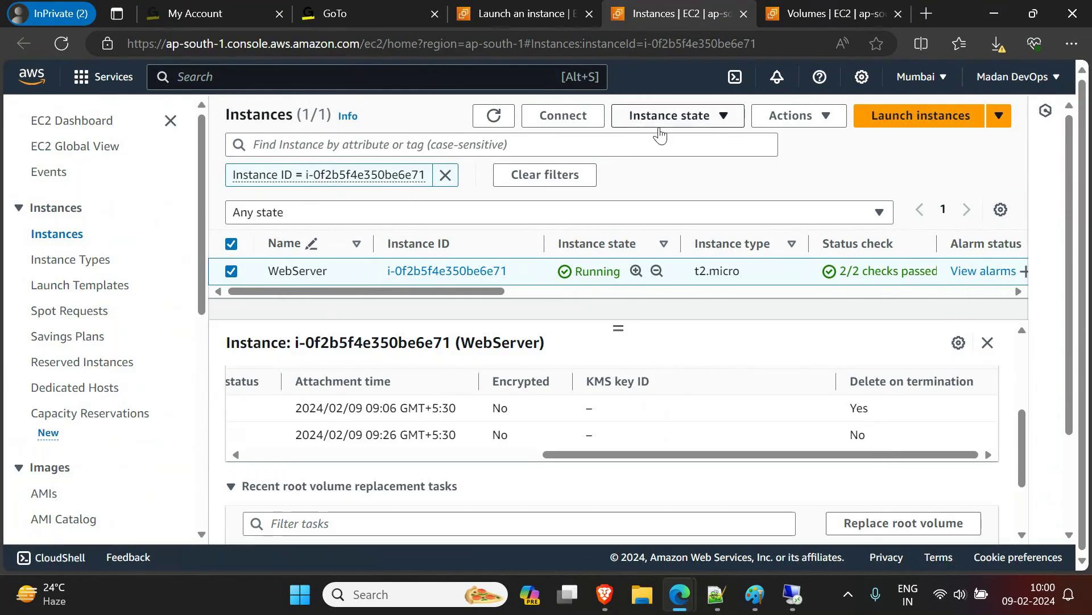
Terminate the WebServer instance, dismiss the ended remote session's notice, and close Remote Desktop Connection
left_click(675, 127)
left_click(681, 245)
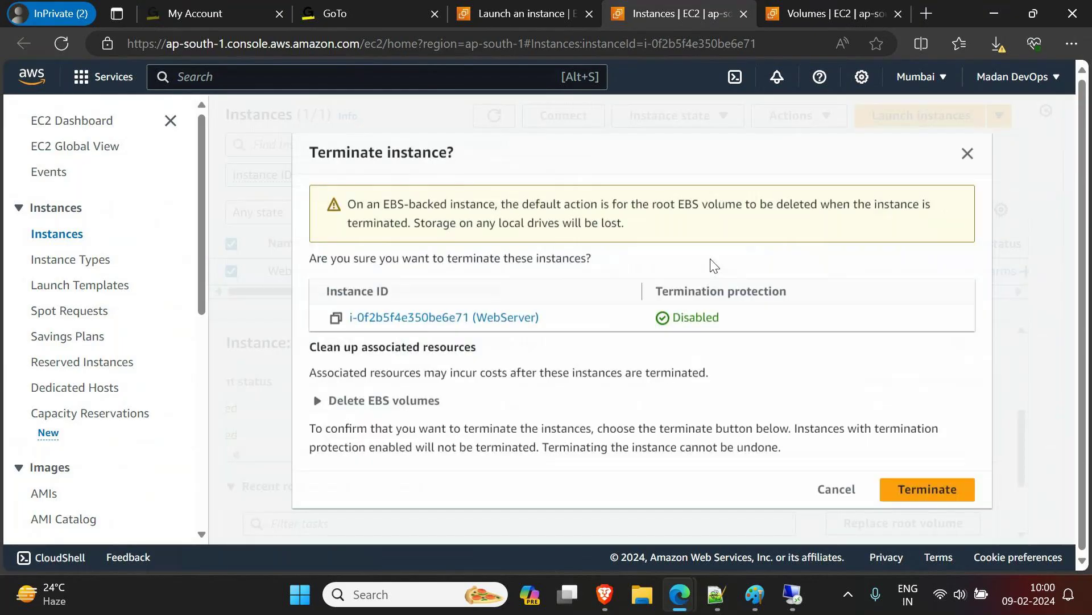
left_click(928, 489)
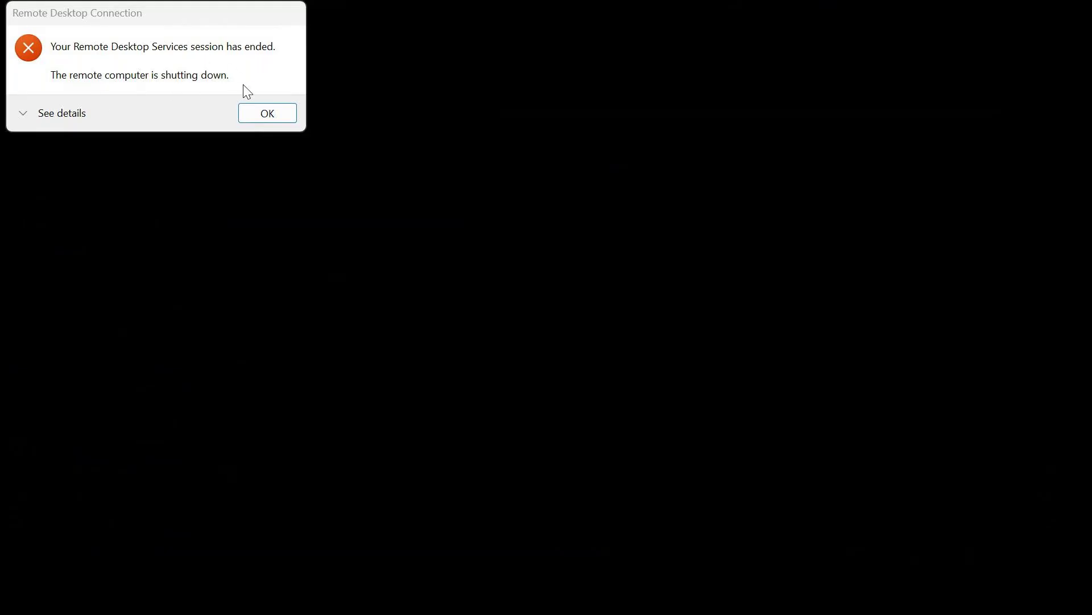
left_click(265, 114)
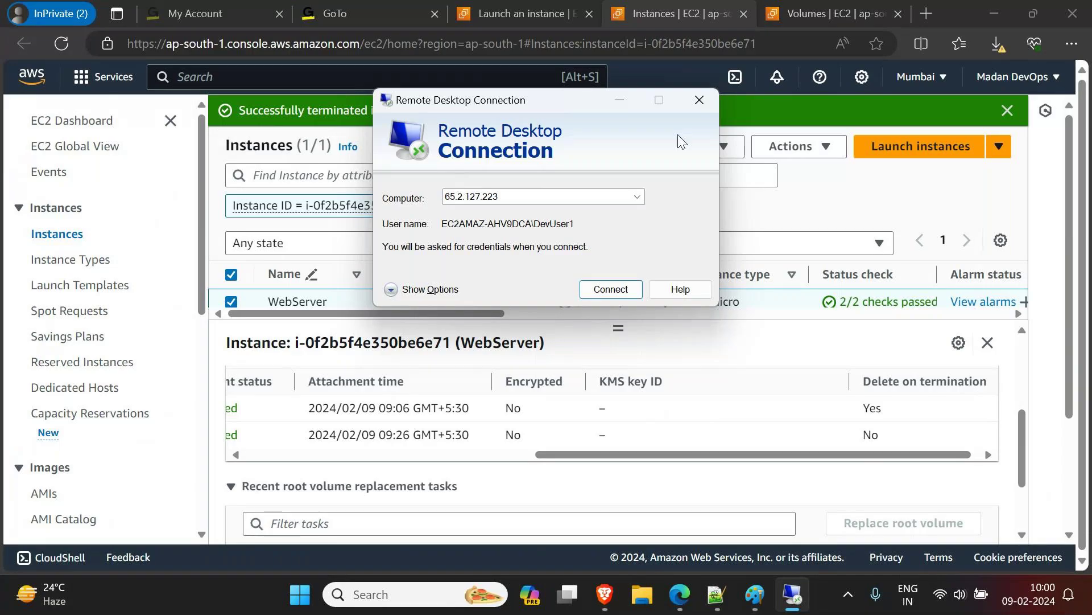
left_click(690, 104)
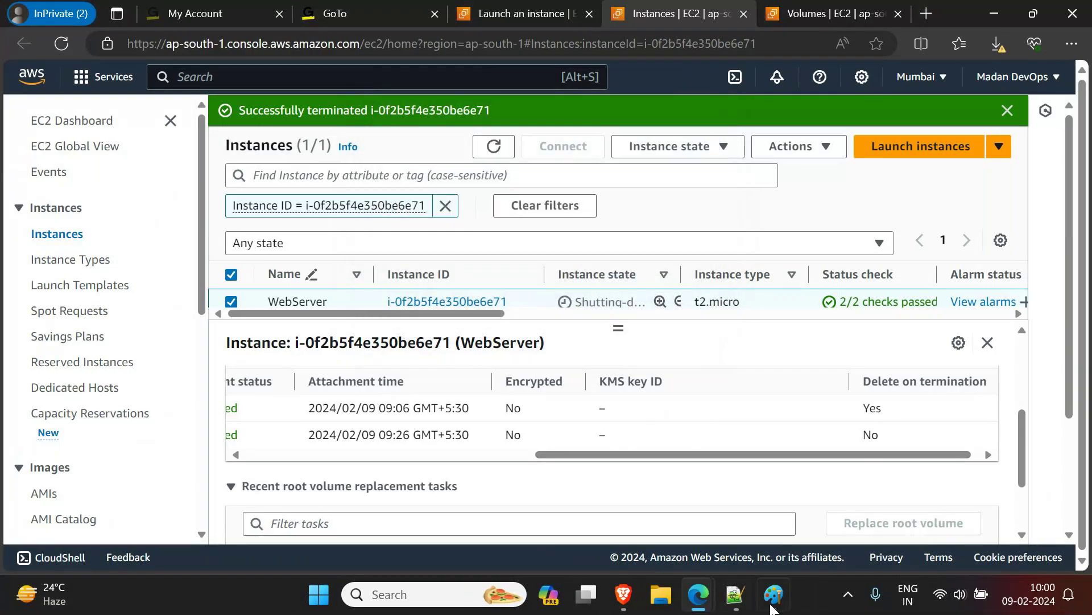
Review the Windows server and volumes diagram in Paint, and return to the EC2 console
left_click(773, 606)
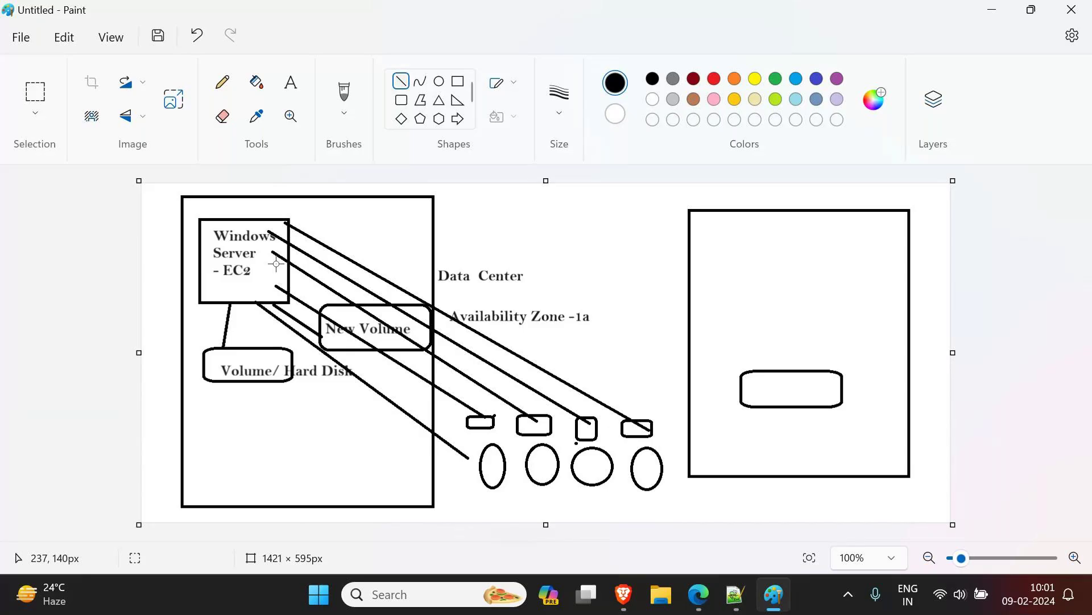
left_click(988, 10)
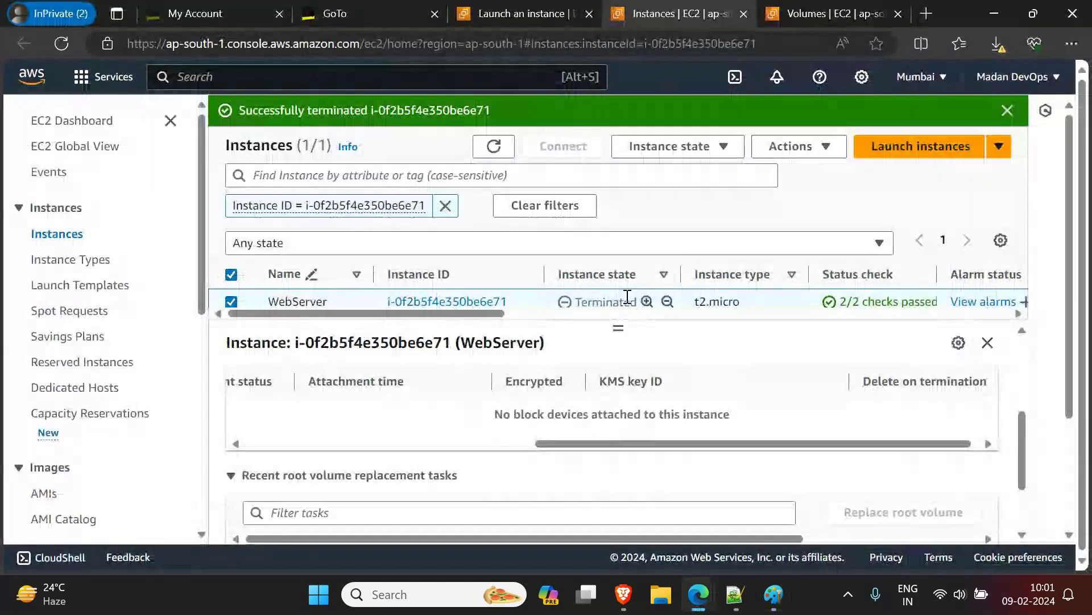
Delete the remaining 15 GiB WebServer Volume from the Elastic Block Store volumes
scroll(123, 430, "down", 2)
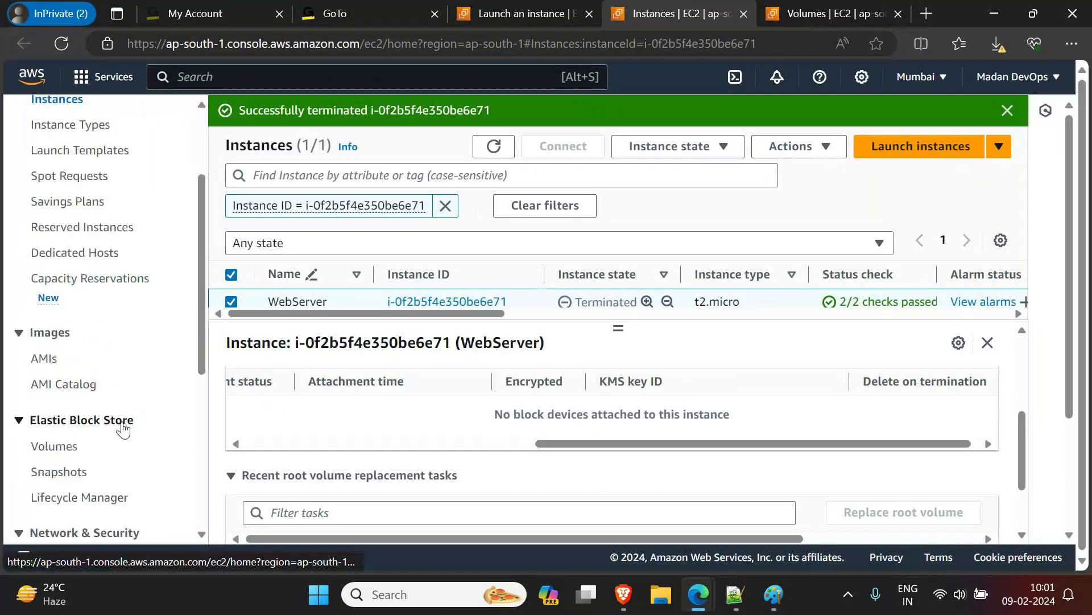
left_click(66, 448)
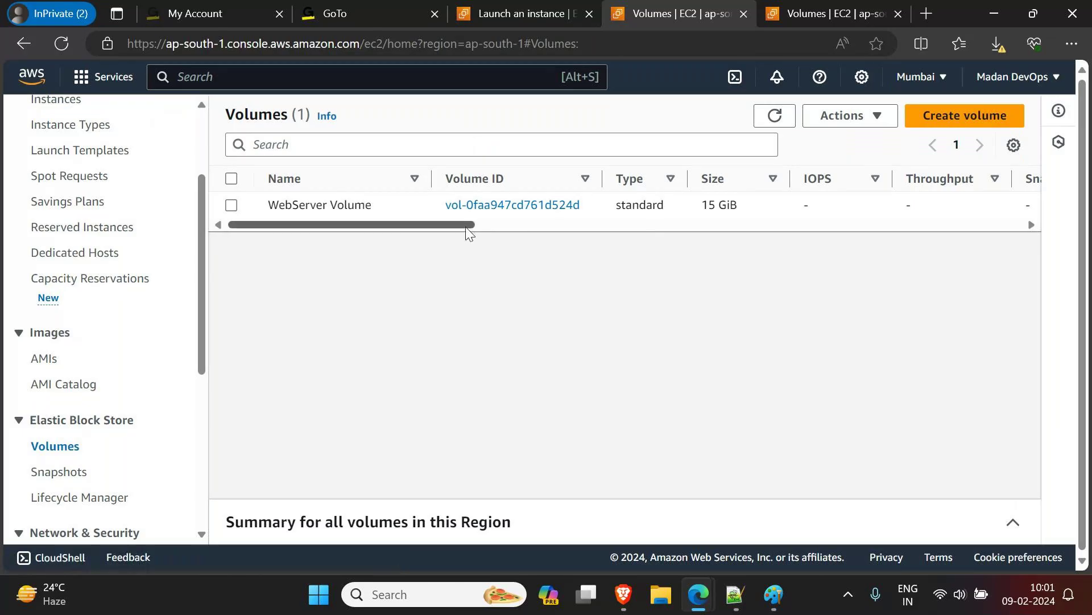
left_click_drag(467, 227, 229, 237)
left_click(255, 206)
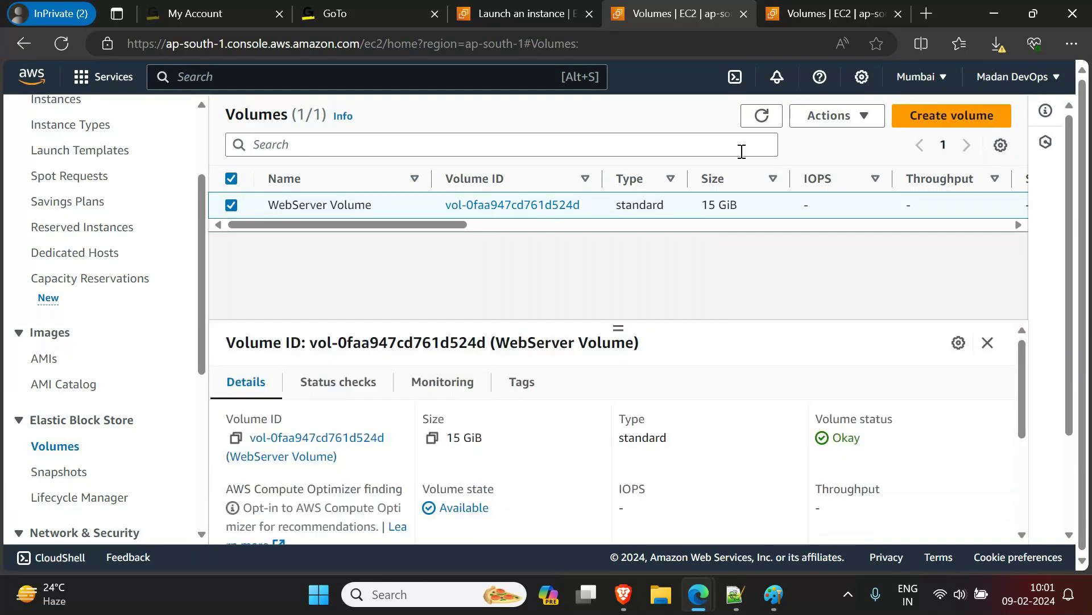
left_click(848, 120)
left_click(898, 227)
left_click(848, 414)
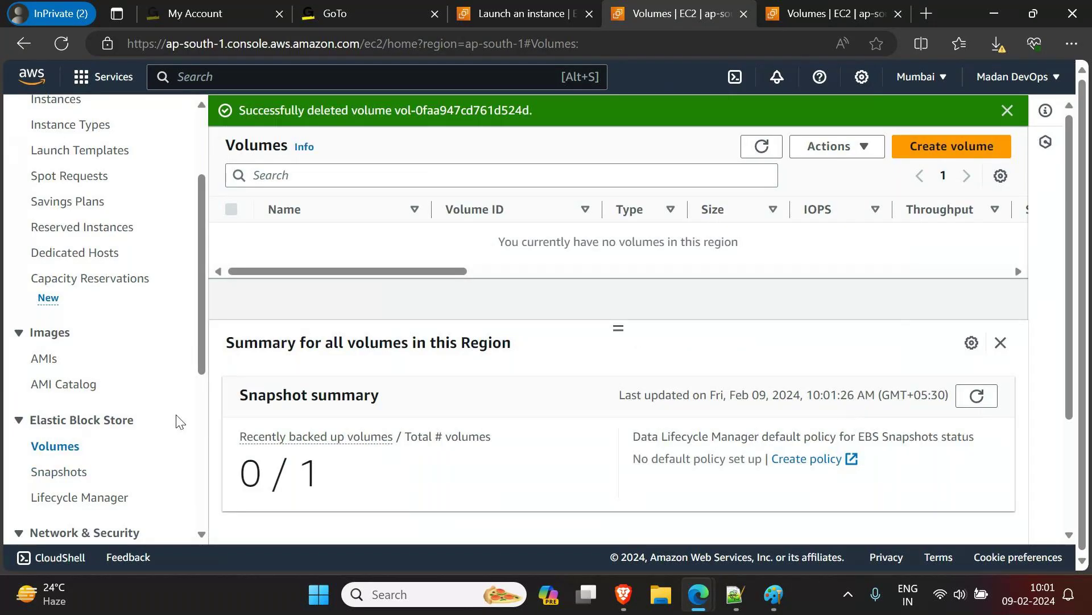
scroll(180, 421, "up", 3)
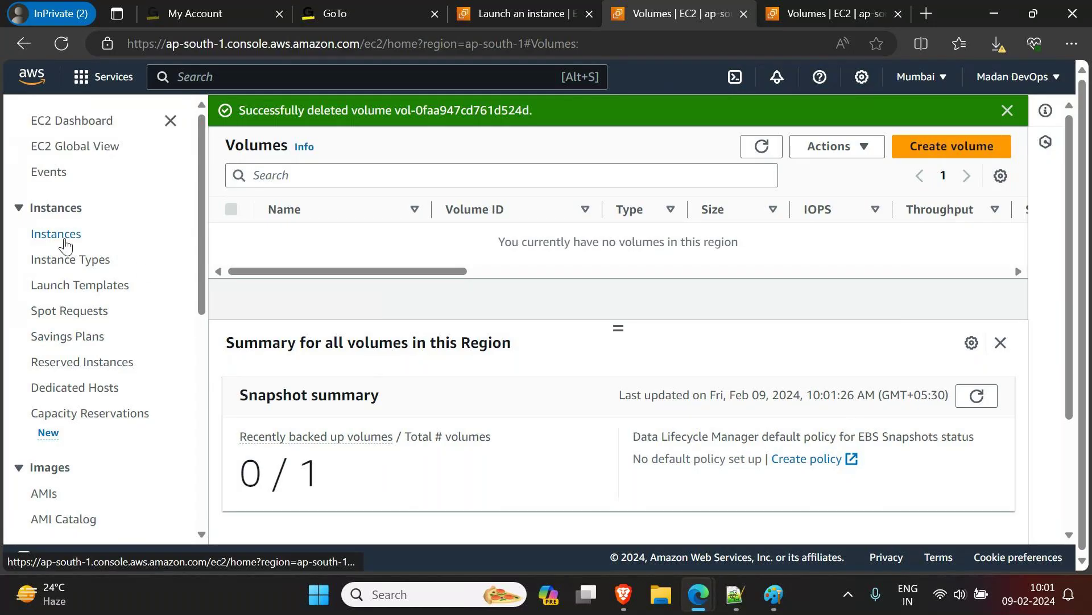
scroll(77, 455, "down", 2)
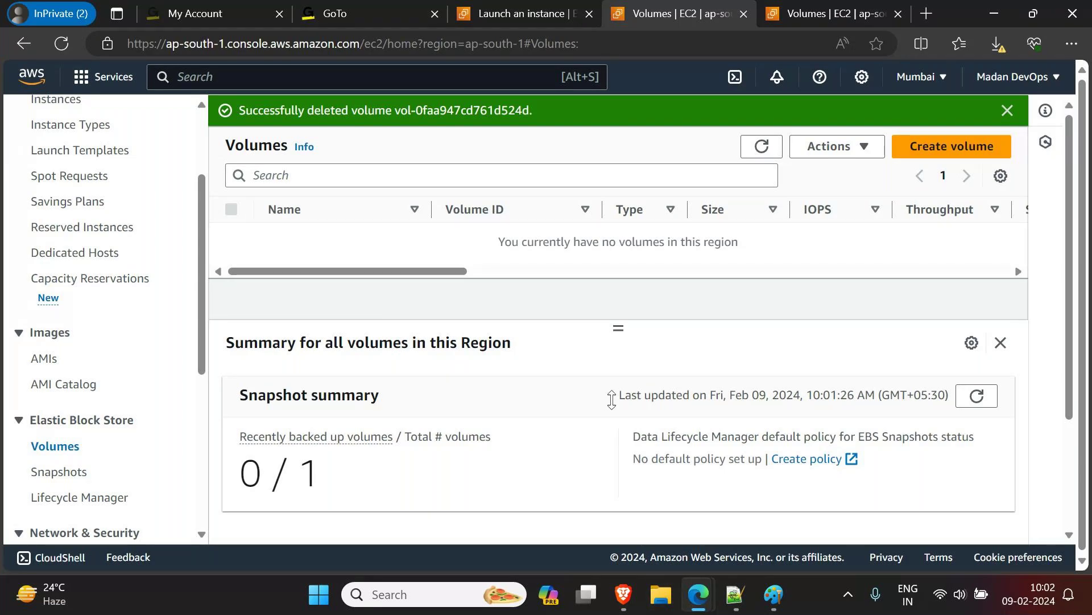
Switch to the GoTo meeting window and open the chat from the new private message notification
mouse_move(708, 602)
left_click(661, 464)
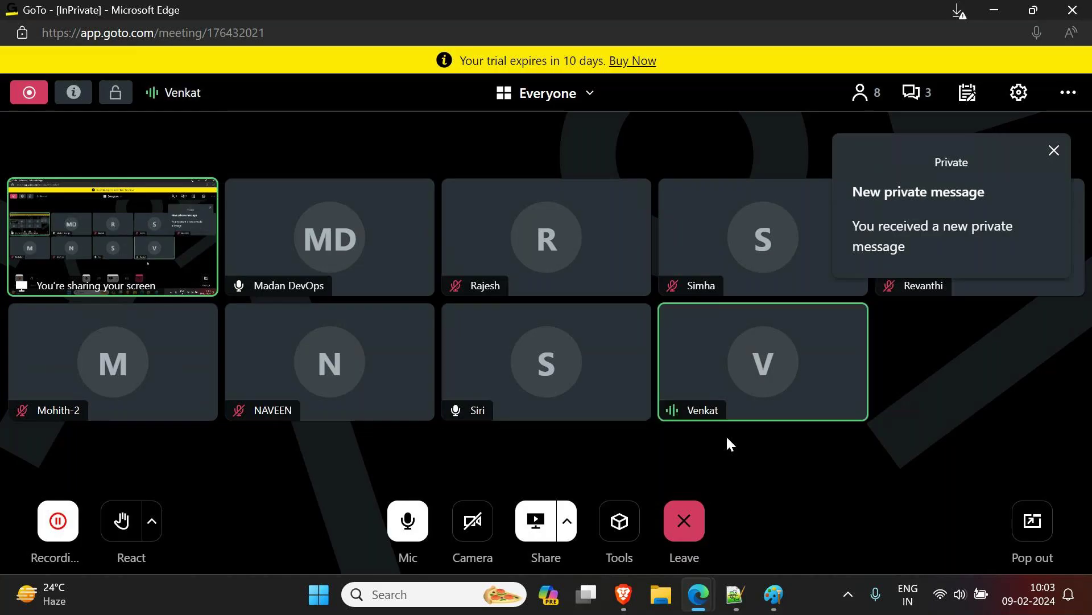
mouse_move(740, 343)
left_click(902, 211)
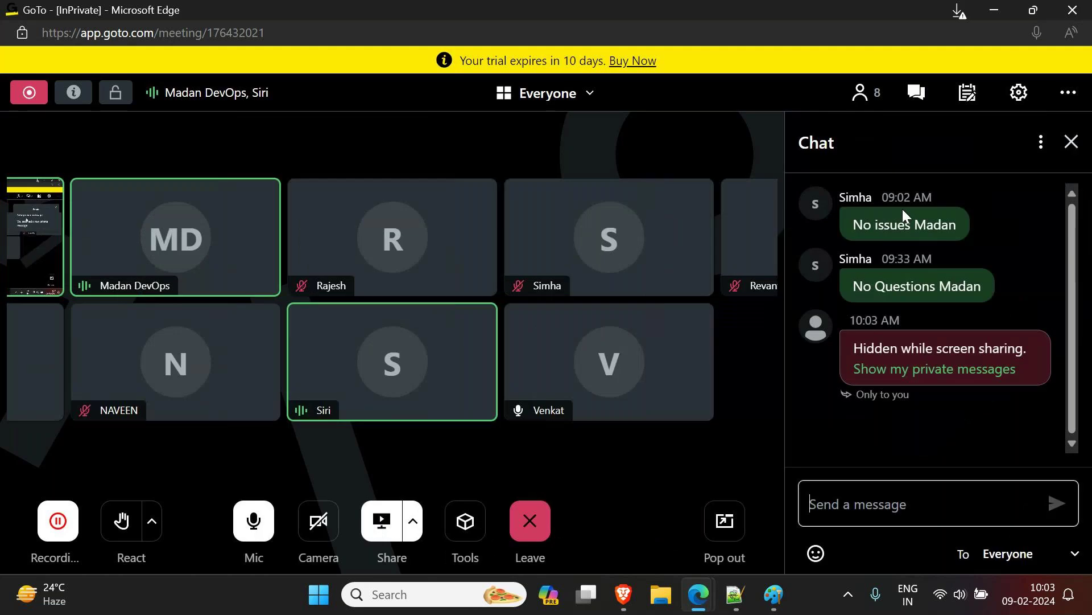